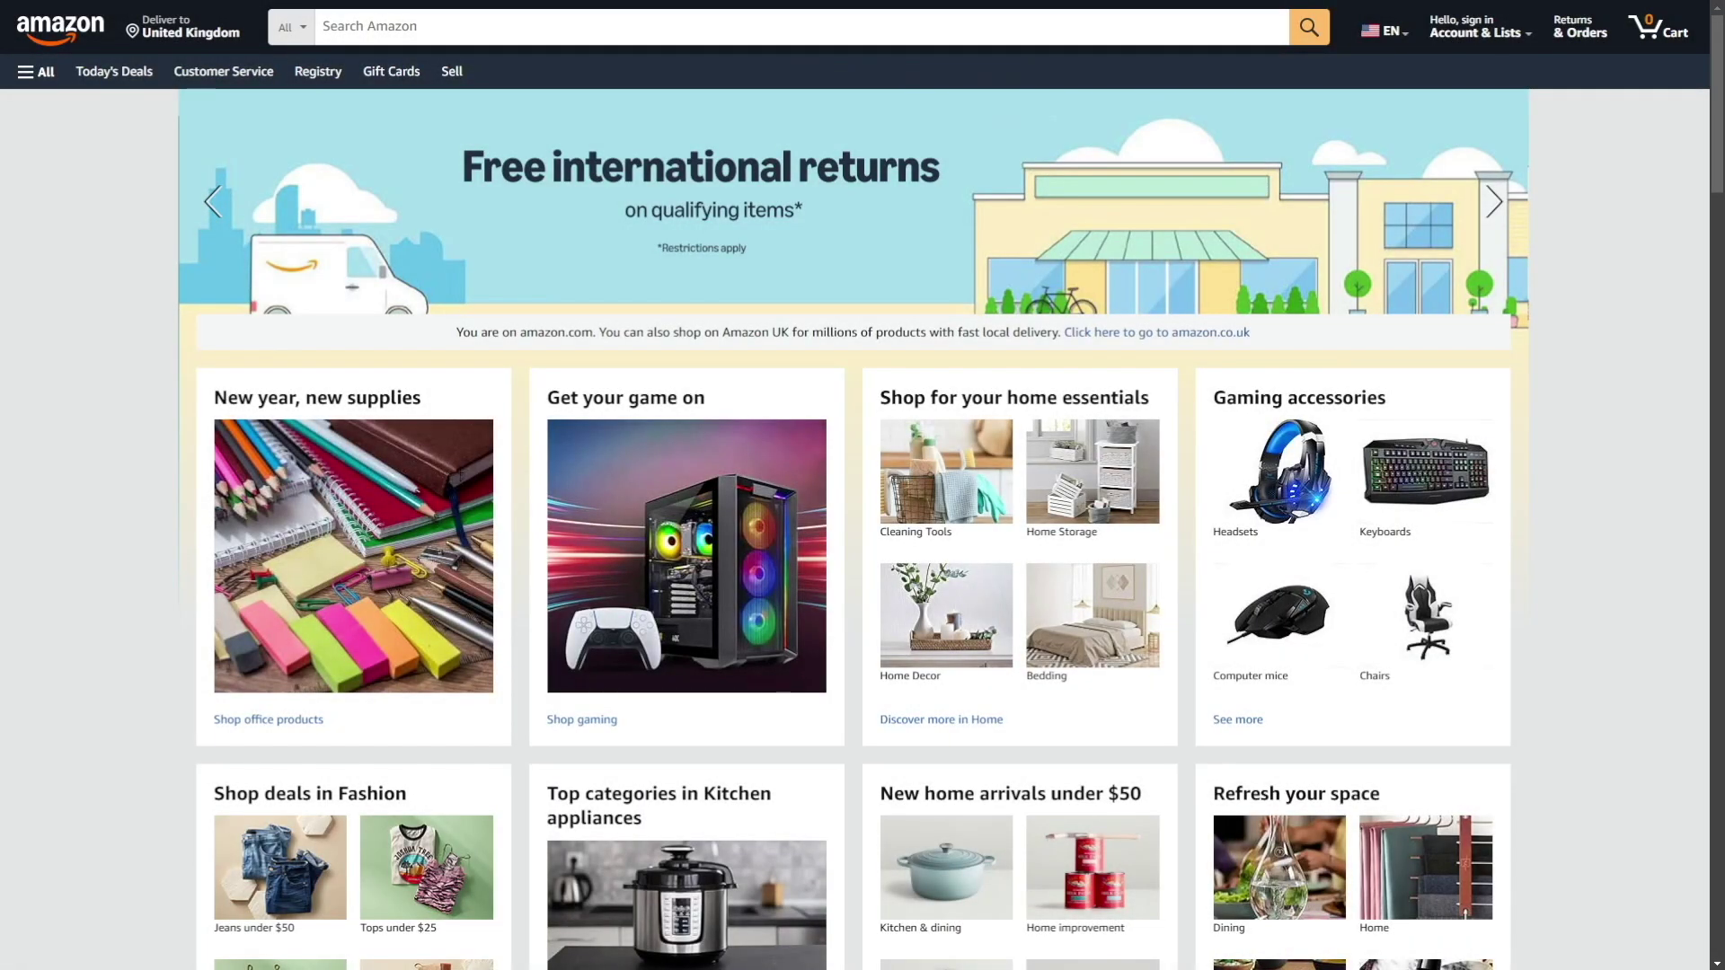
# Search Amazon for '4tb NVme' and browse the listings, including the Samsung 990 PRO 4TB.
pyautogui.click(492, 29)
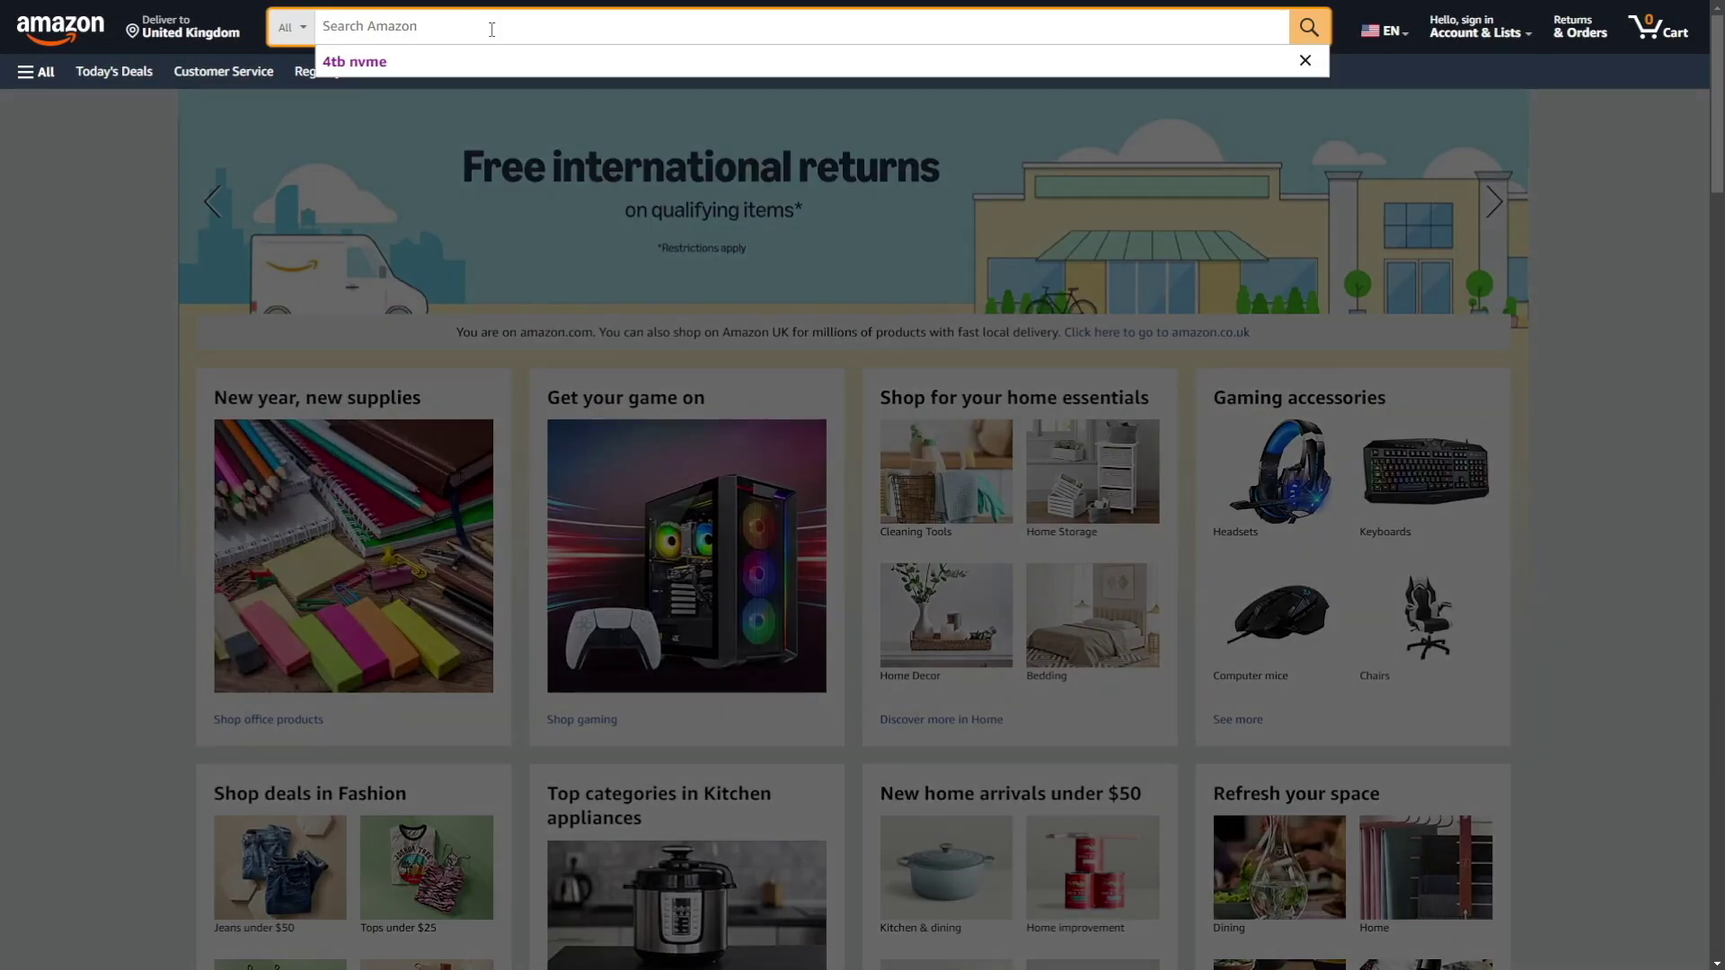
pyautogui.write('4tb NVme')
pyautogui.press('Return')
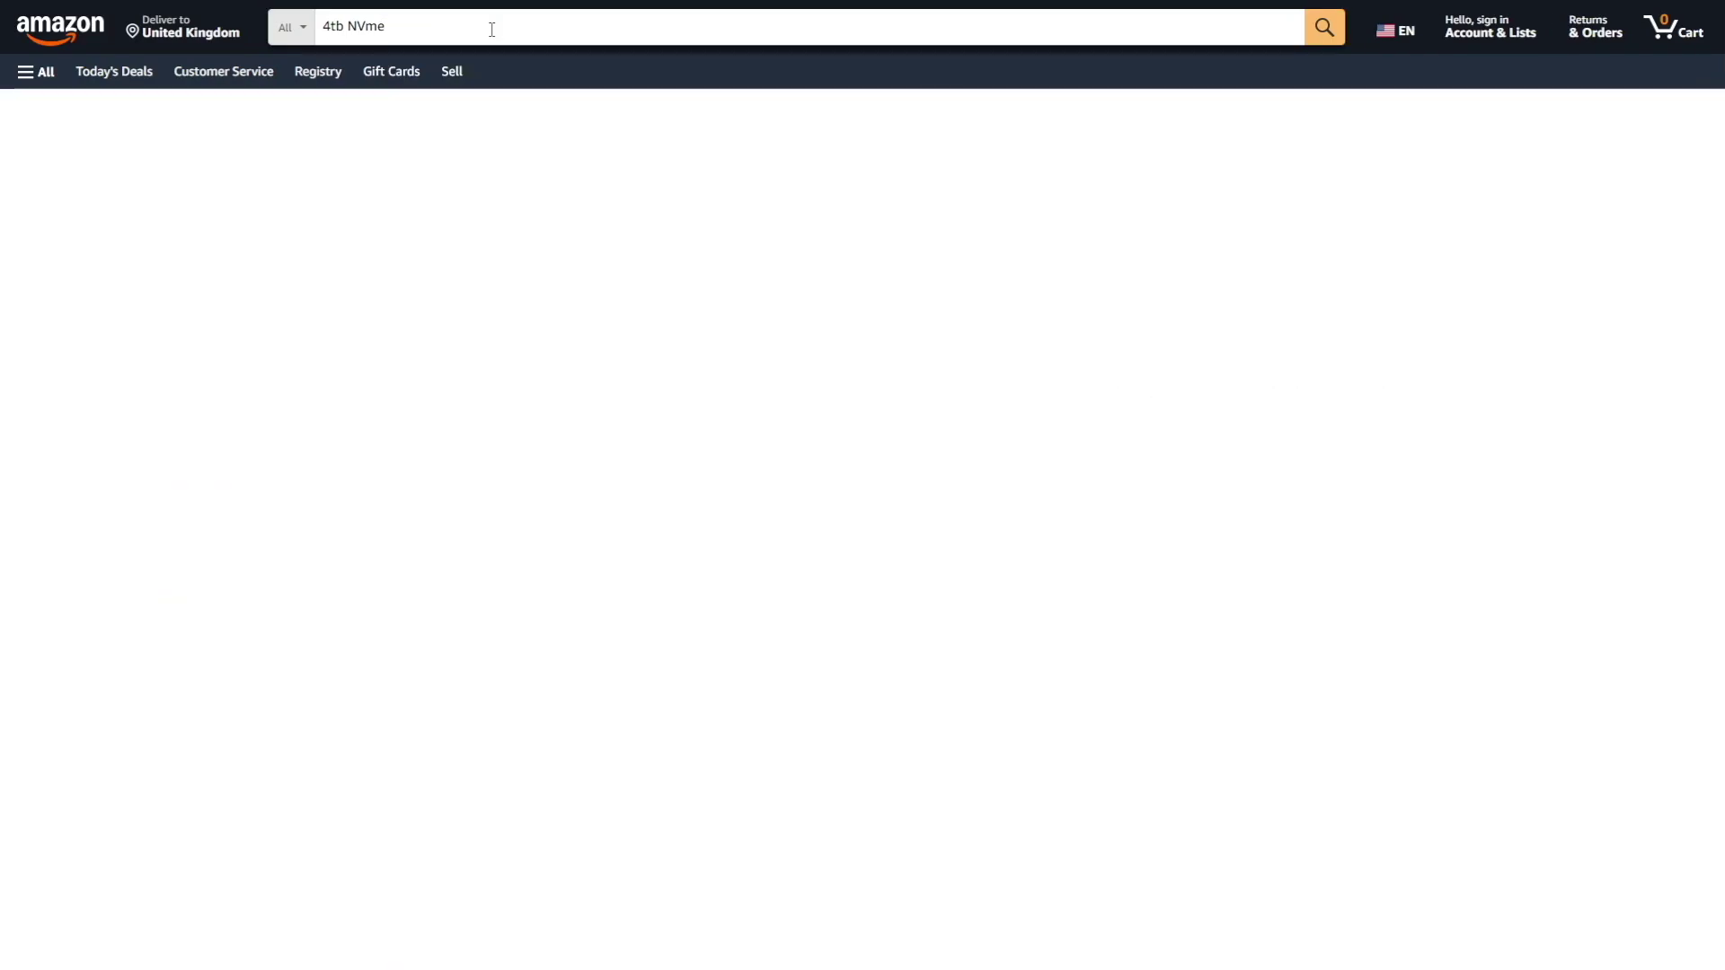
pyautogui.scroll(-8, 735, 347)
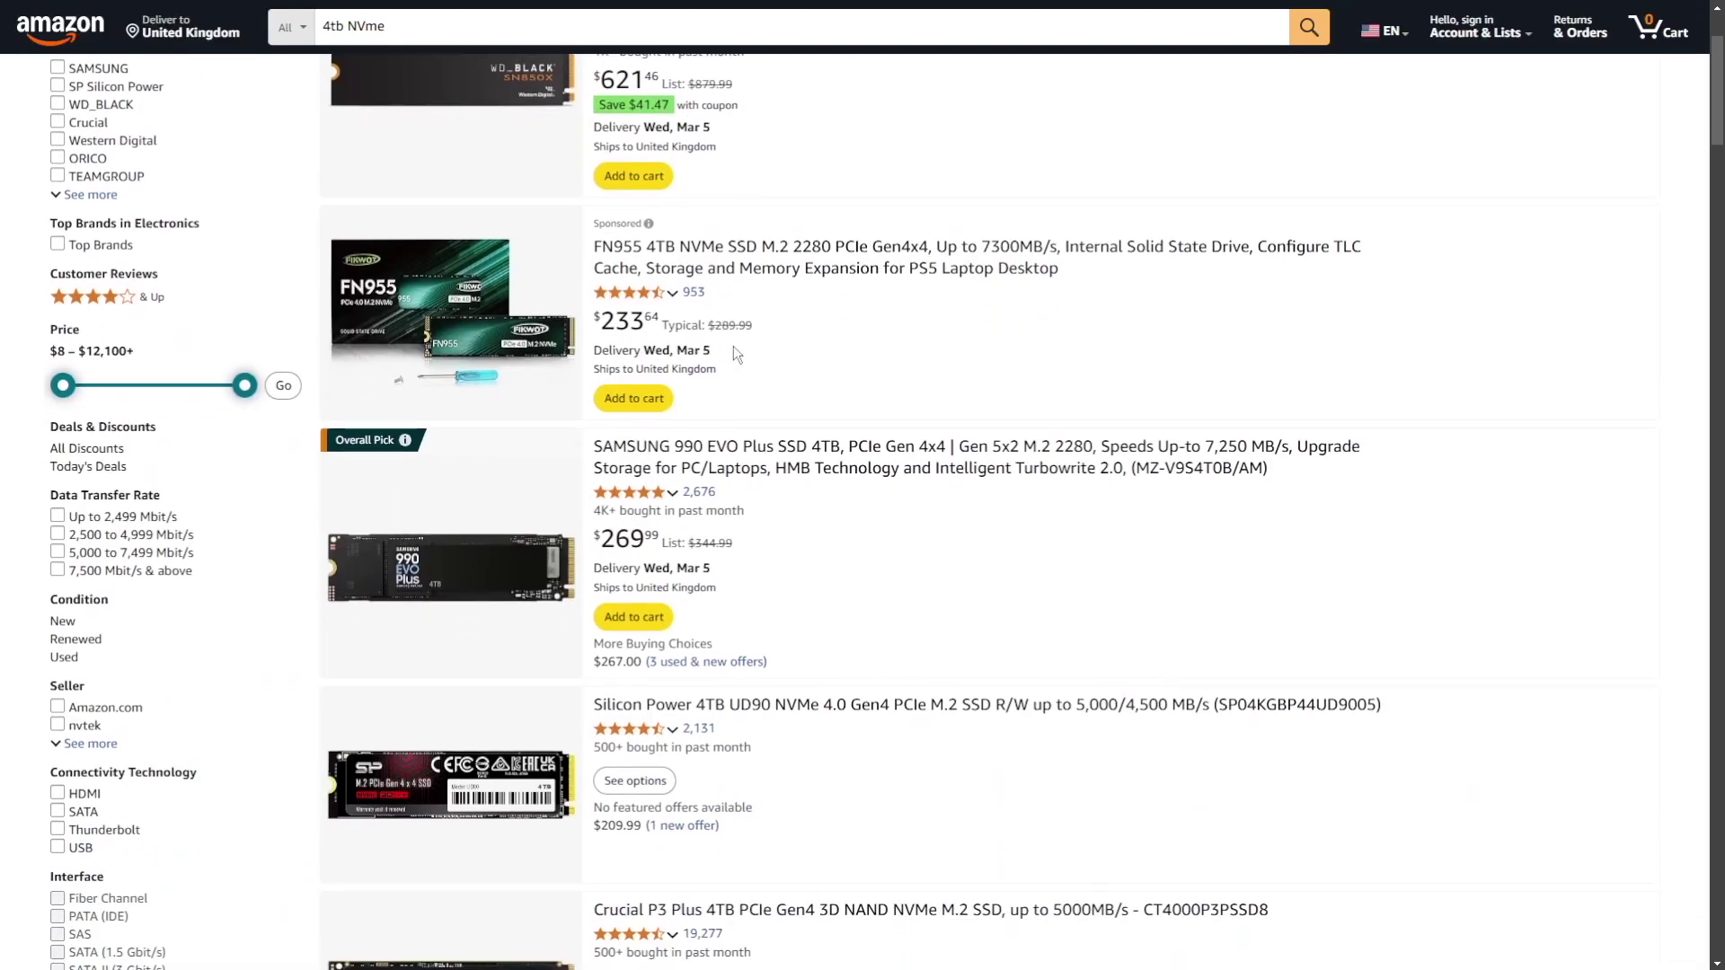
pyautogui.scroll(-10, 771, 355)
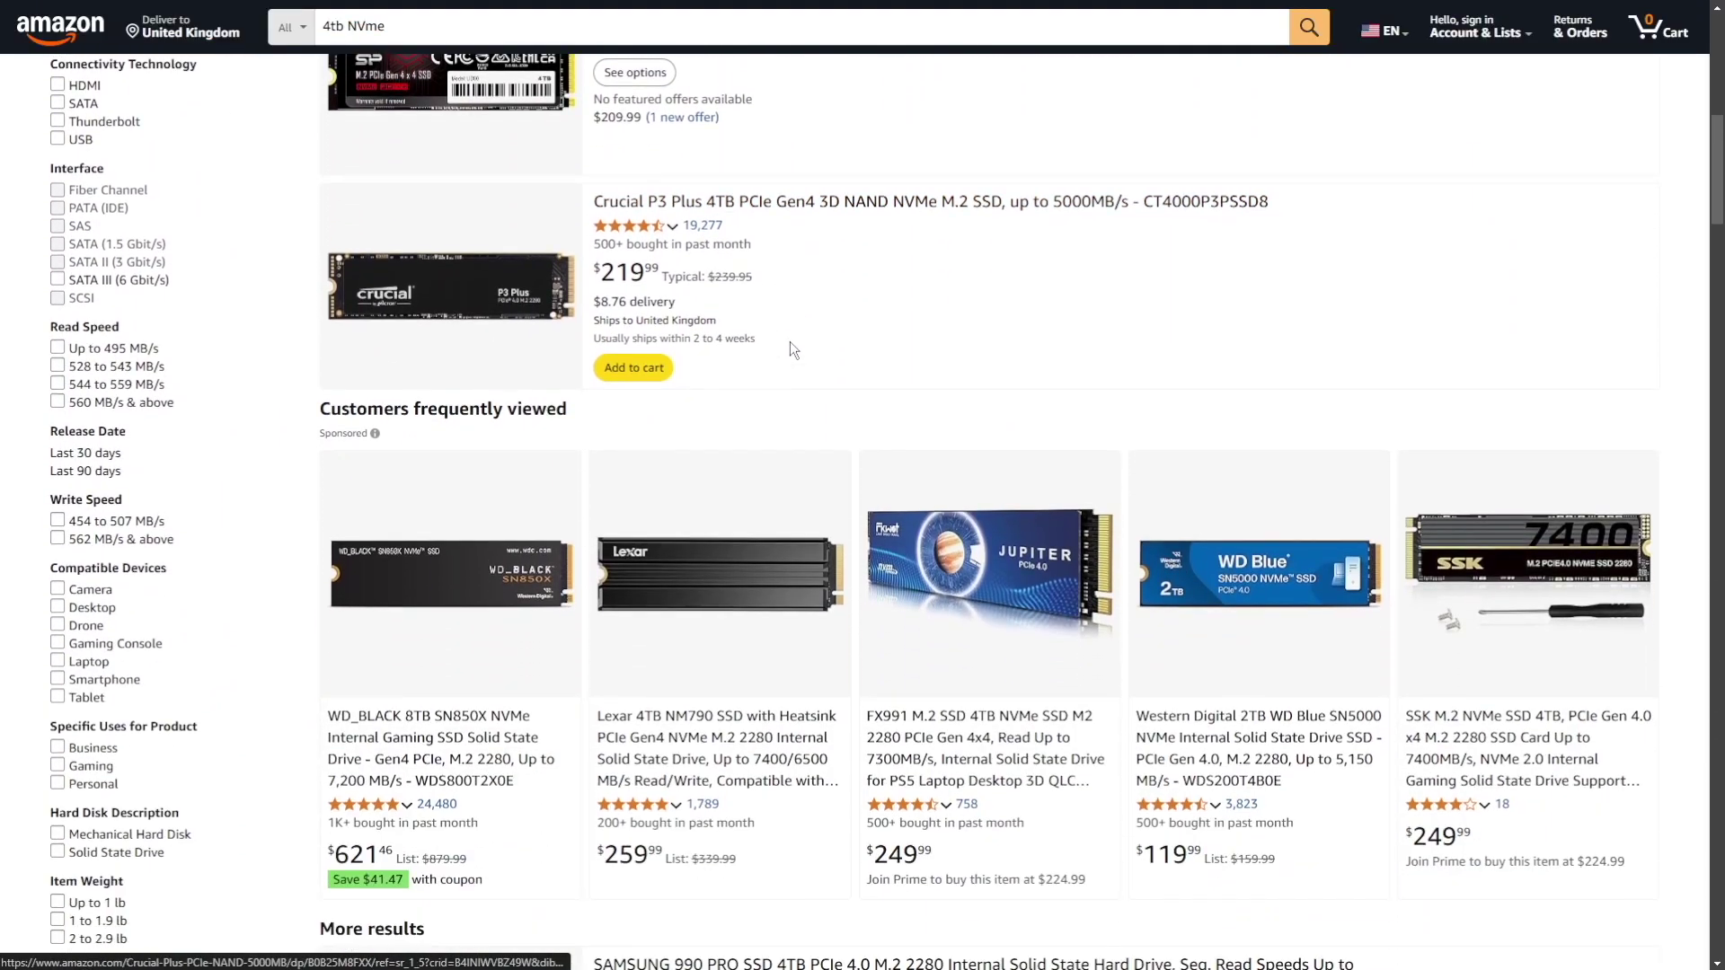
pyautogui.scroll(7, 799, 346)
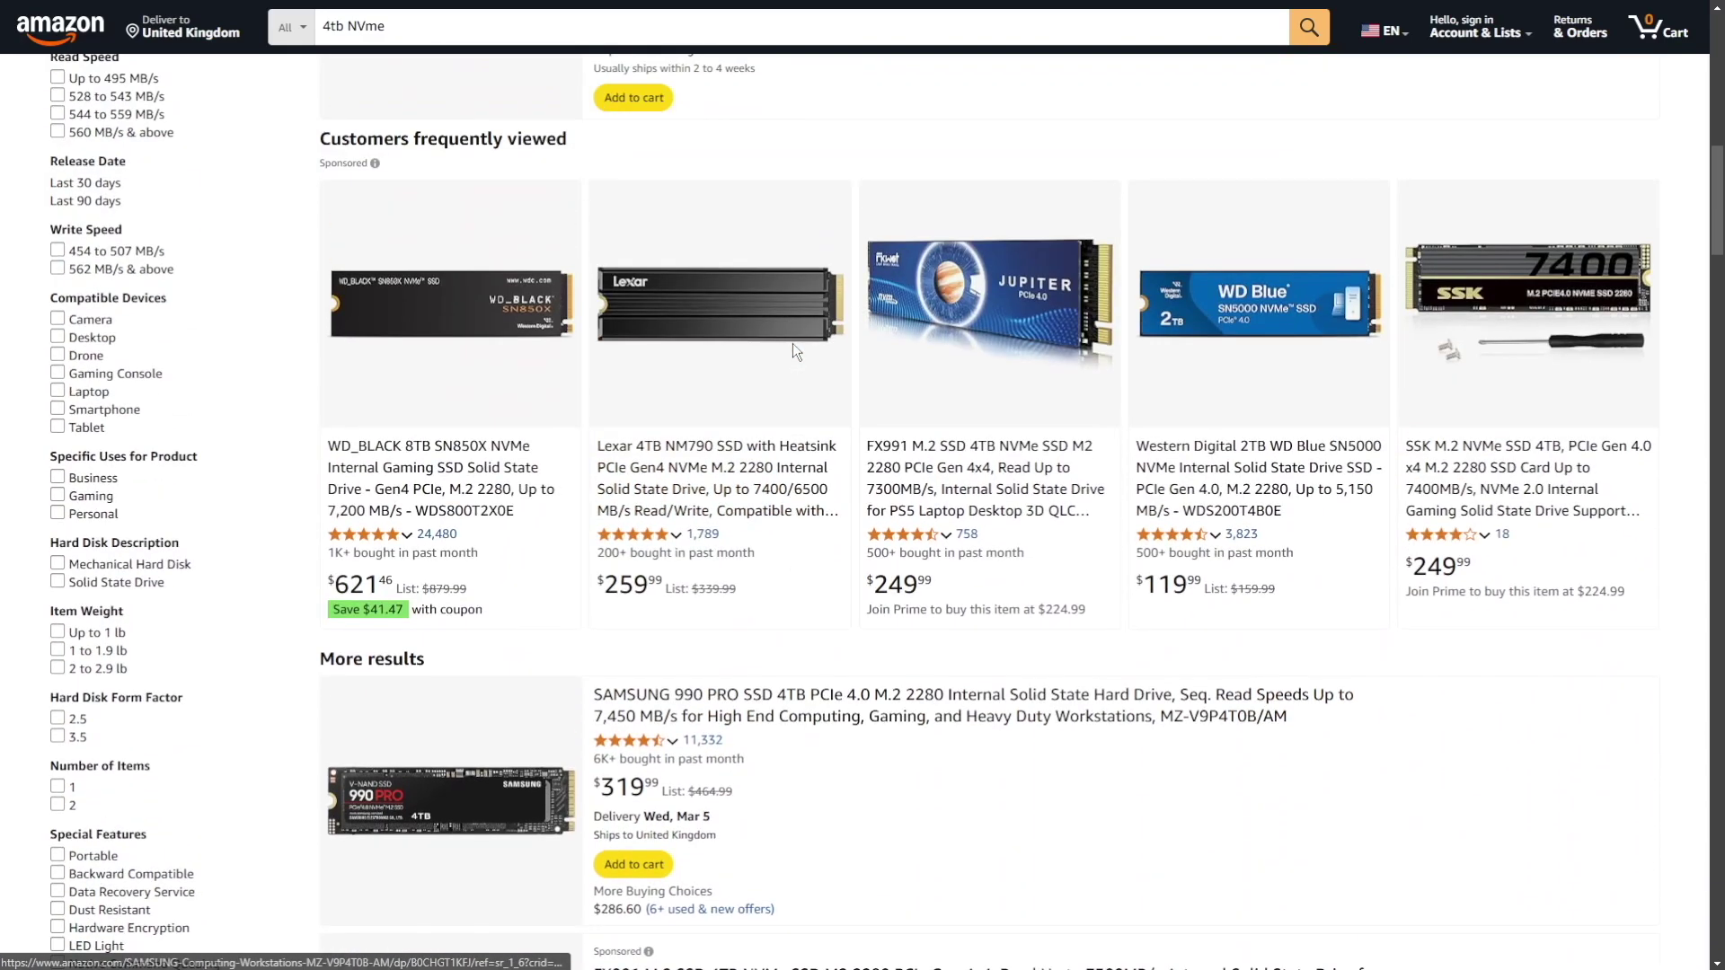
pyautogui.scroll(-4, 796, 351)
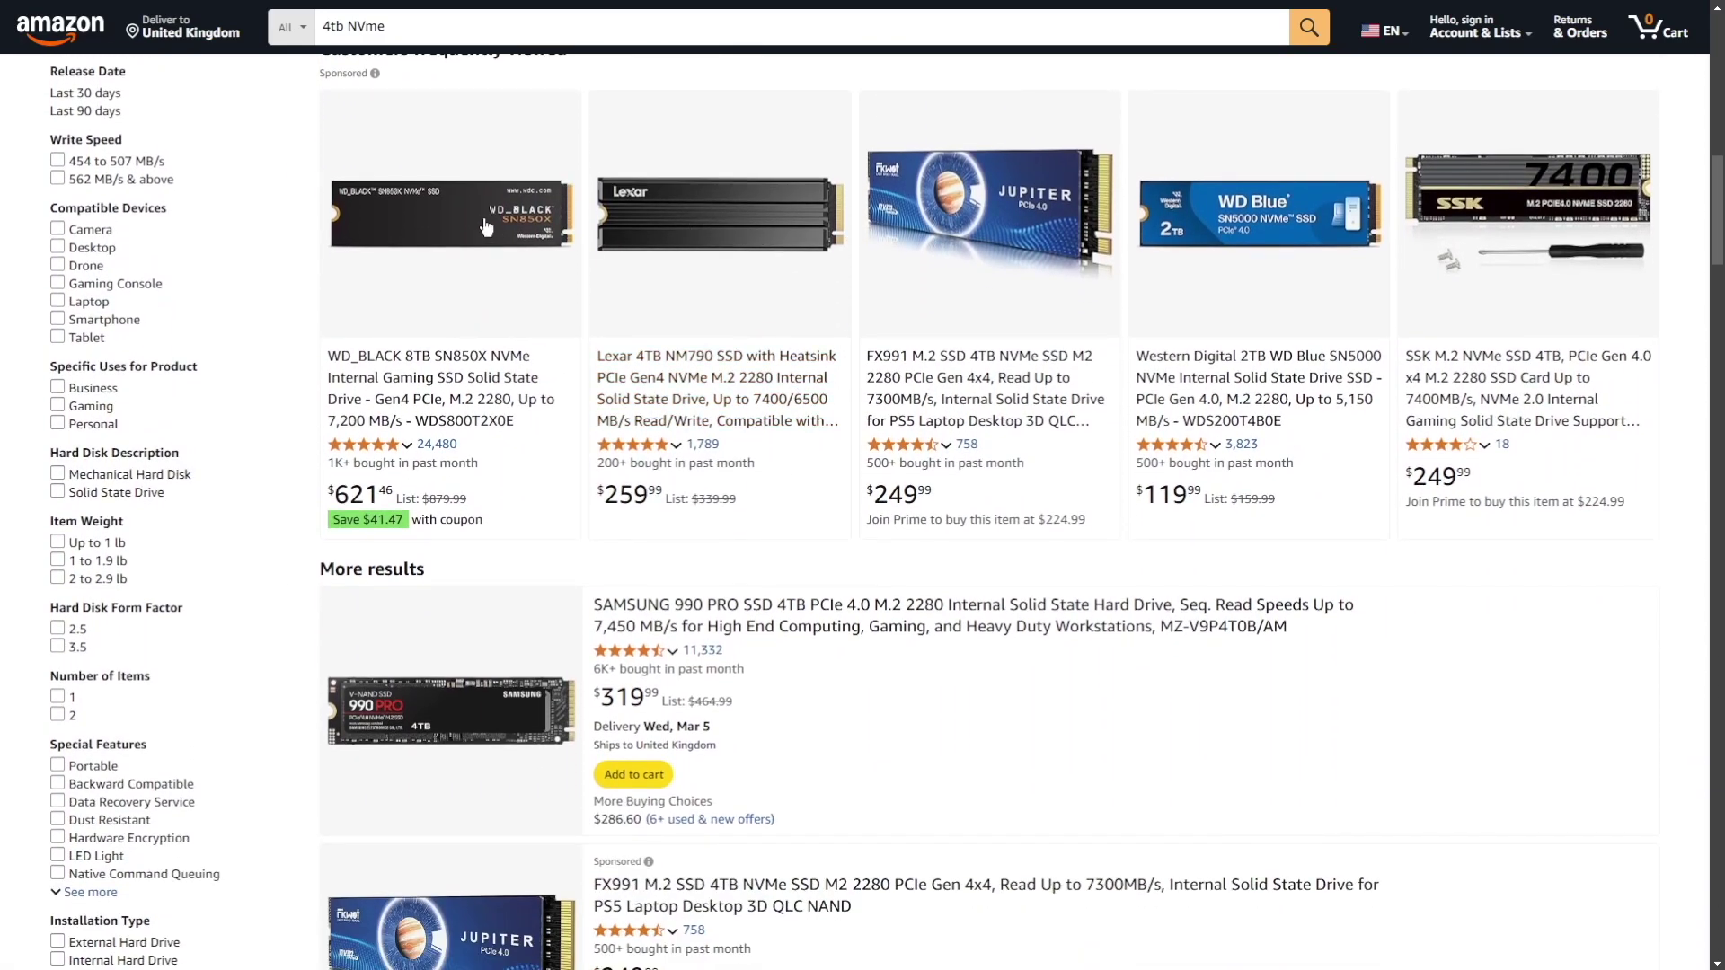
pyautogui.scroll(-4, 722, 320)
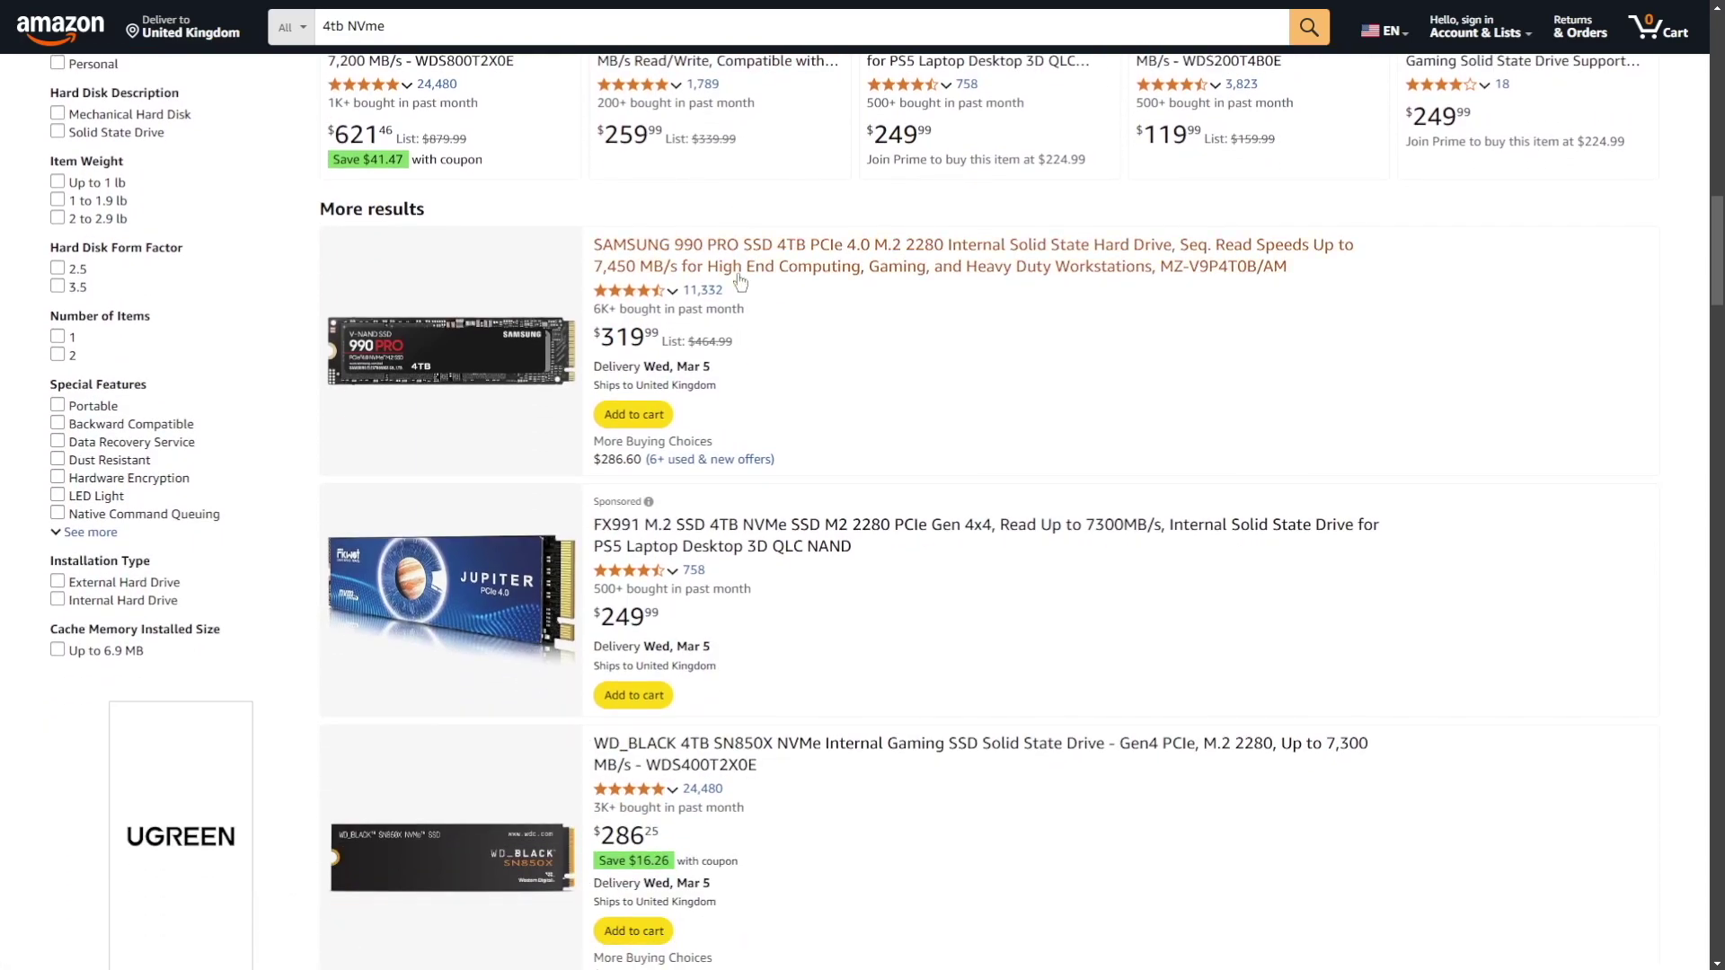
pyautogui.scroll(-3, 740, 284)
pyautogui.scroll(-10, 618, 575)
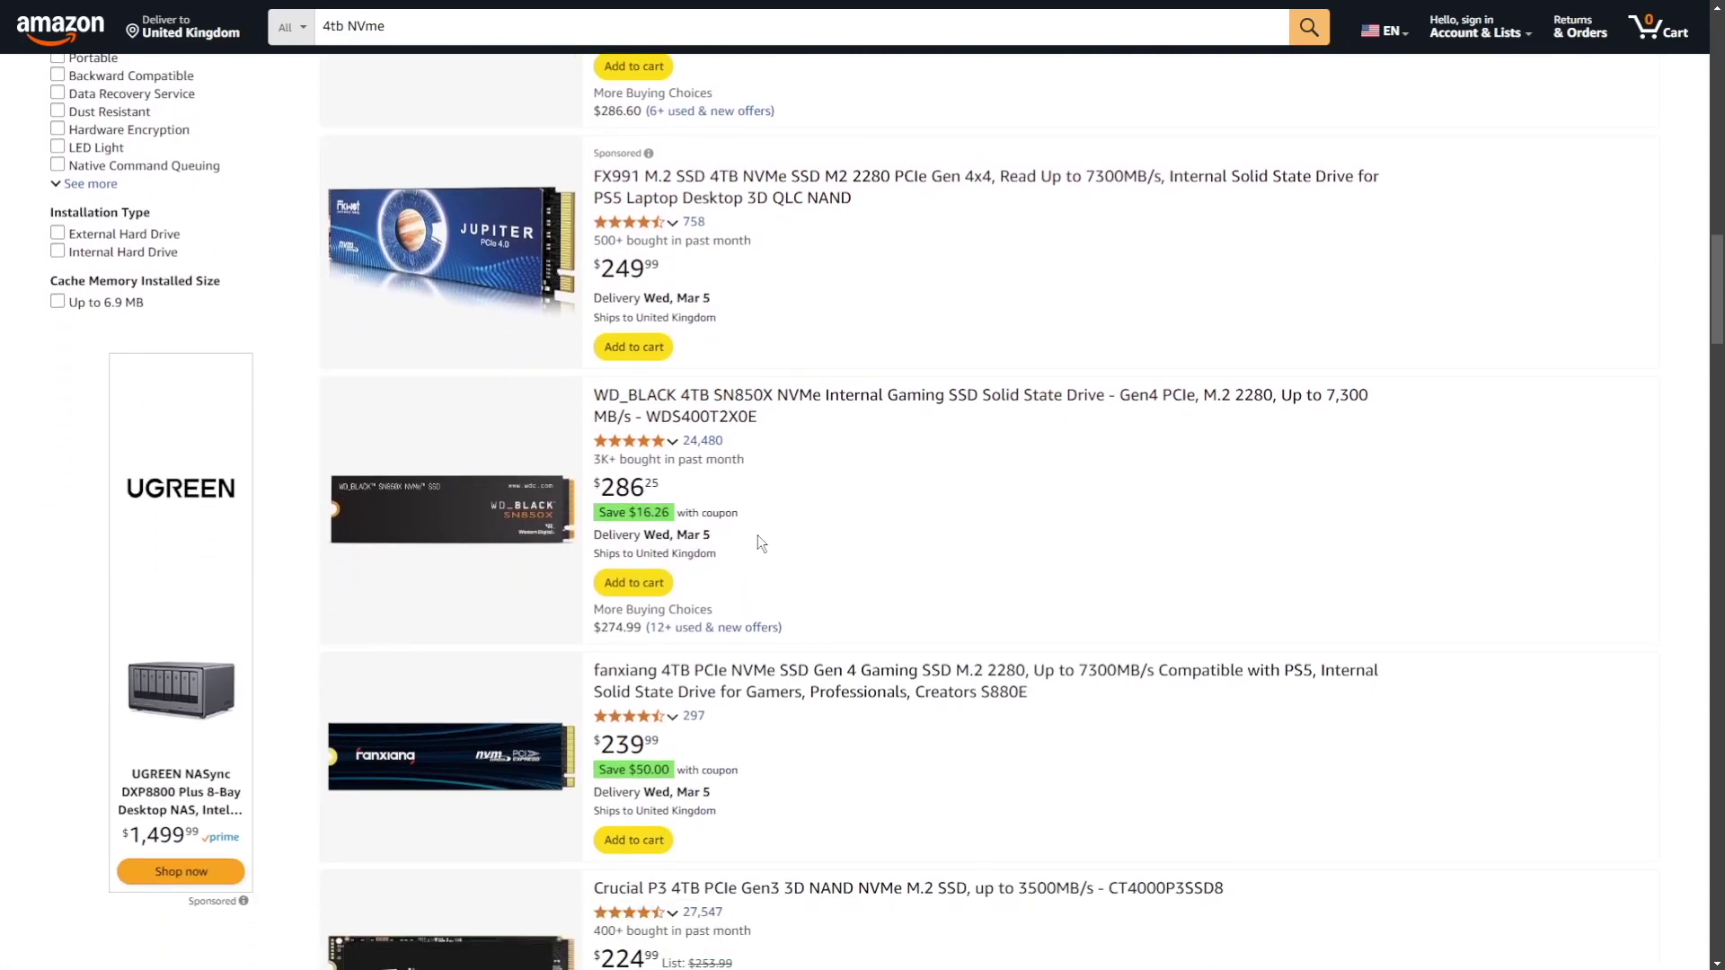
pyautogui.scroll(-5, 971, 502)
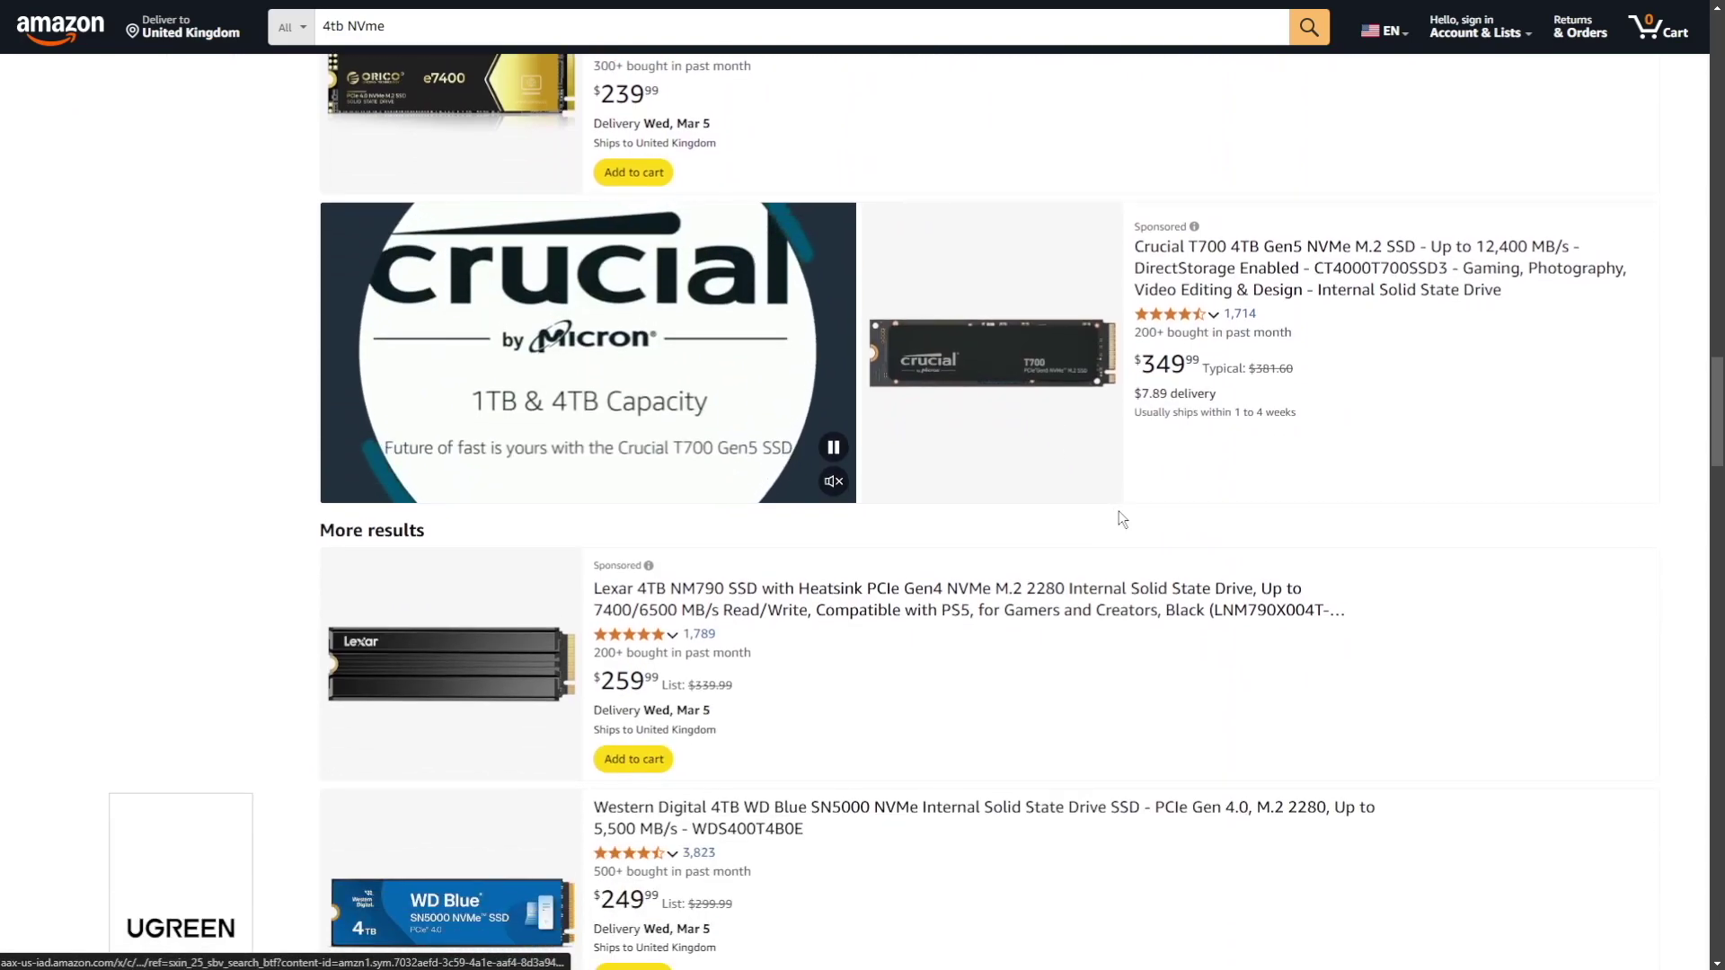
pyautogui.scroll(-9, 915, 467)
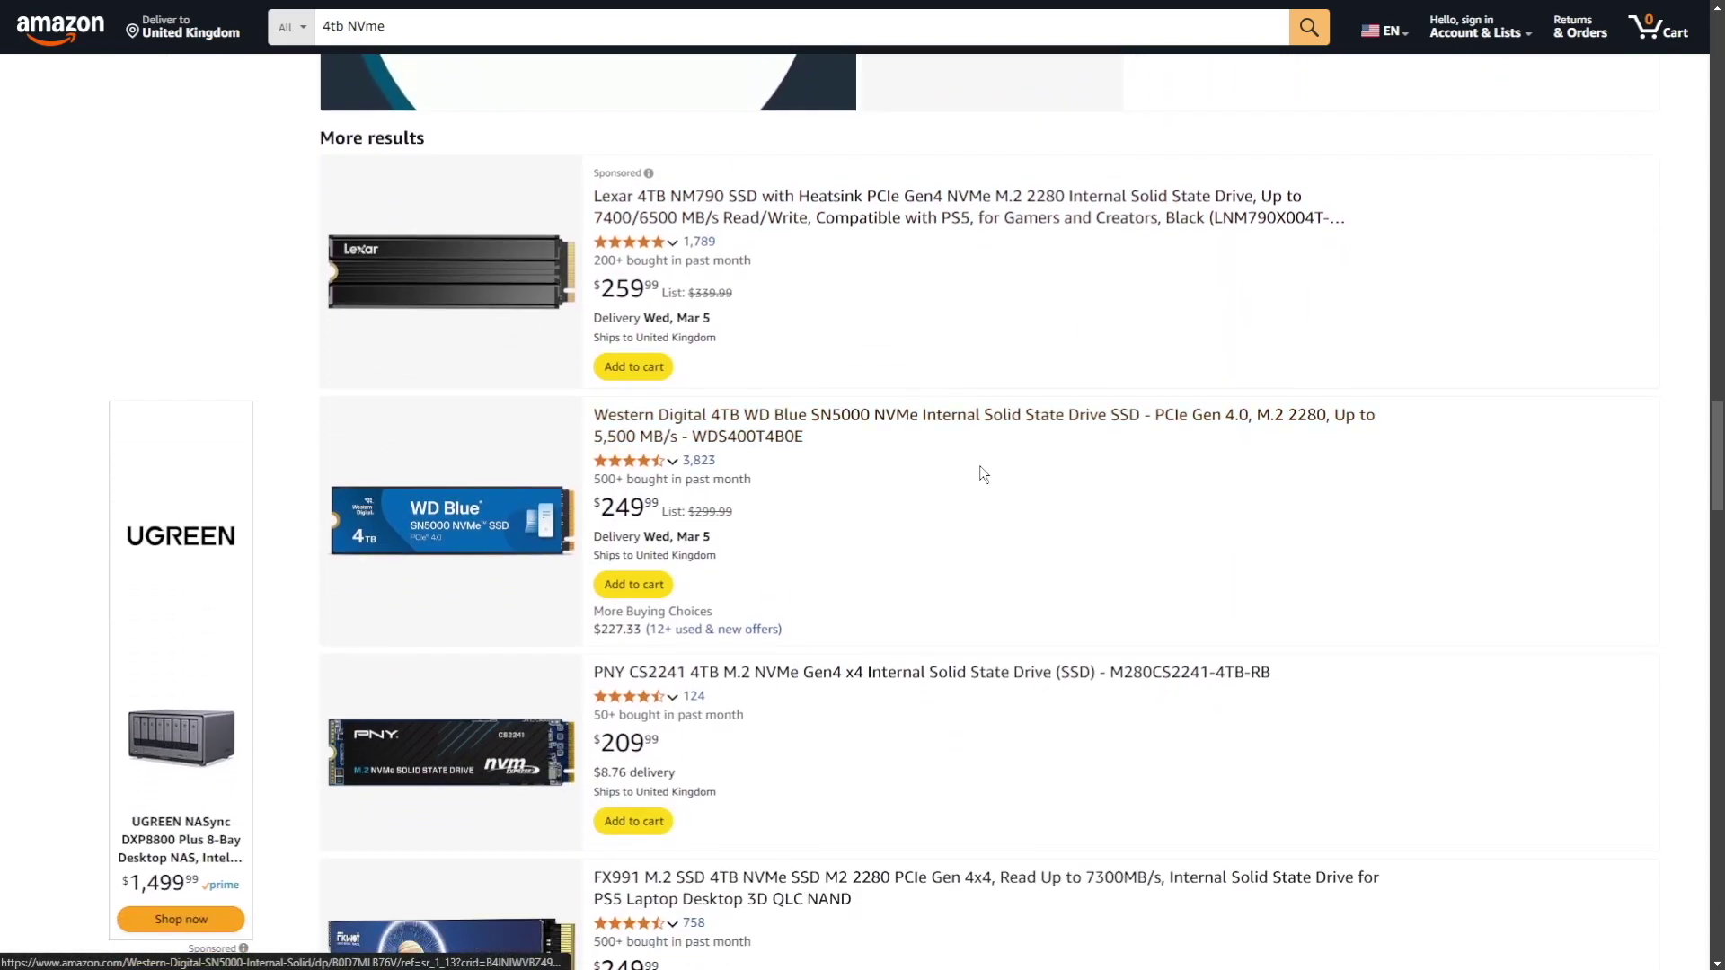
pyautogui.scroll(-3, 1351, 584)
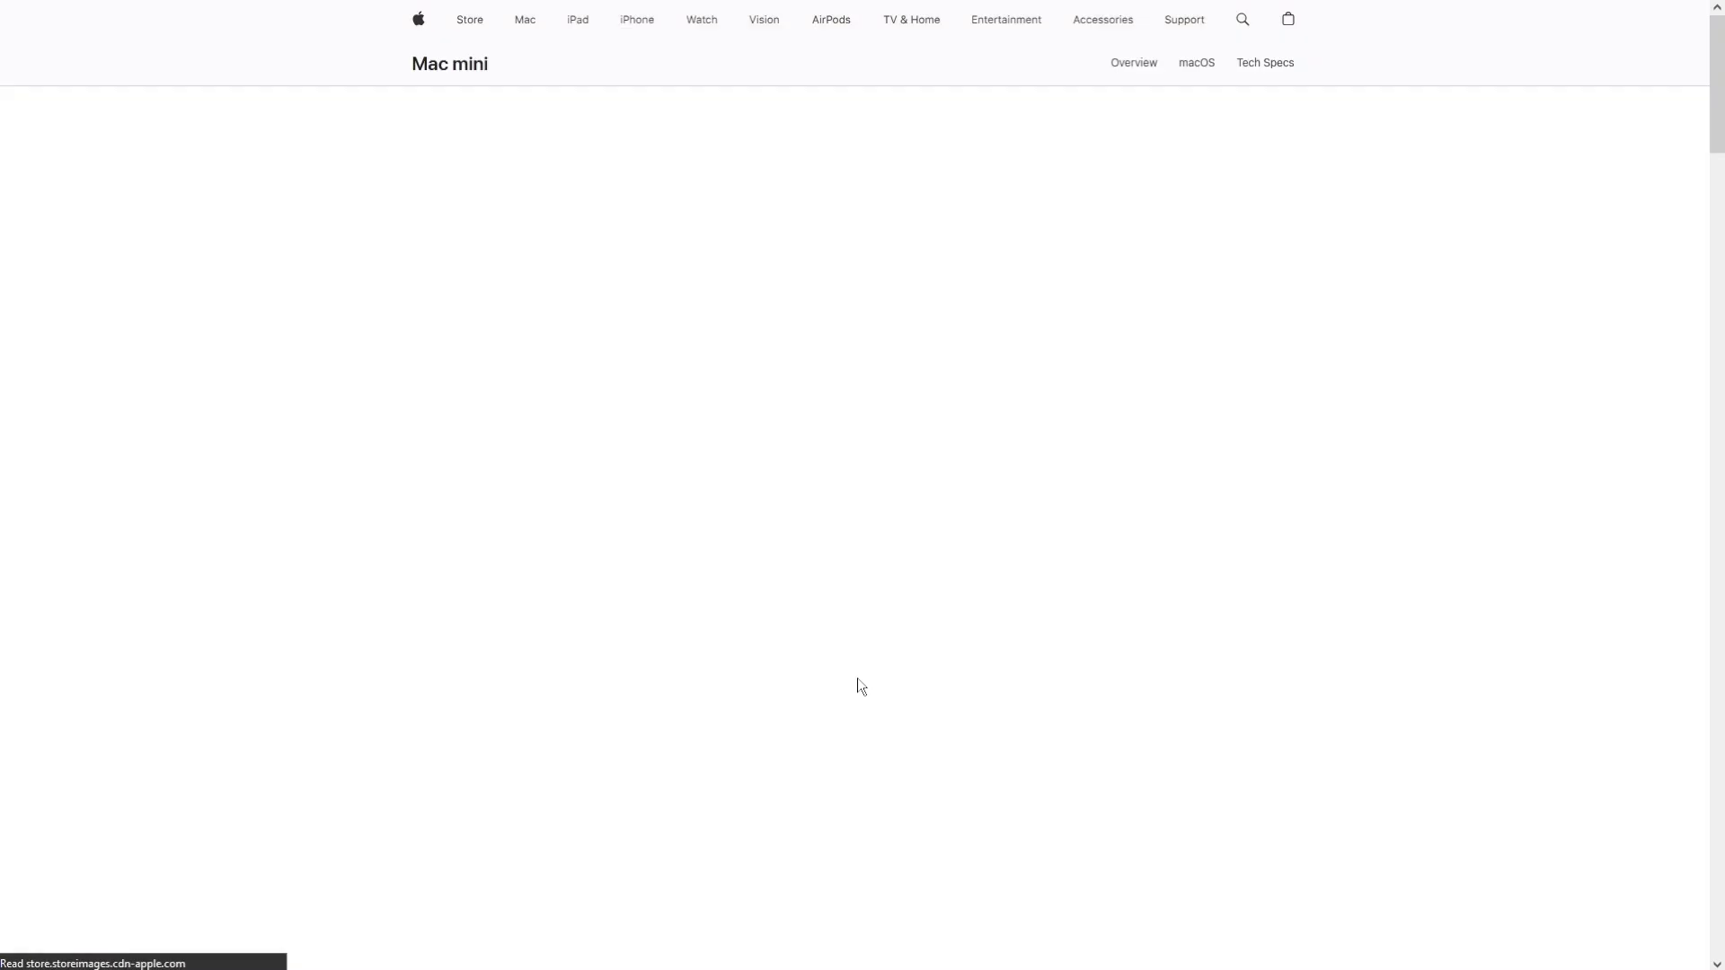
# Select the $599 Mac mini and review its Memory, Storage, Ethernet and software options.
pyautogui.scroll(-1, 689, 636)
pyautogui.scroll(-6, 559, 580)
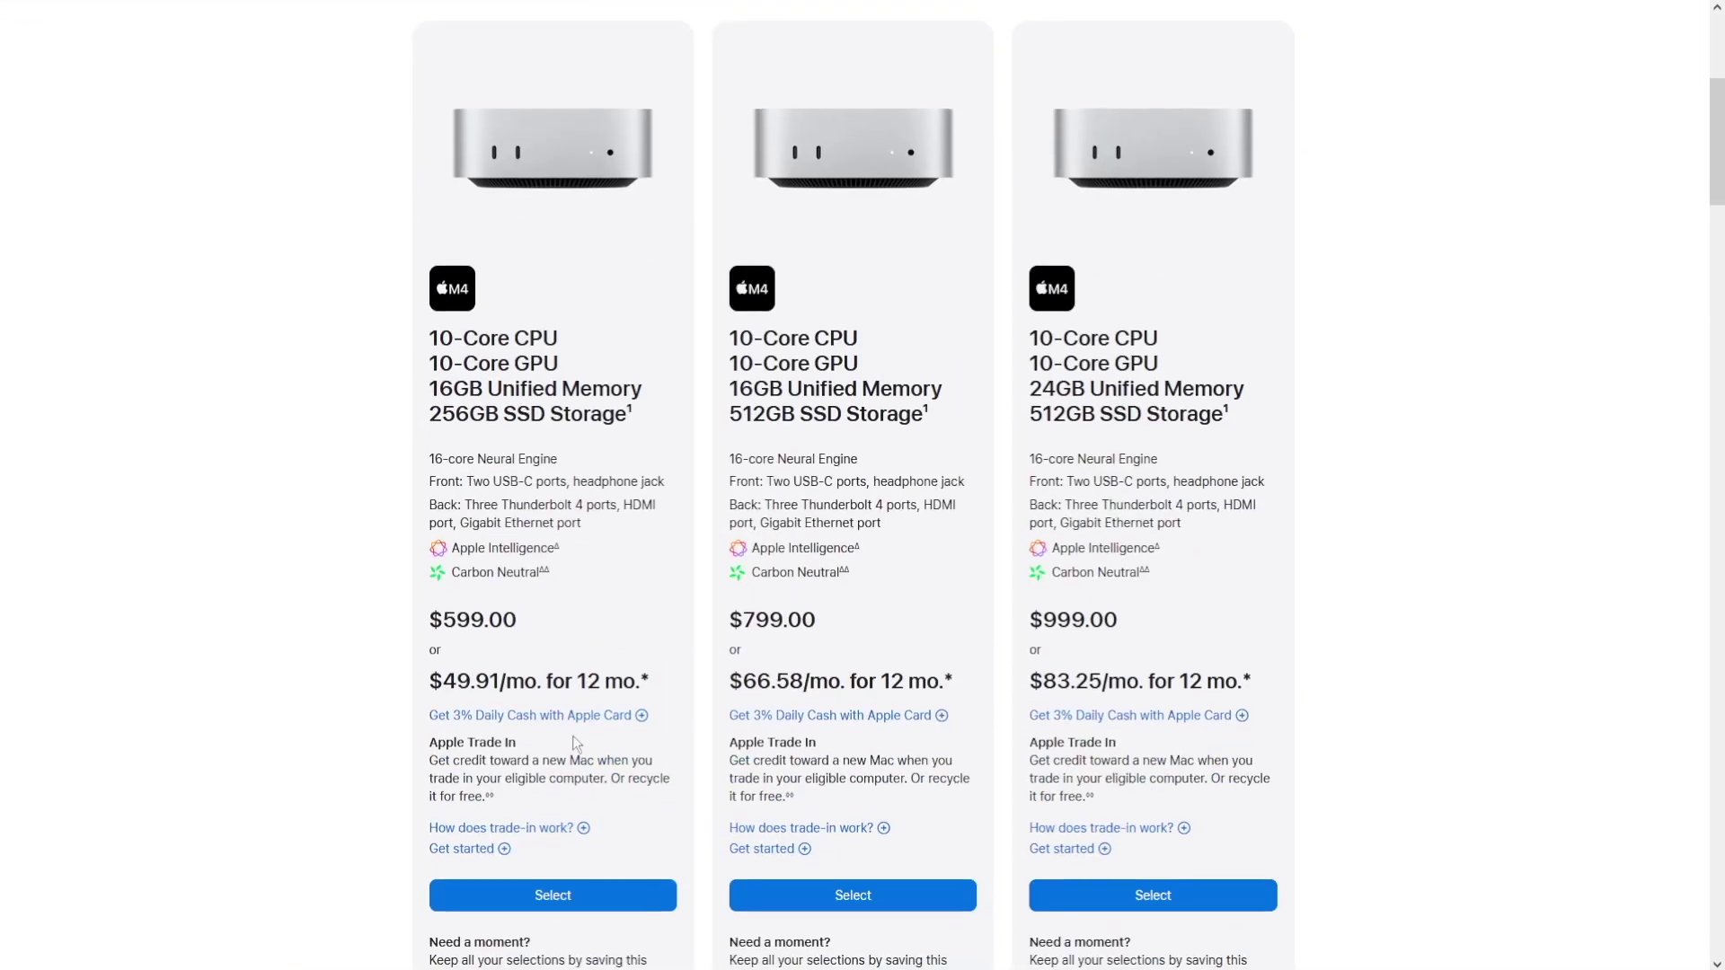
pyautogui.click(559, 899)
pyautogui.scroll(-1, 467, 724)
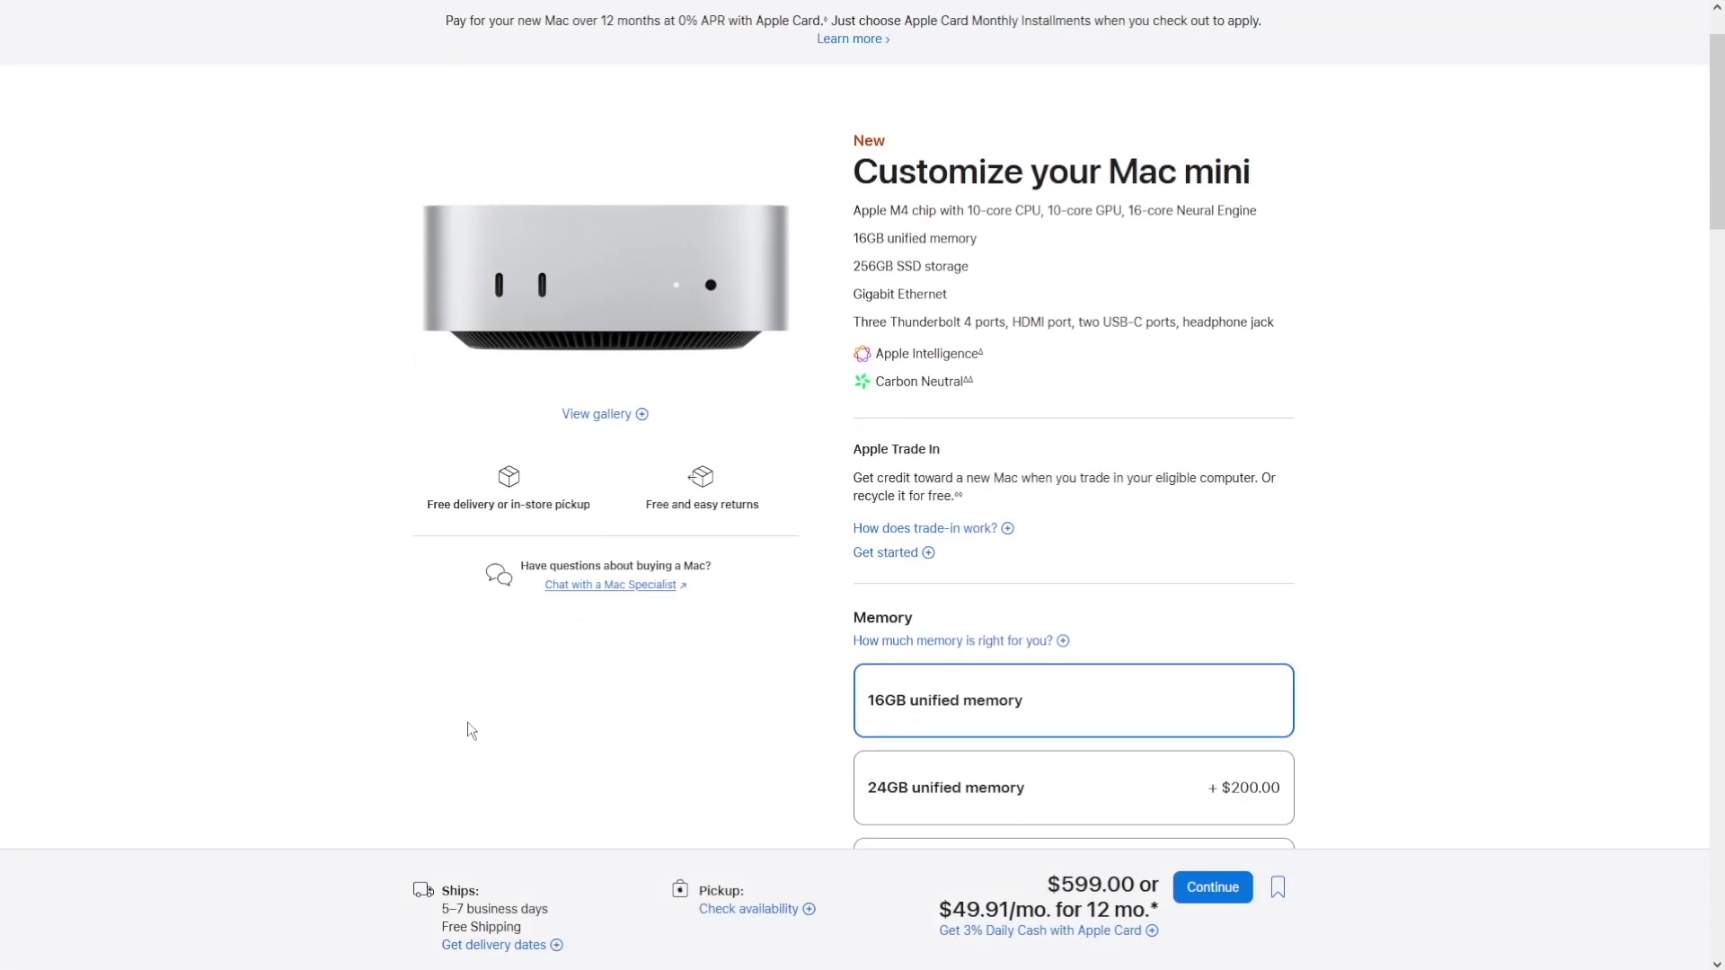
pyautogui.scroll(-5, 876, 295)
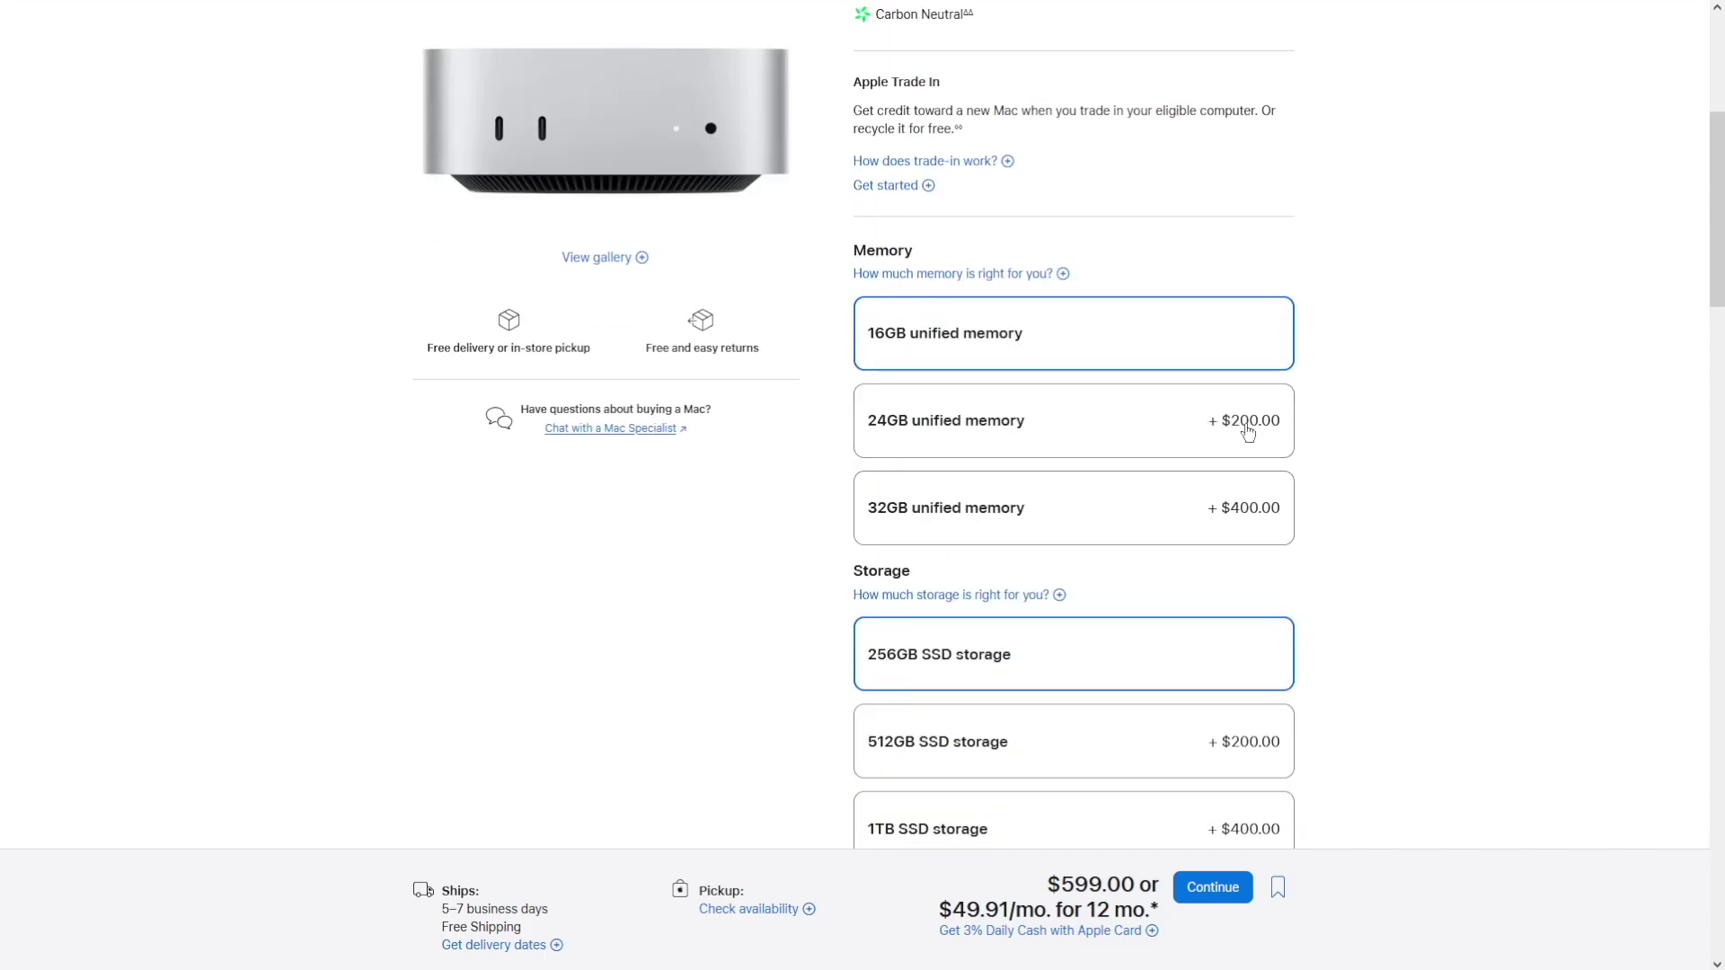
pyautogui.scroll(-4, 1244, 517)
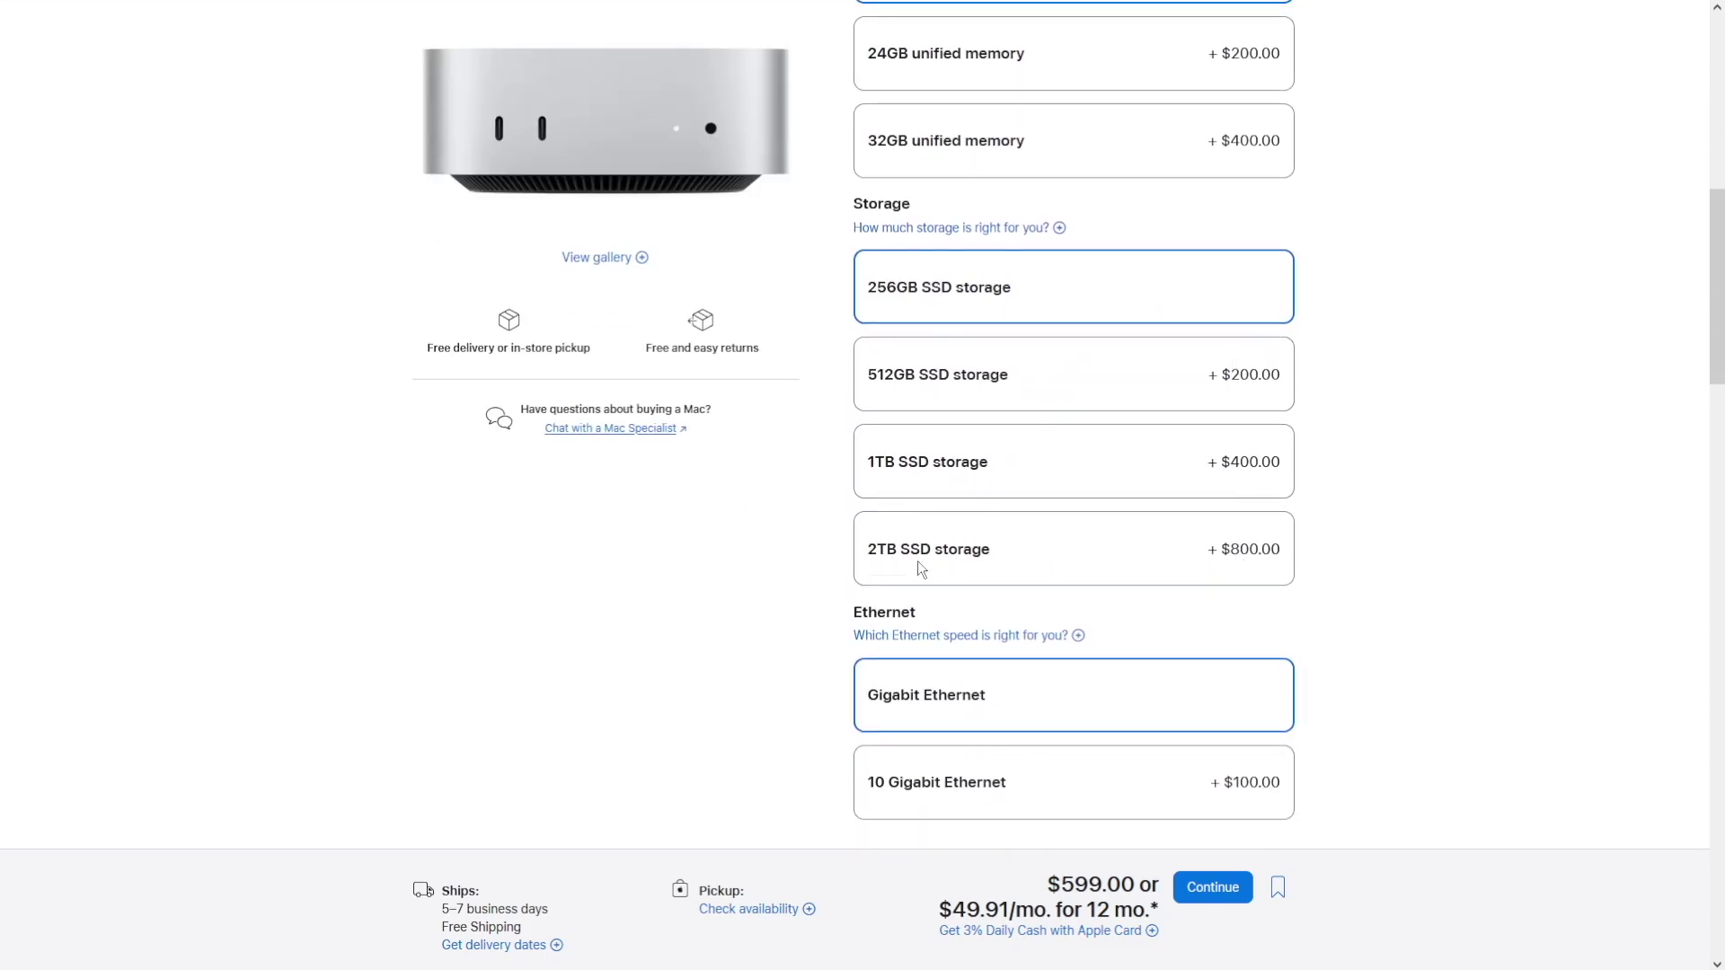
pyautogui.scroll(-3, 1436, 593)
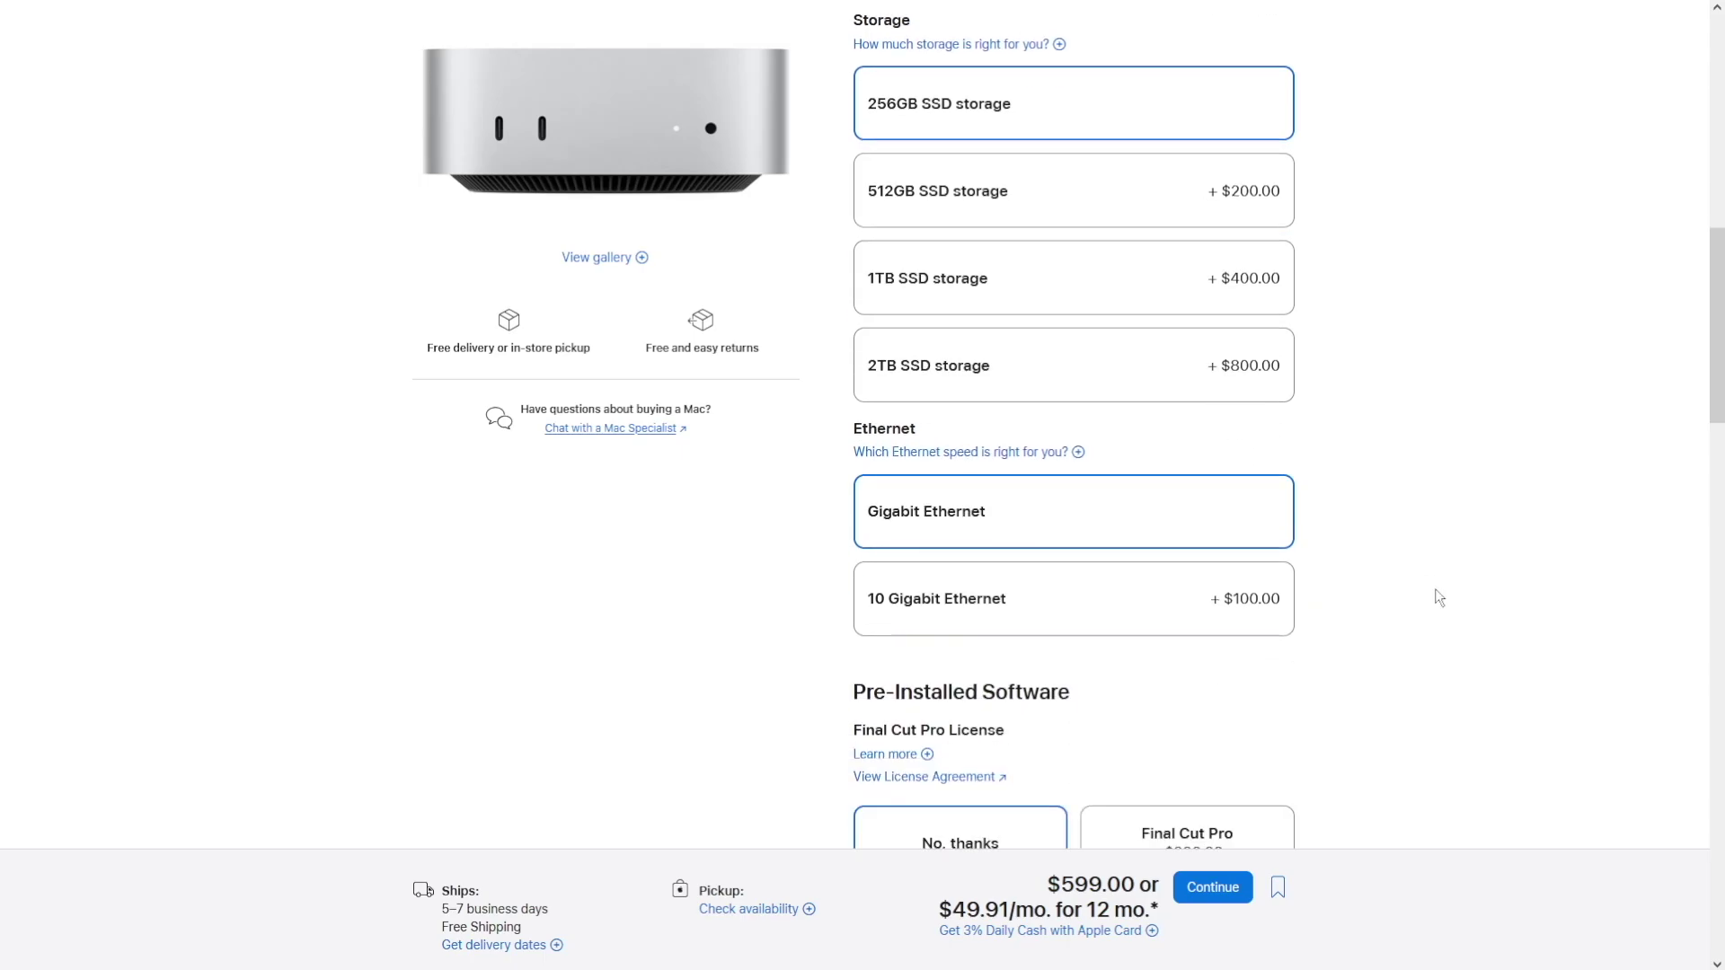
pyautogui.scroll(-2, 1435, 596)
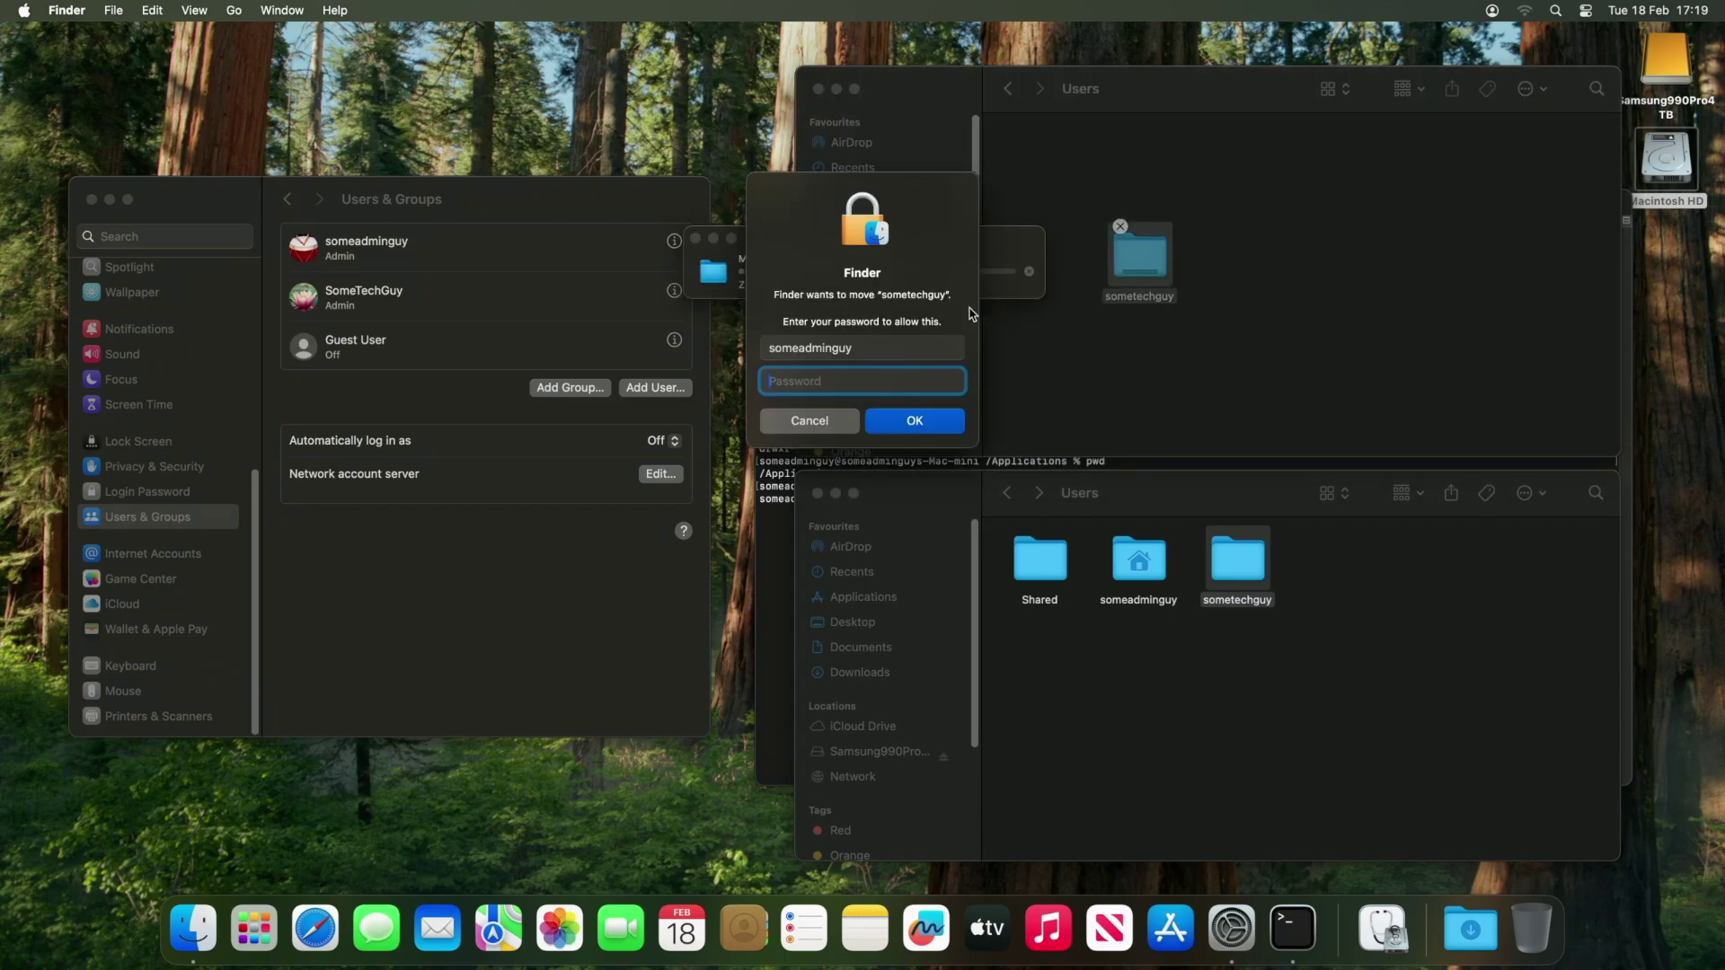
# Enter the administrator password to complete moving the sometechguy folder.
pyautogui.write('•••••••')
pyautogui.press('Return')
pyautogui.moveTo(1139, 256); pyautogui.dragTo(1079, 252)
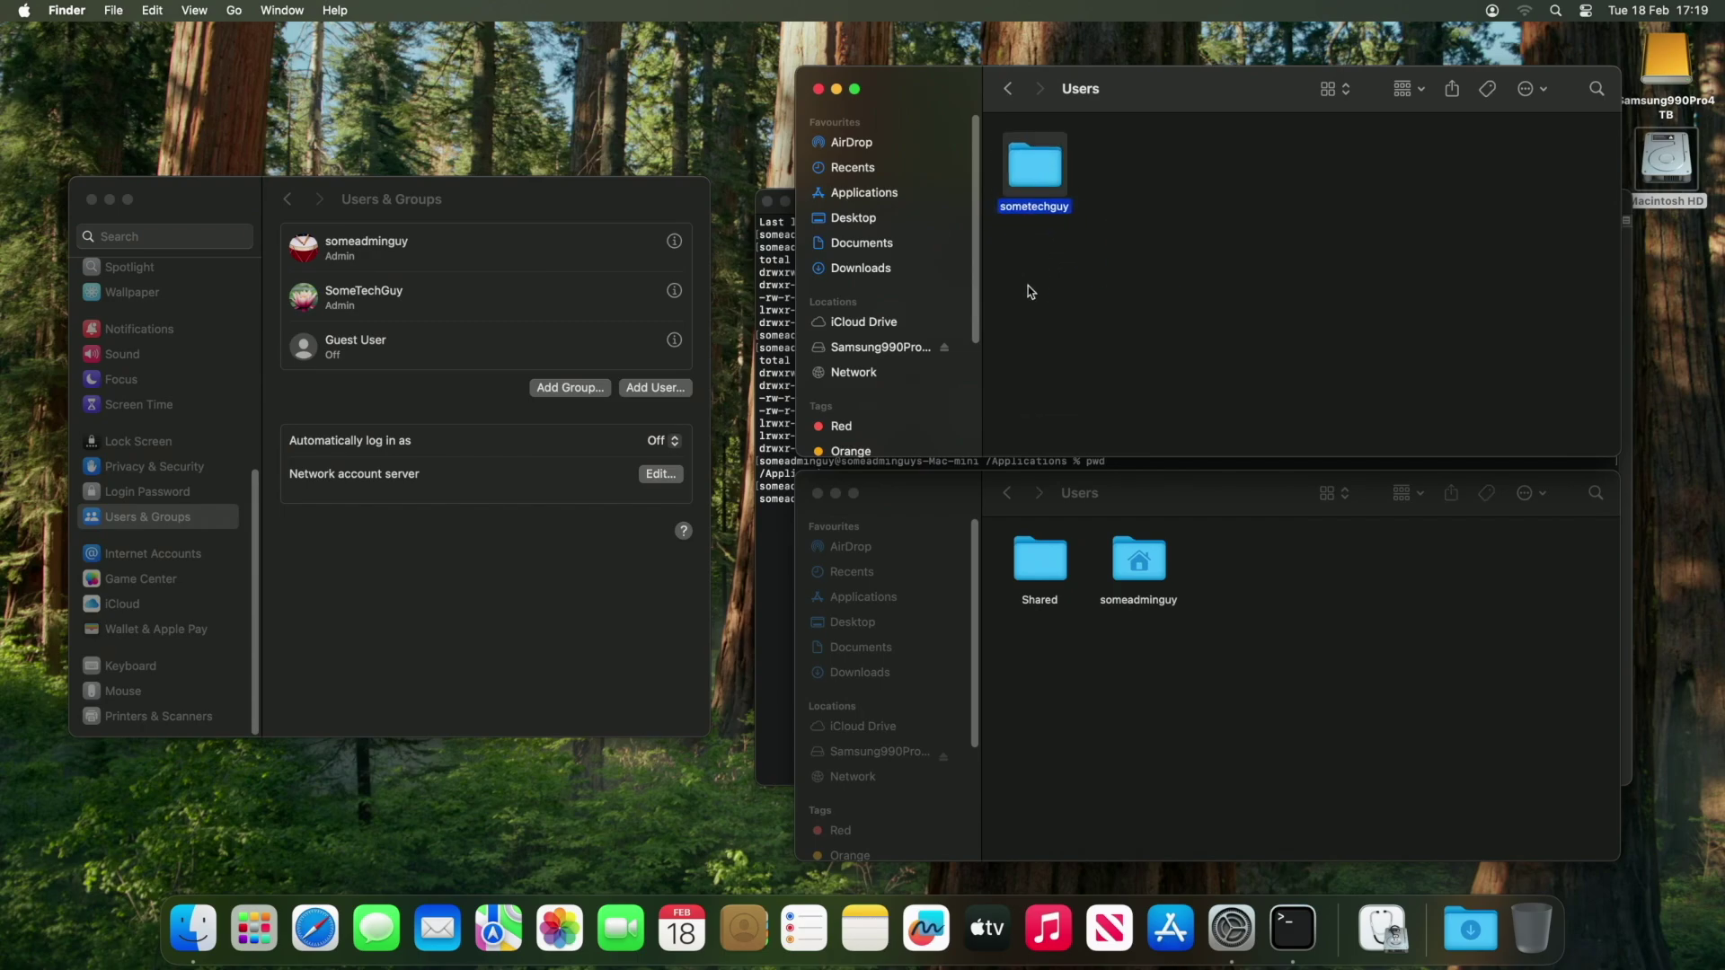
pyautogui.click(1059, 311)
# Set SomeTechGuy's home directory to /Volumes/Samsung990Pro4TB/Users/sometechguy in Users & Groups Advanced Options.
pyautogui.click(412, 300)
pyautogui.rightClick(414, 301)
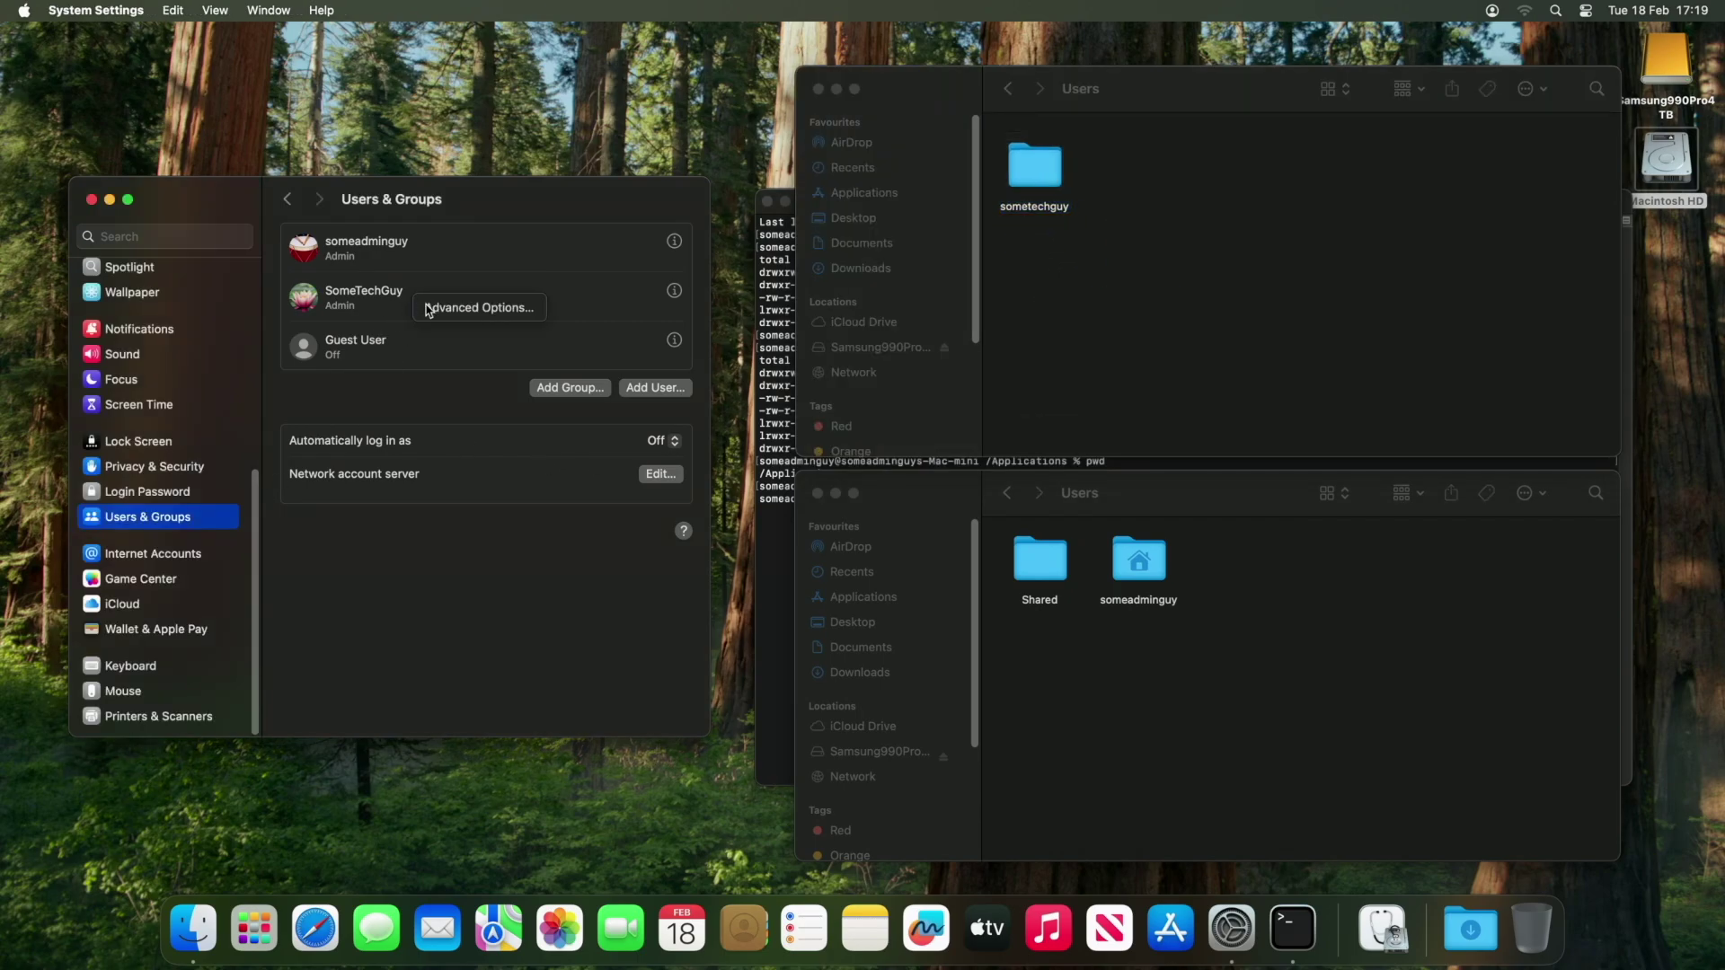
pyautogui.click(467, 307)
pyautogui.click(542, 610)
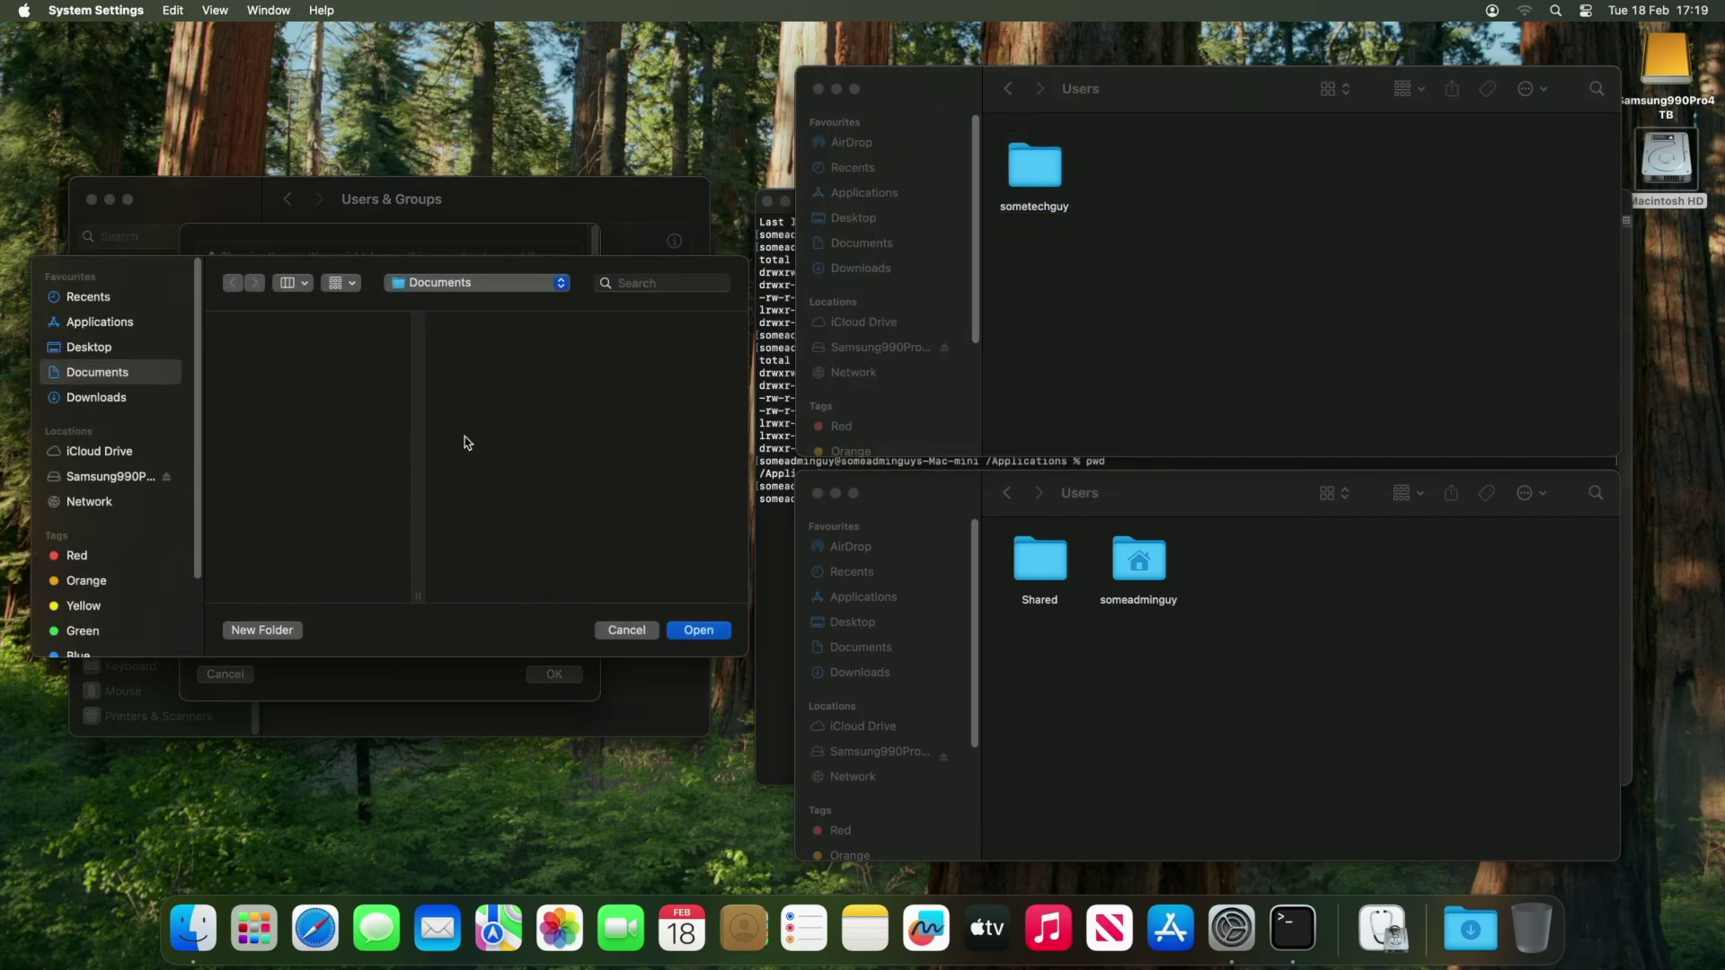
pyautogui.click(137, 479)
pyautogui.click(260, 348)
pyautogui.press('Return')
pyautogui.click(540, 609)
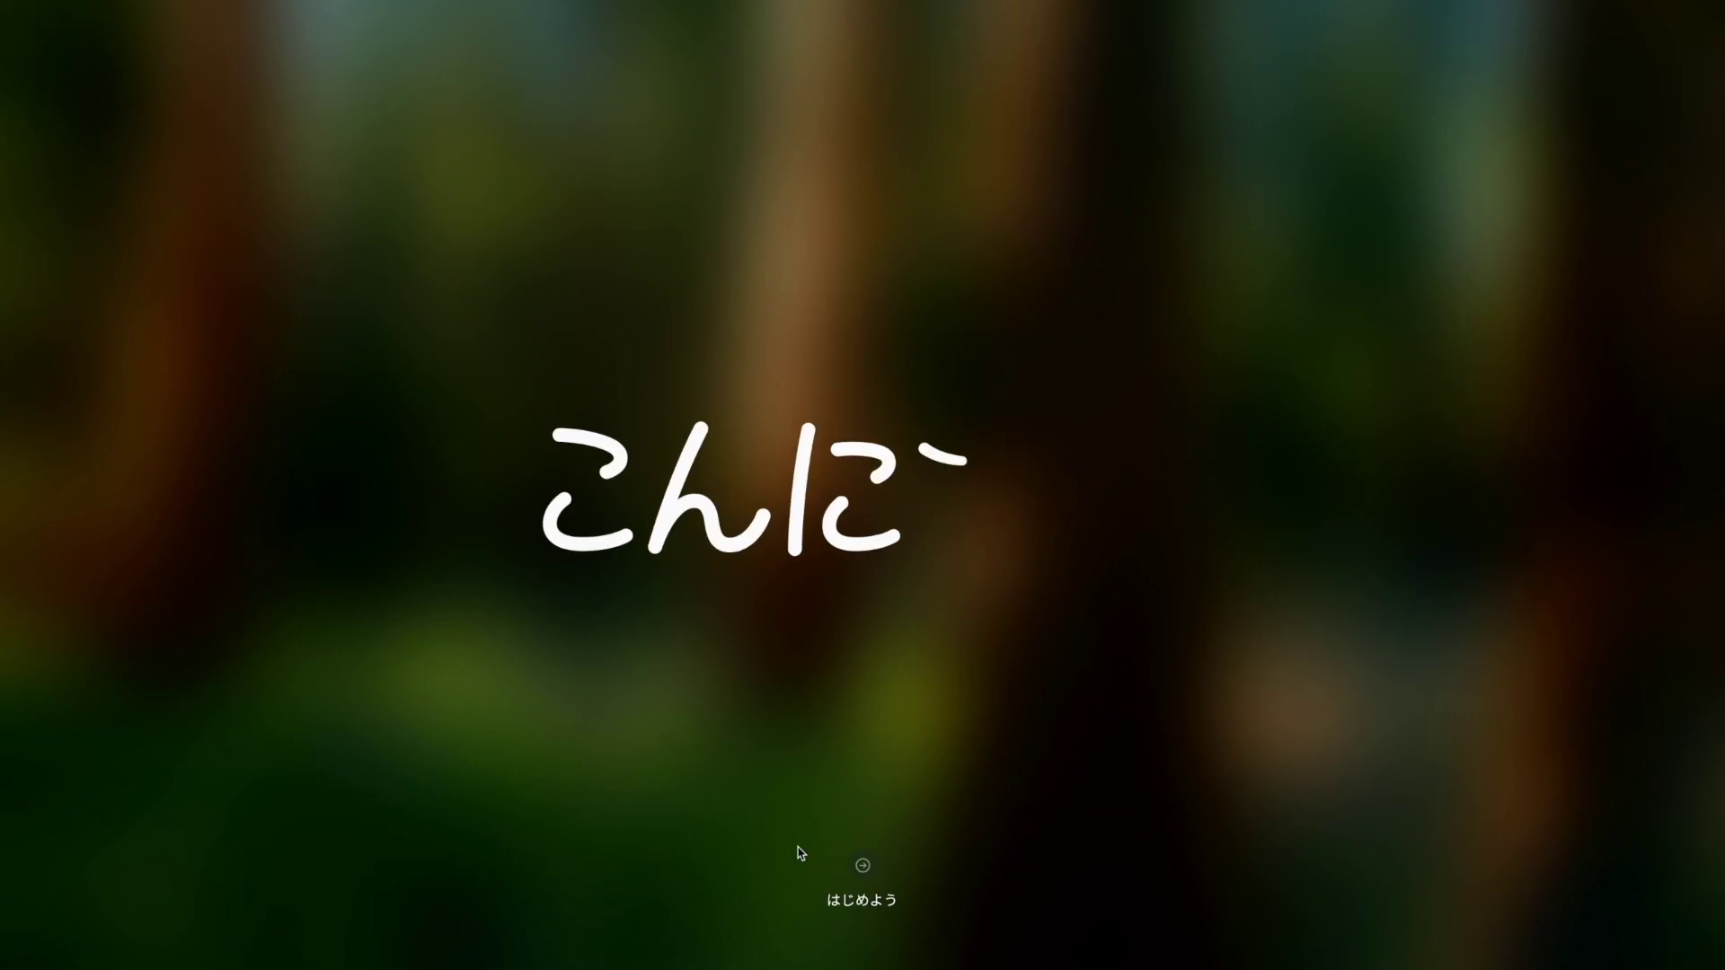
# Begin Mac setup with English (UK) and United Kingdom, skipping accessibility and data transfer.
pyautogui.click(865, 865)
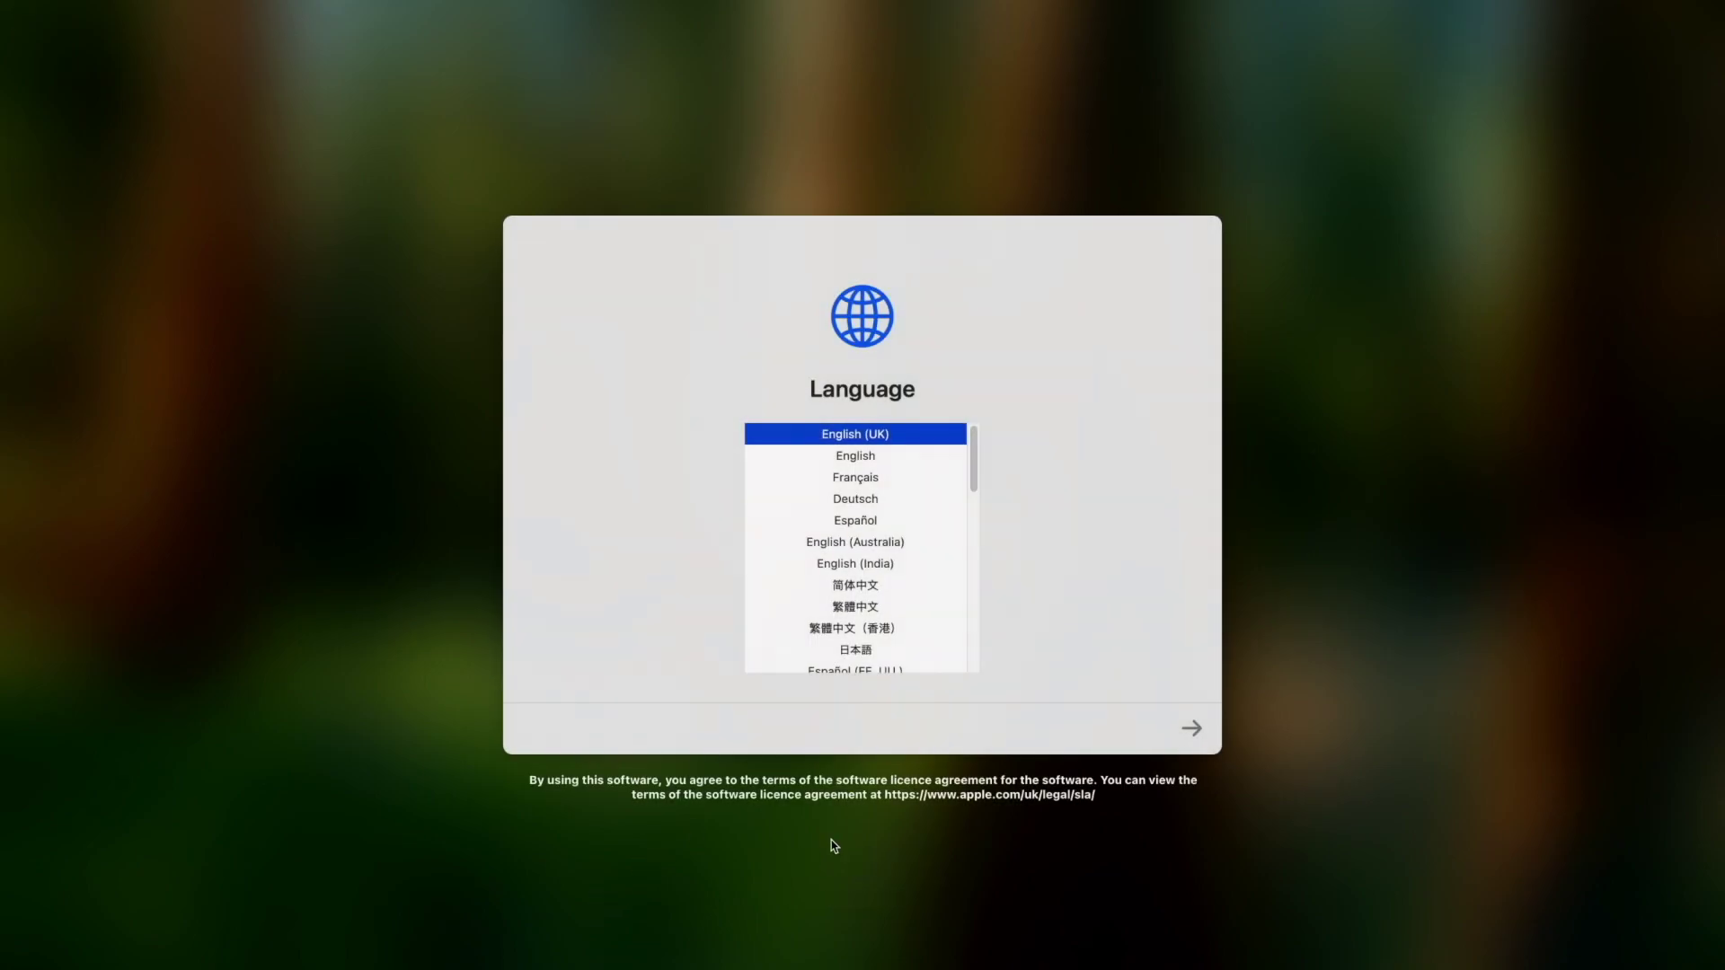
pyautogui.click(1194, 734)
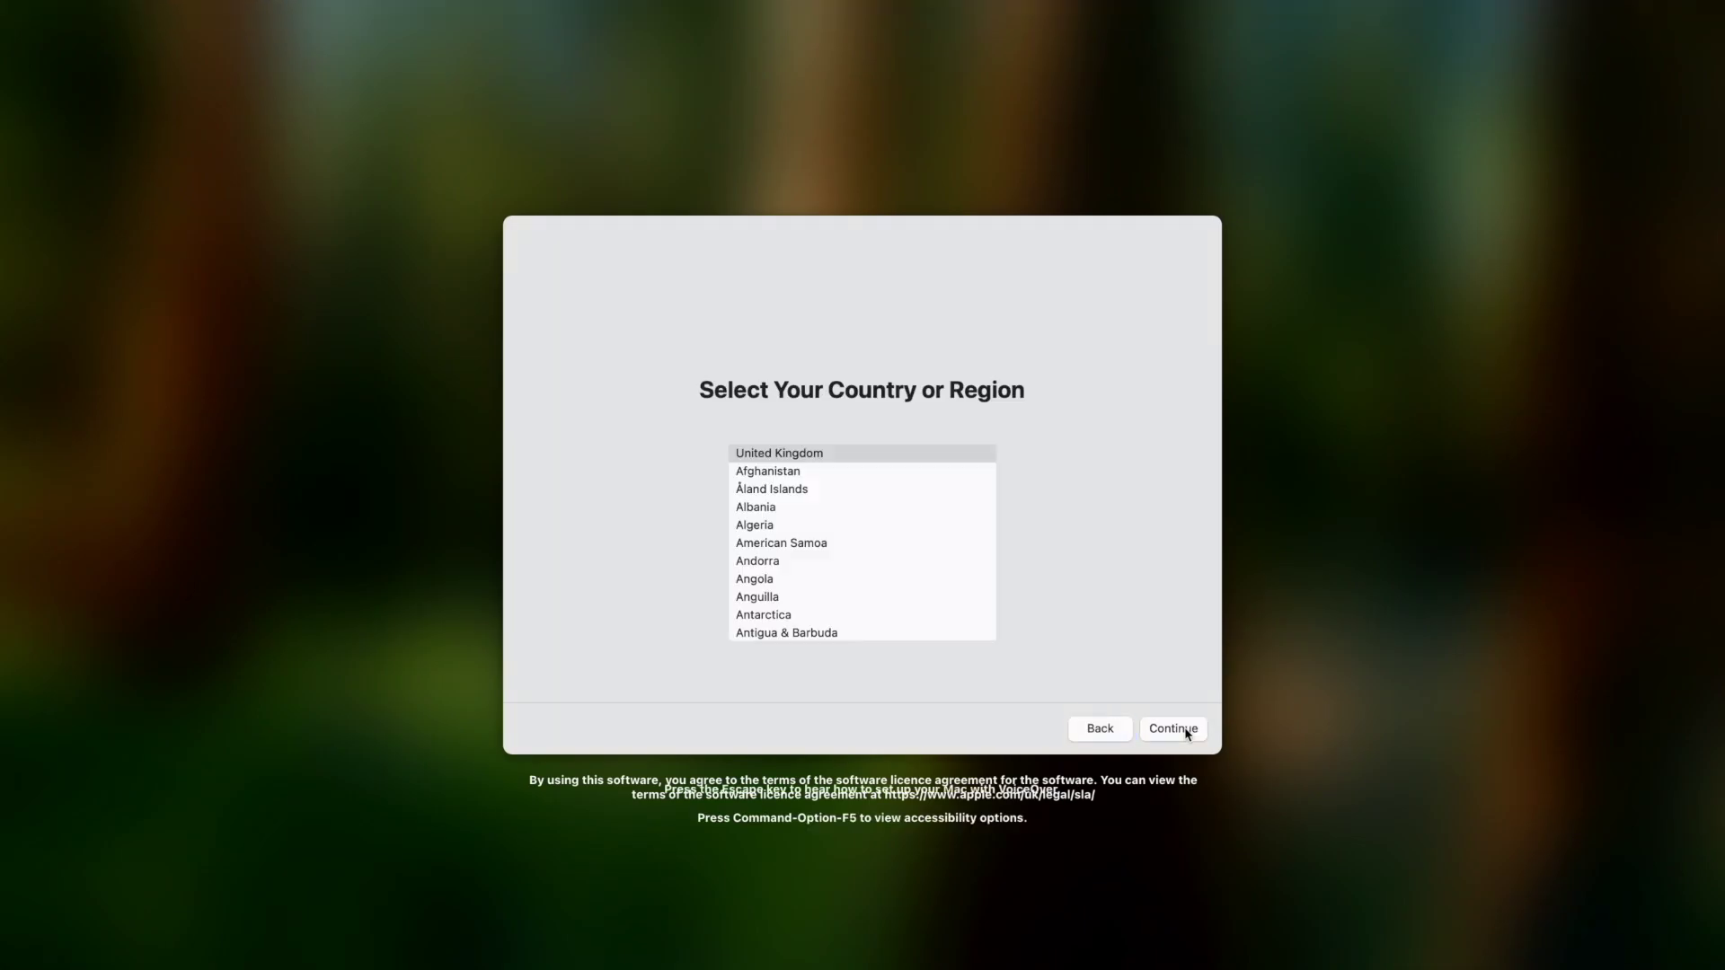
pyautogui.click(1174, 730)
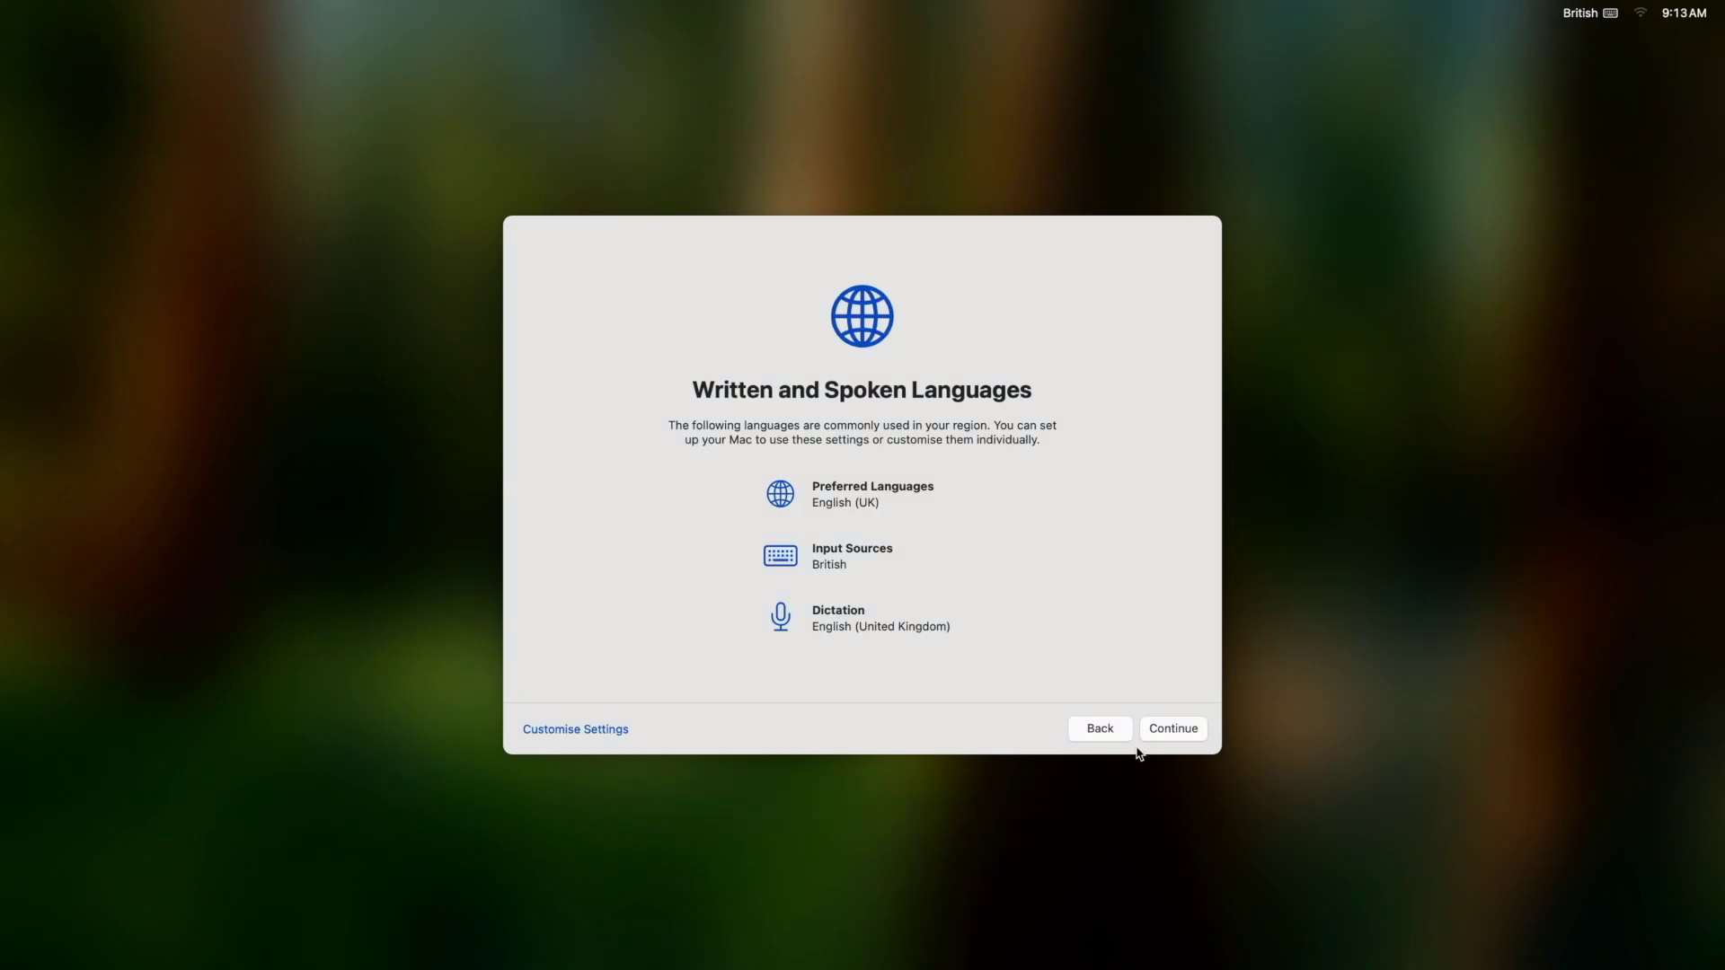
pyautogui.click(1173, 729)
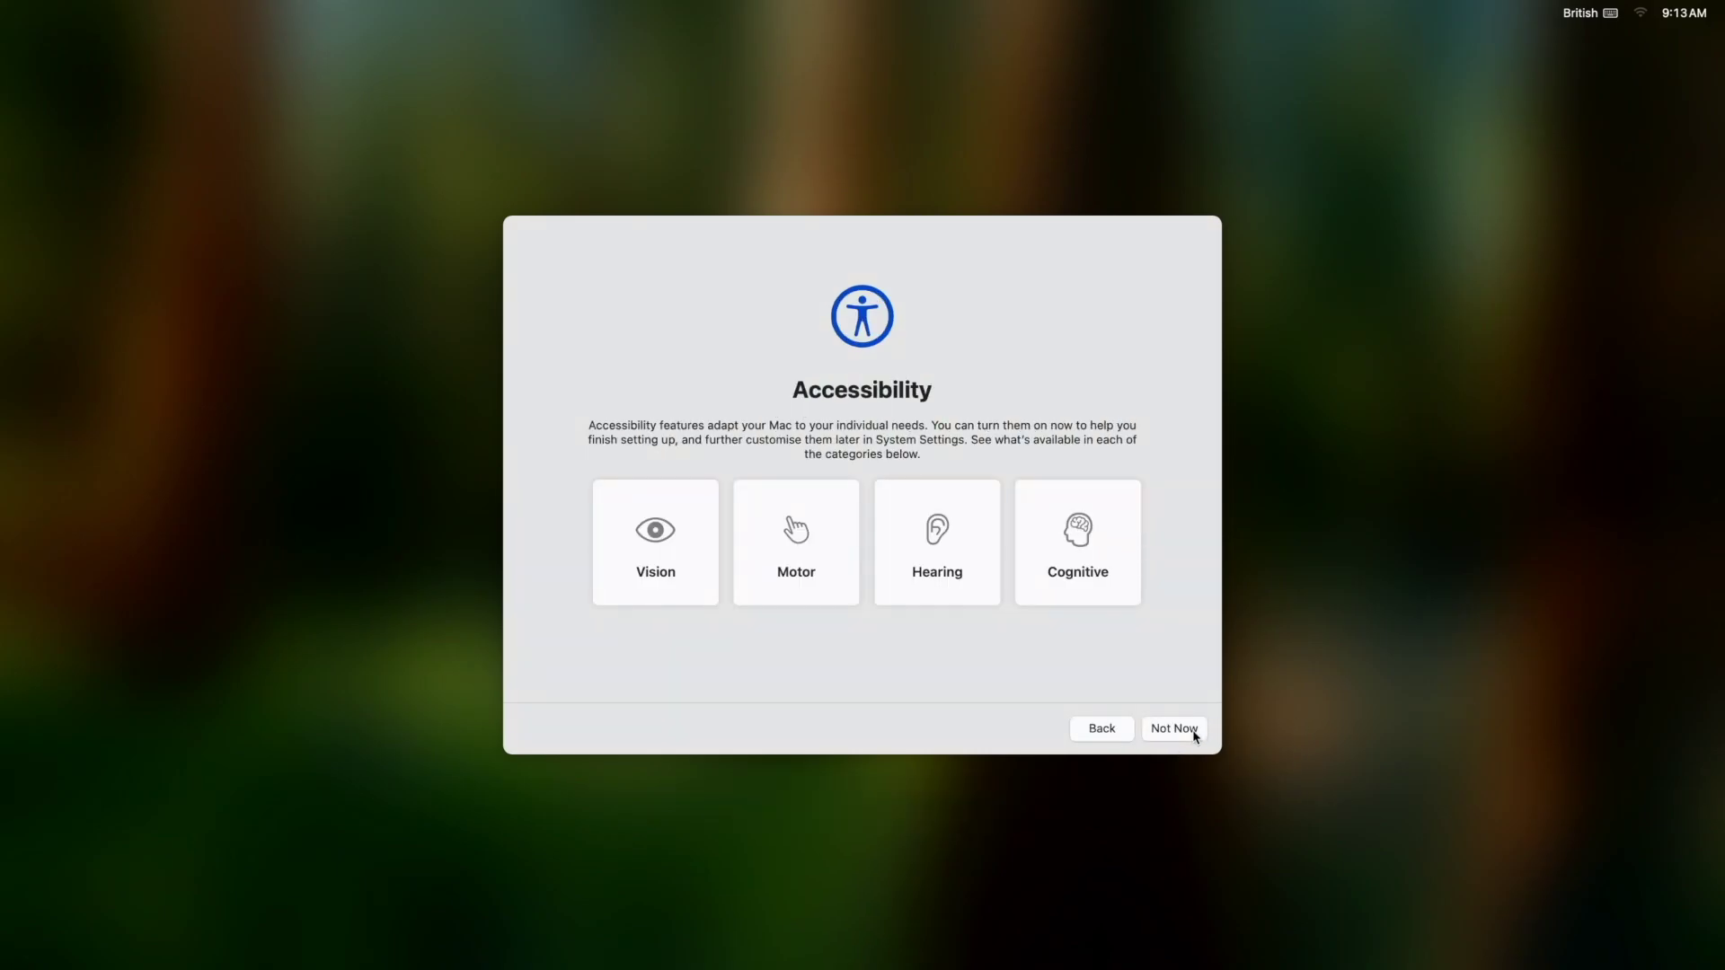
pyautogui.click(1193, 732)
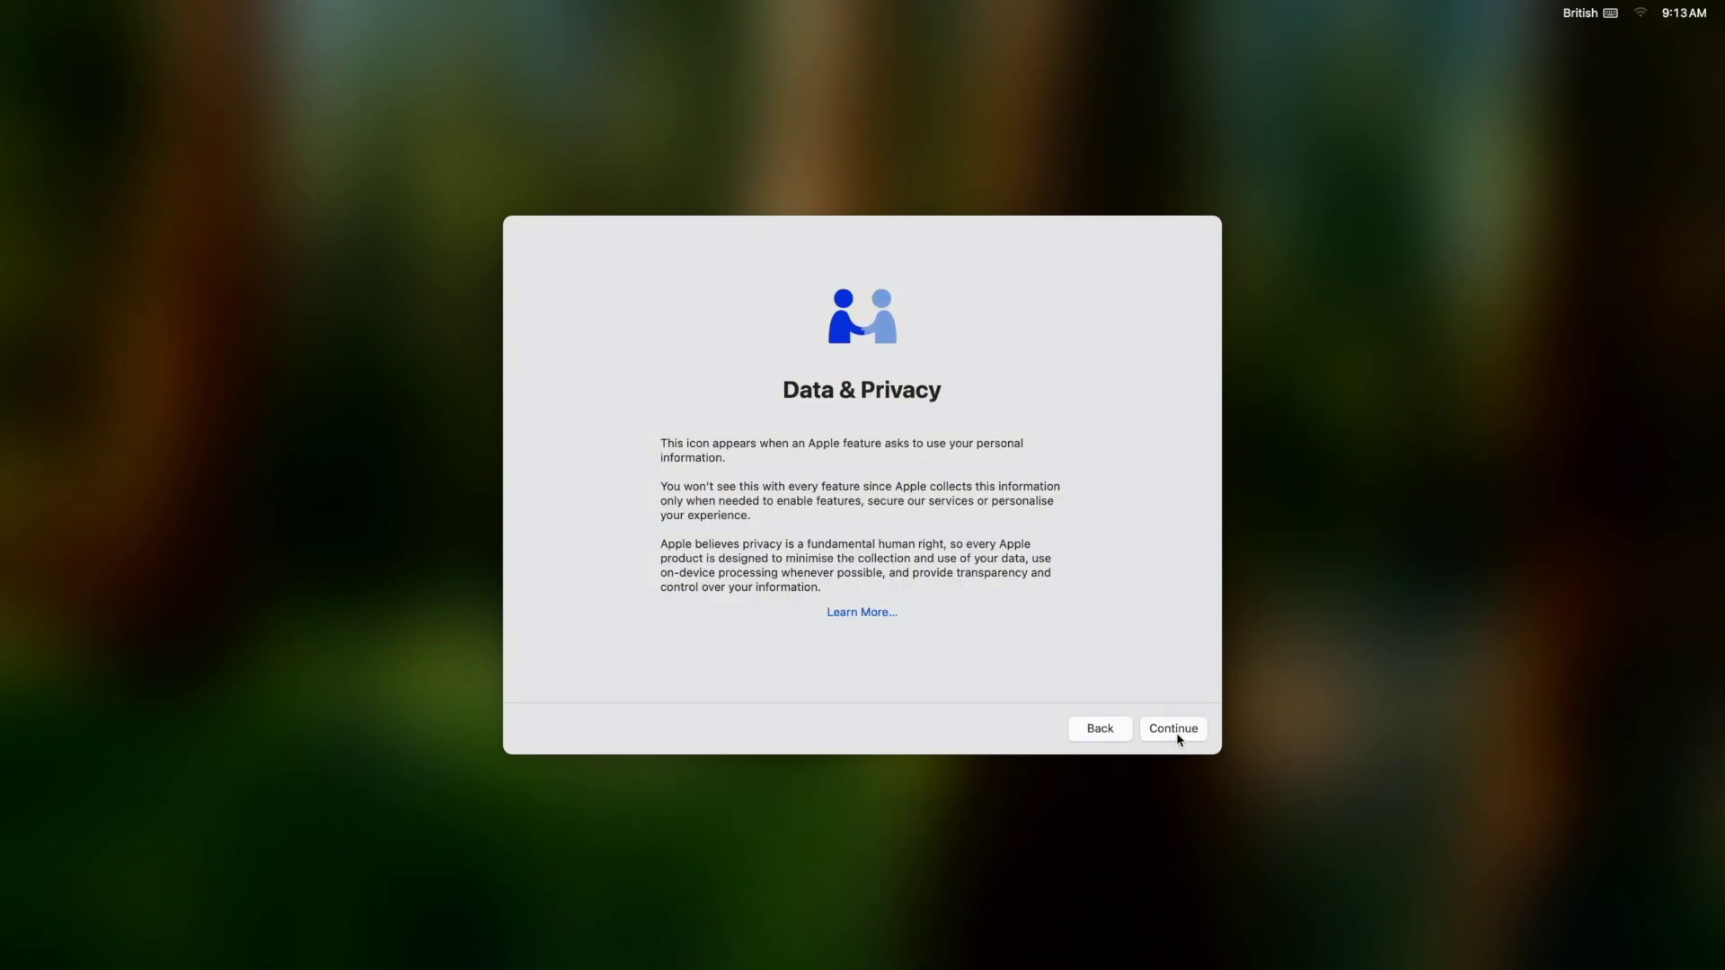
pyautogui.click(1177, 735)
pyautogui.click(544, 731)
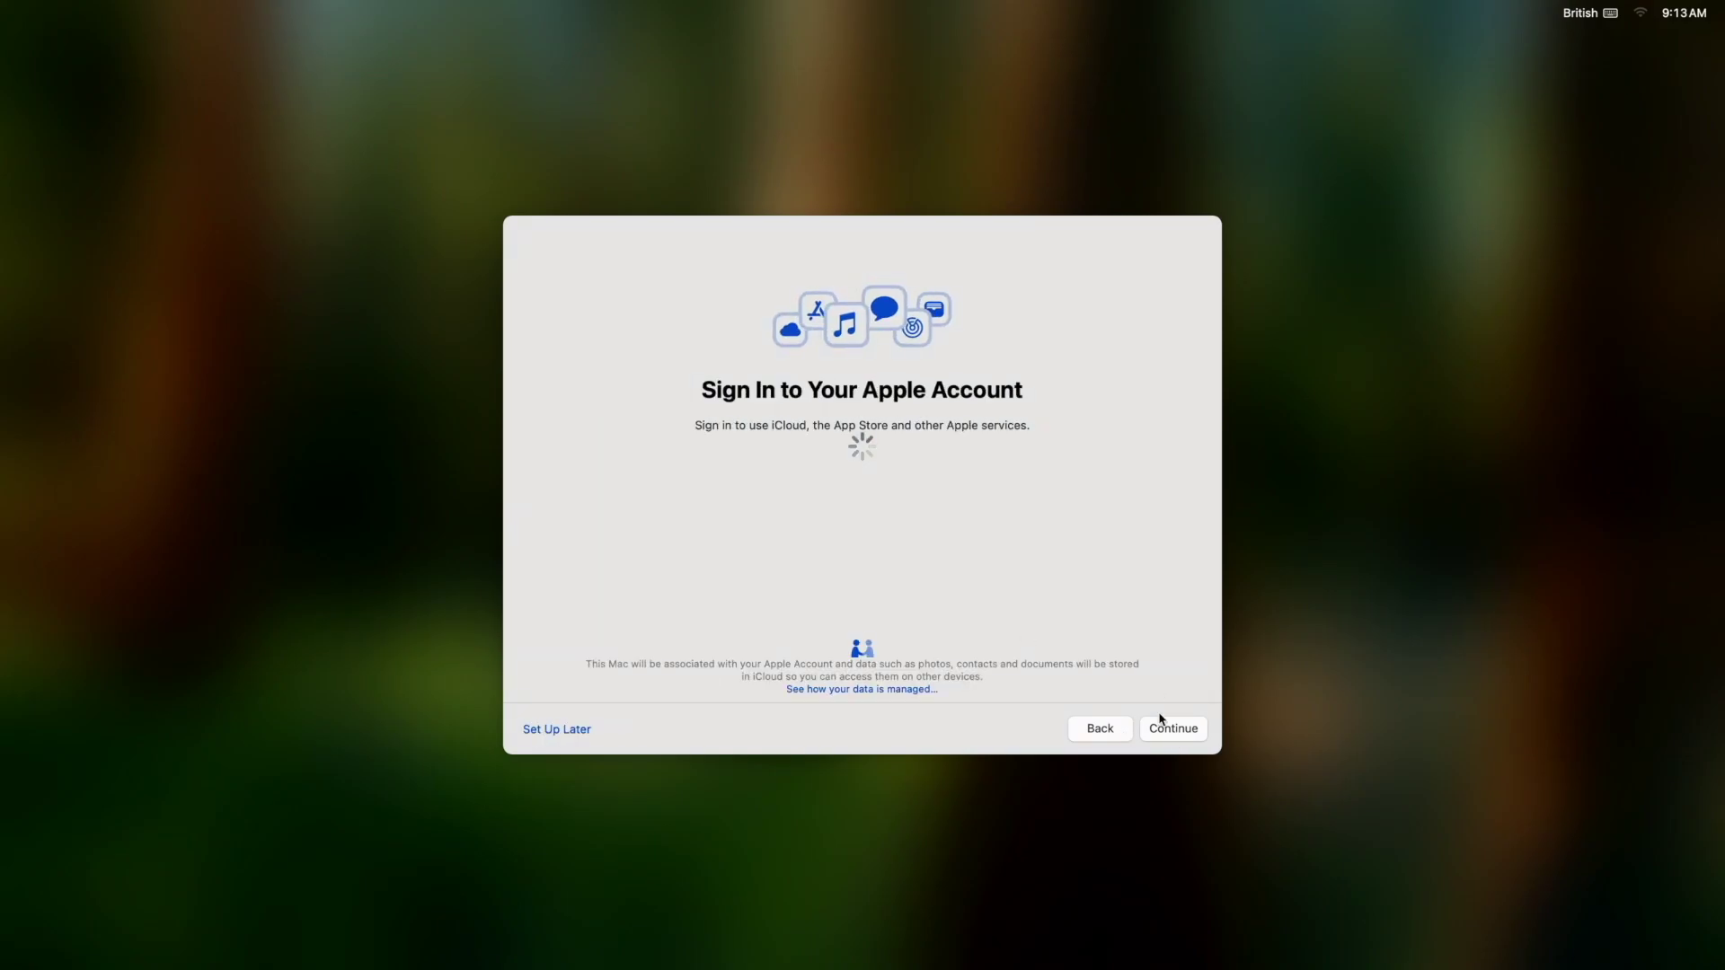
# Skip Apple Account sign-in and agree to the macOS licence terms.
pyautogui.click(536, 731)
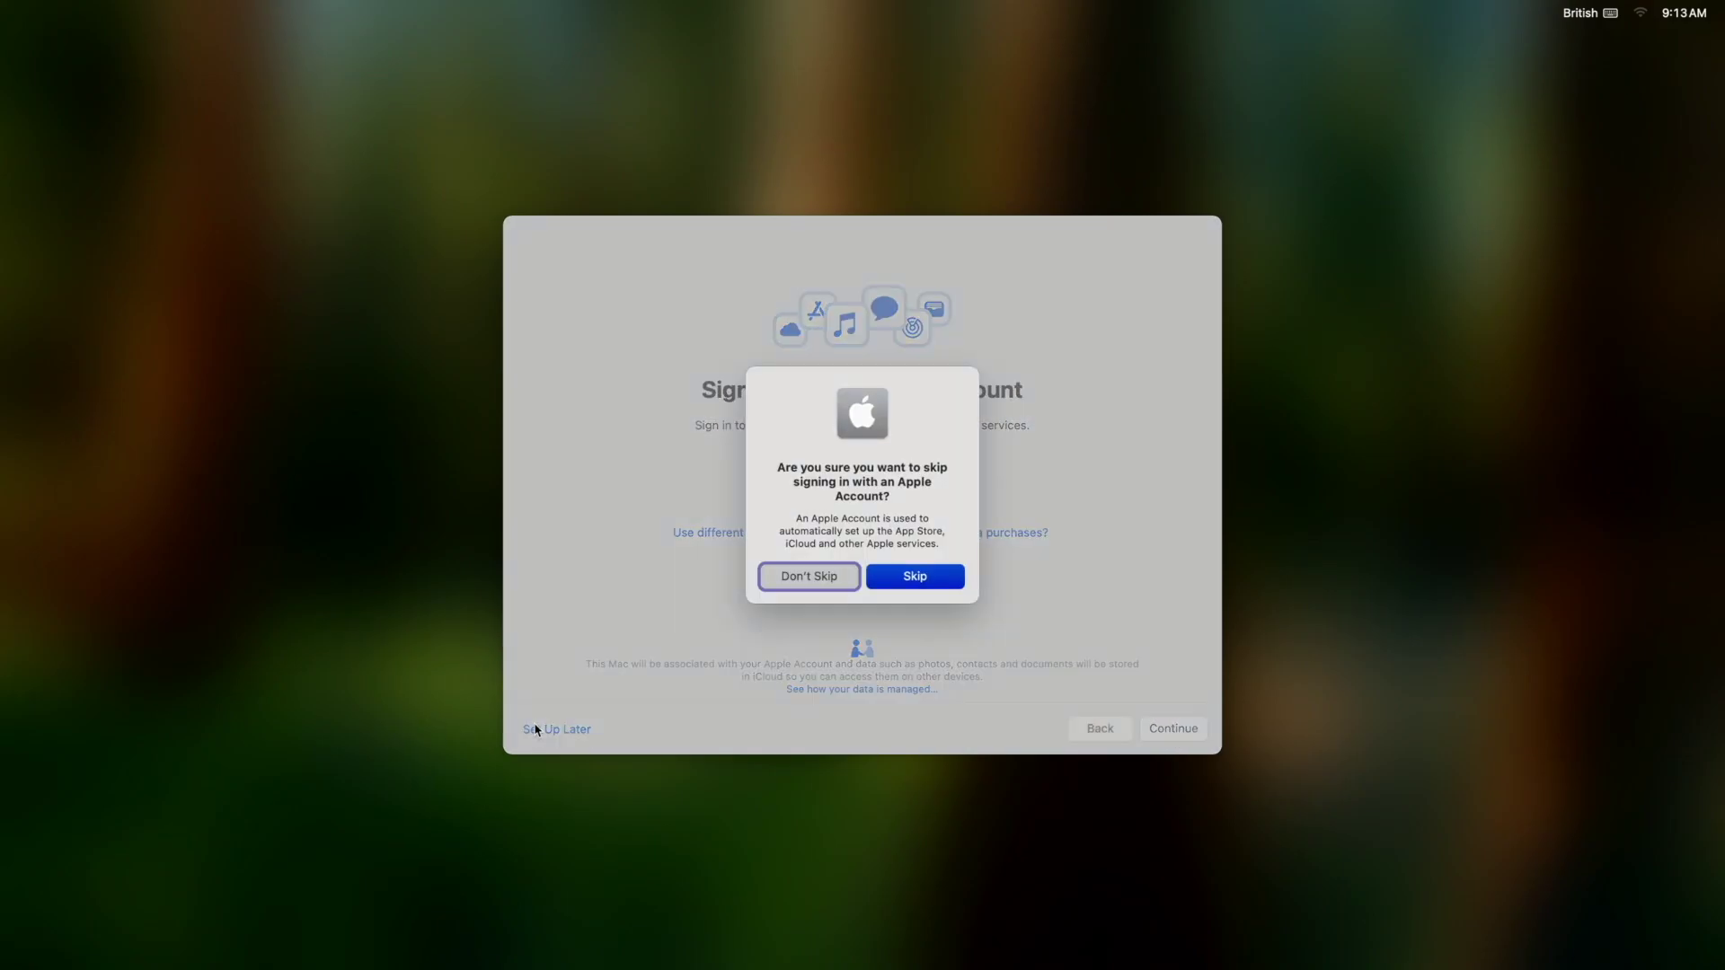
pyautogui.click(903, 579)
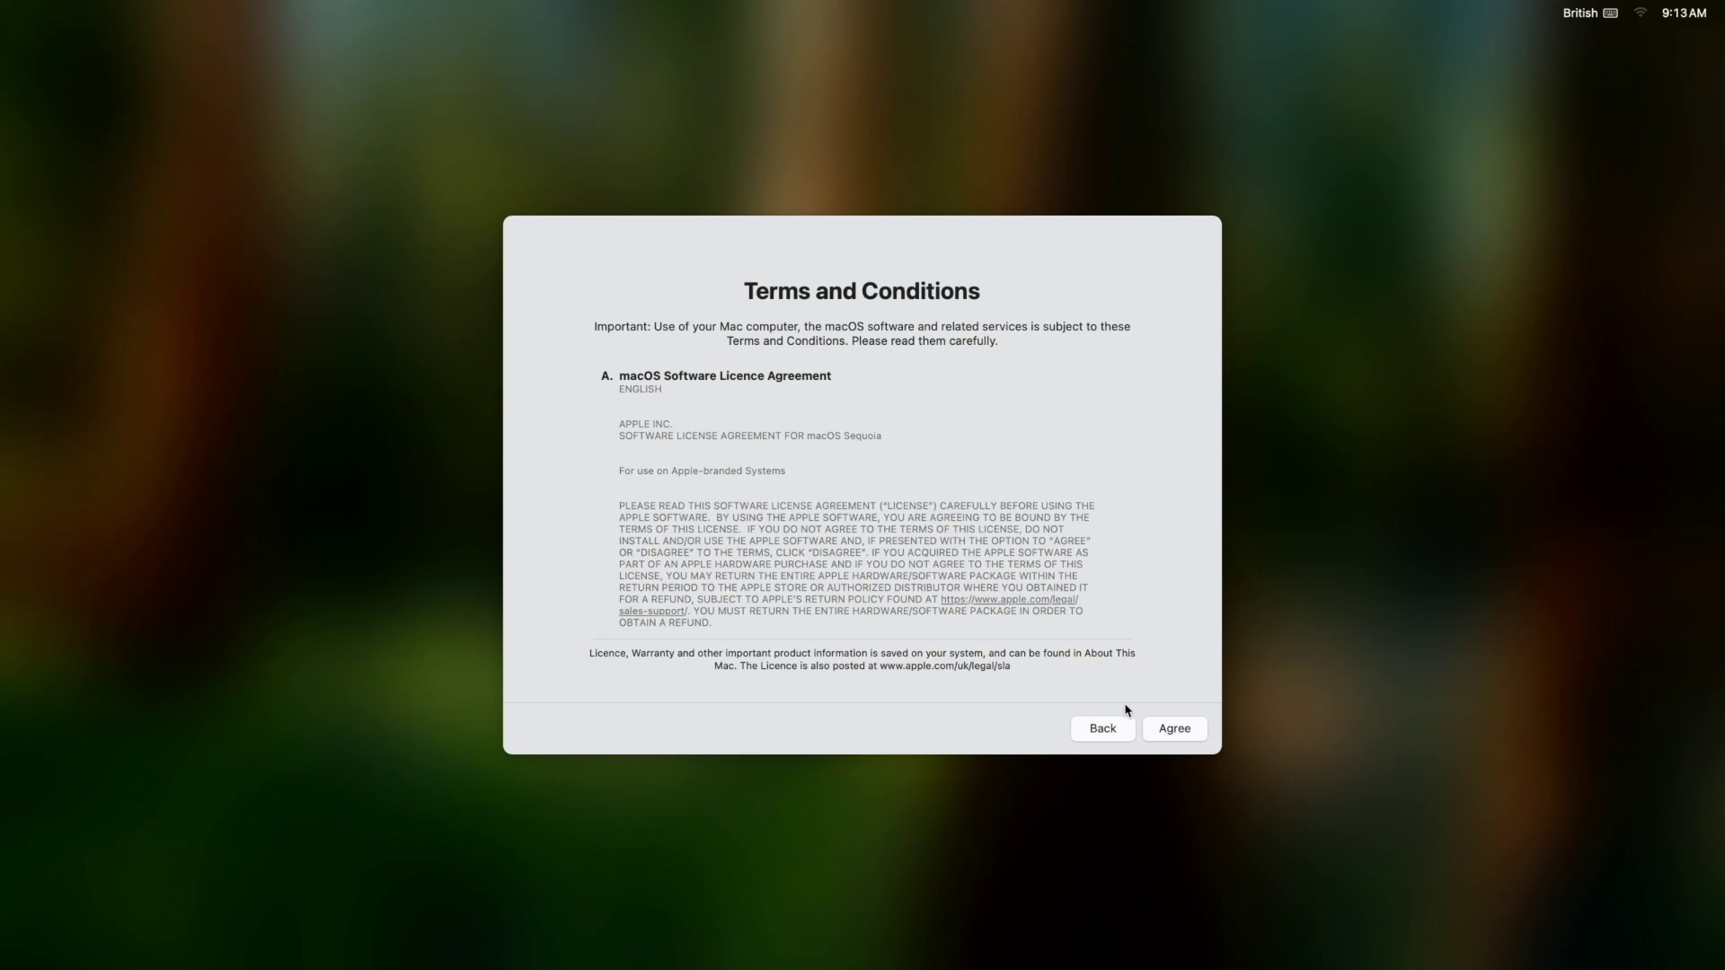
pyautogui.click(1177, 732)
pyautogui.click(876, 561)
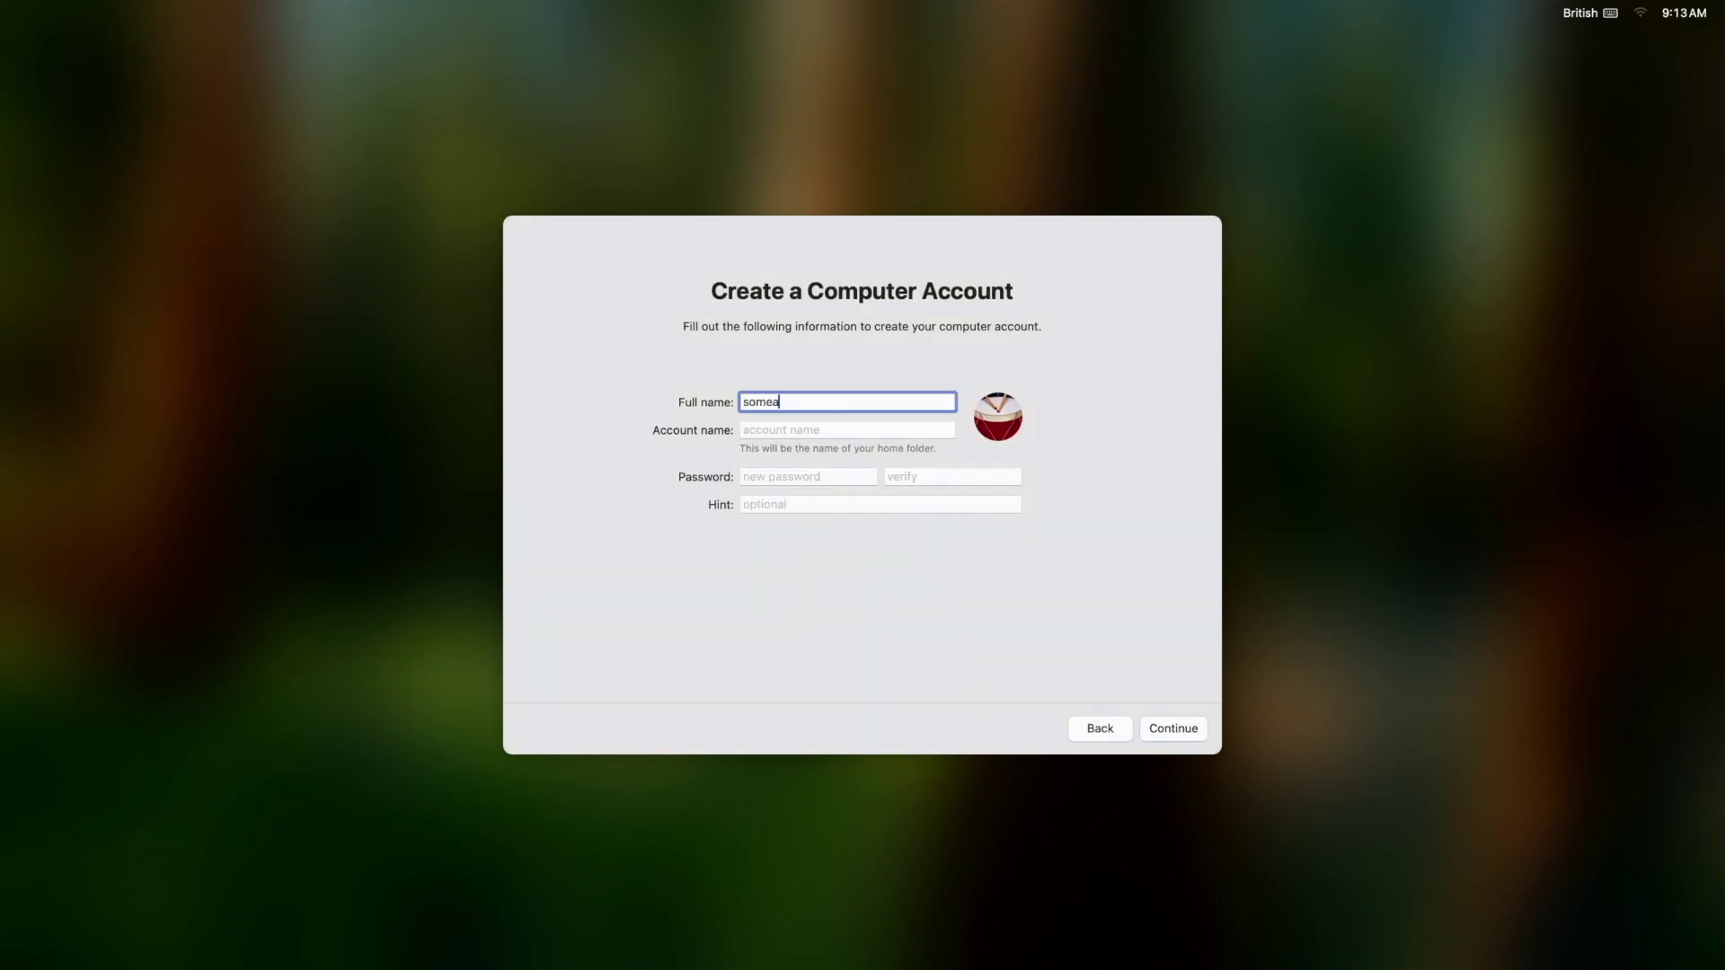
# Create the computer account with the suggested account name and a verified password.
pyautogui.press('Tab')
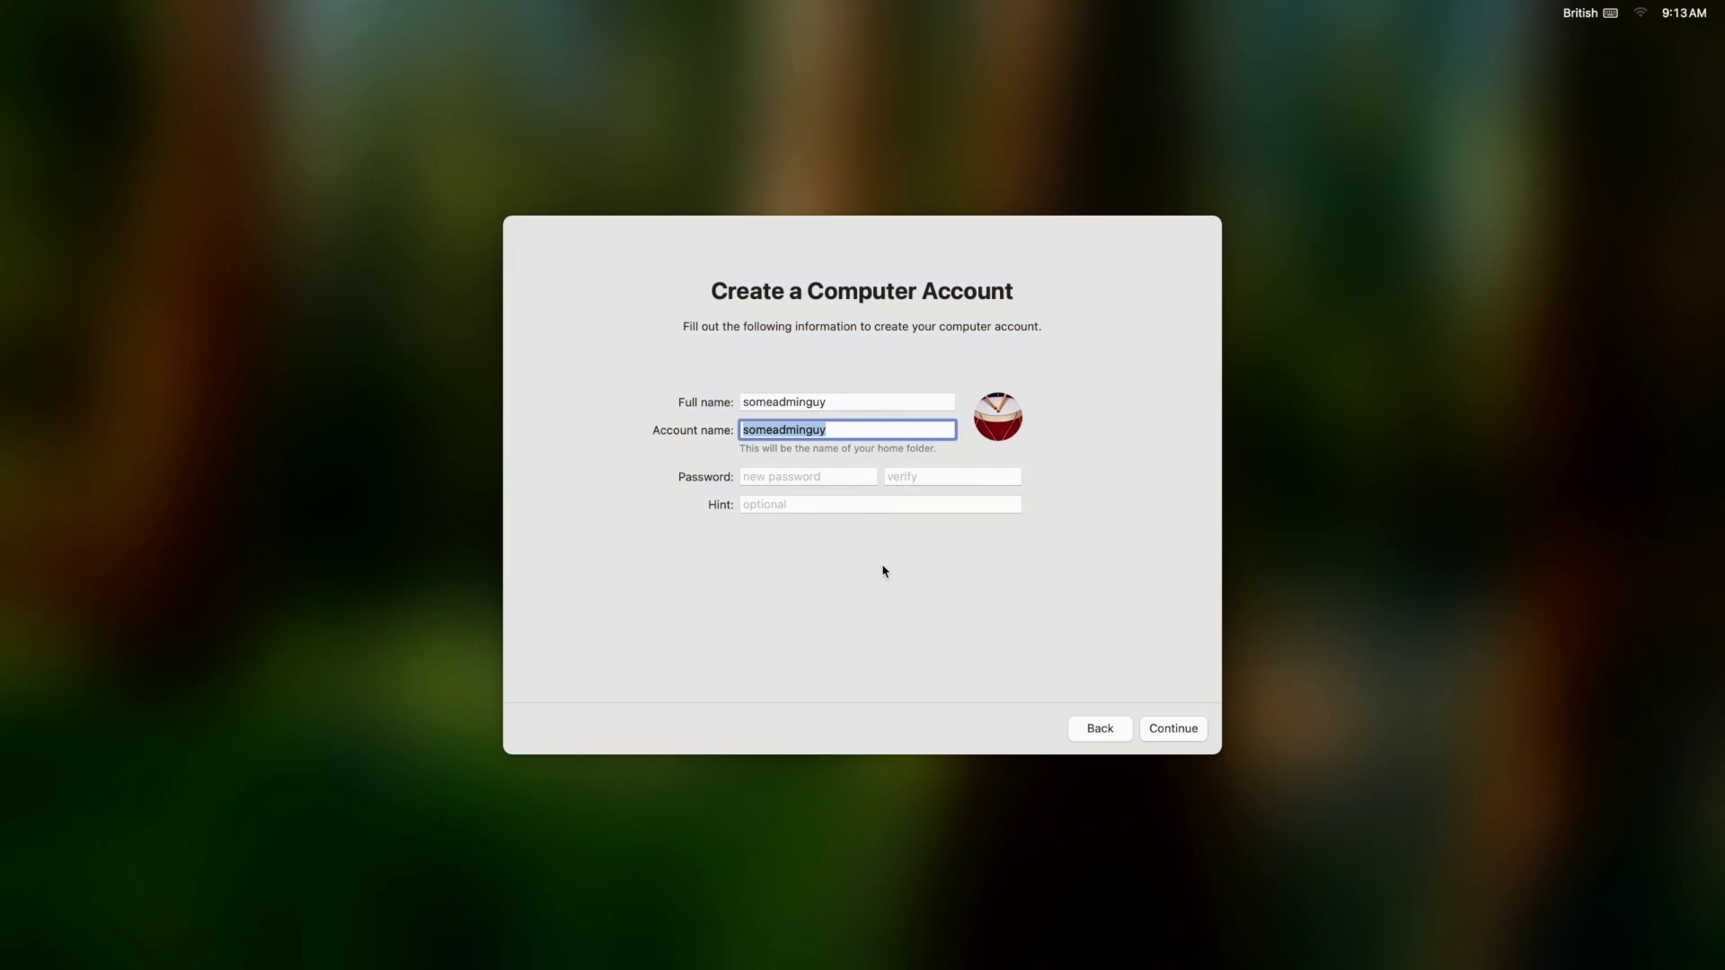
pyautogui.press('Tab')
pyautogui.write('p')
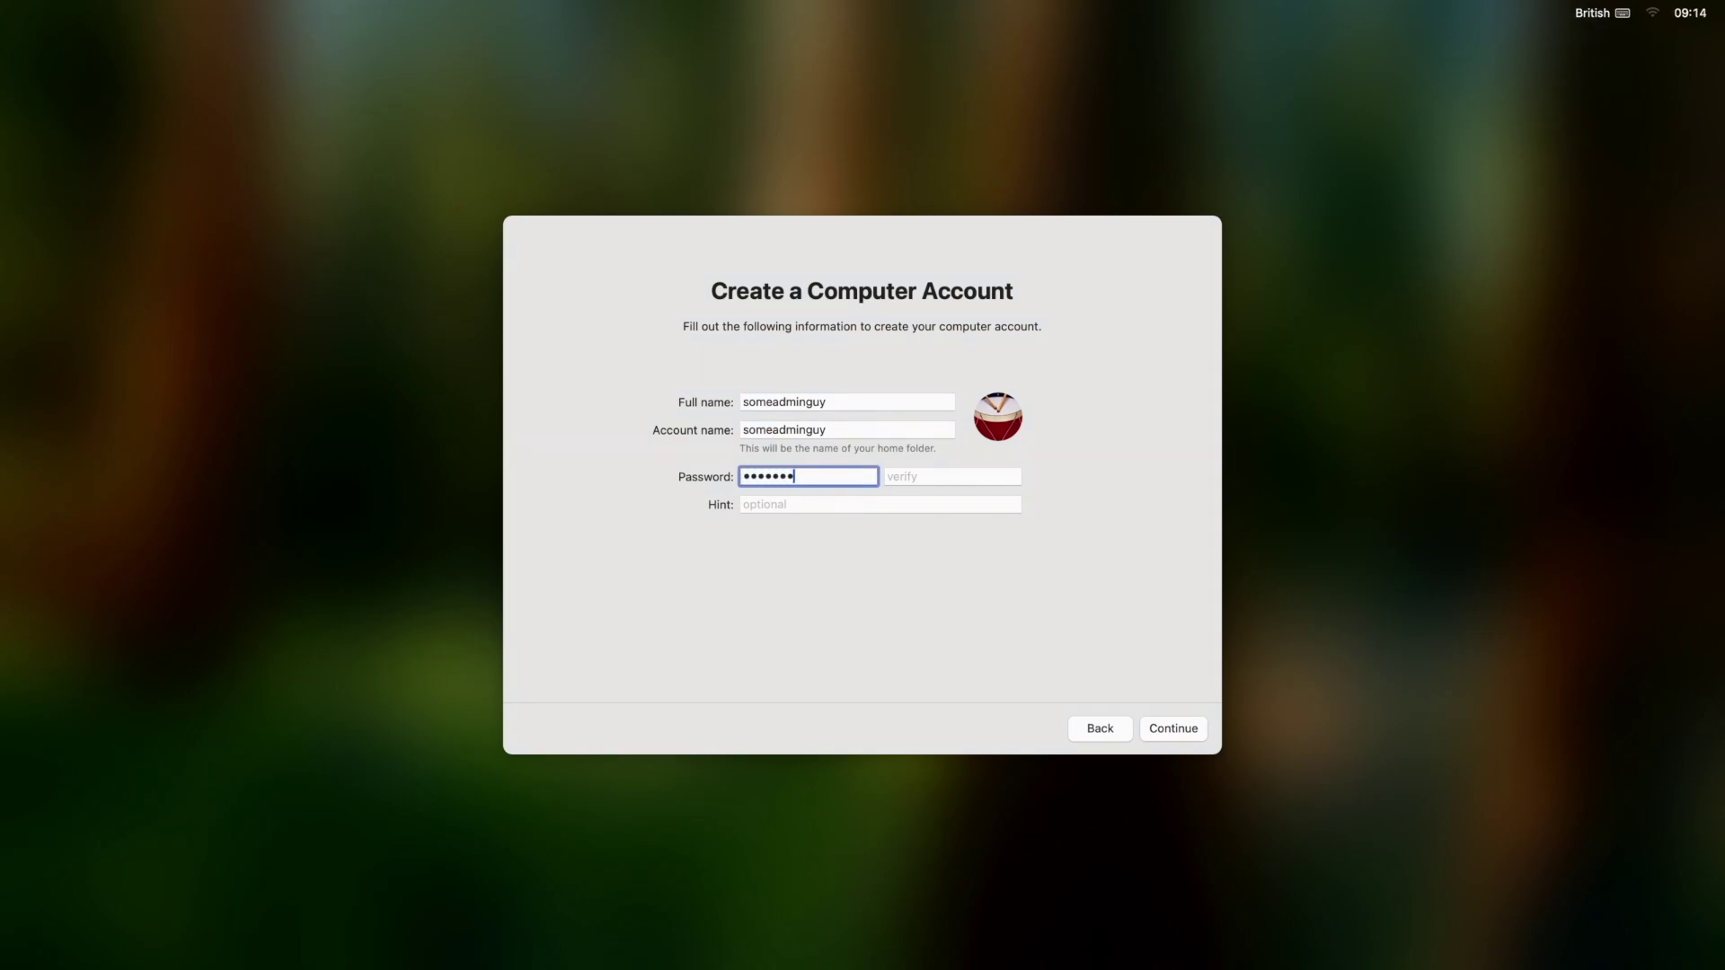
pyautogui.write('assword12')
pyautogui.press('Tab')
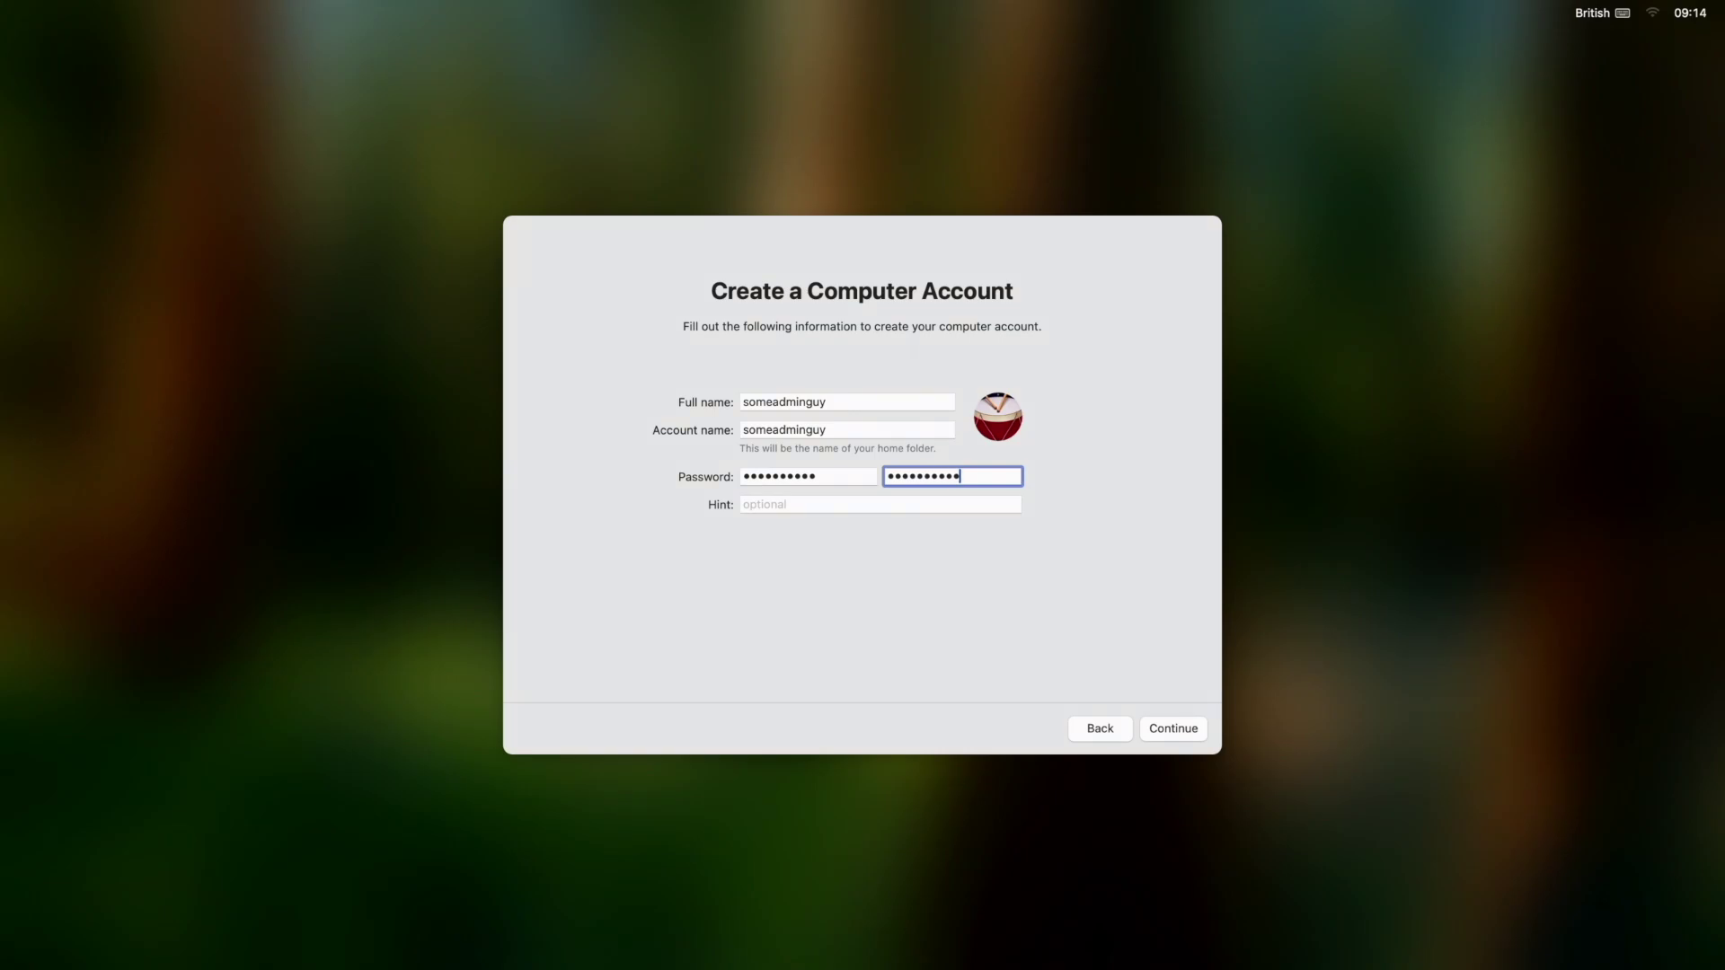
pyautogui.click(1177, 732)
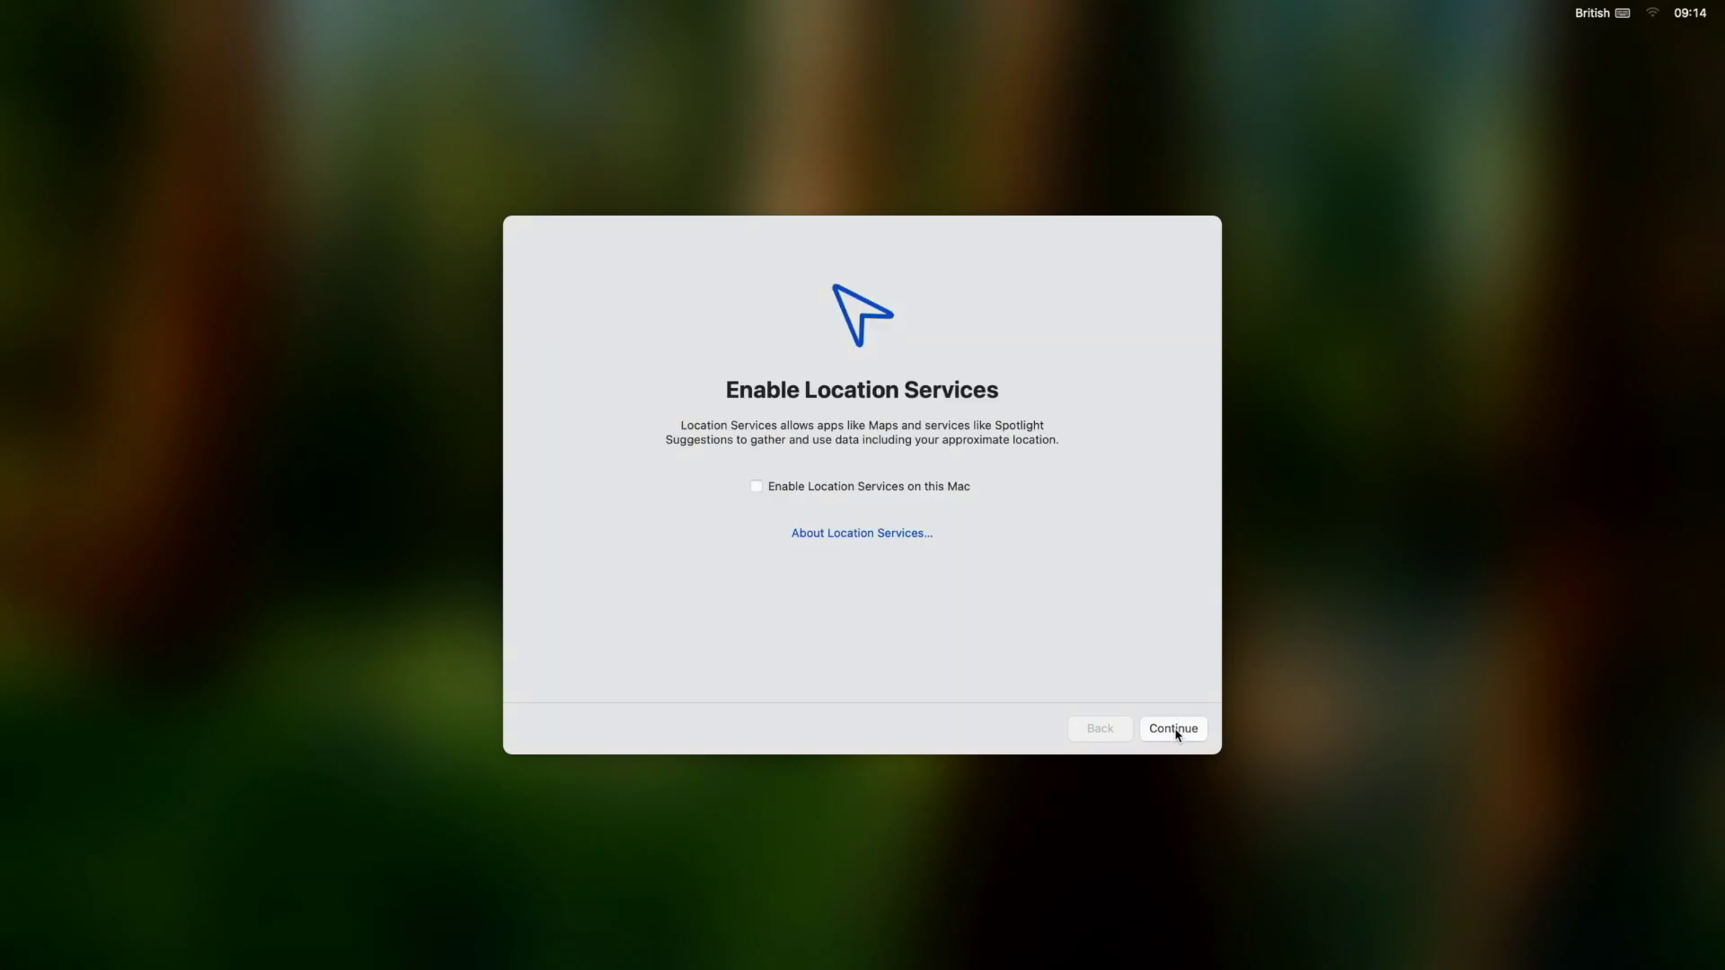
# Turn on Location Services so the time zone is set automatically.
pyautogui.click(1173, 730)
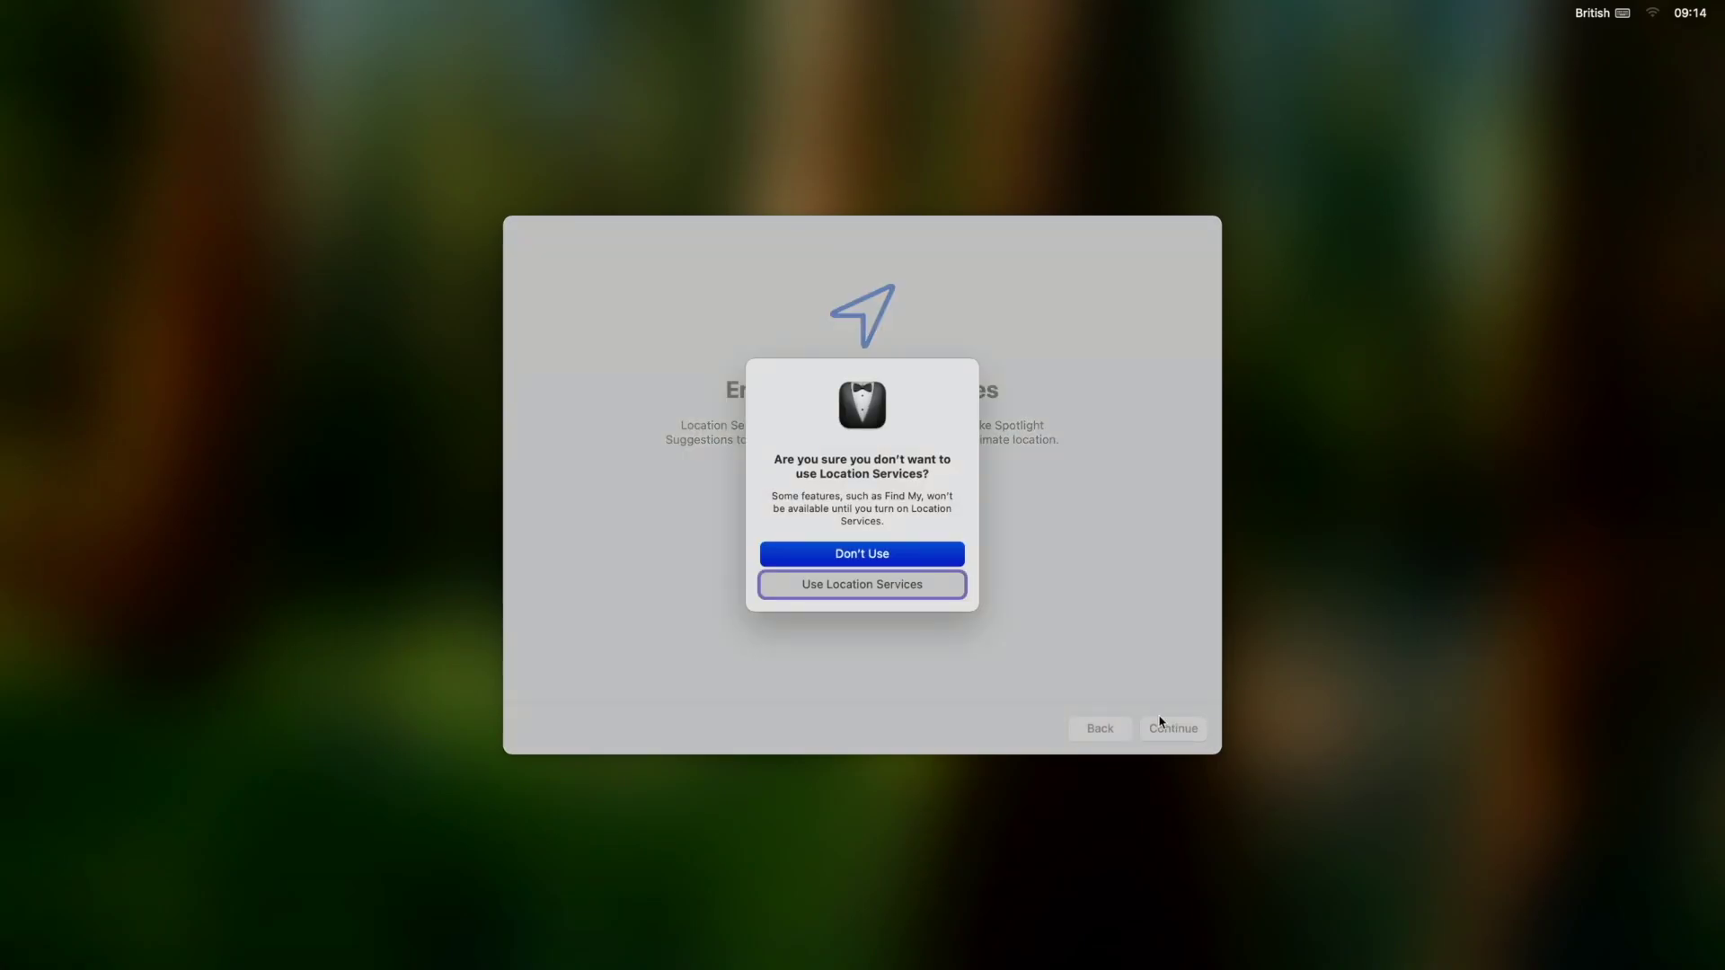
pyautogui.click(856, 557)
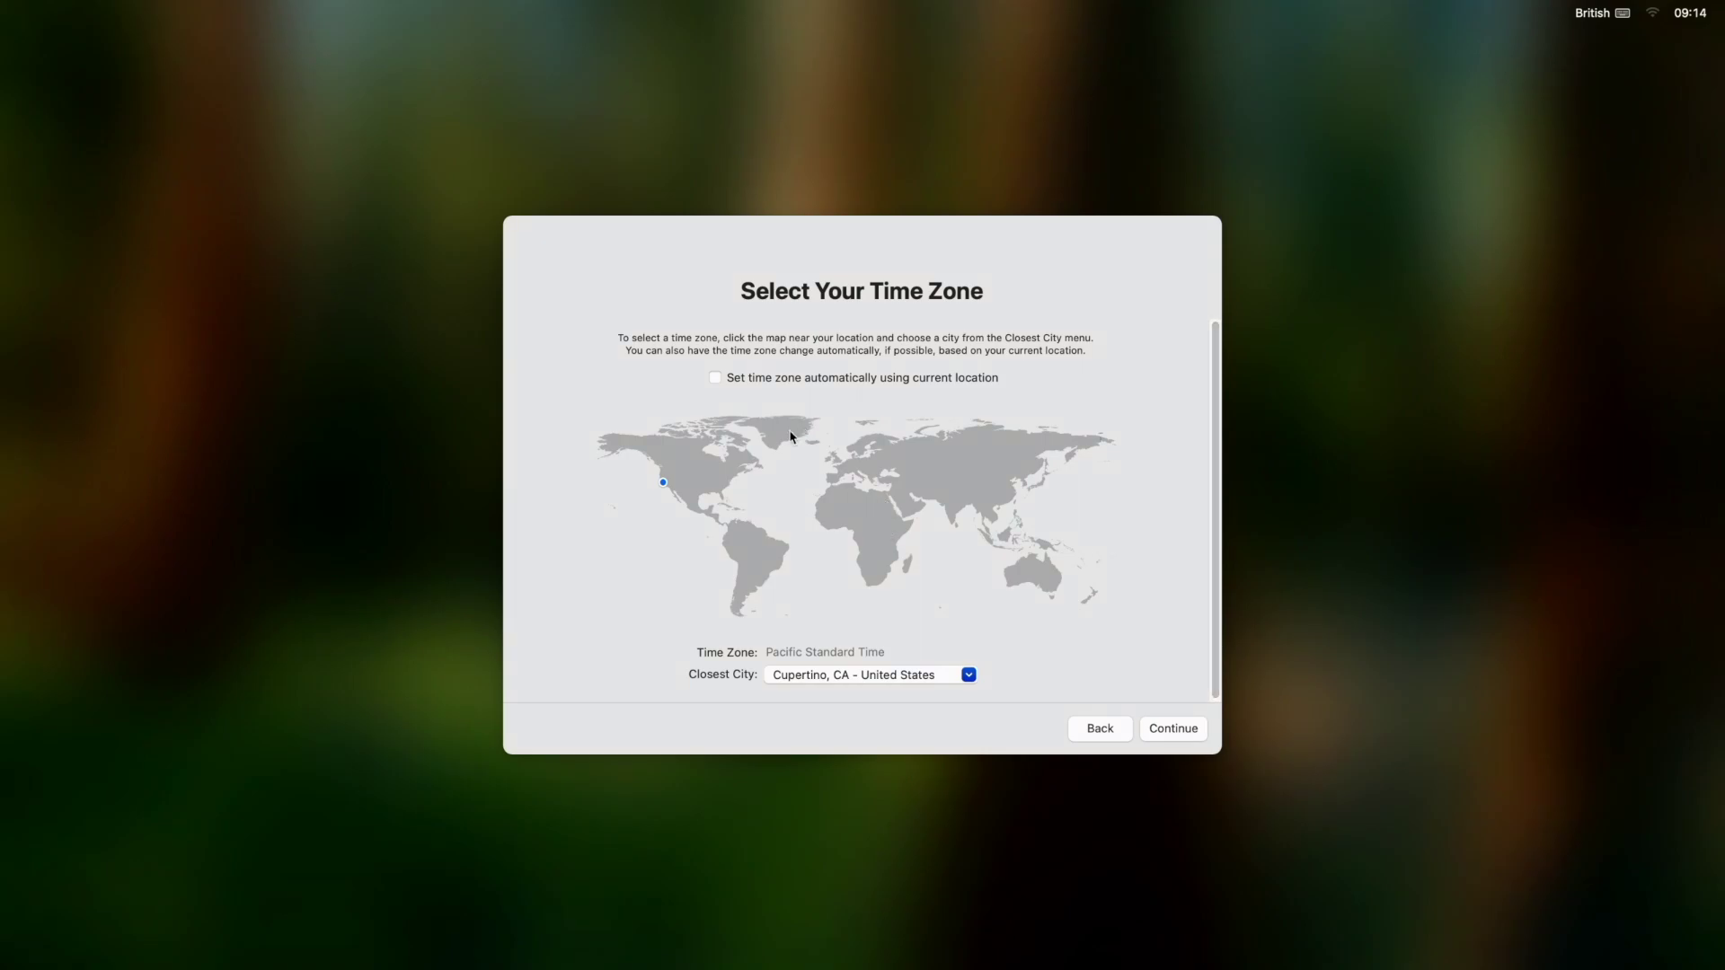
pyautogui.click(717, 378)
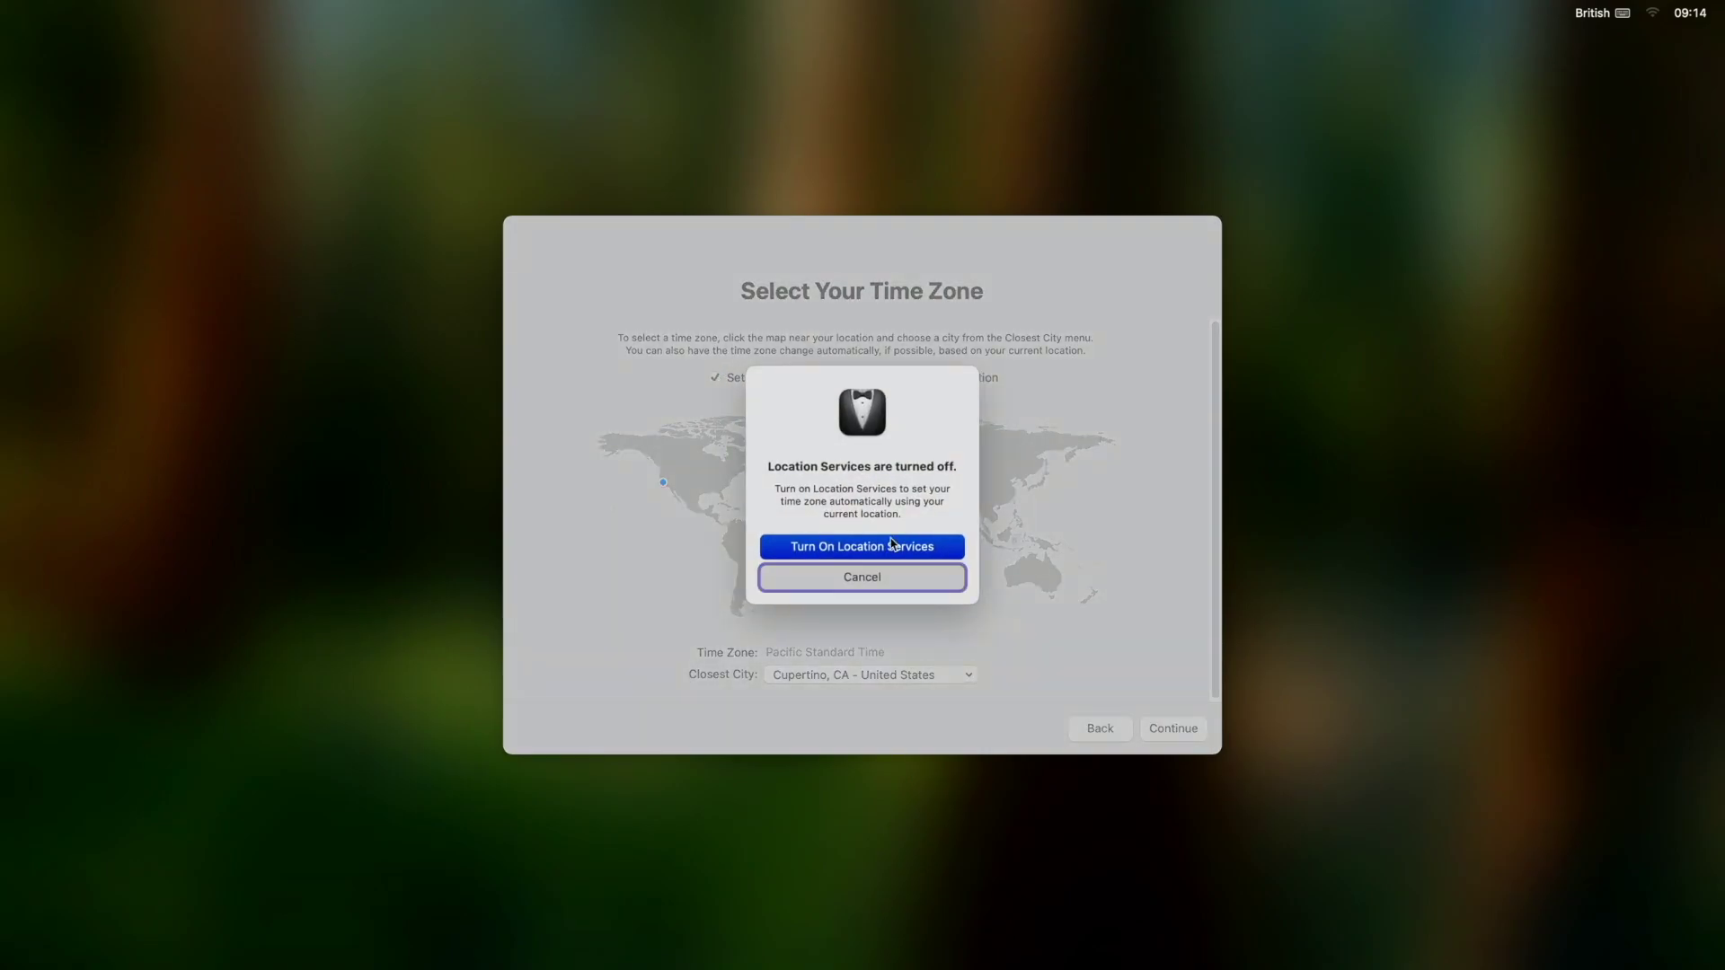
pyautogui.click(871, 551)
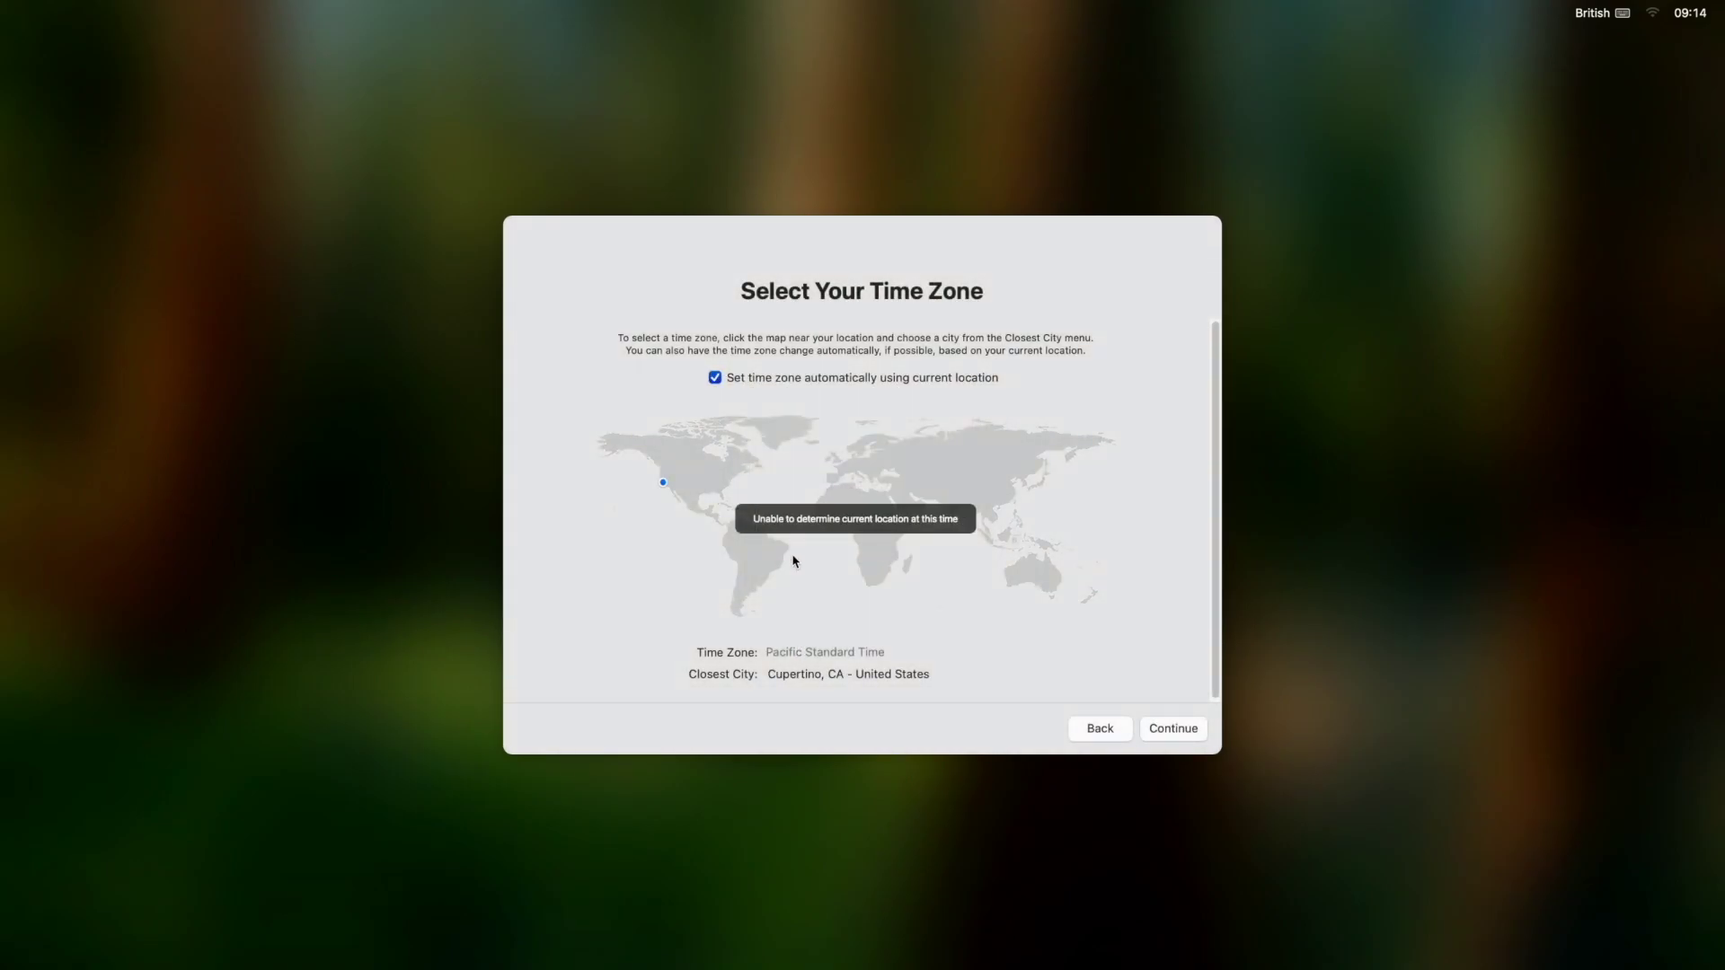
pyautogui.click(1165, 726)
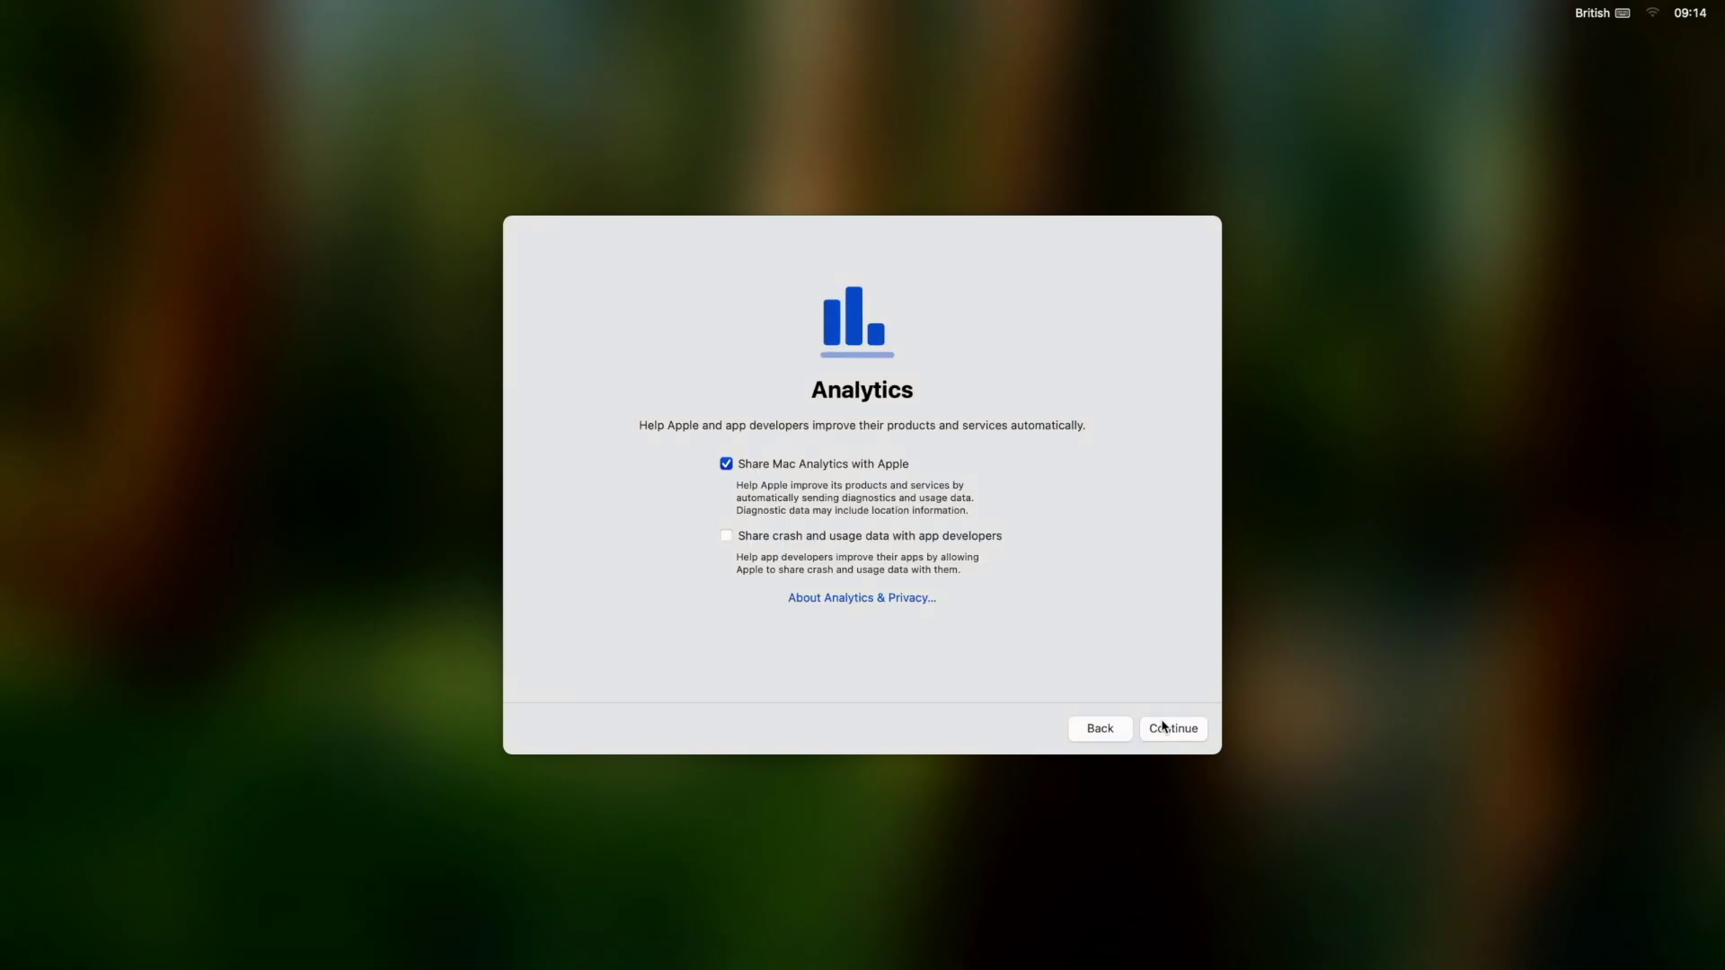
# Turn off Mac analytics sharing, defer Screen Time and Siri, and reach the desktop.
pyautogui.click(738, 468)
pyautogui.click(1173, 729)
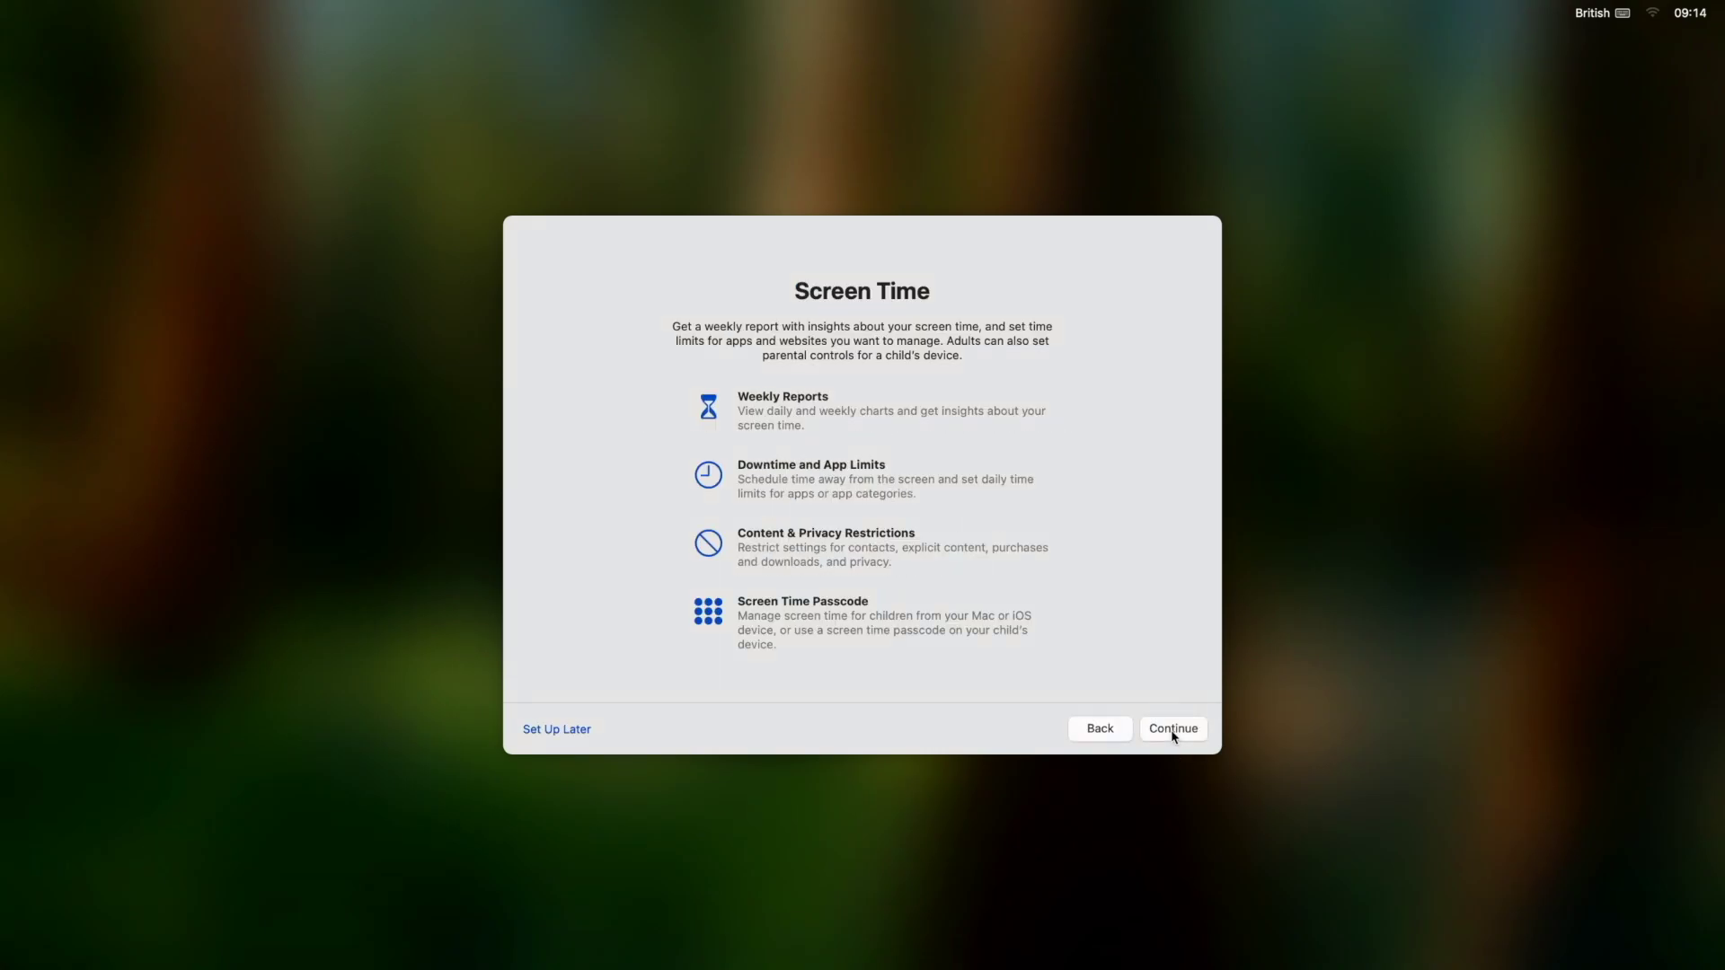
pyautogui.click(553, 726)
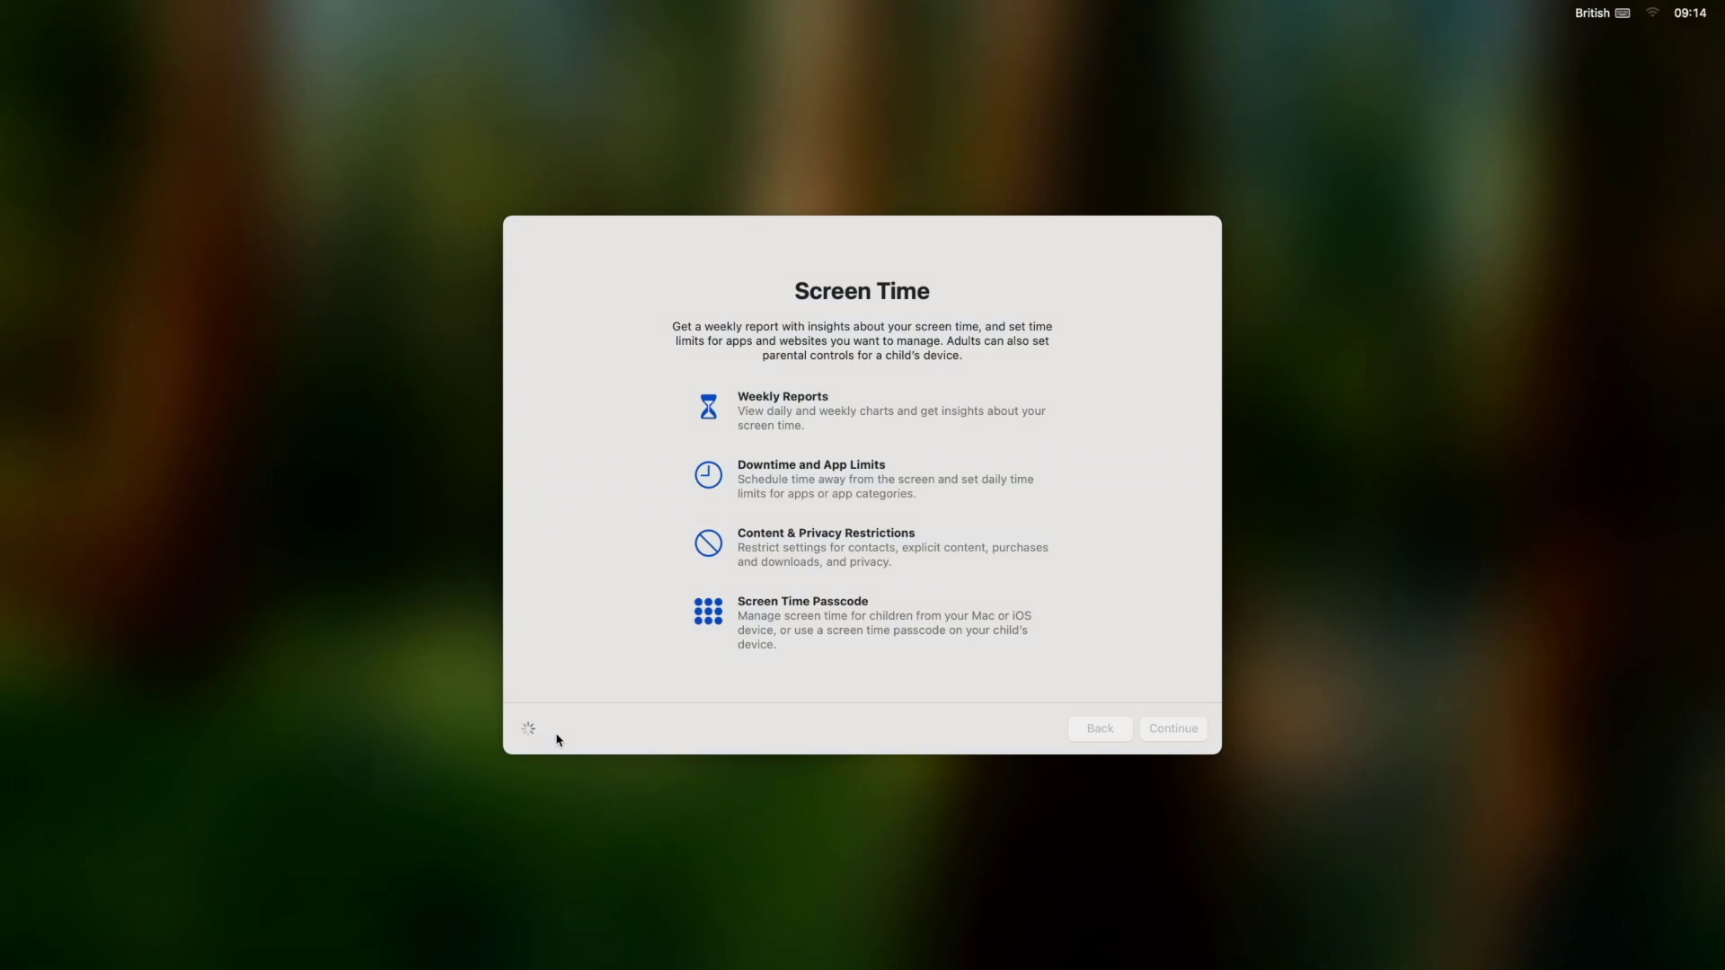
pyautogui.click(1199, 730)
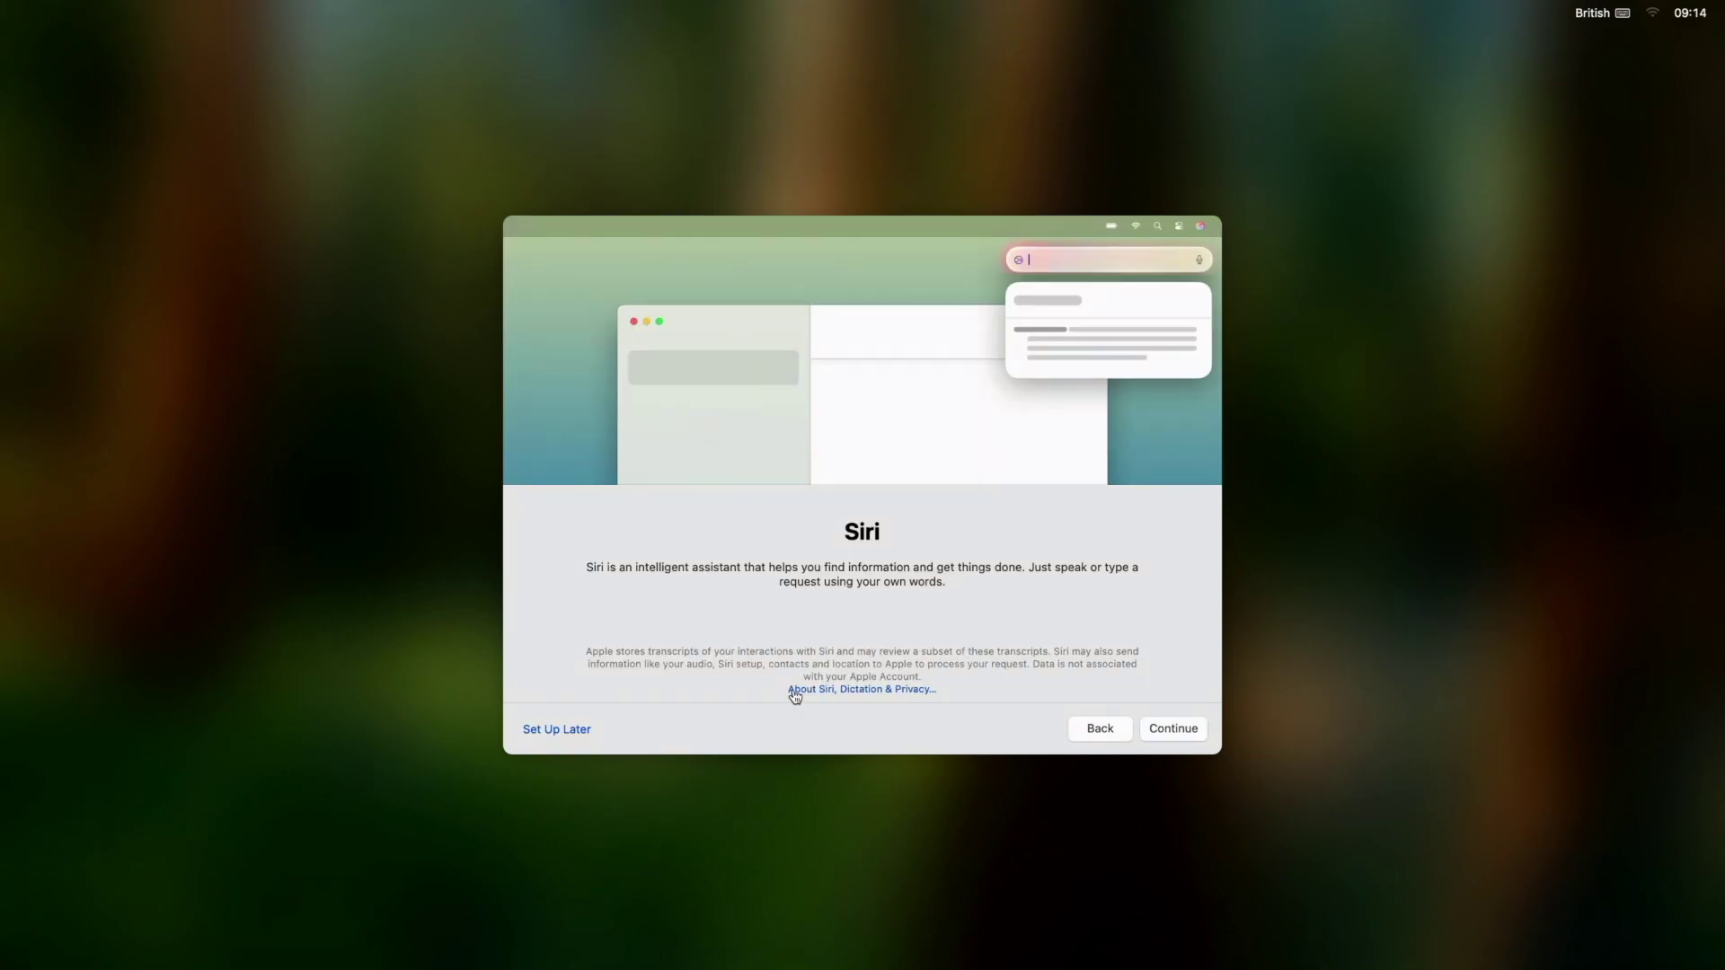
pyautogui.click(550, 728)
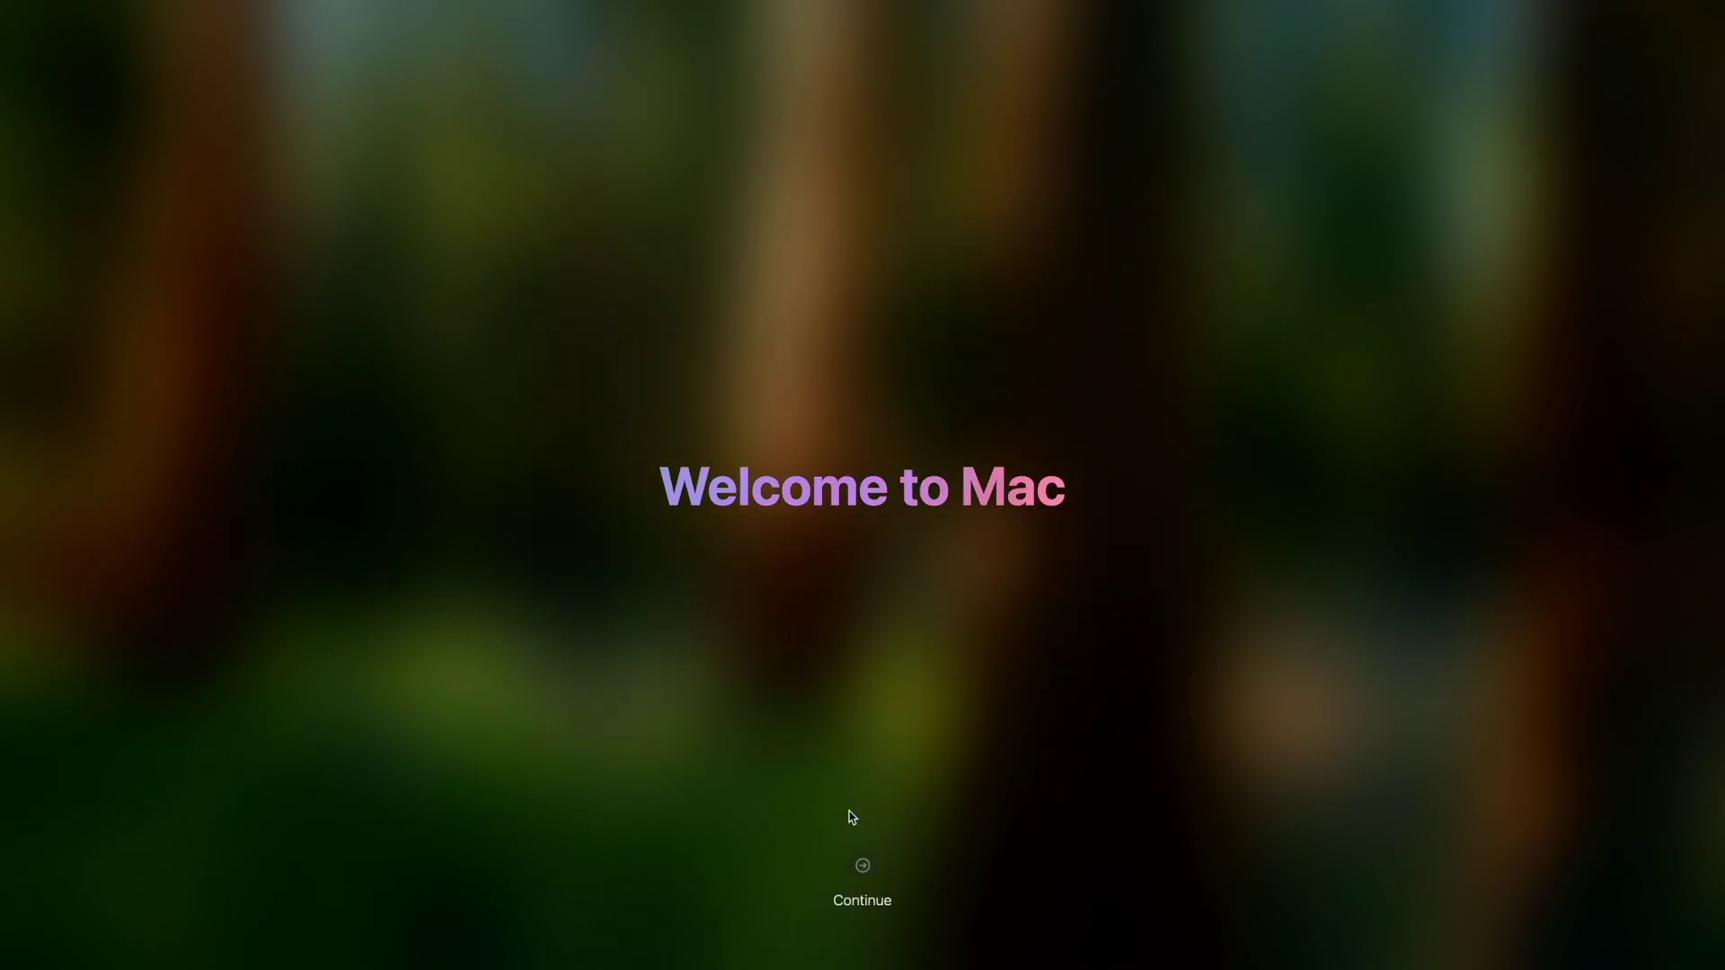
pyautogui.click(860, 881)
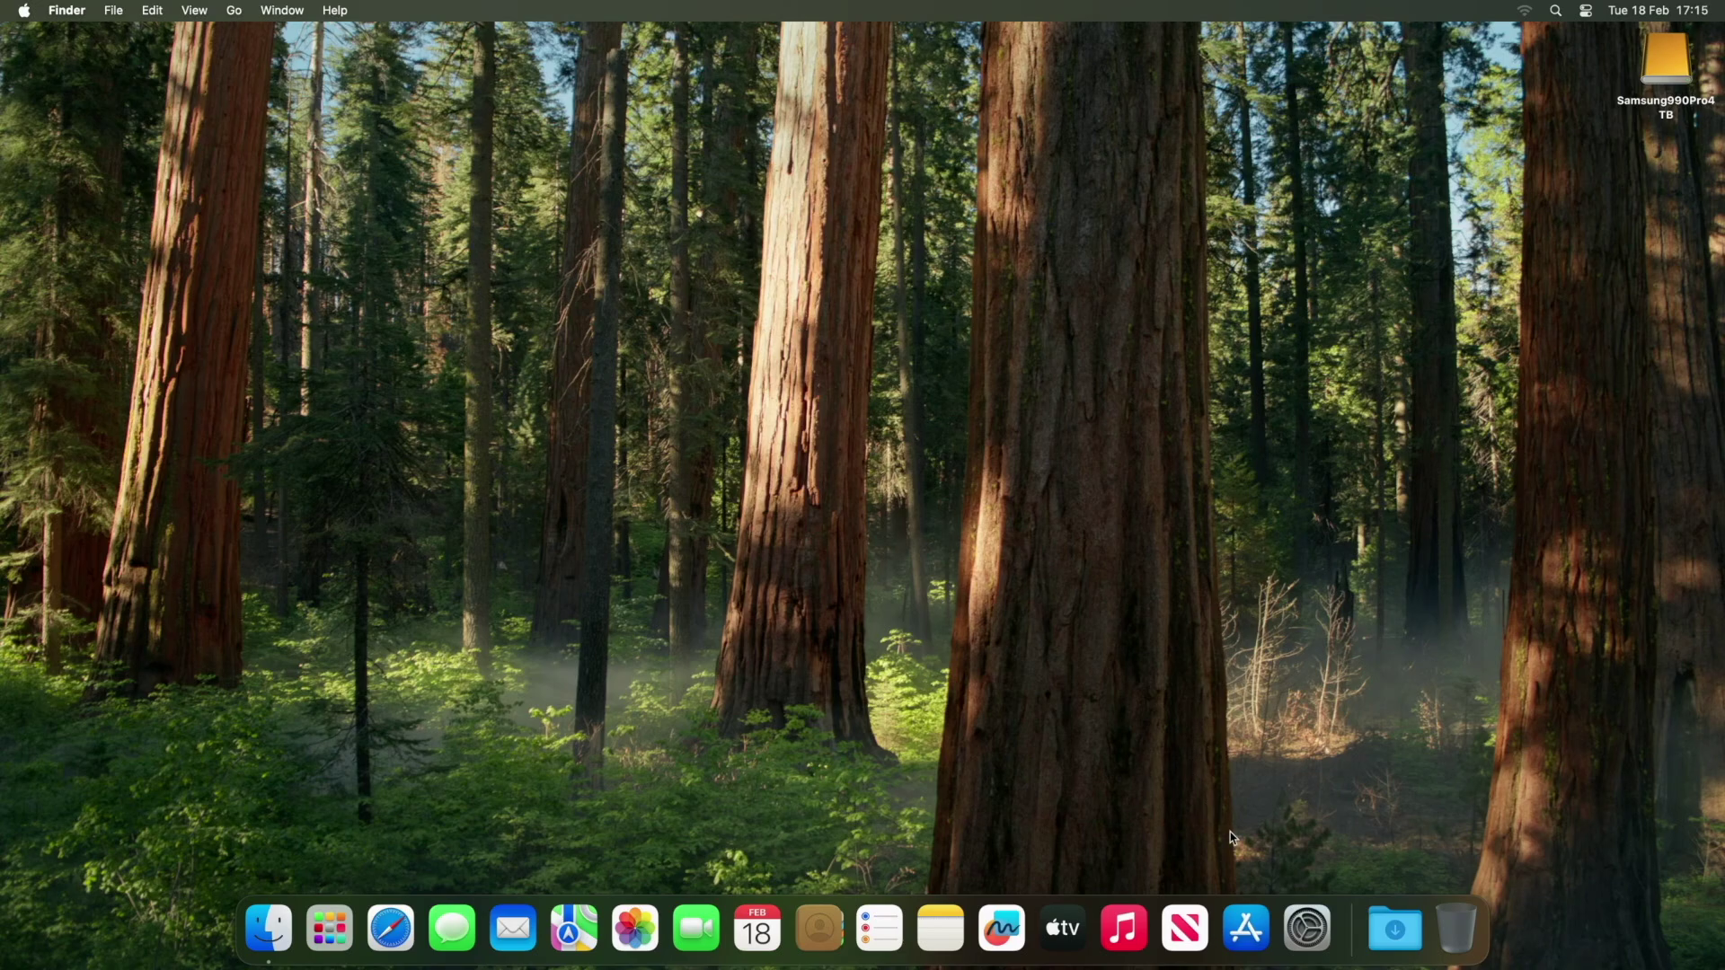
# Erase the Samsung990Pro4TB drive as an APFS volume in Disk Utility, then quit it.
pyautogui.click(1555, 10)
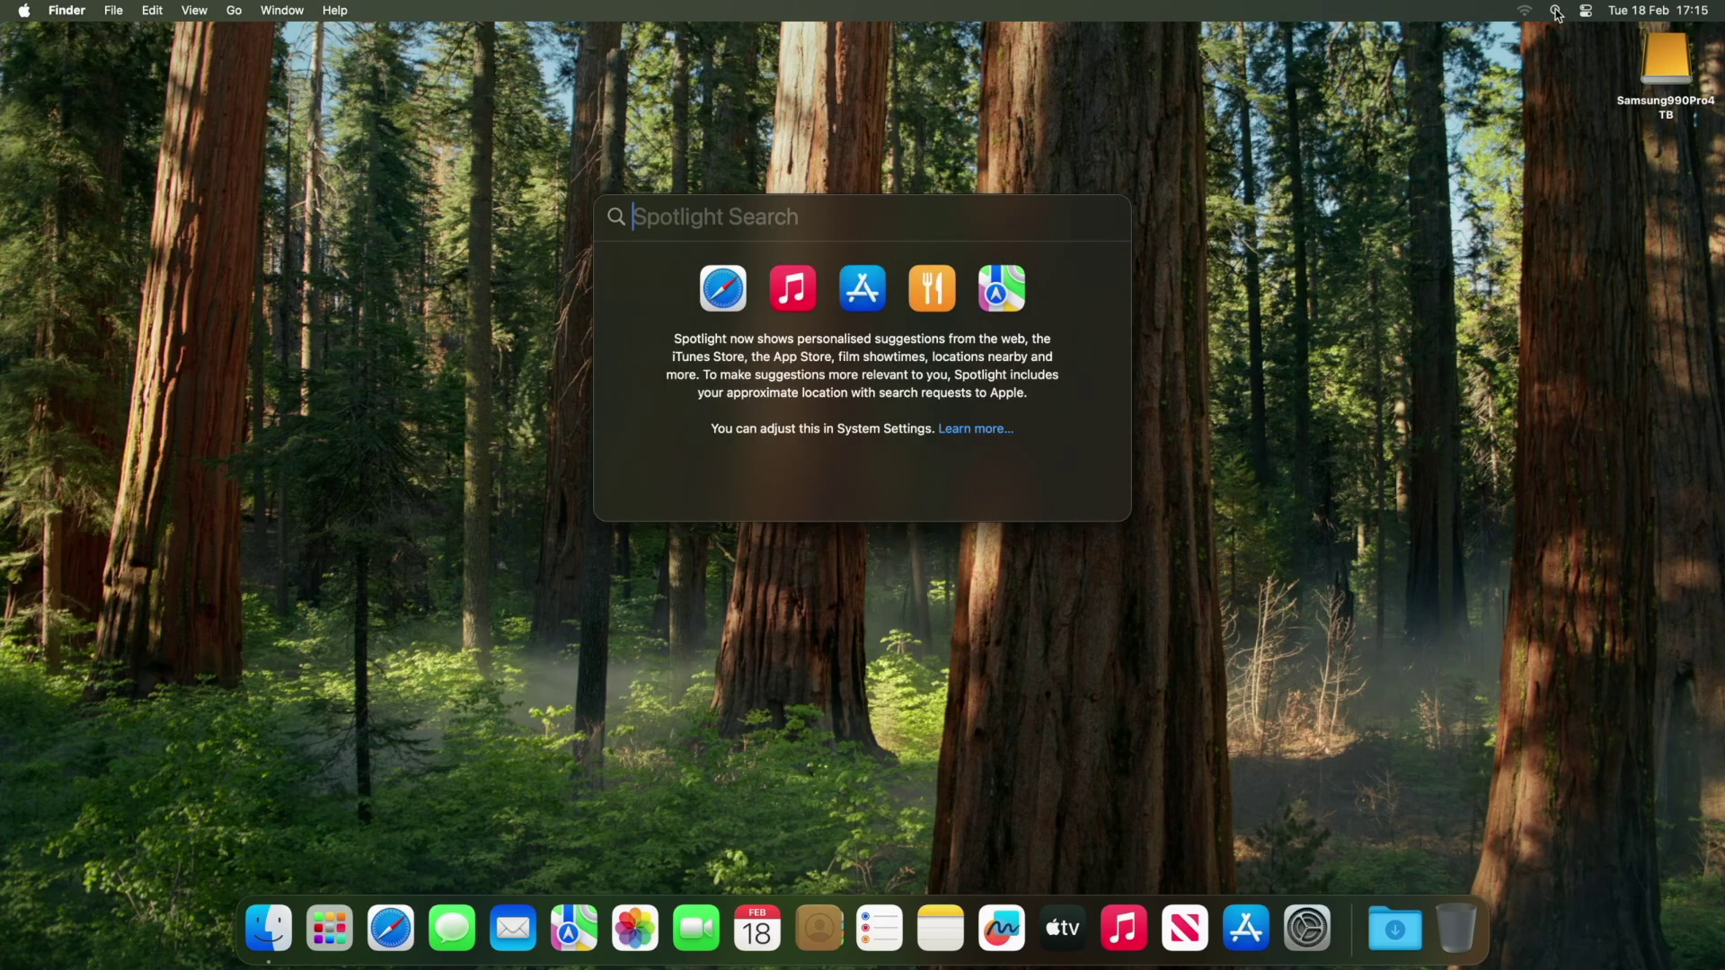
pyautogui.write('disk utility')
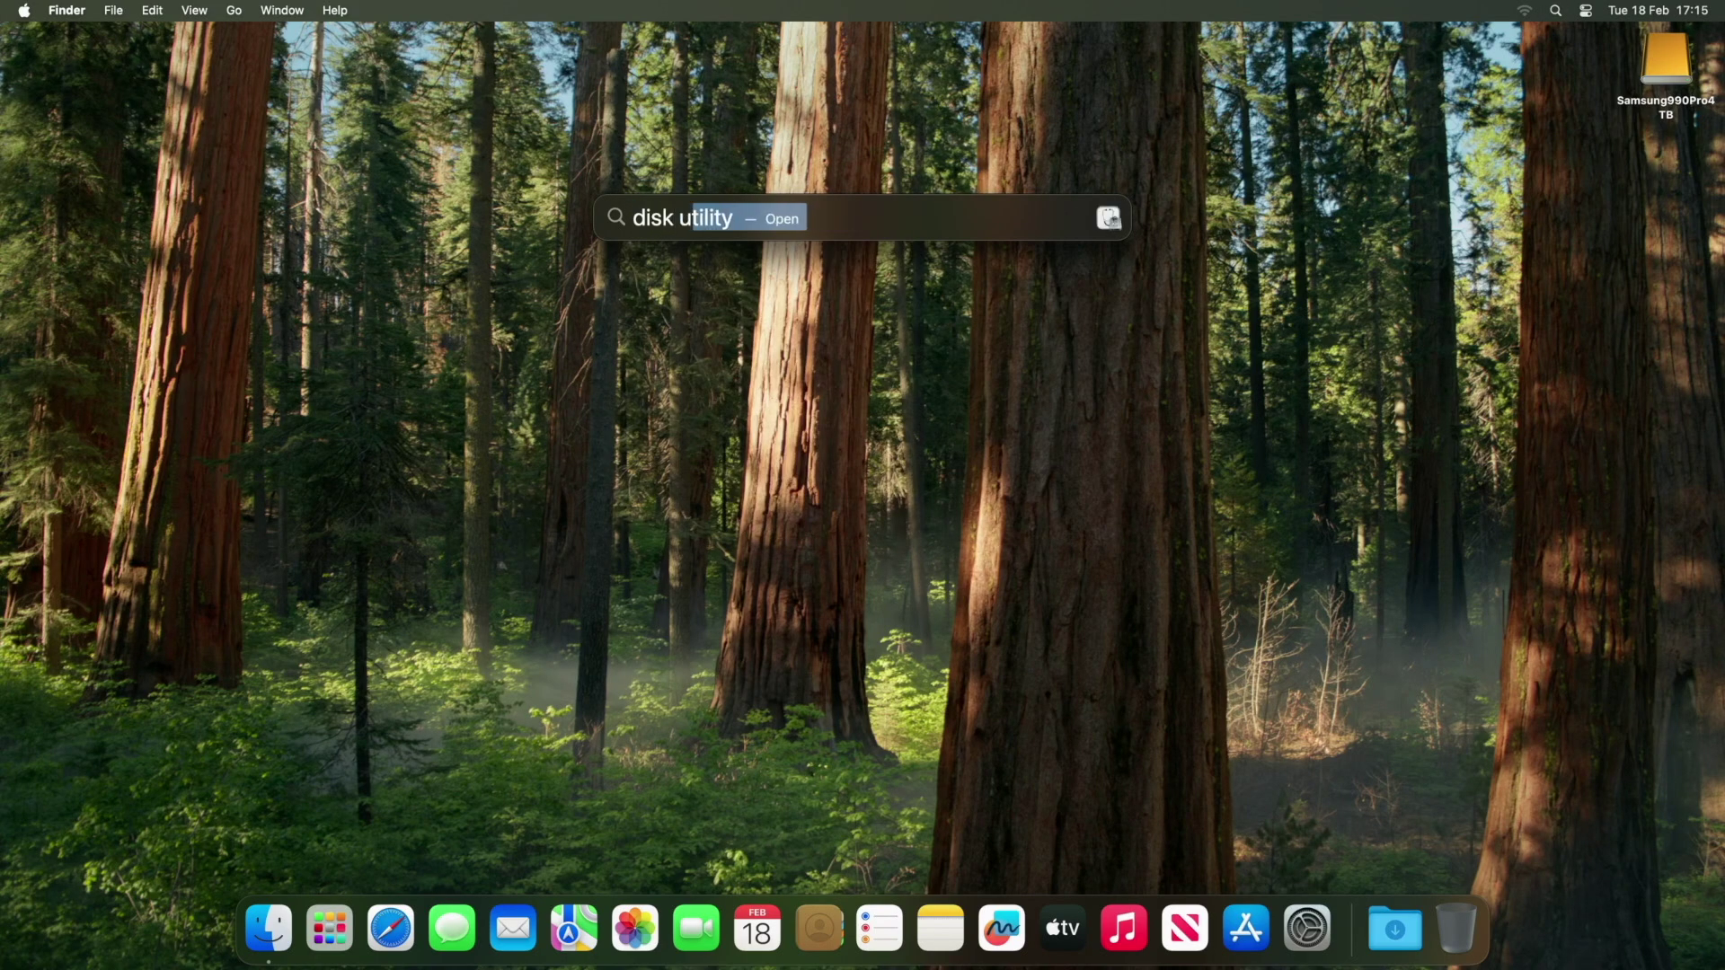
pyautogui.press('Return')
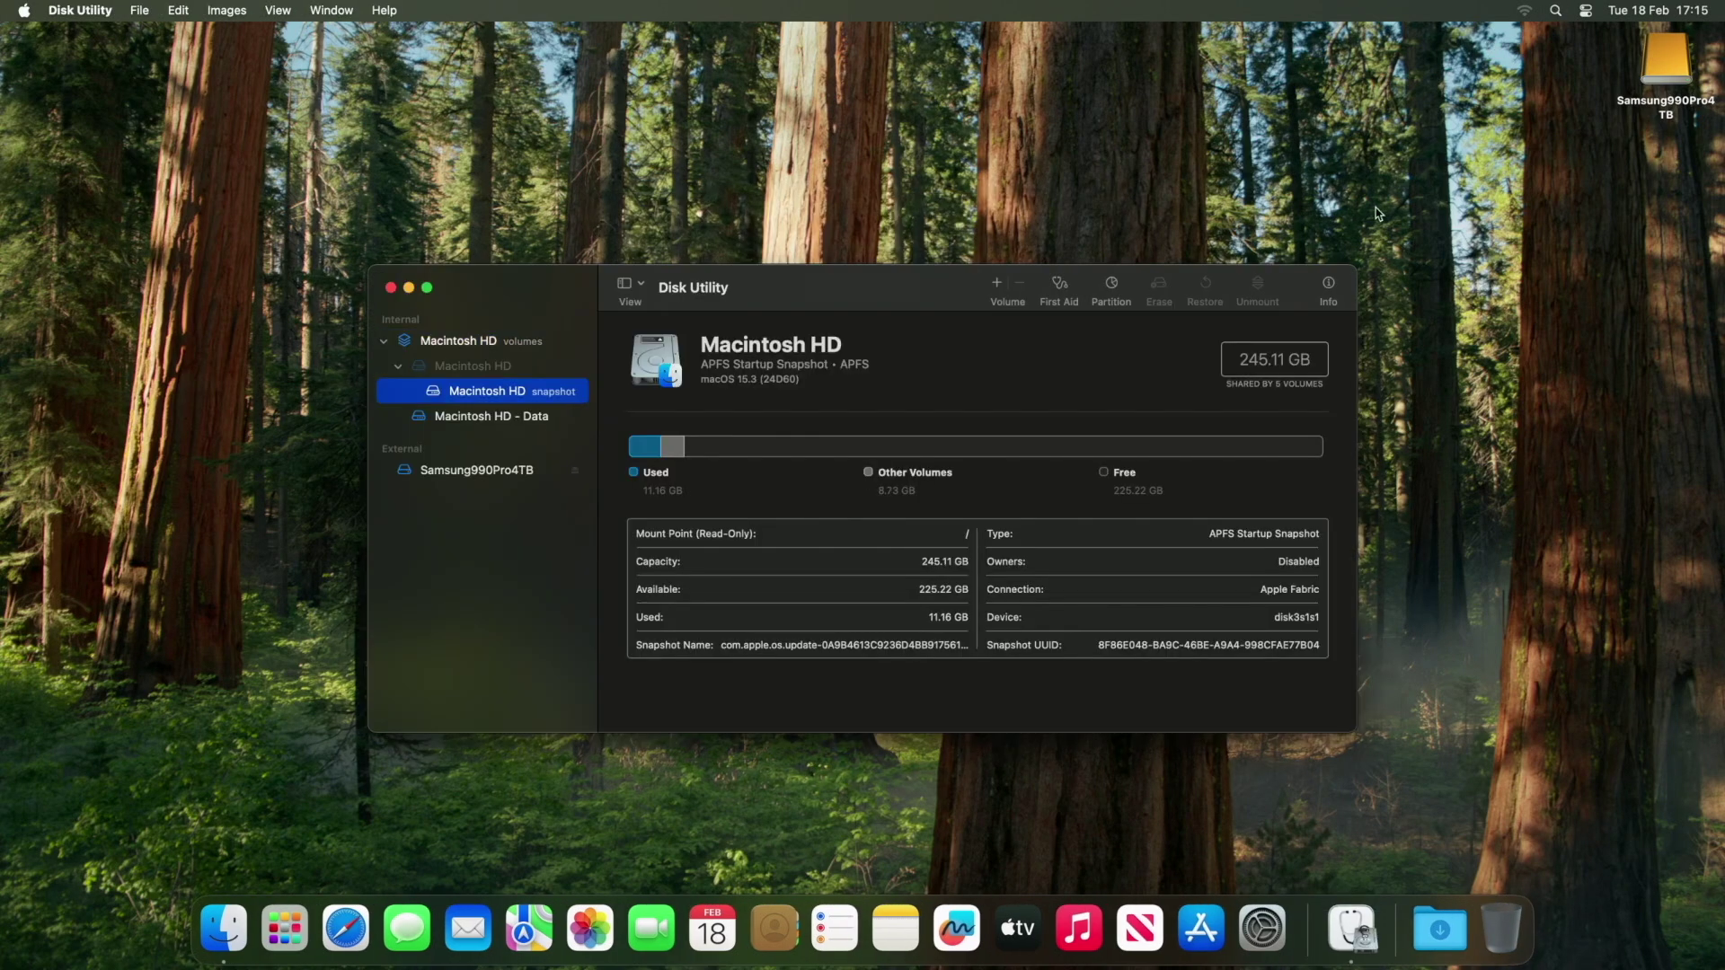
pyautogui.click(481, 471)
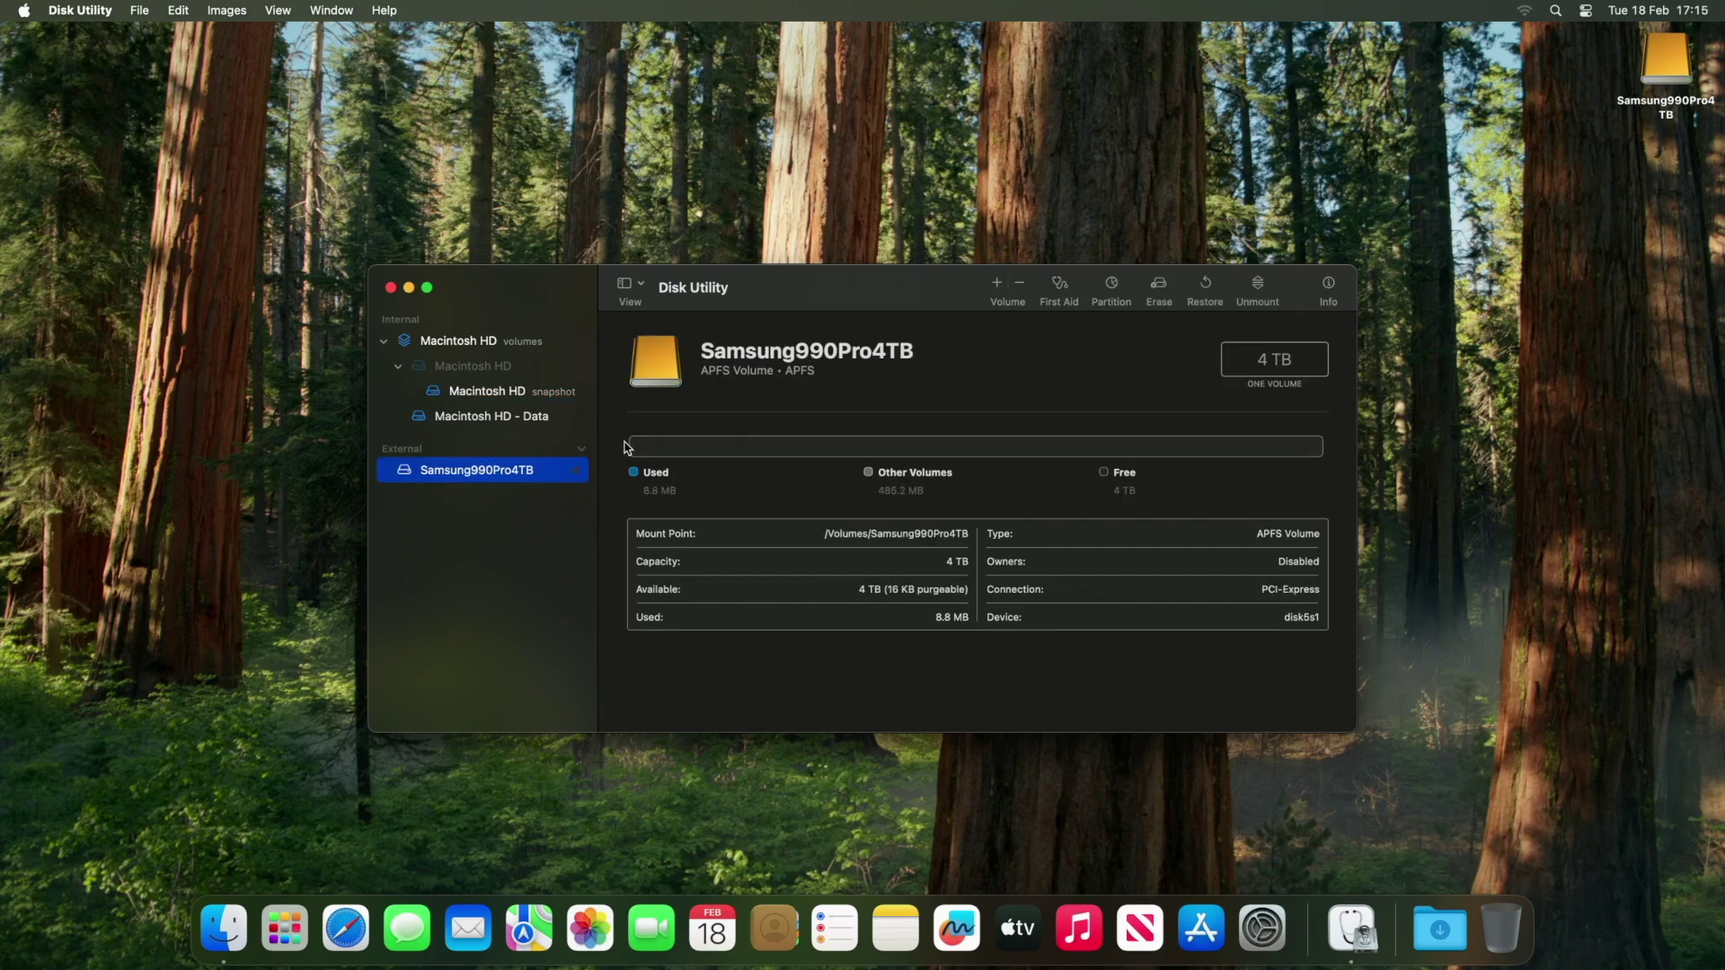
pyautogui.click(1158, 287)
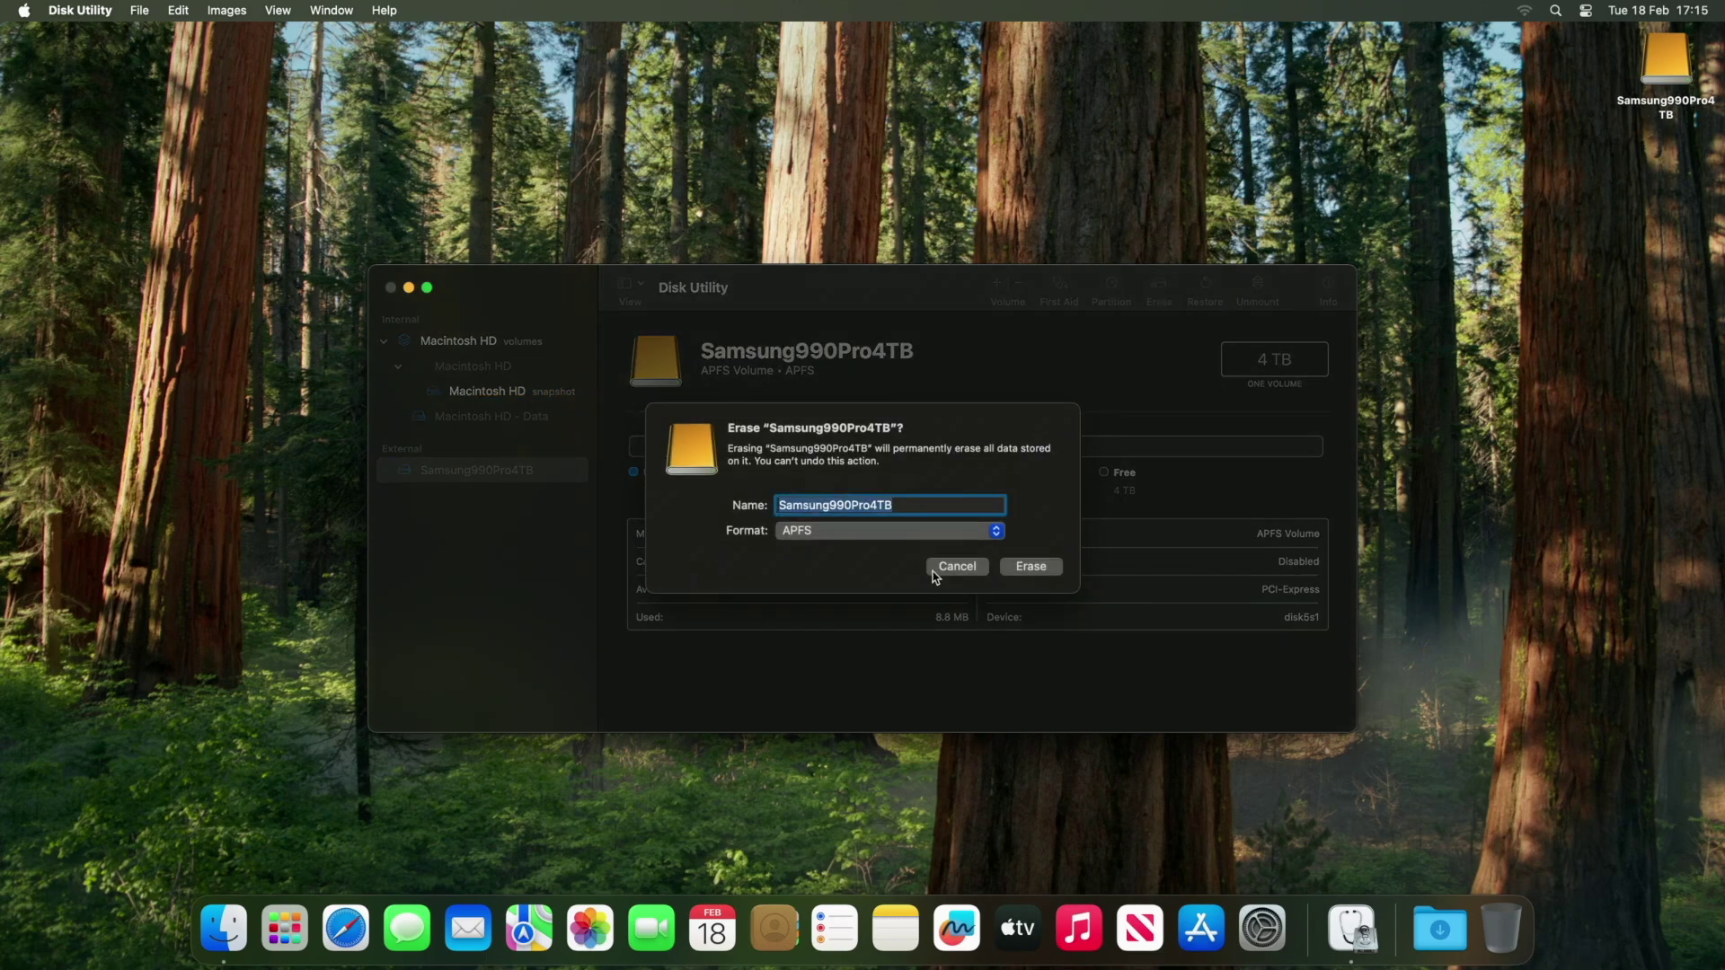
pyautogui.click(1040, 574)
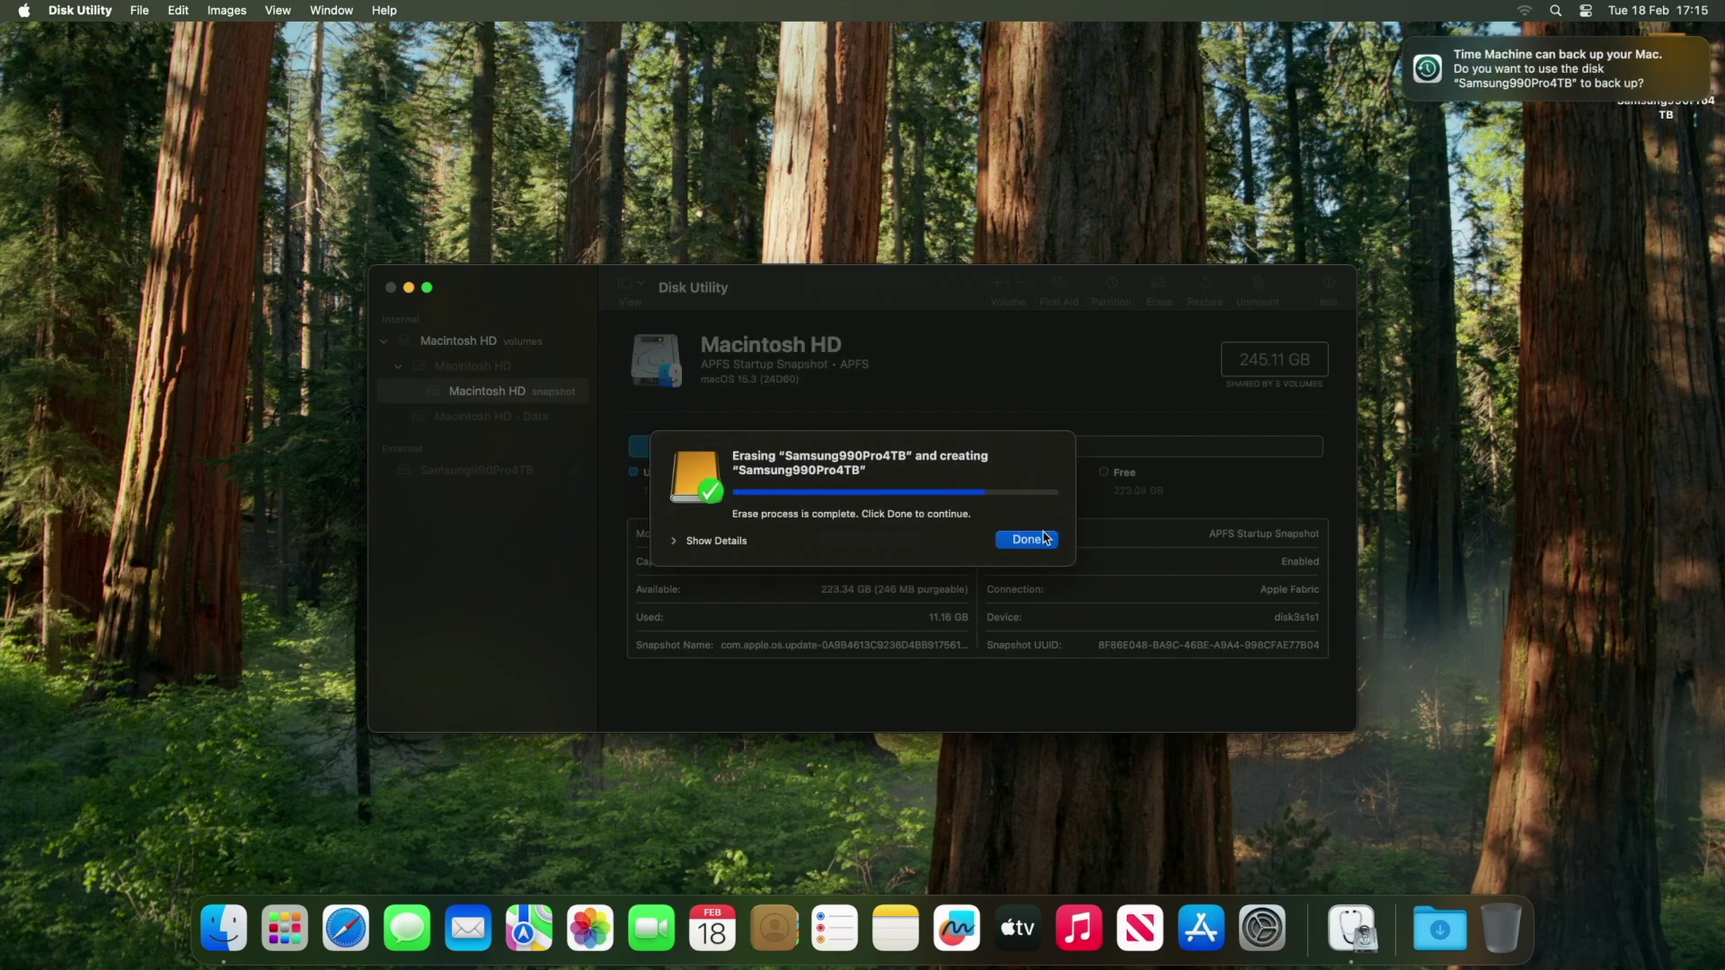
pyautogui.click(1043, 538)
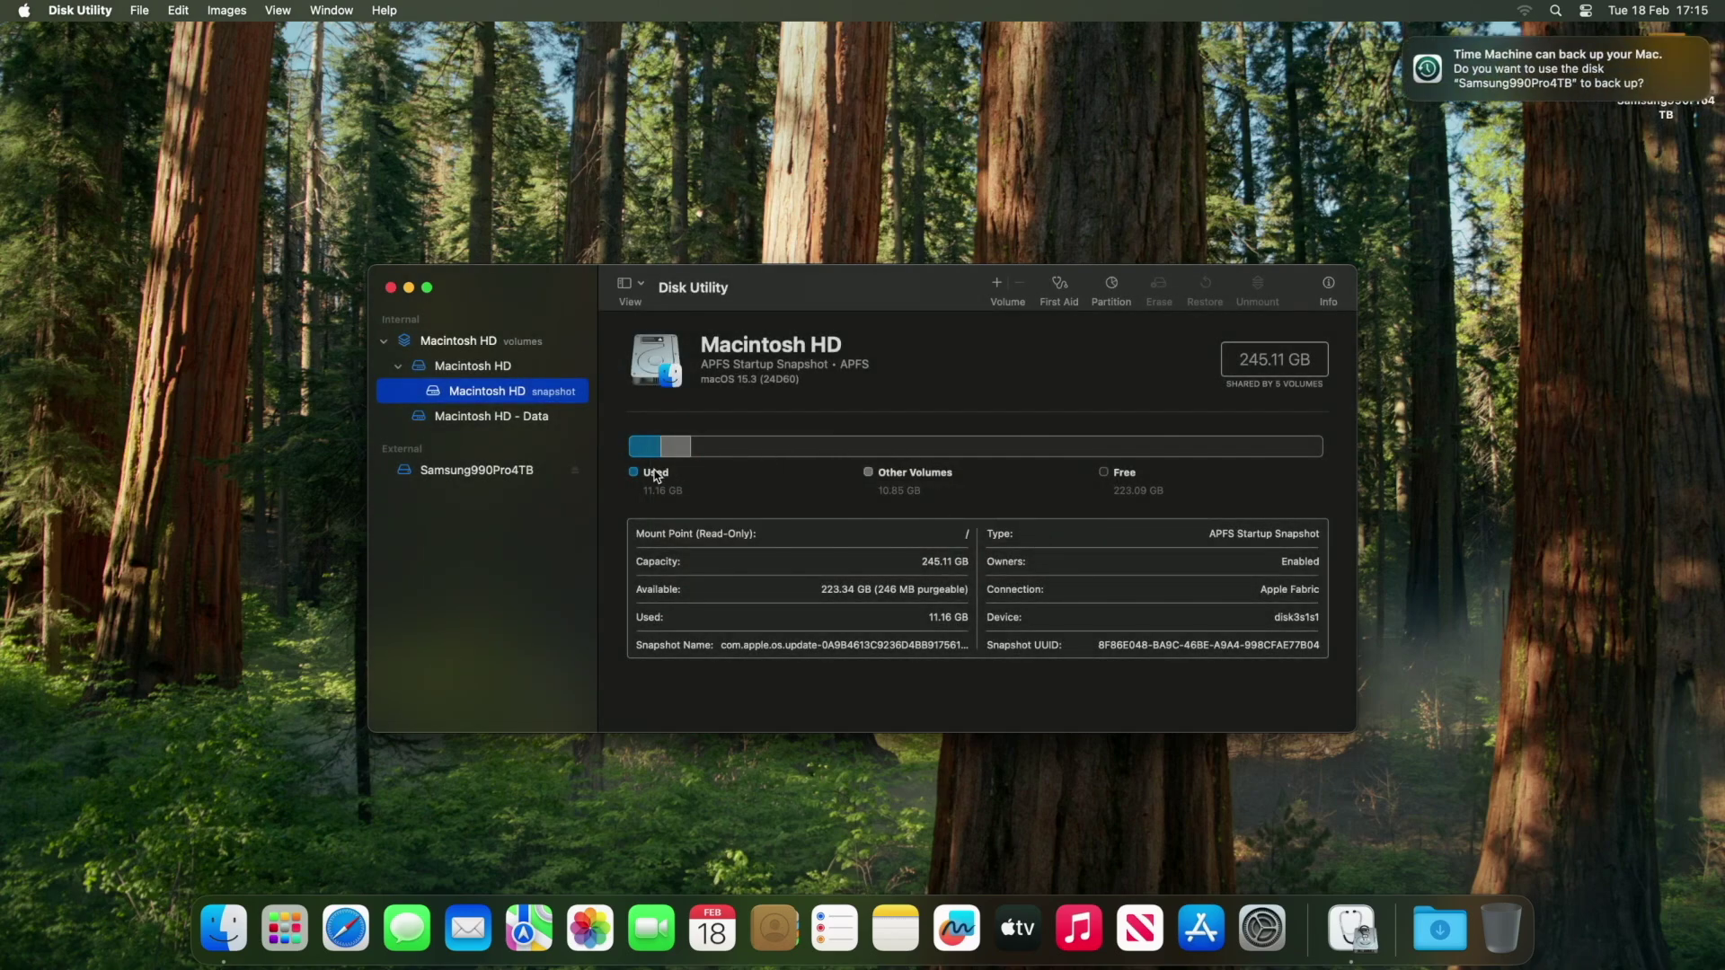
pyautogui.click(476, 471)
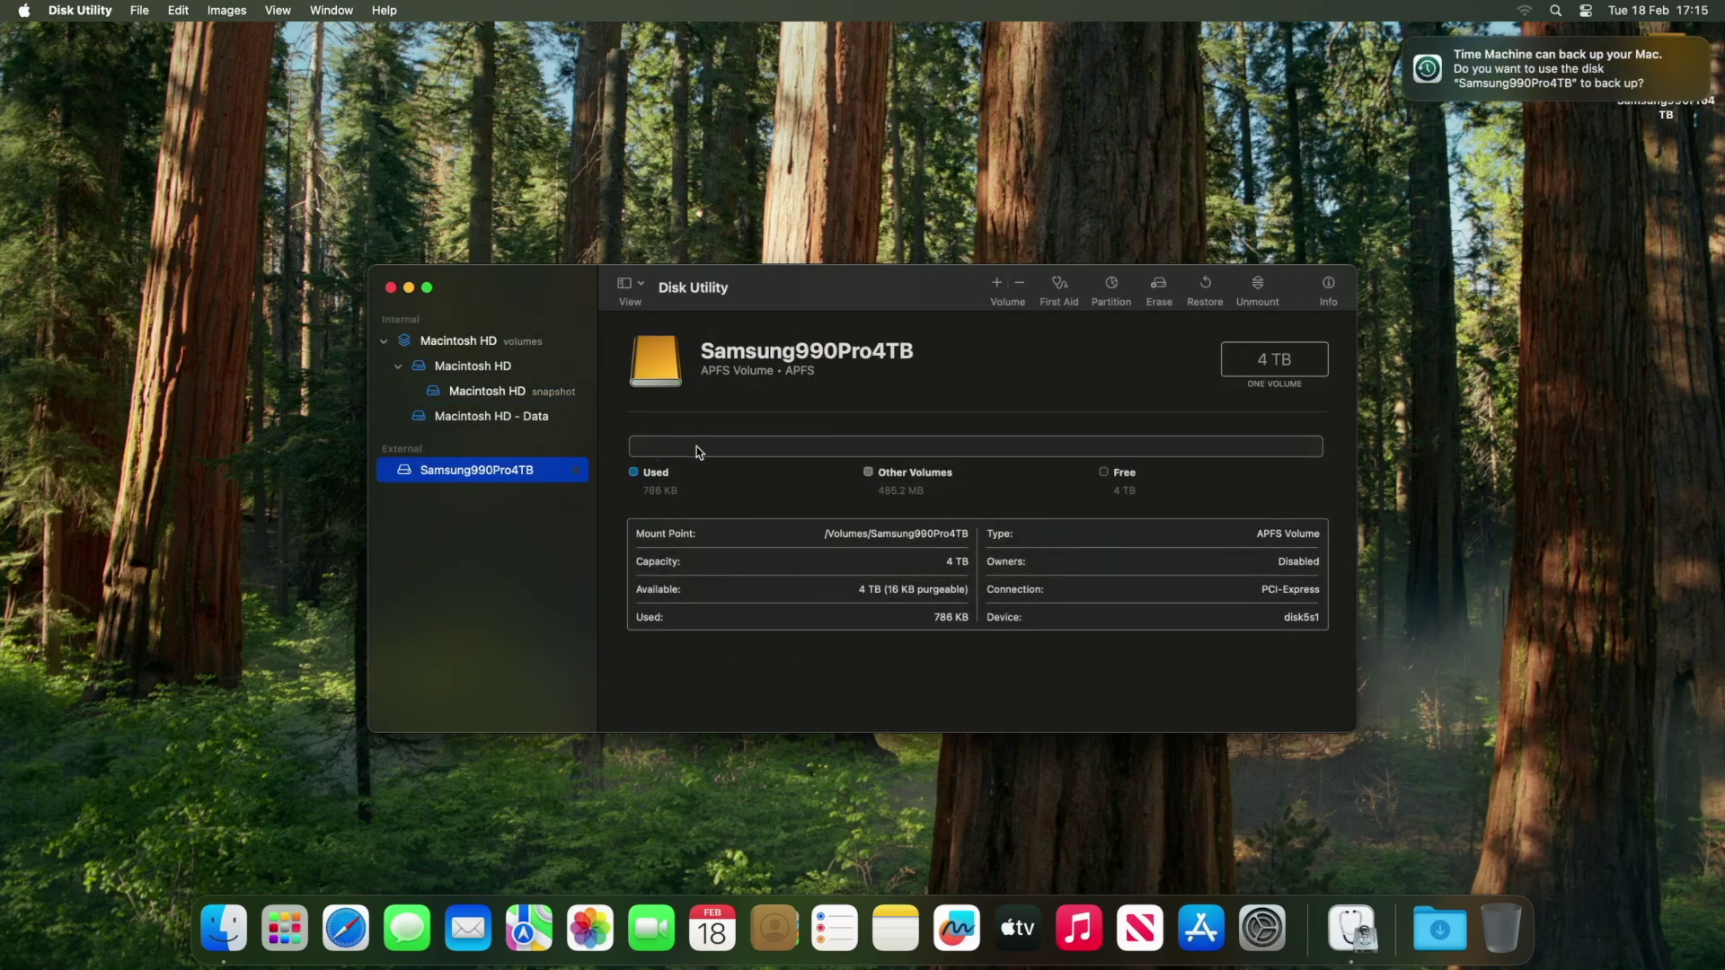
pyautogui.click(391, 287)
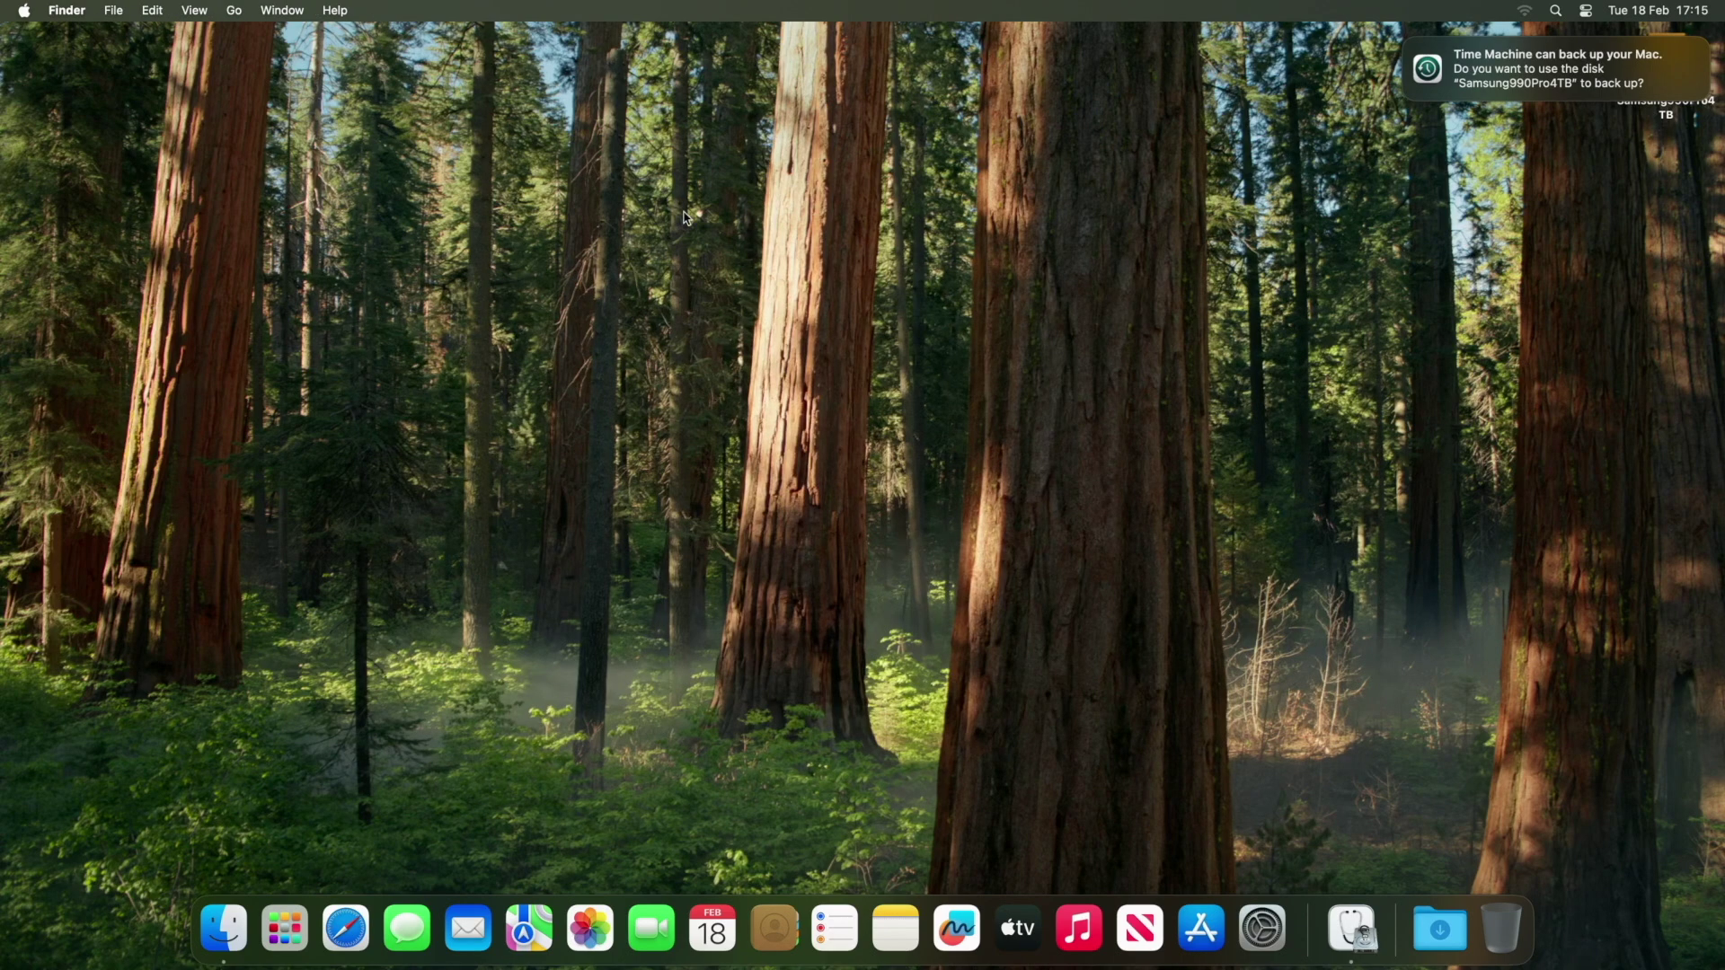
# Open the Samsung990Pro4TB drive window and create a Users folder on it.
pyautogui.click(1406, 45)
pyautogui.click(1547, 103)
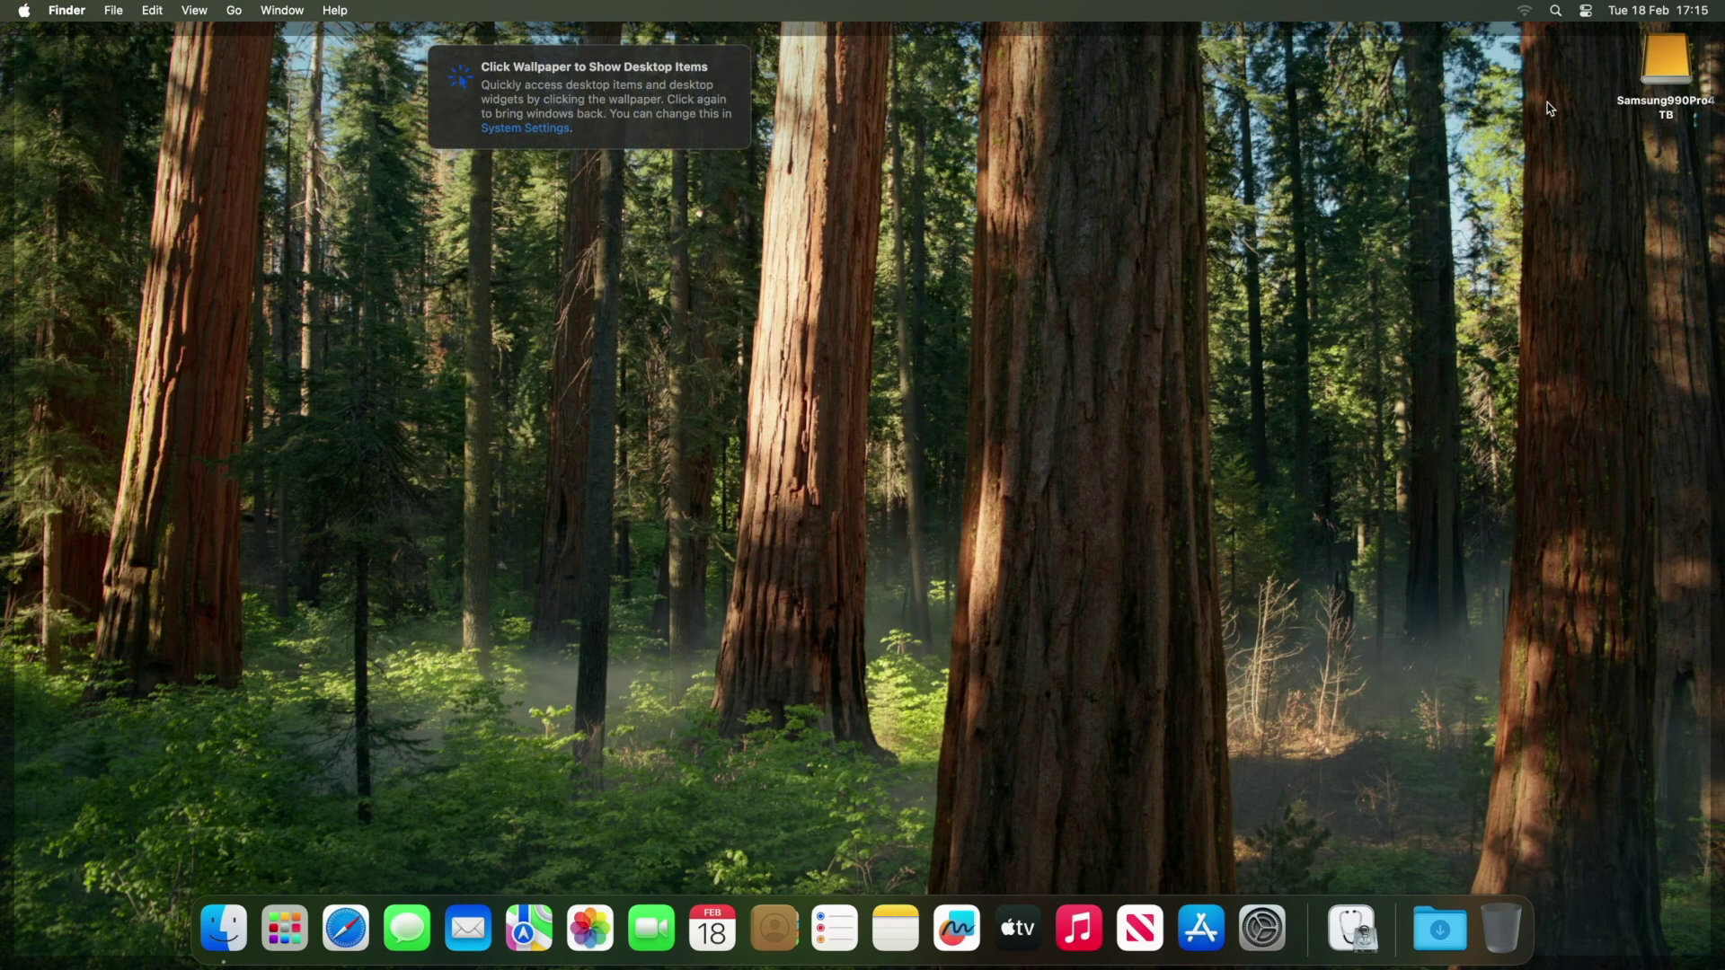
pyautogui.doubleClick(1667, 63)
pyautogui.click(433, 50)
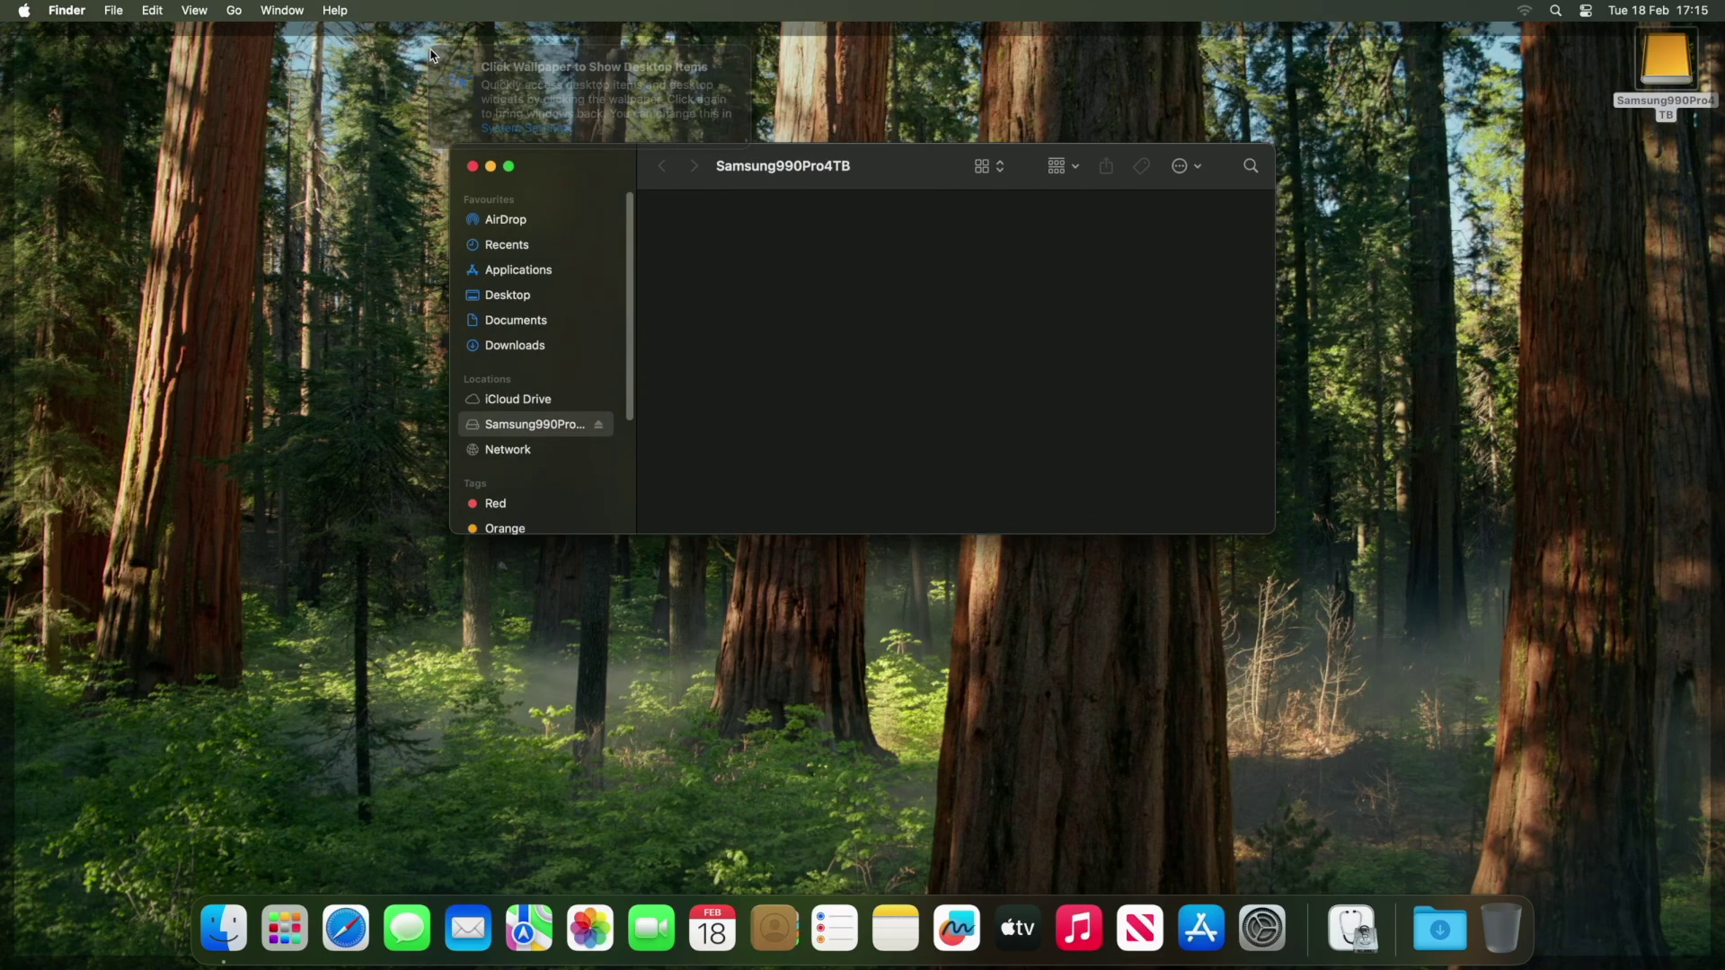
pyautogui.rightClick(762, 349)
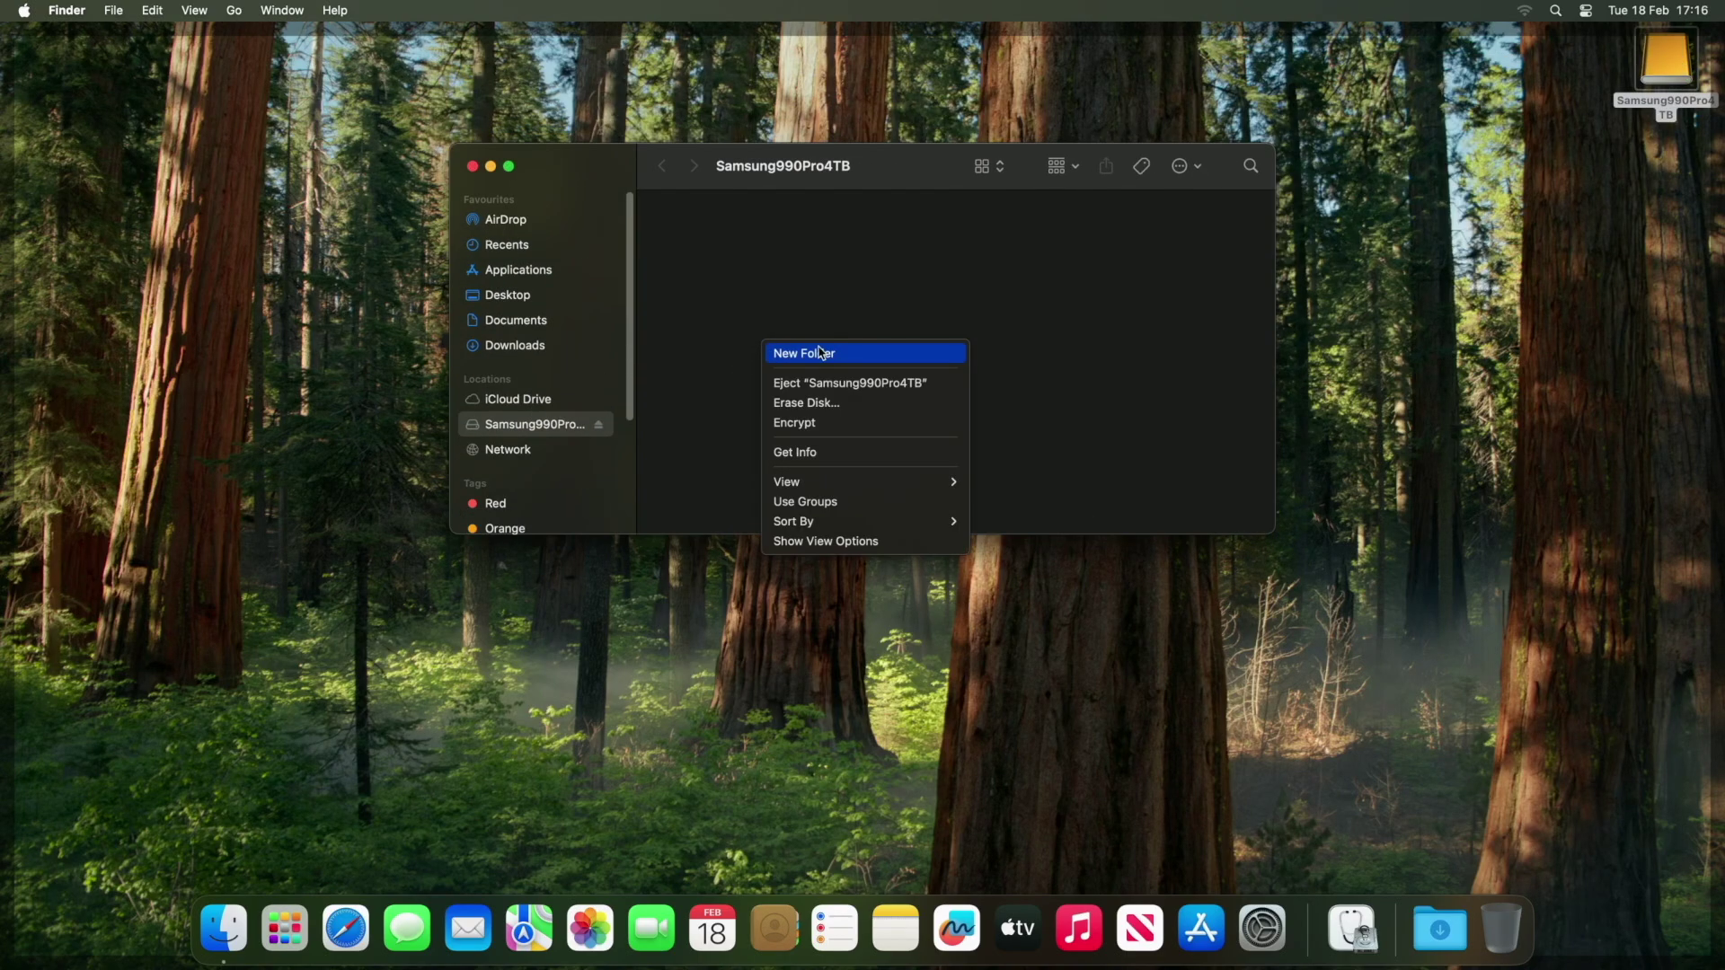
pyautogui.click(820, 352)
pyautogui.write('Users')
pyautogui.press('Return')
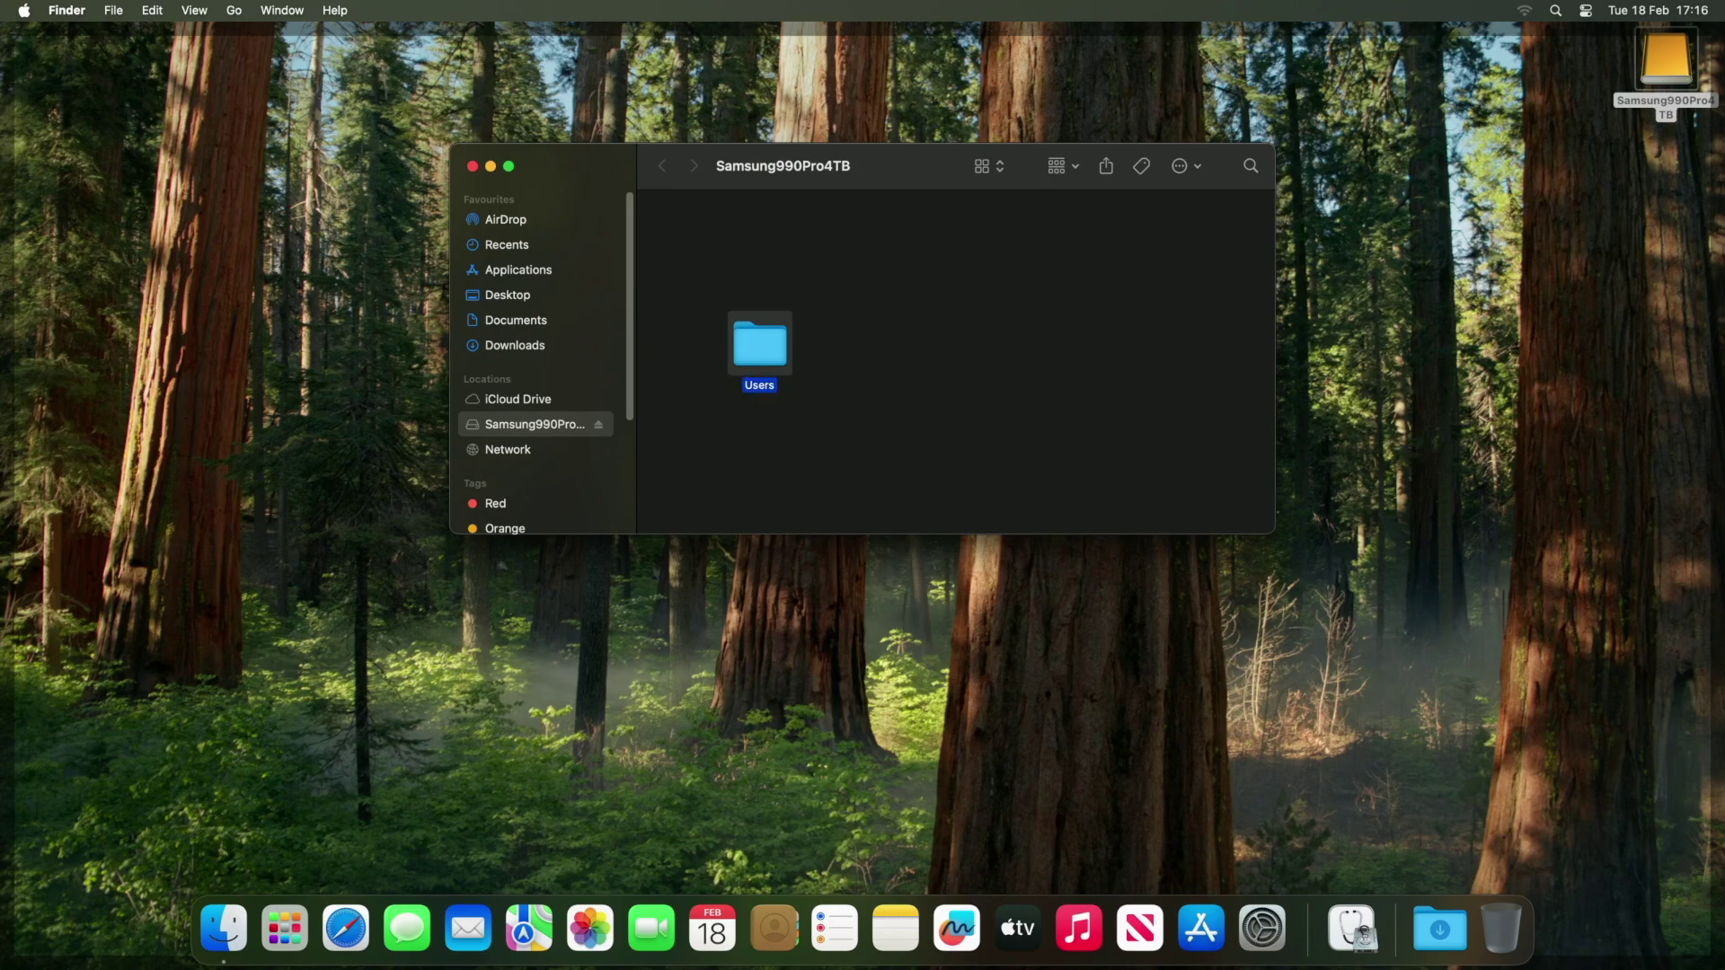
# Add an Applications folder to the drive and clean up the icon arrangement.
pyautogui.rightClick(917, 293)
pyautogui.click(941, 312)
pyautogui.write('Applications')
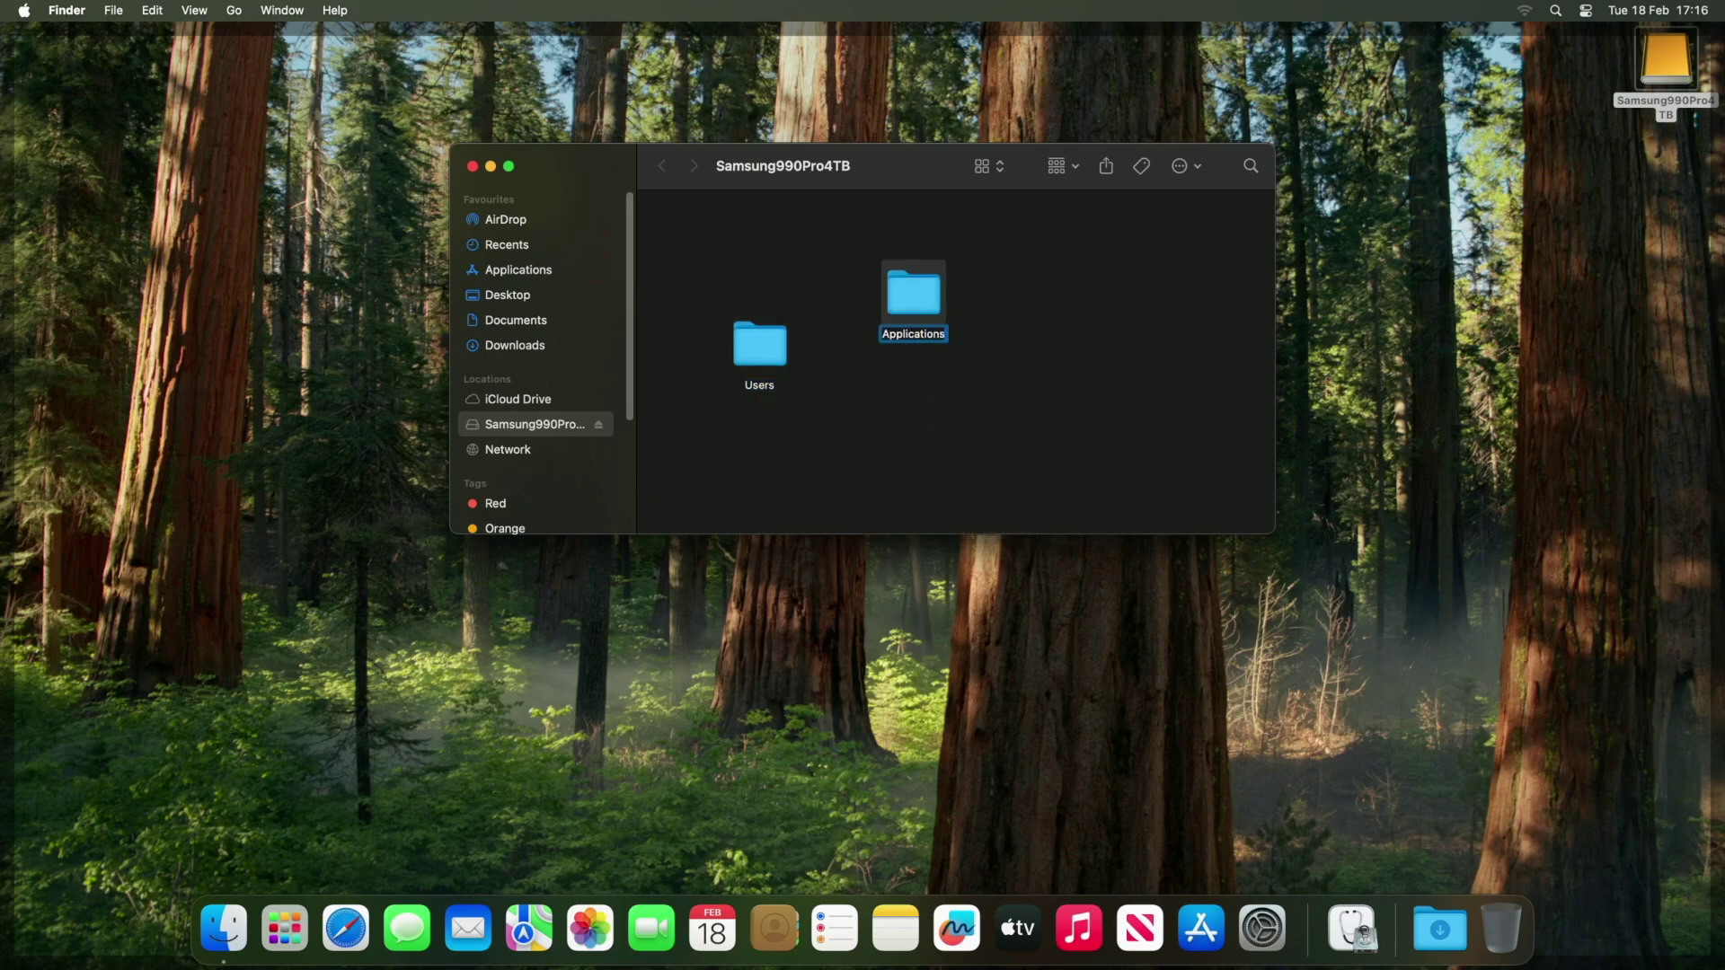
pyautogui.press('Return')
pyautogui.click(993, 540)
pyautogui.rightClick(1121, 280)
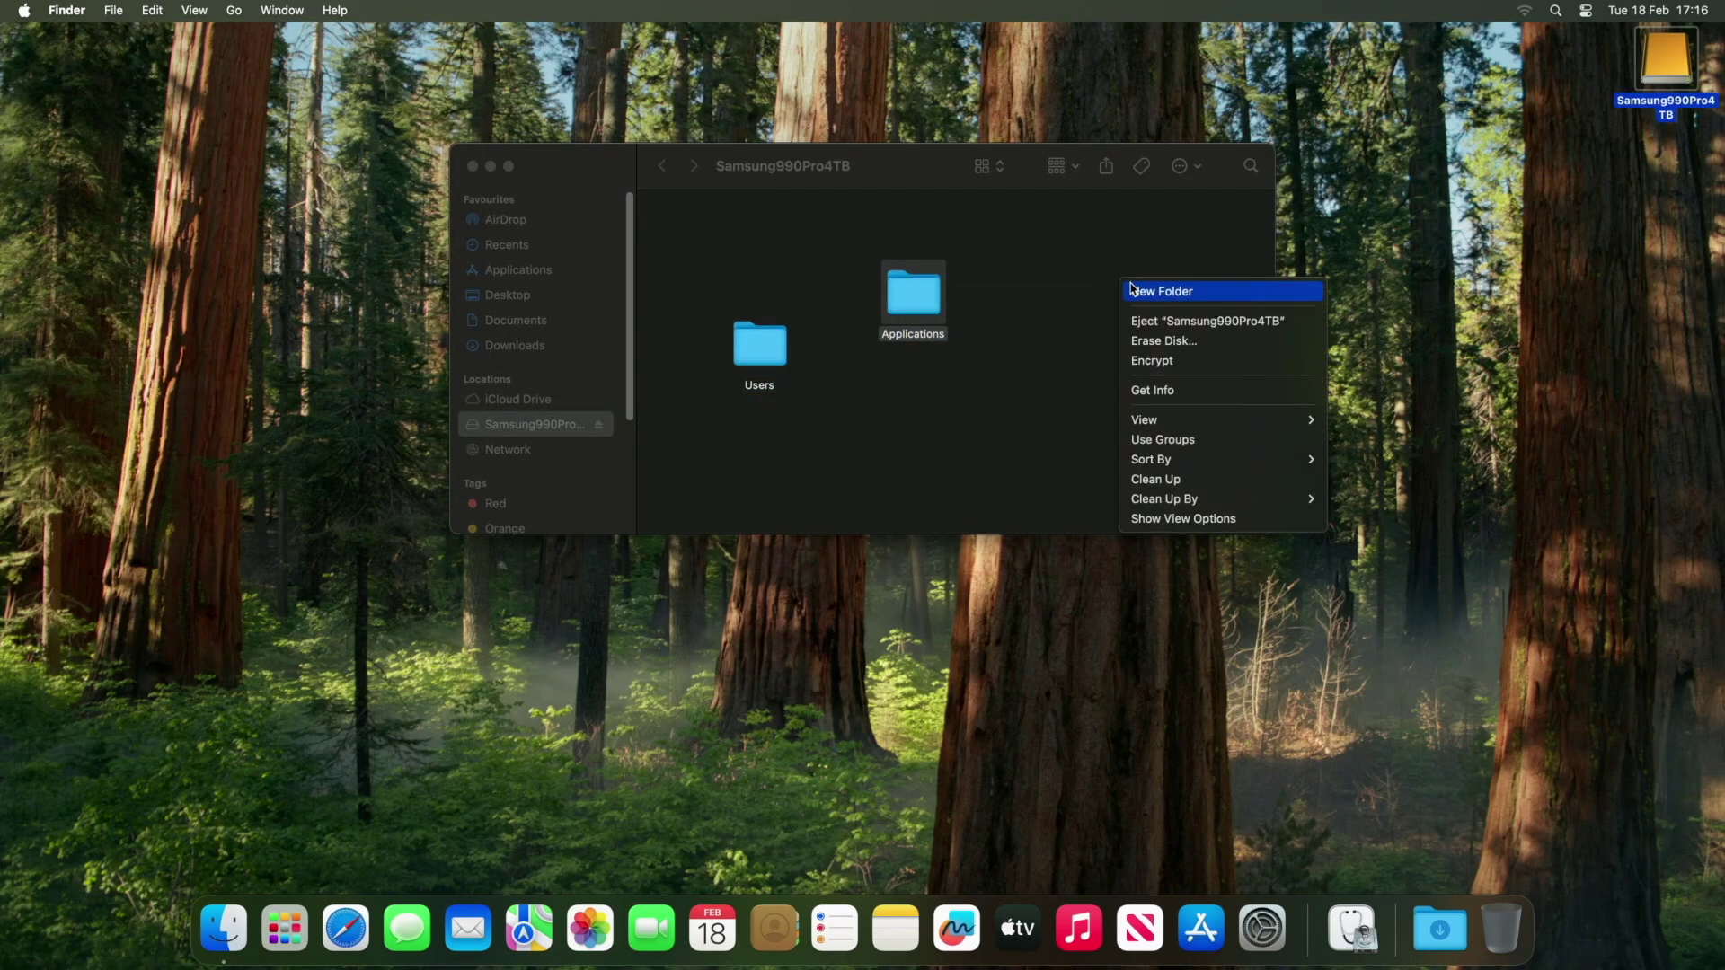
pyautogui.moveTo(1195, 431)
pyautogui.click(1197, 479)
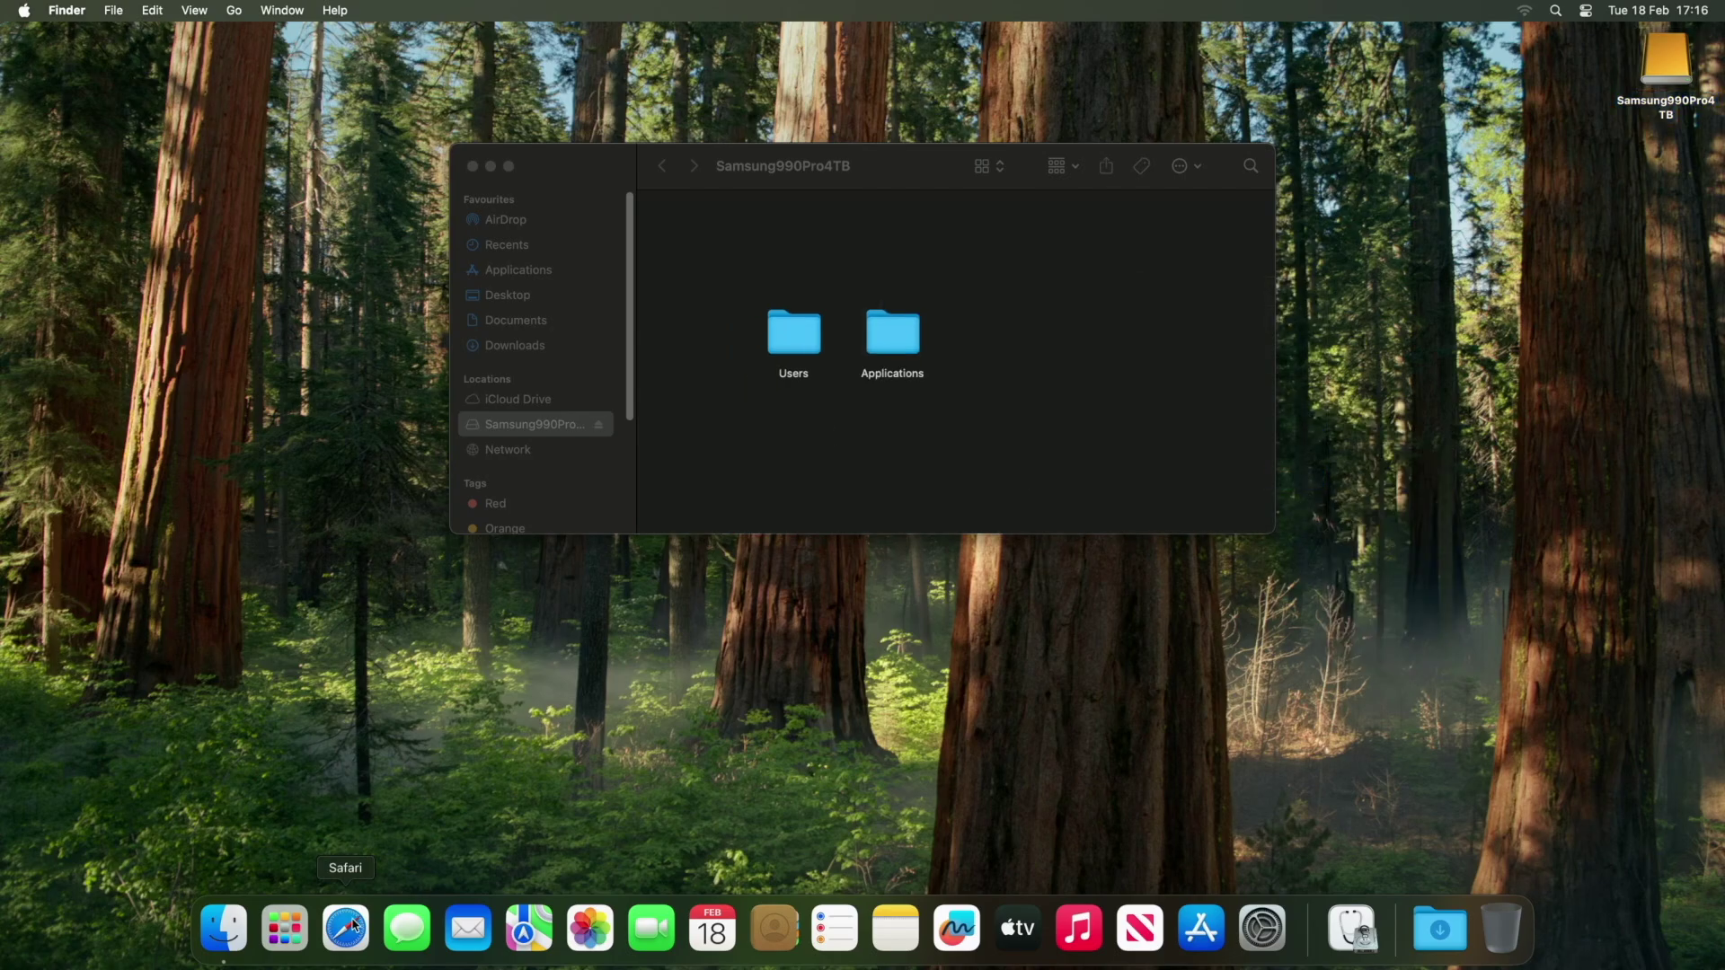
pyautogui.click(285, 929)
# Launch Terminal from Launchpad's Other group, keep it in the Dock, and enlarge it to 136x45.
pyautogui.click(493, 742)
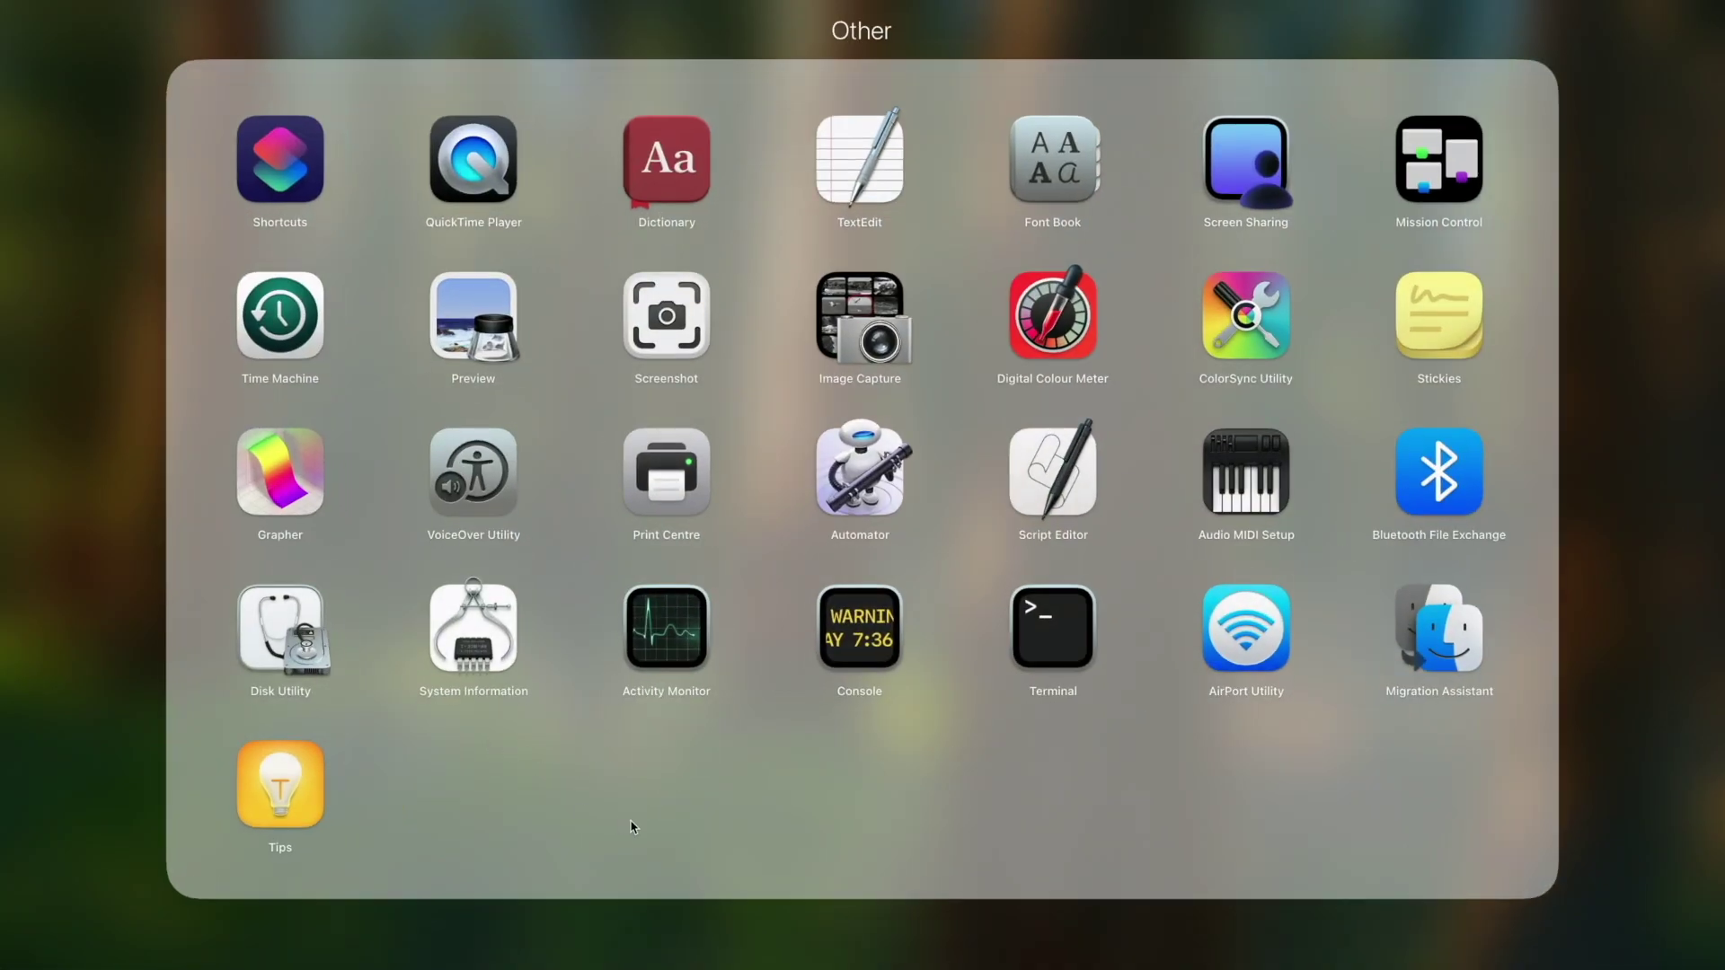
pyautogui.click(1060, 629)
pyautogui.rightClick(1382, 926)
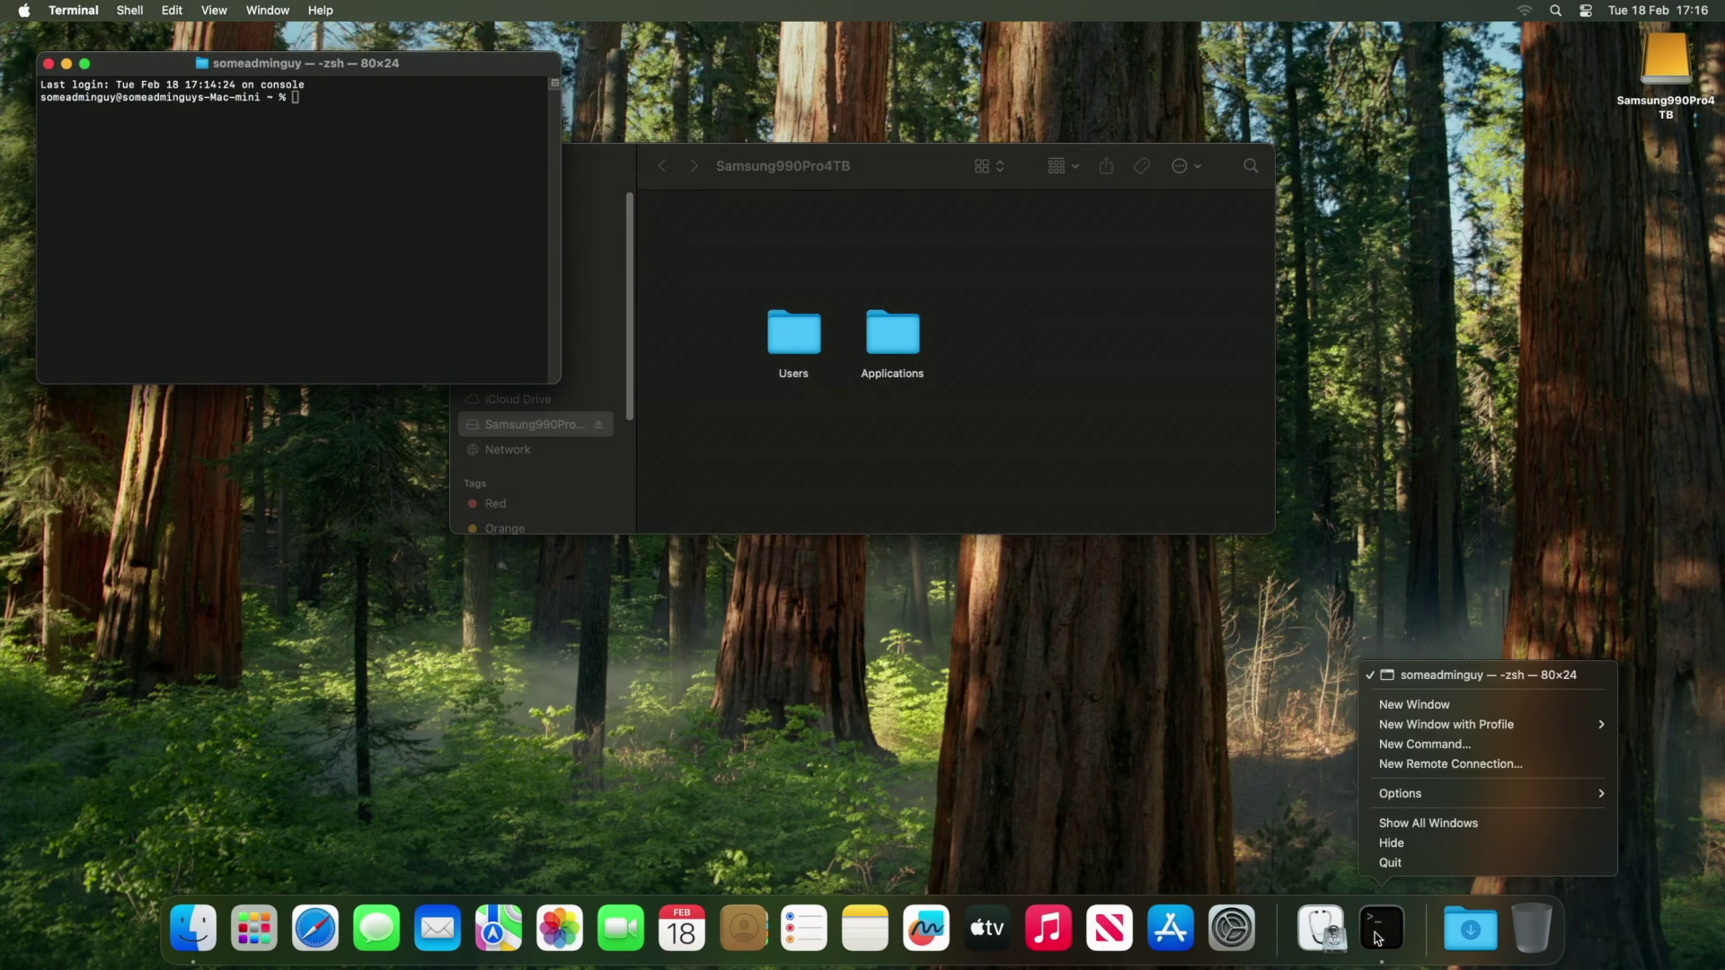
pyautogui.moveTo(1422, 806)
pyautogui.click(1662, 794)
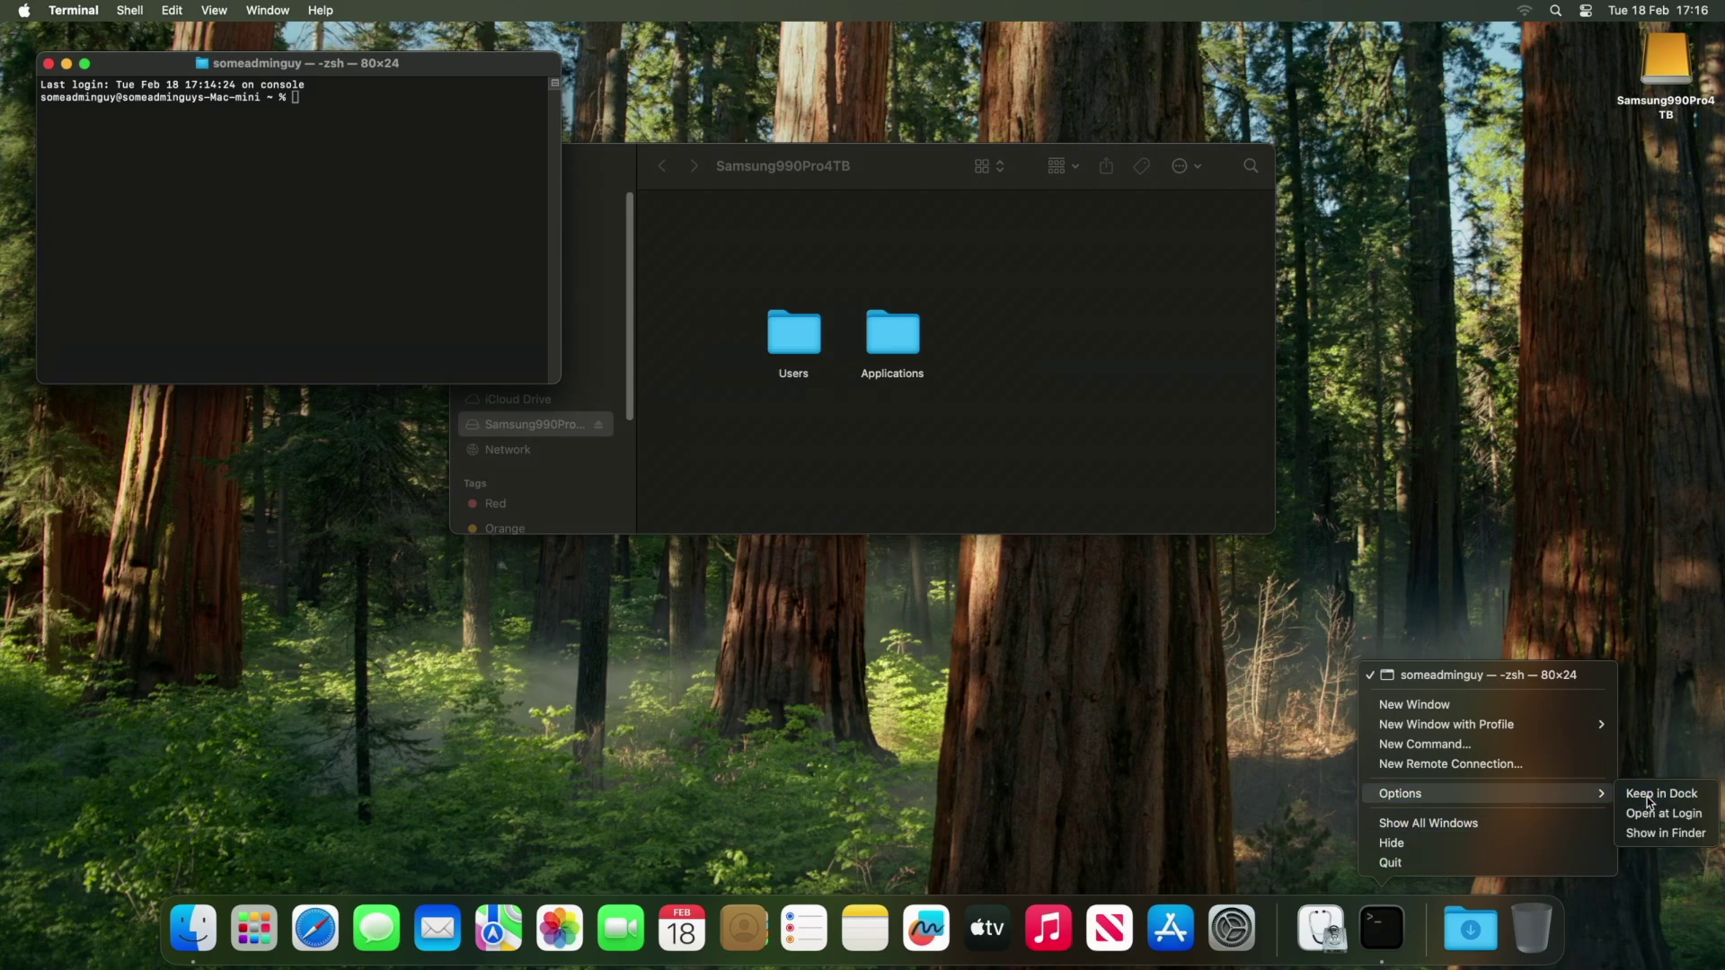
pyautogui.moveTo(552, 381); pyautogui.dragTo(912, 646)
pyautogui.moveTo(954, 174); pyautogui.dragTo(1298, 175)
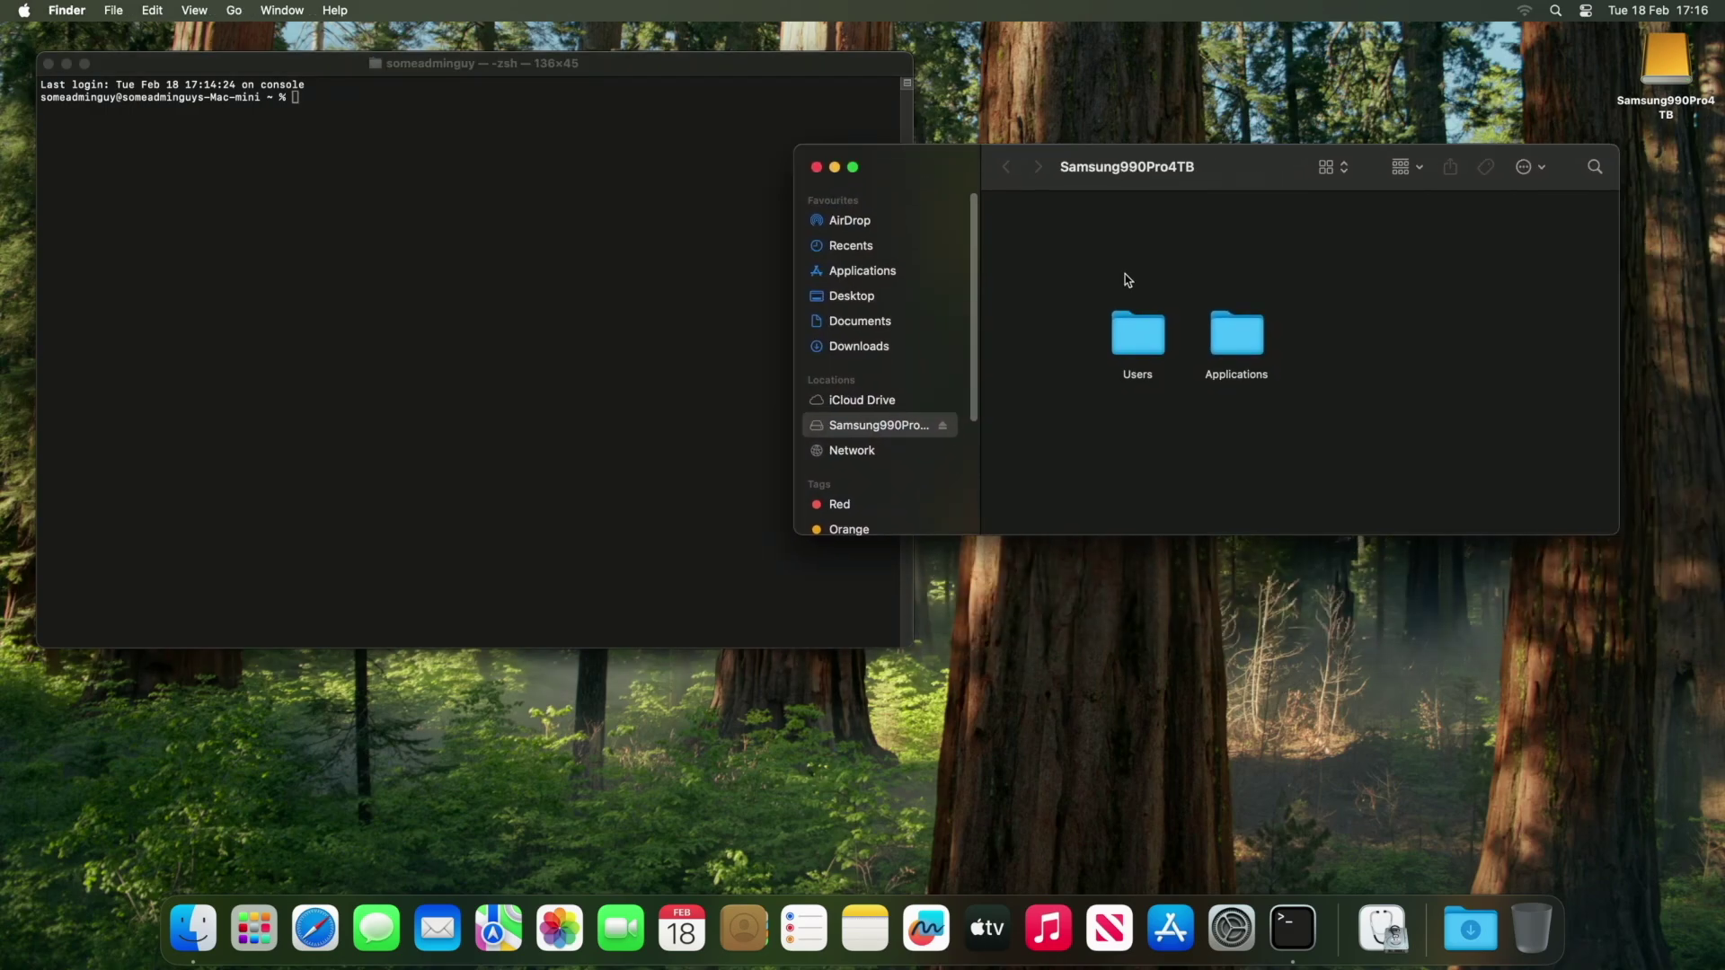
# Show hard disks on the desktop via Finder Settings and open Macintosh HD below the drive window.
pyautogui.click(25, 10)
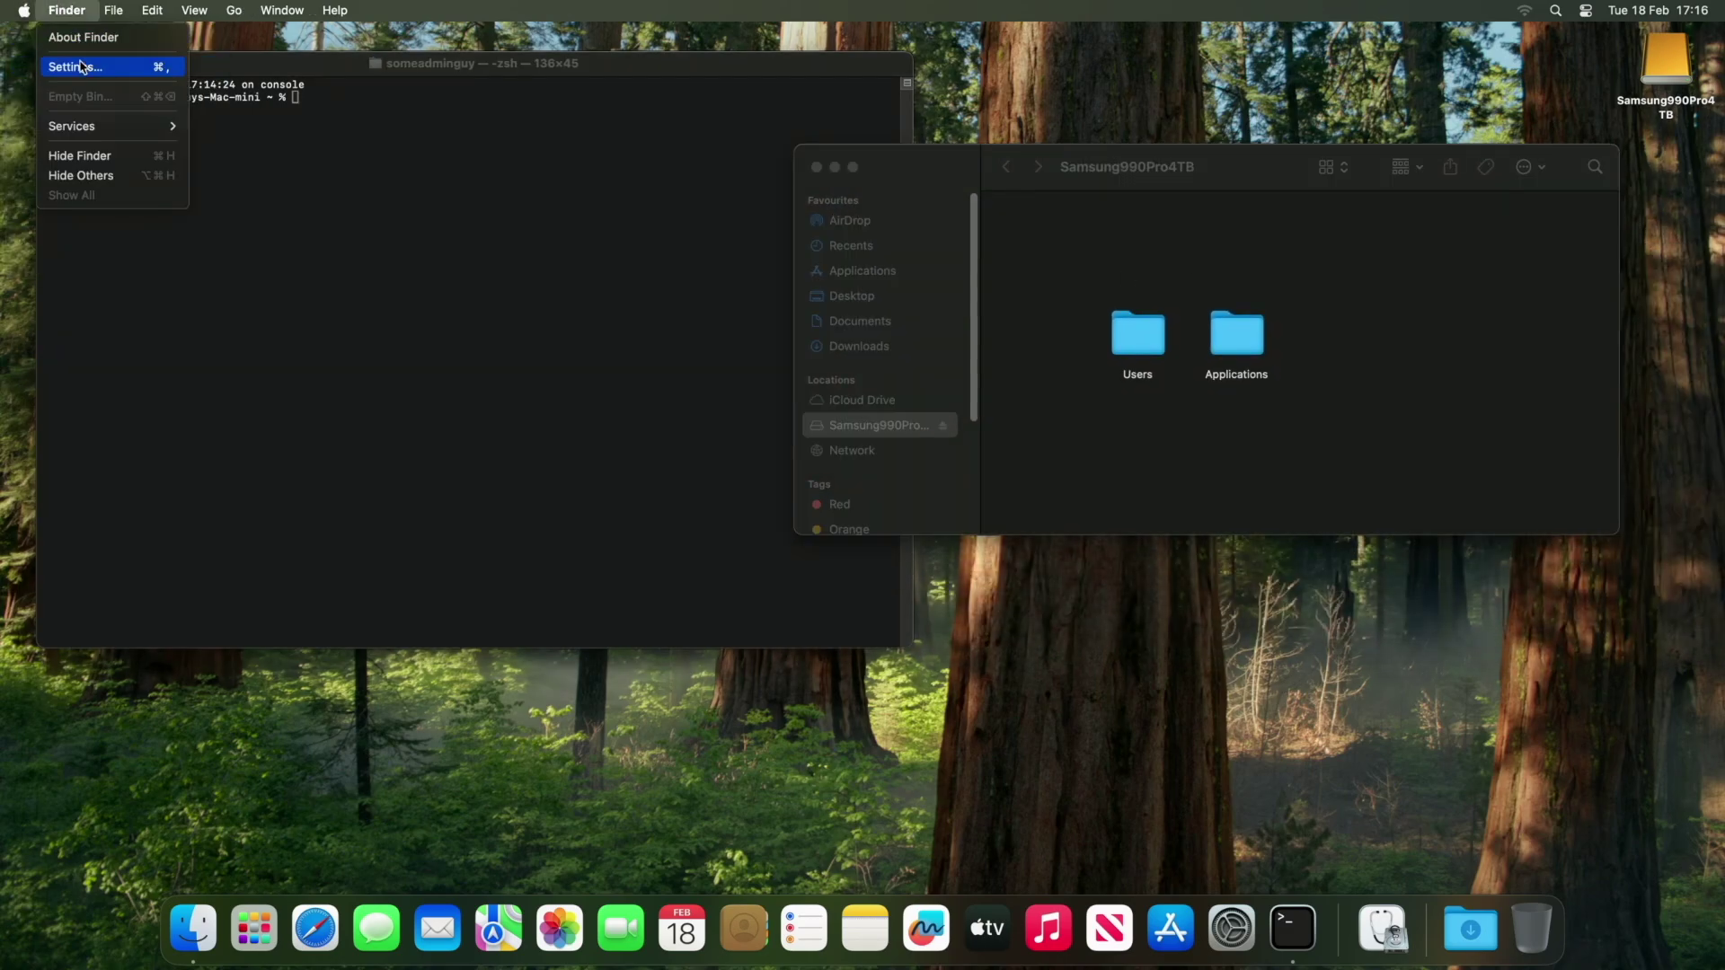
pyautogui.click(81, 67)
pyautogui.click(58, 446)
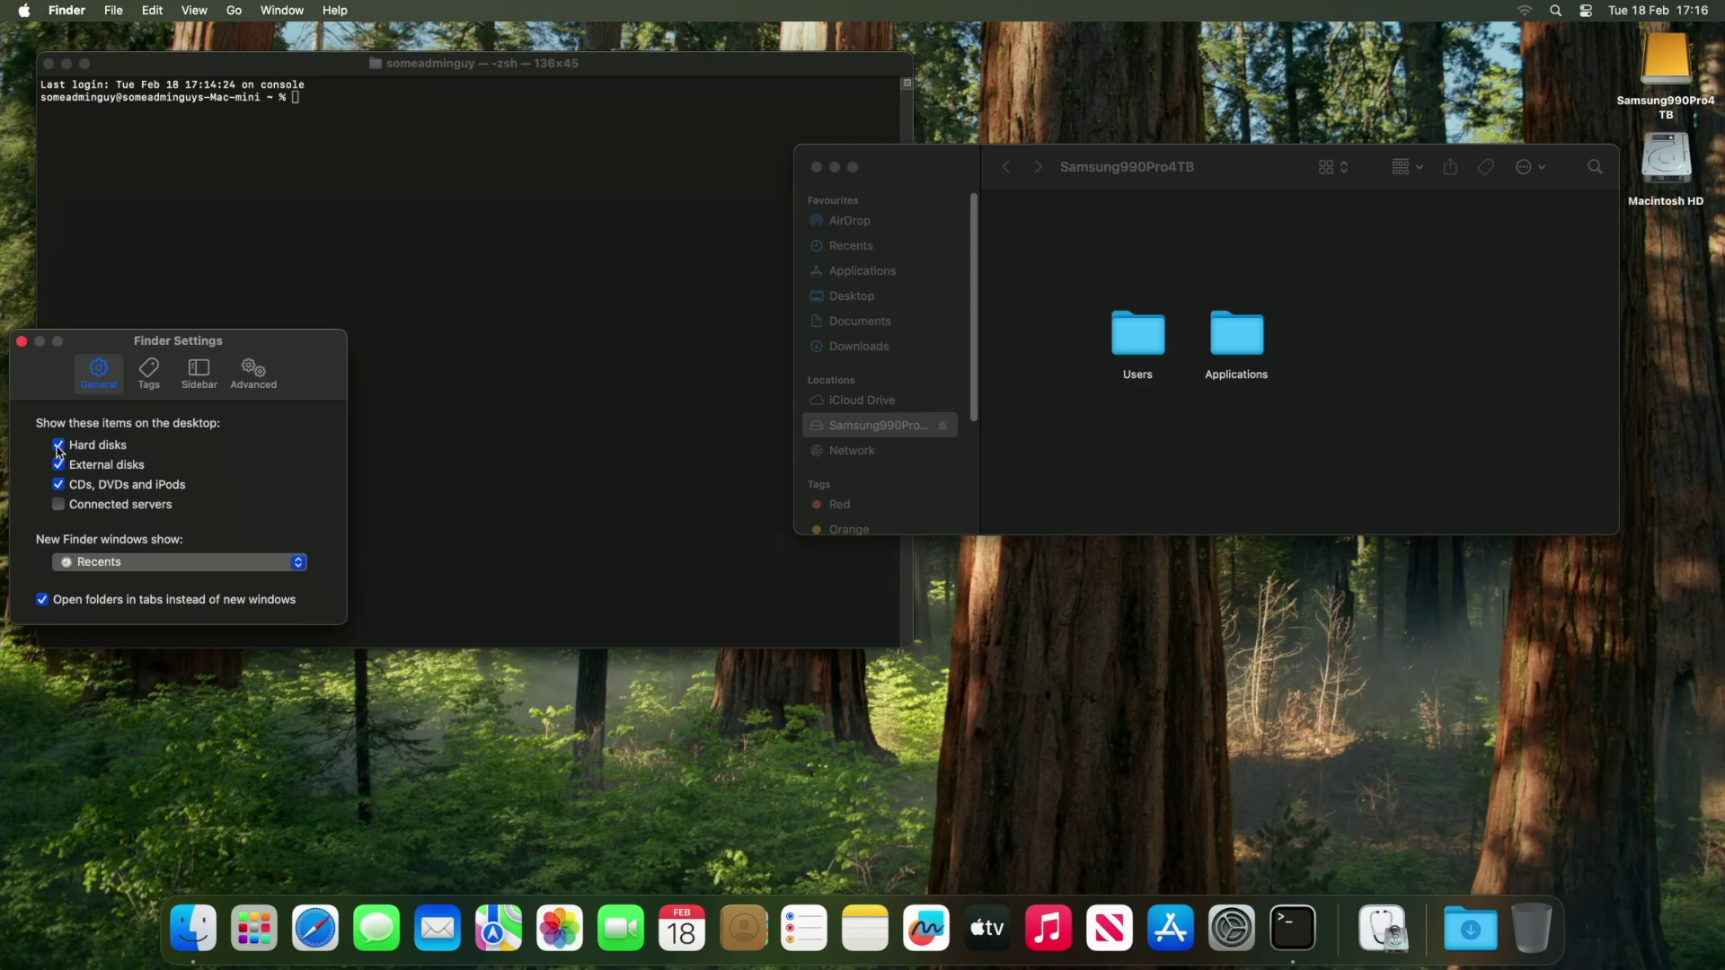
pyautogui.click(23, 343)
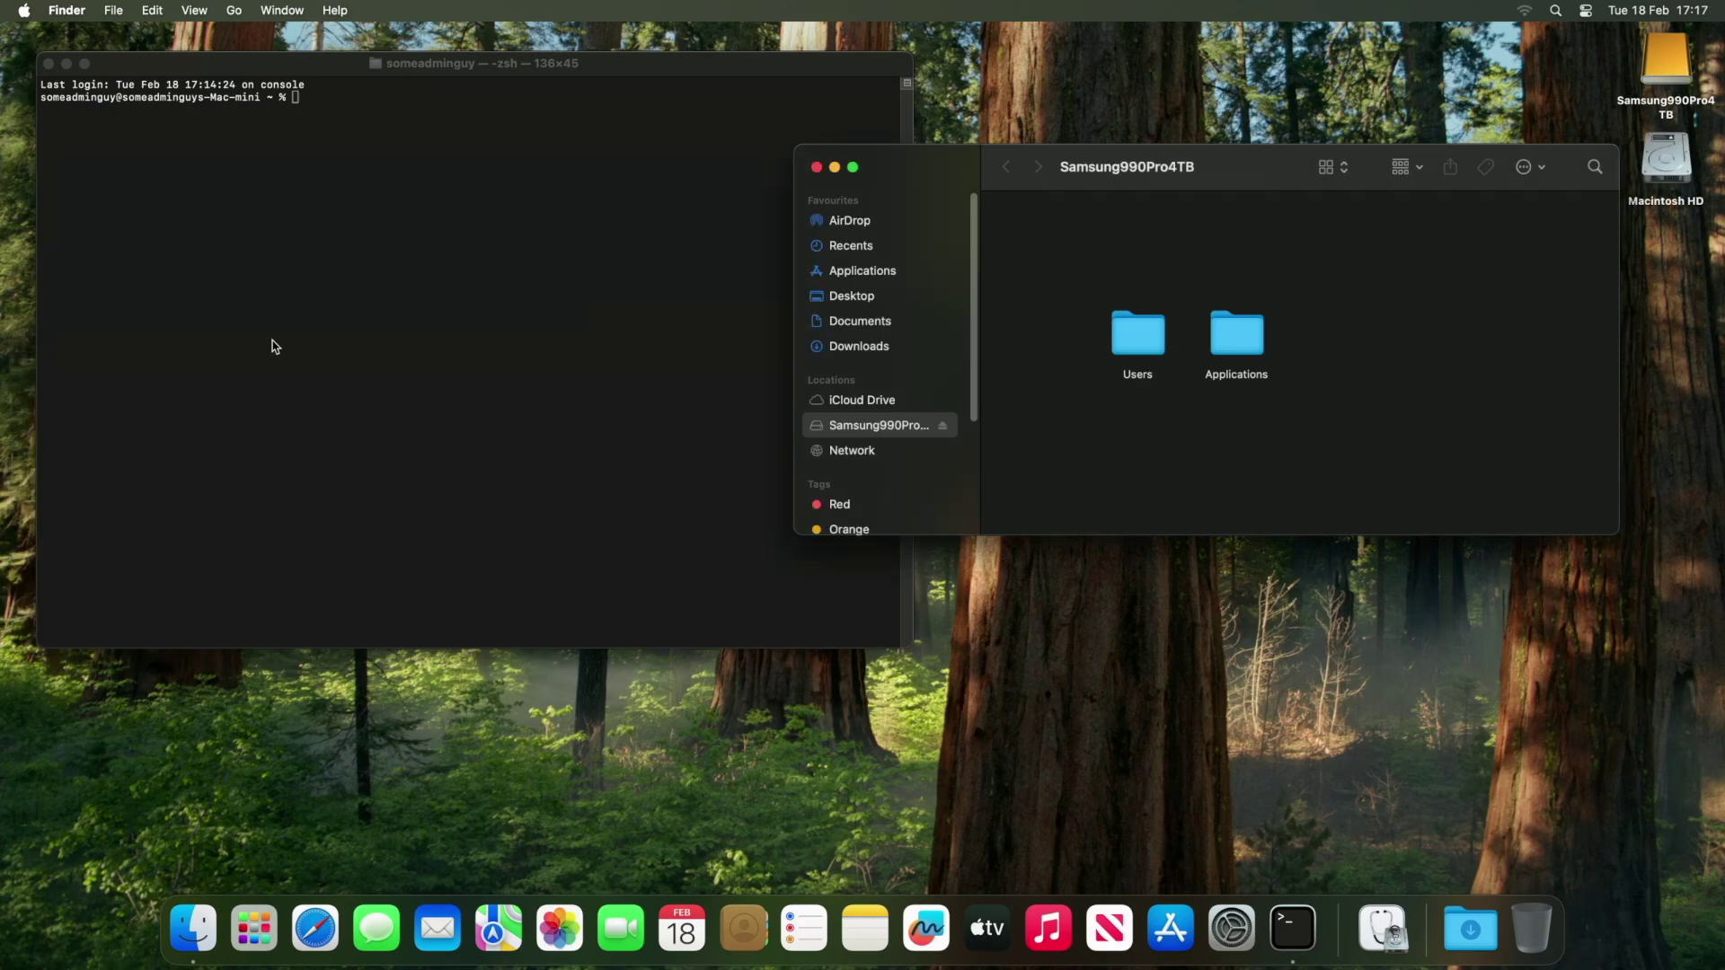
pyautogui.doubleClick(1689, 184)
pyautogui.moveTo(1222, 191); pyautogui.dragTo(1214, 537)
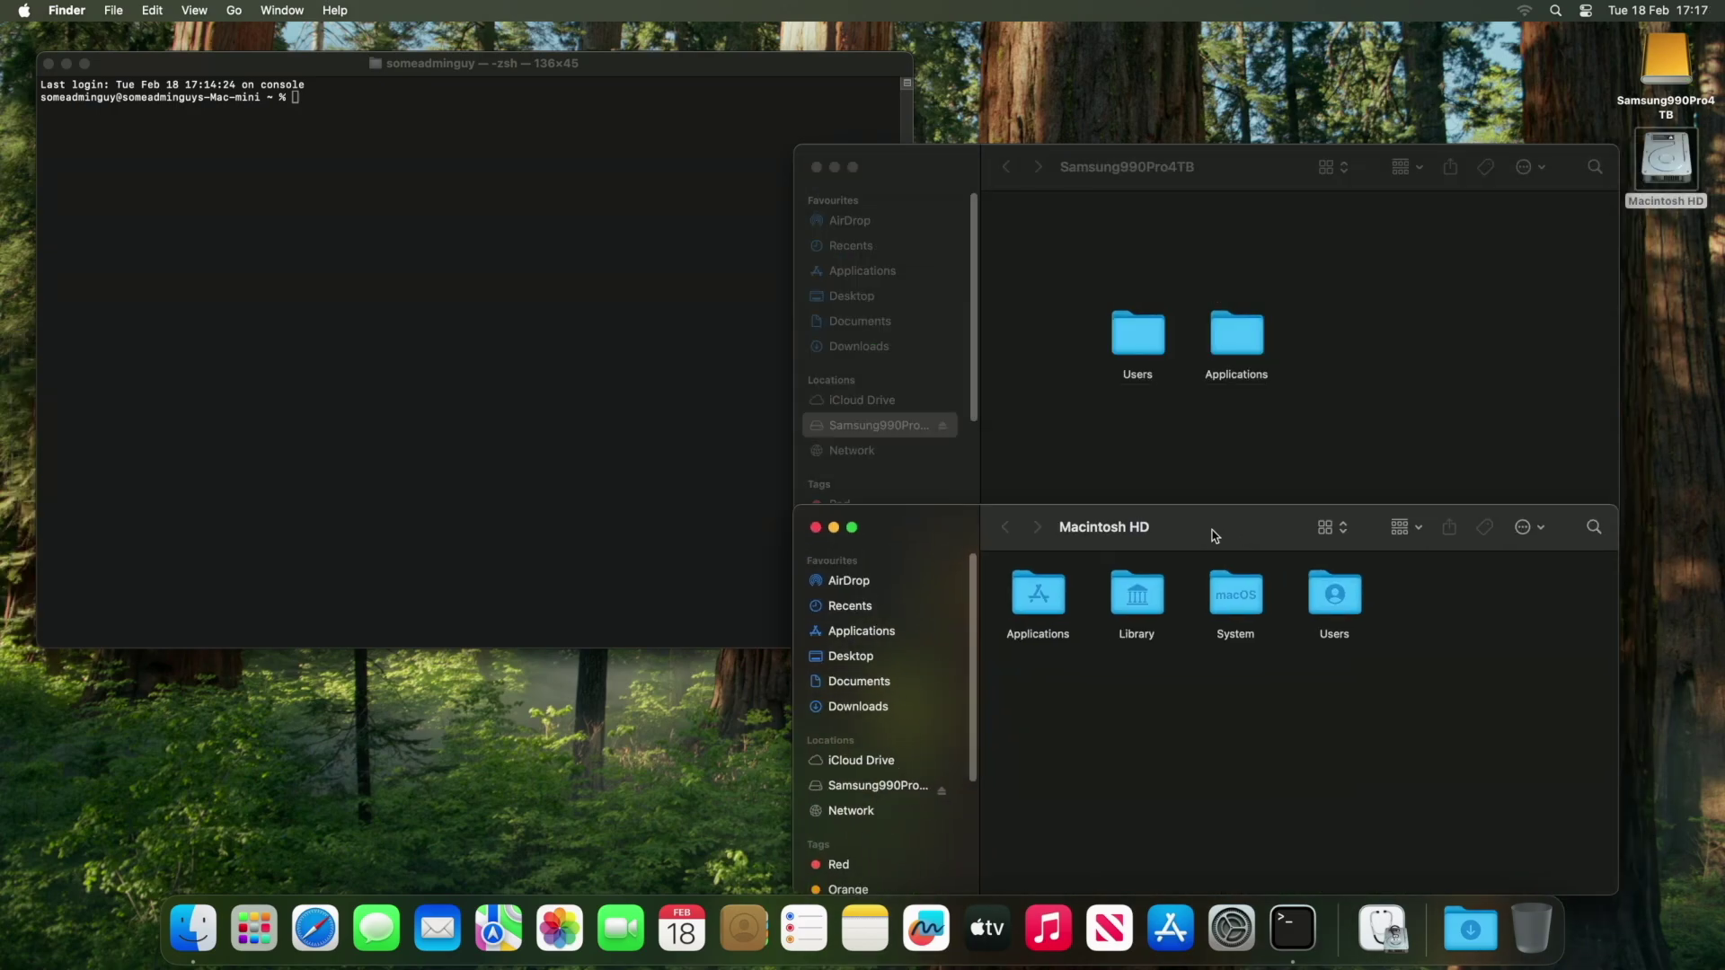
pyautogui.moveTo(1243, 171); pyautogui.dragTo(1246, 92)
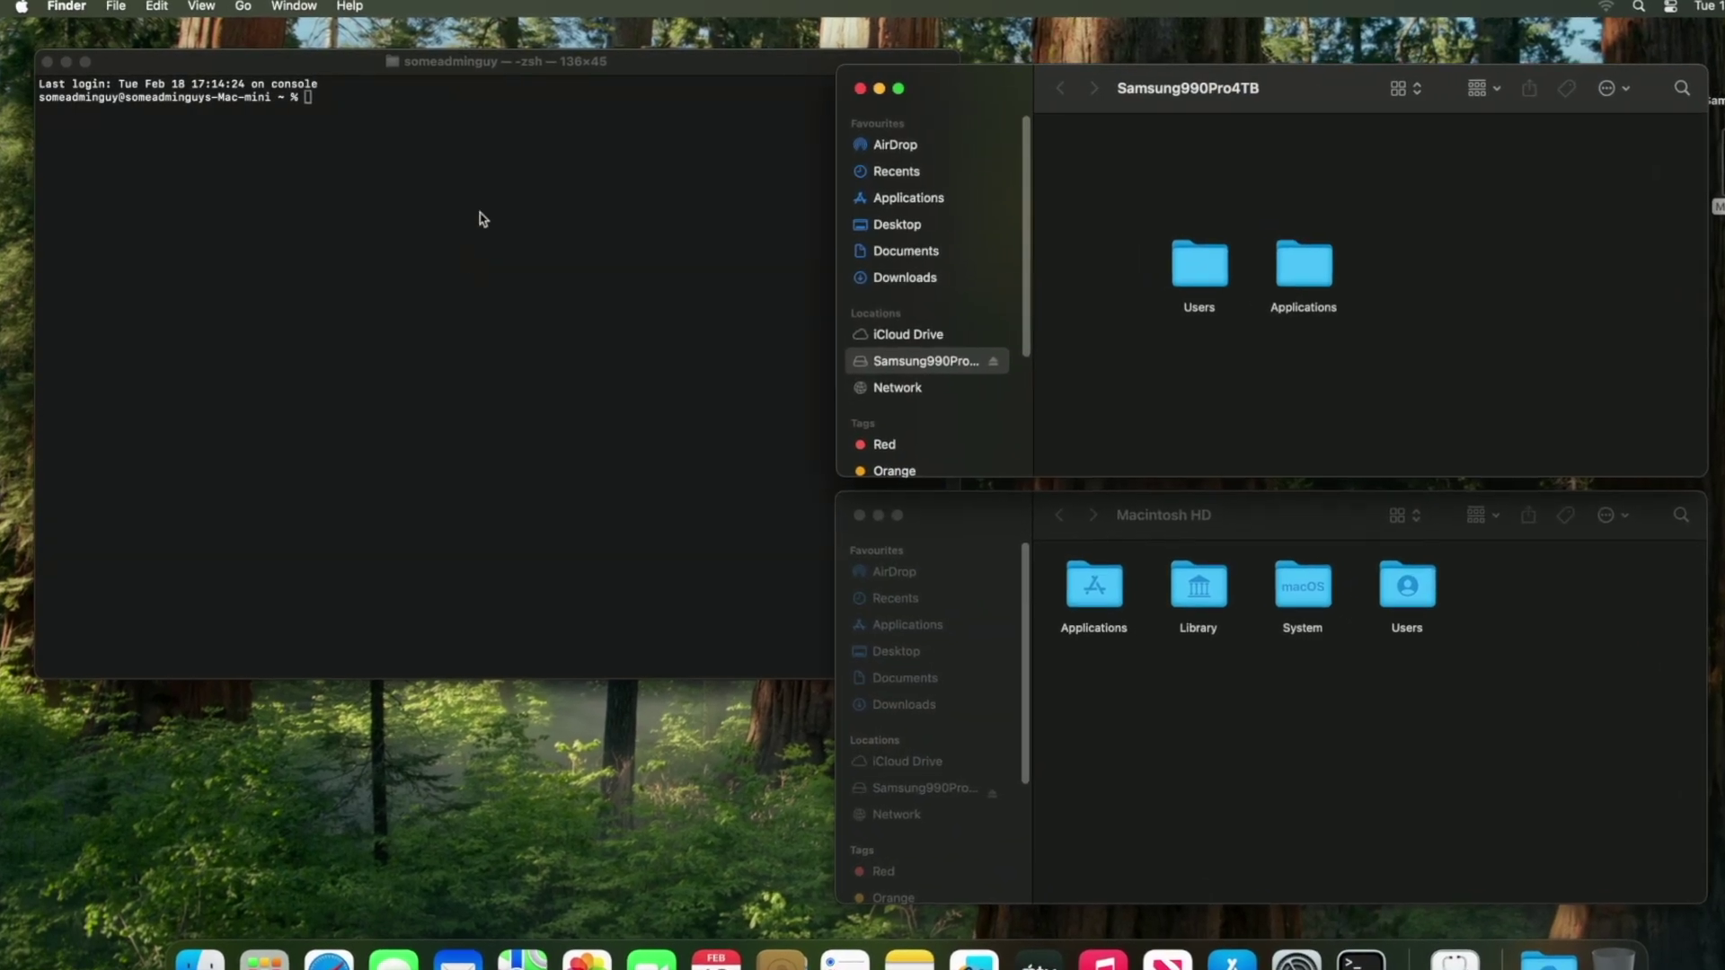
# In Terminal, change to /Applications and list its contents with ls -la.
pyautogui.click(375, 238)
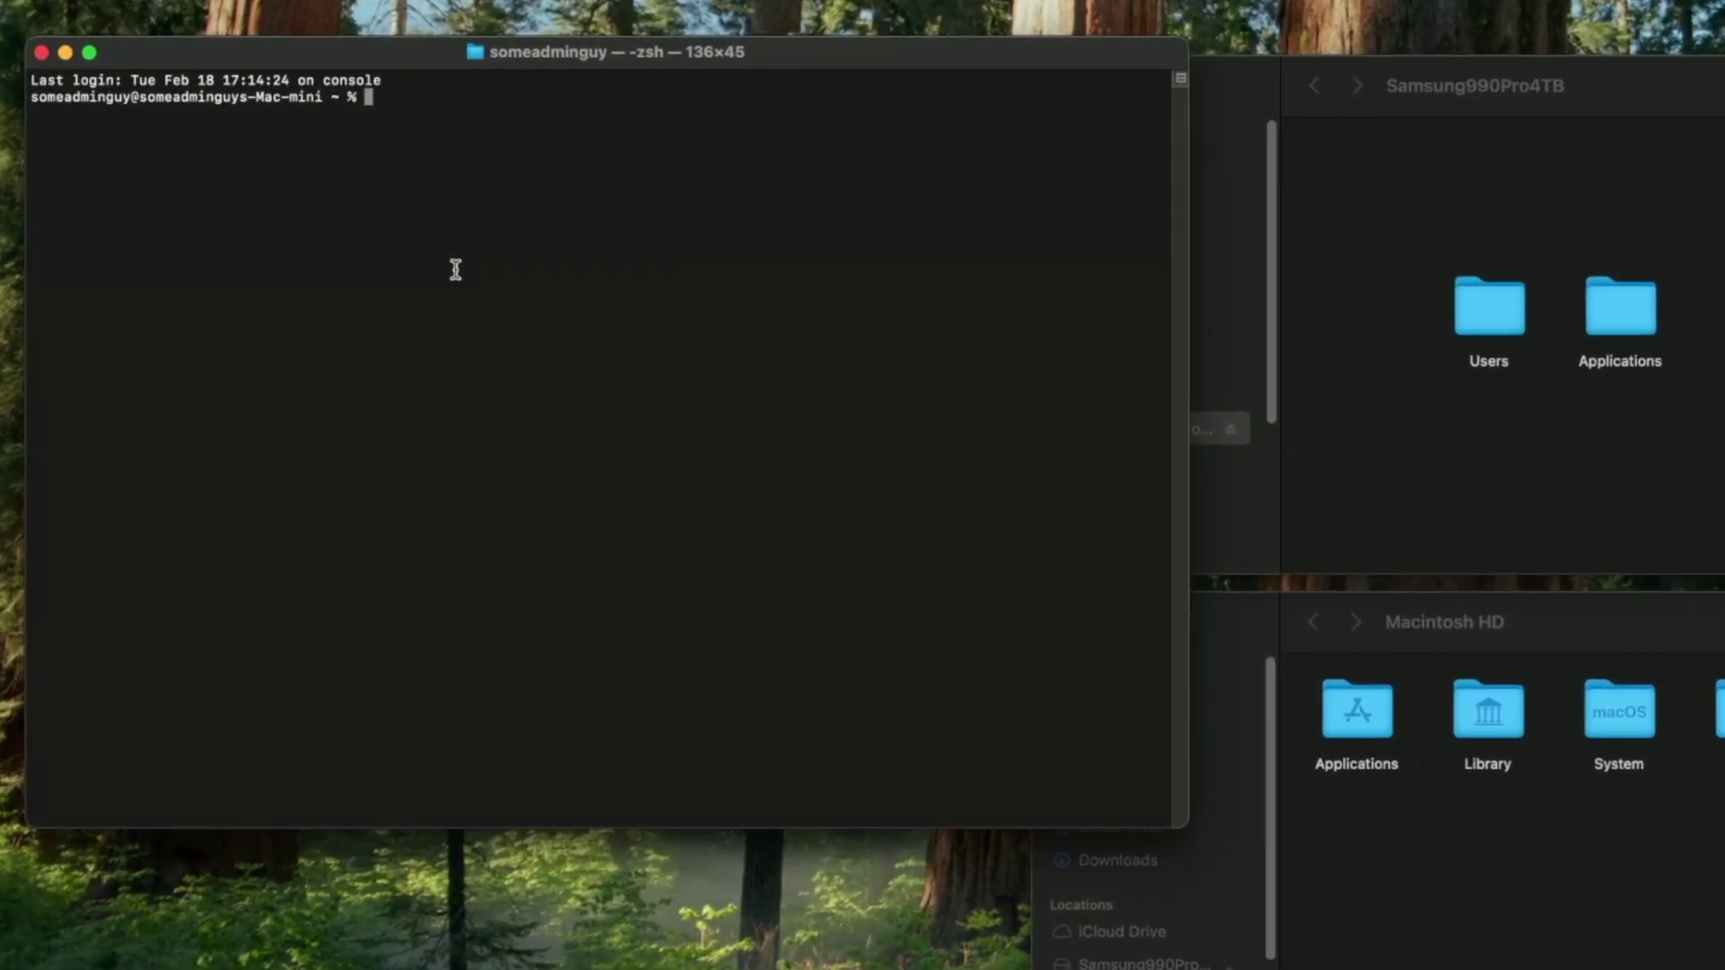
pyautogui.write('cd /')
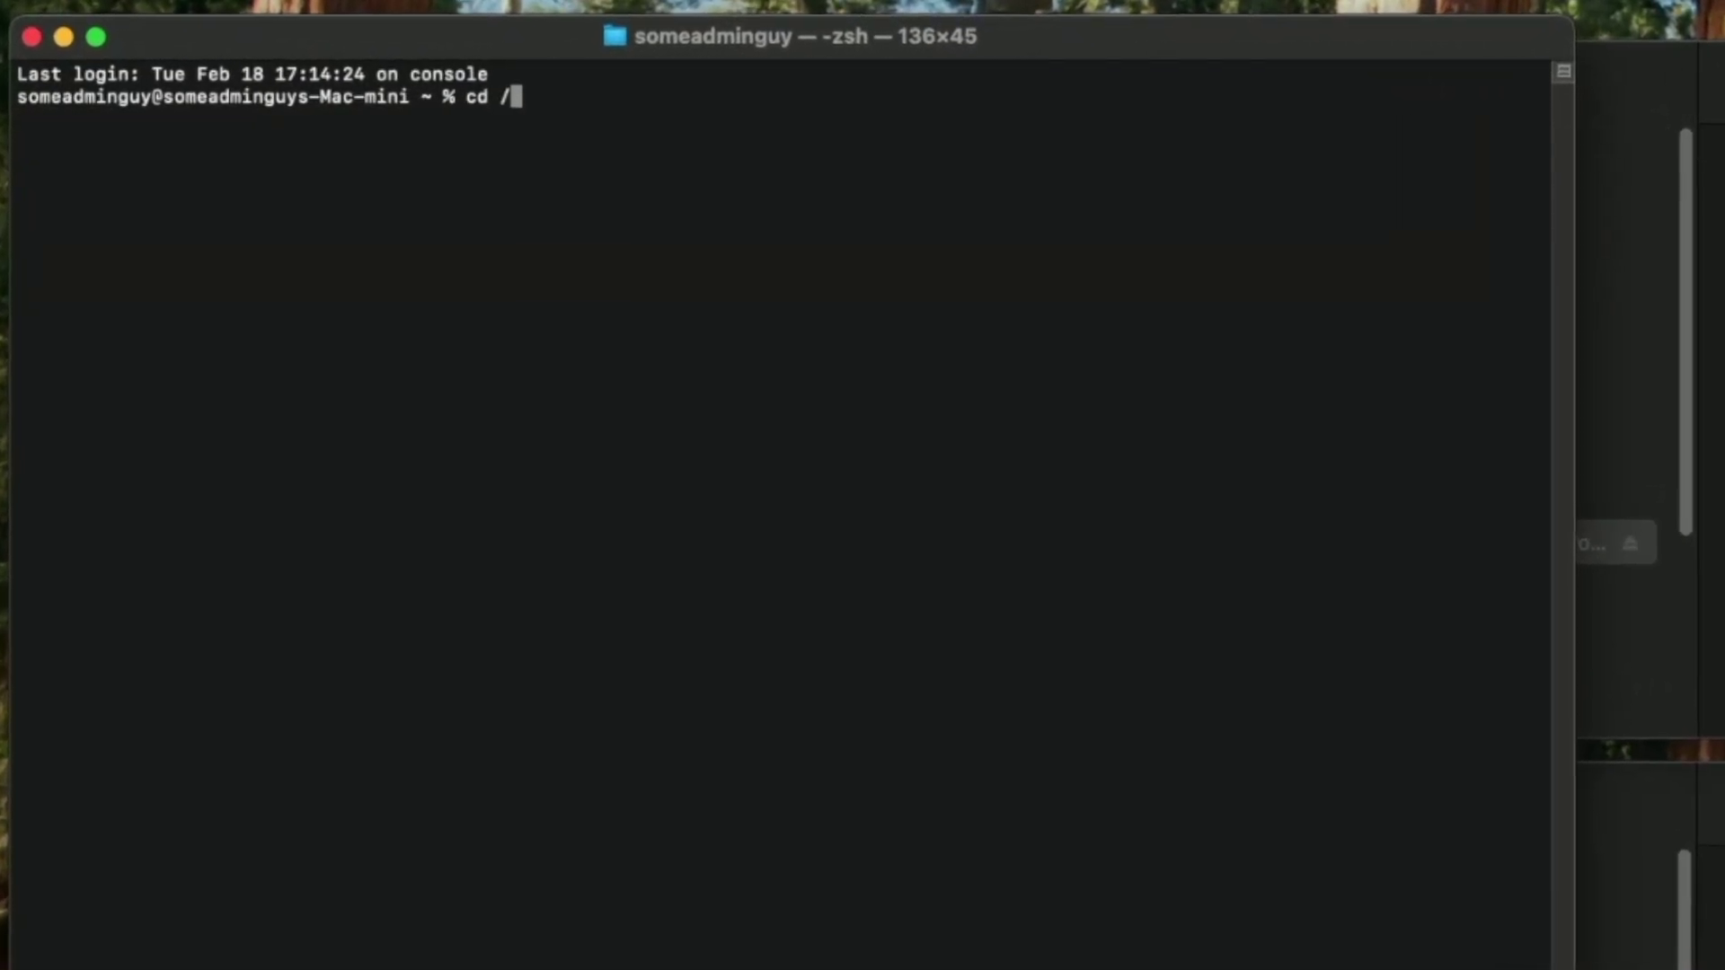
pyautogui.write('Applications')
pyautogui.press('Return')
pyautogui.write('l')
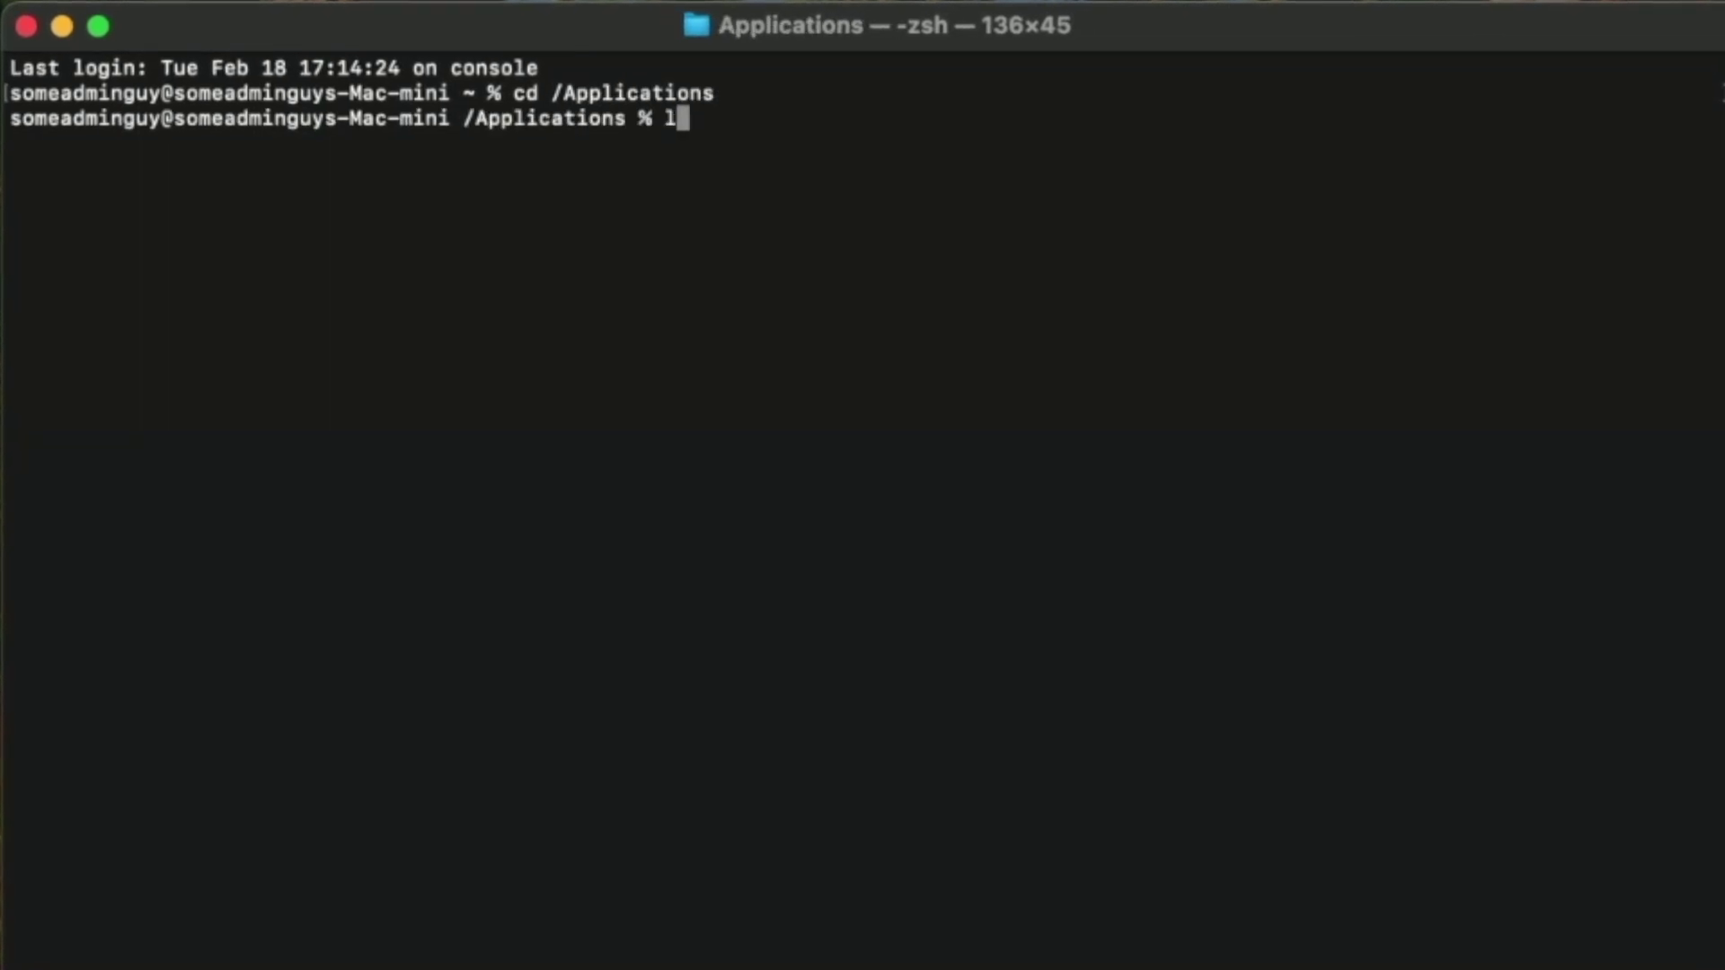
pyautogui.write('s -la')
pyautogui.press('Return')
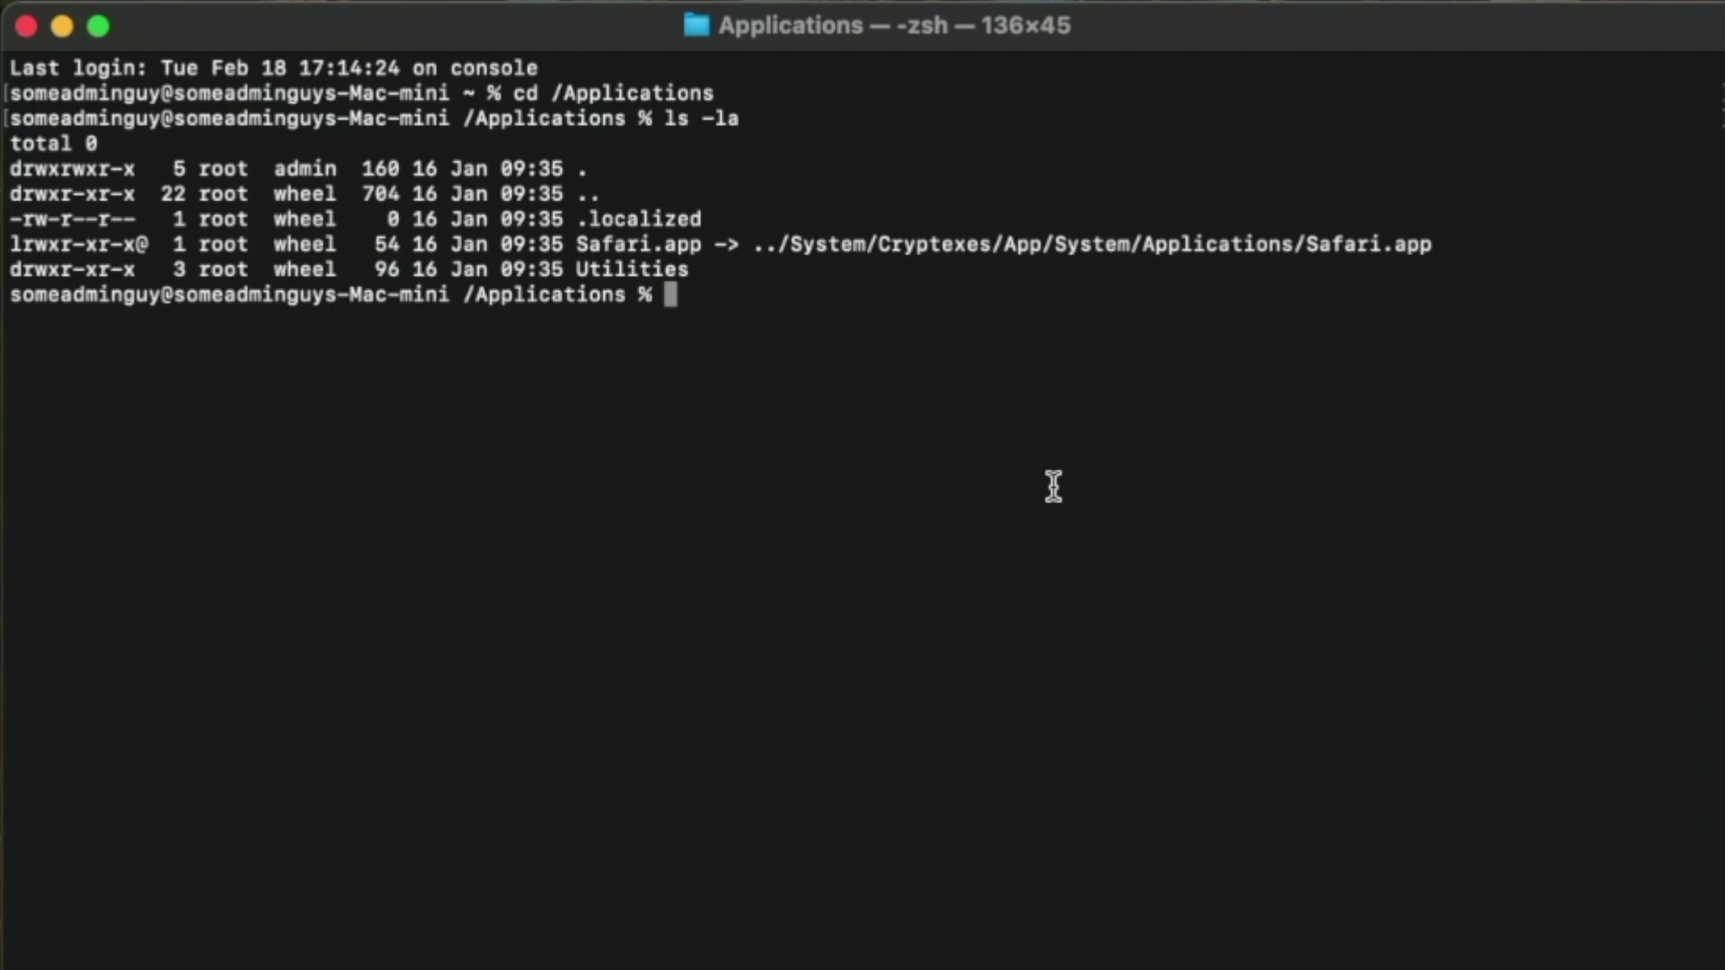
# Create a symbolic link in /Applications to /Volumes/Samsung990Pro4TB/Applications using ln -s.
pyautogui.write('ls -')
pyautogui.press('BackSpace')
pyautogui.press('BackSpace')
pyautogui.press('BackSpace')
pyautogui.press('BackSpace')
pyautogui.write('ln -s /')
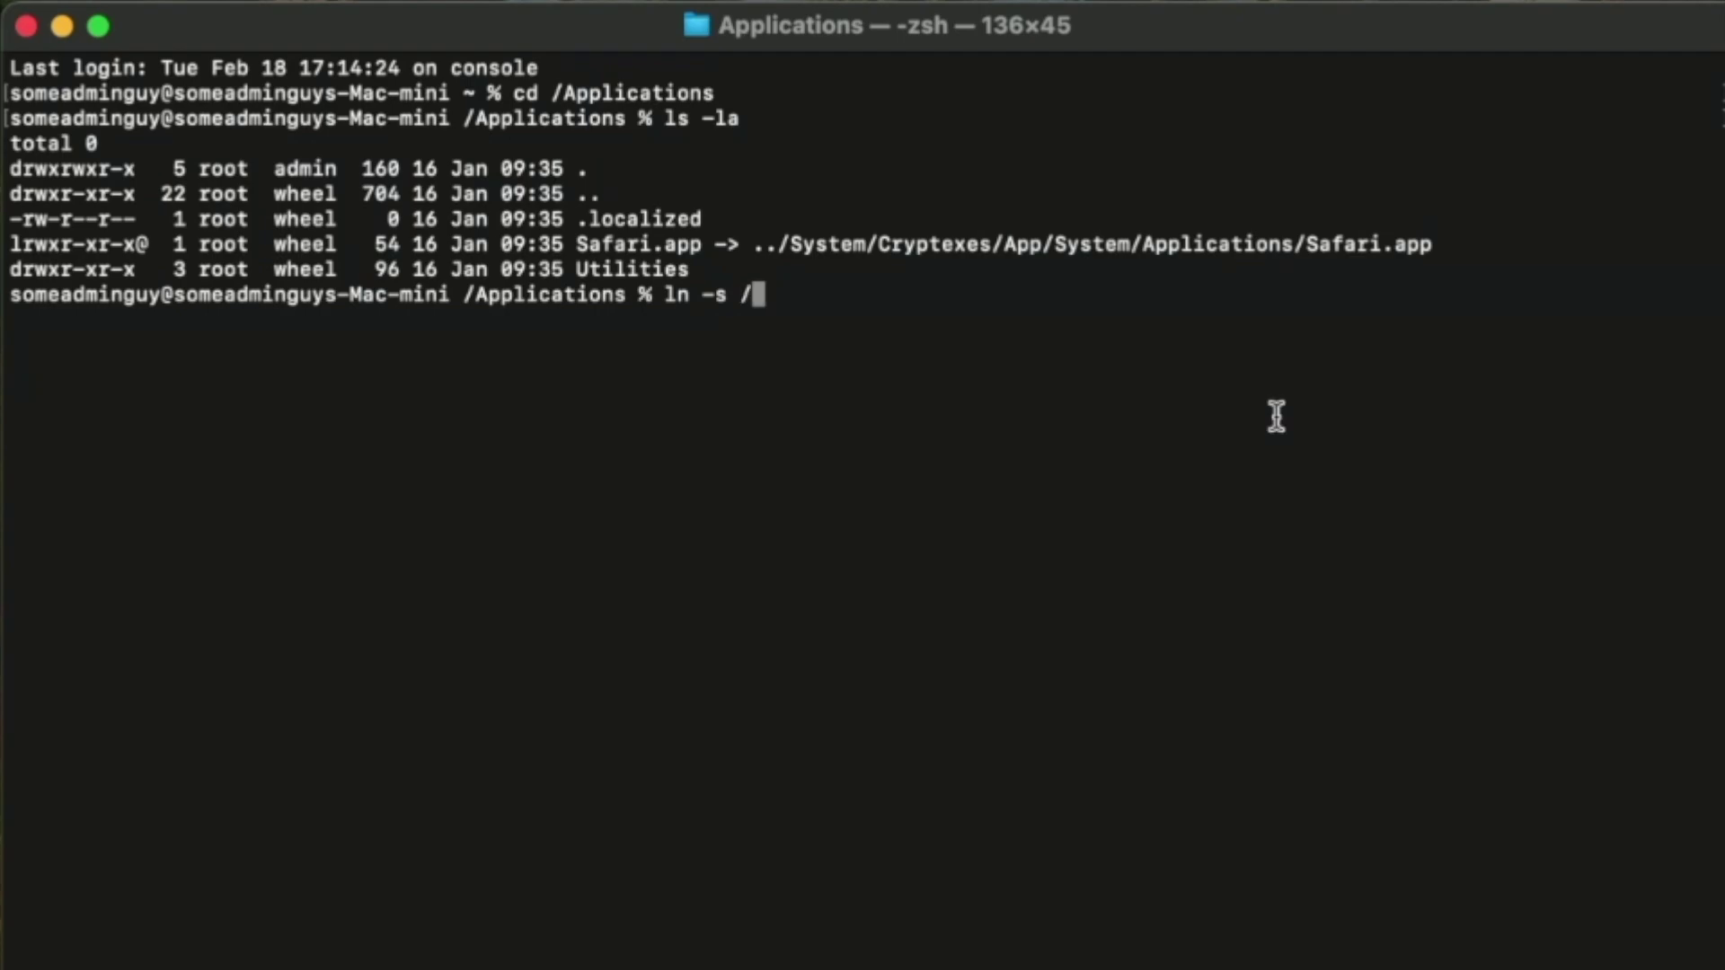
pyautogui.press('BackSpace')
pyautogui.moveTo(824, 455); pyautogui.dragTo(816, 365)
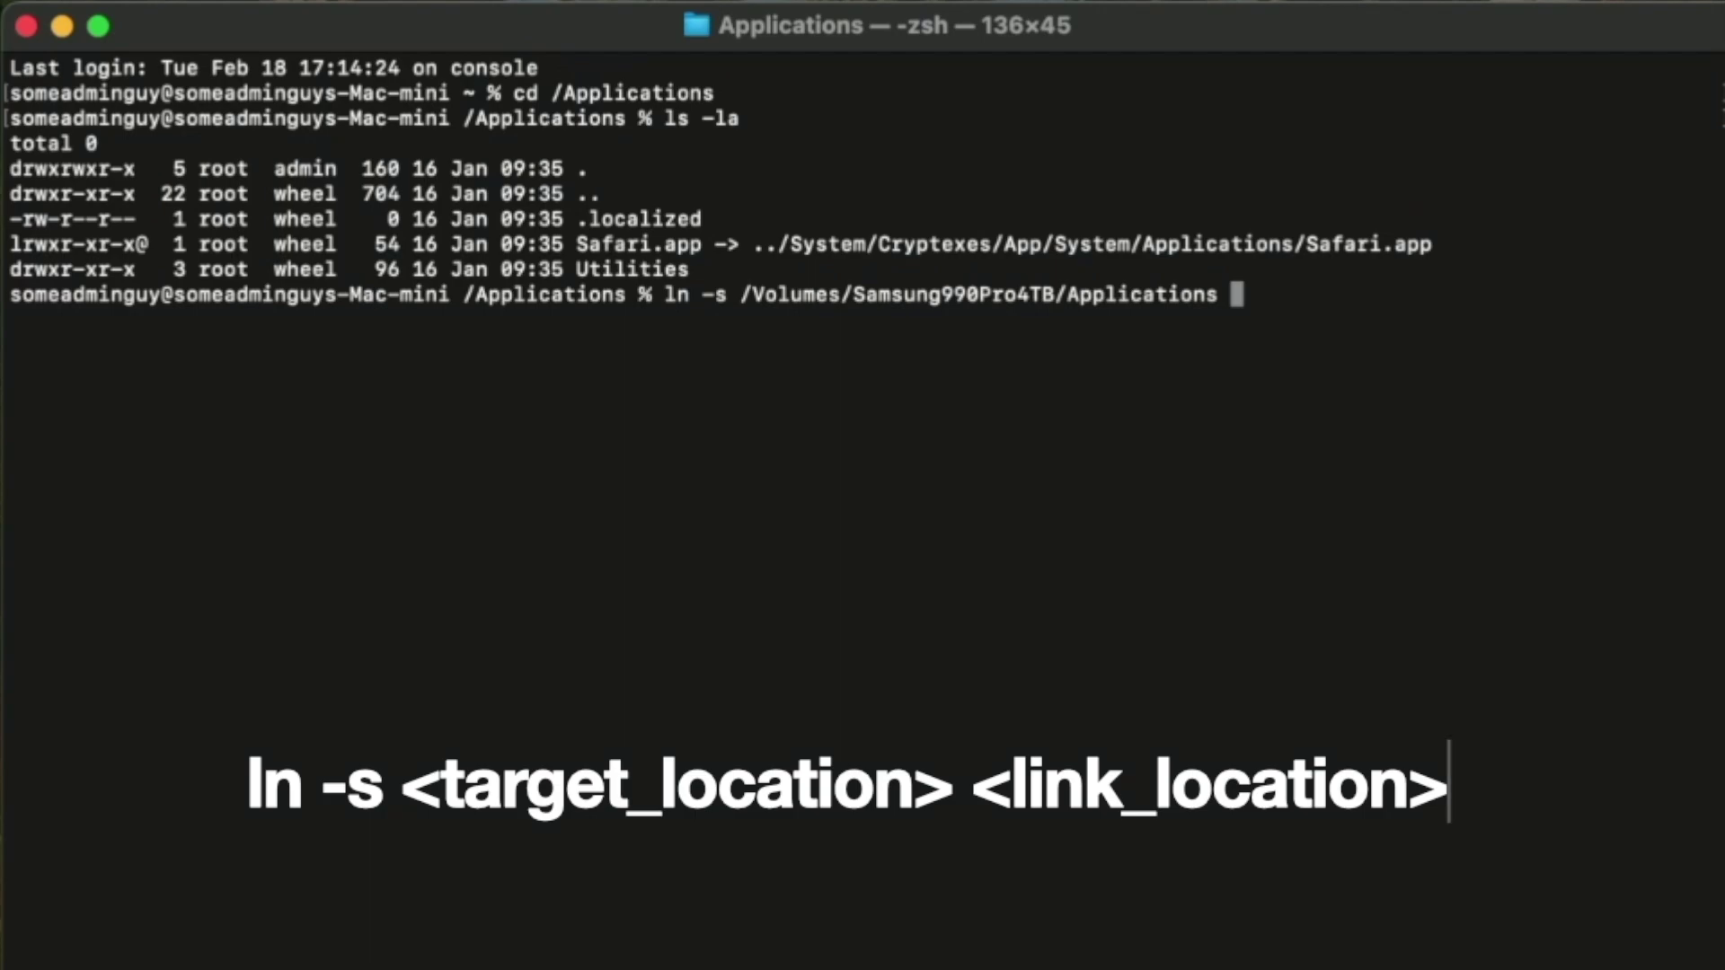
pyautogui.write('./')
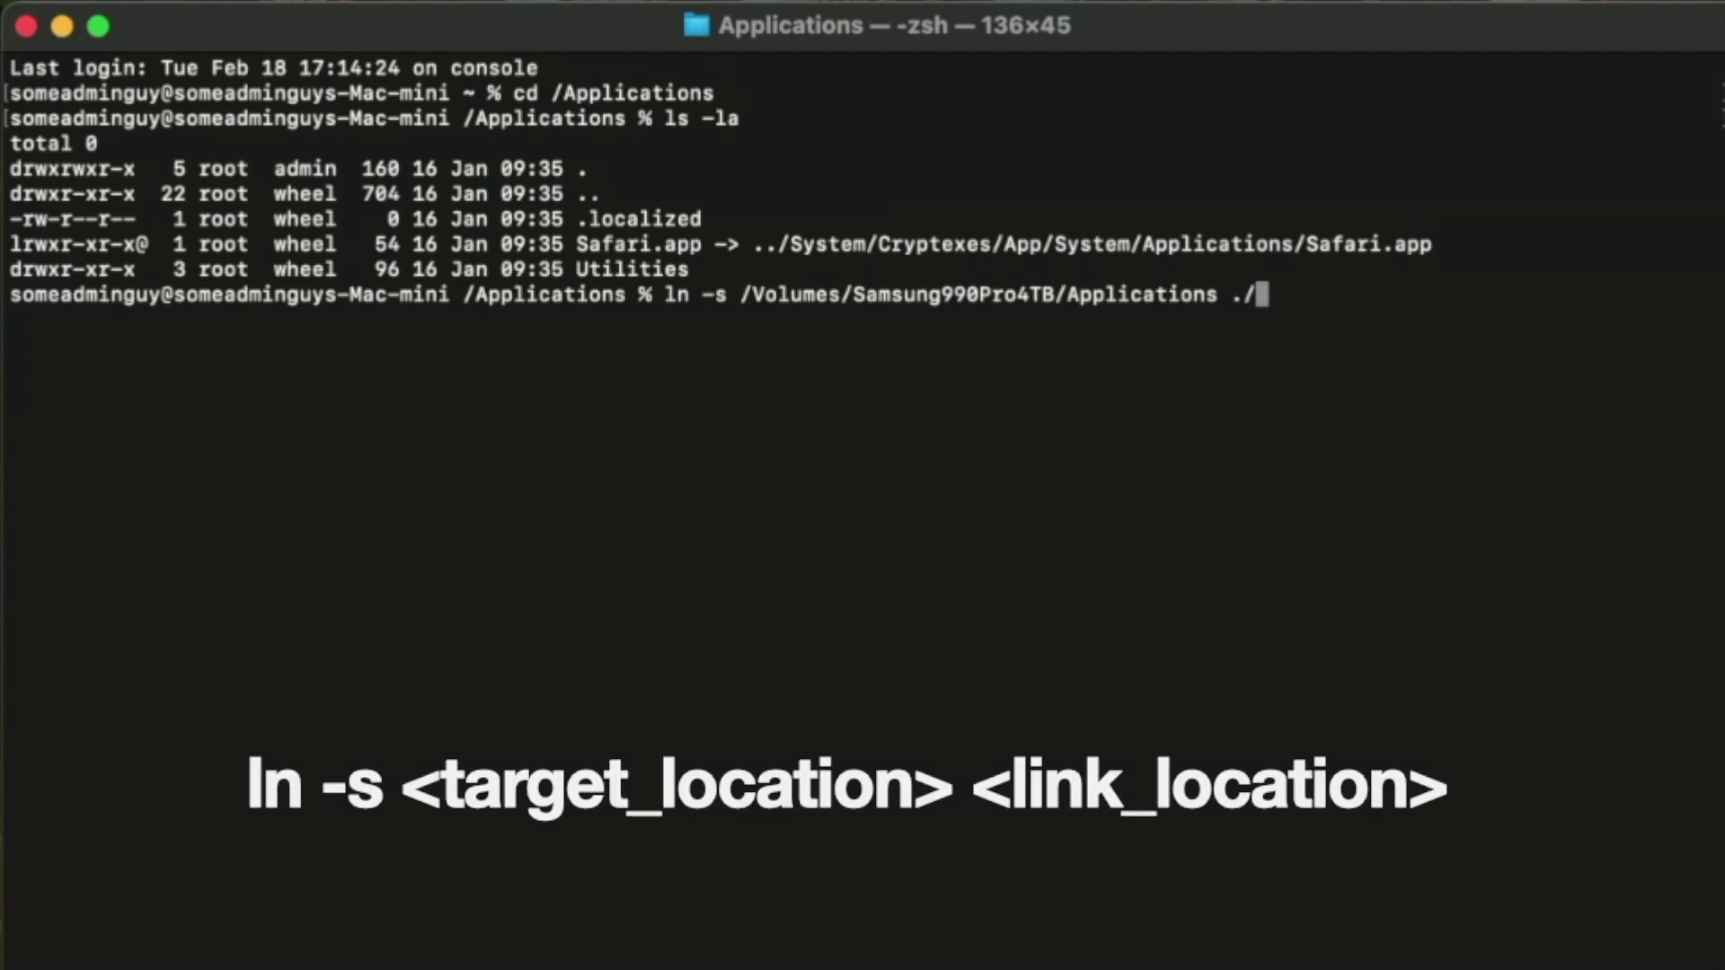
pyautogui.press('Return')
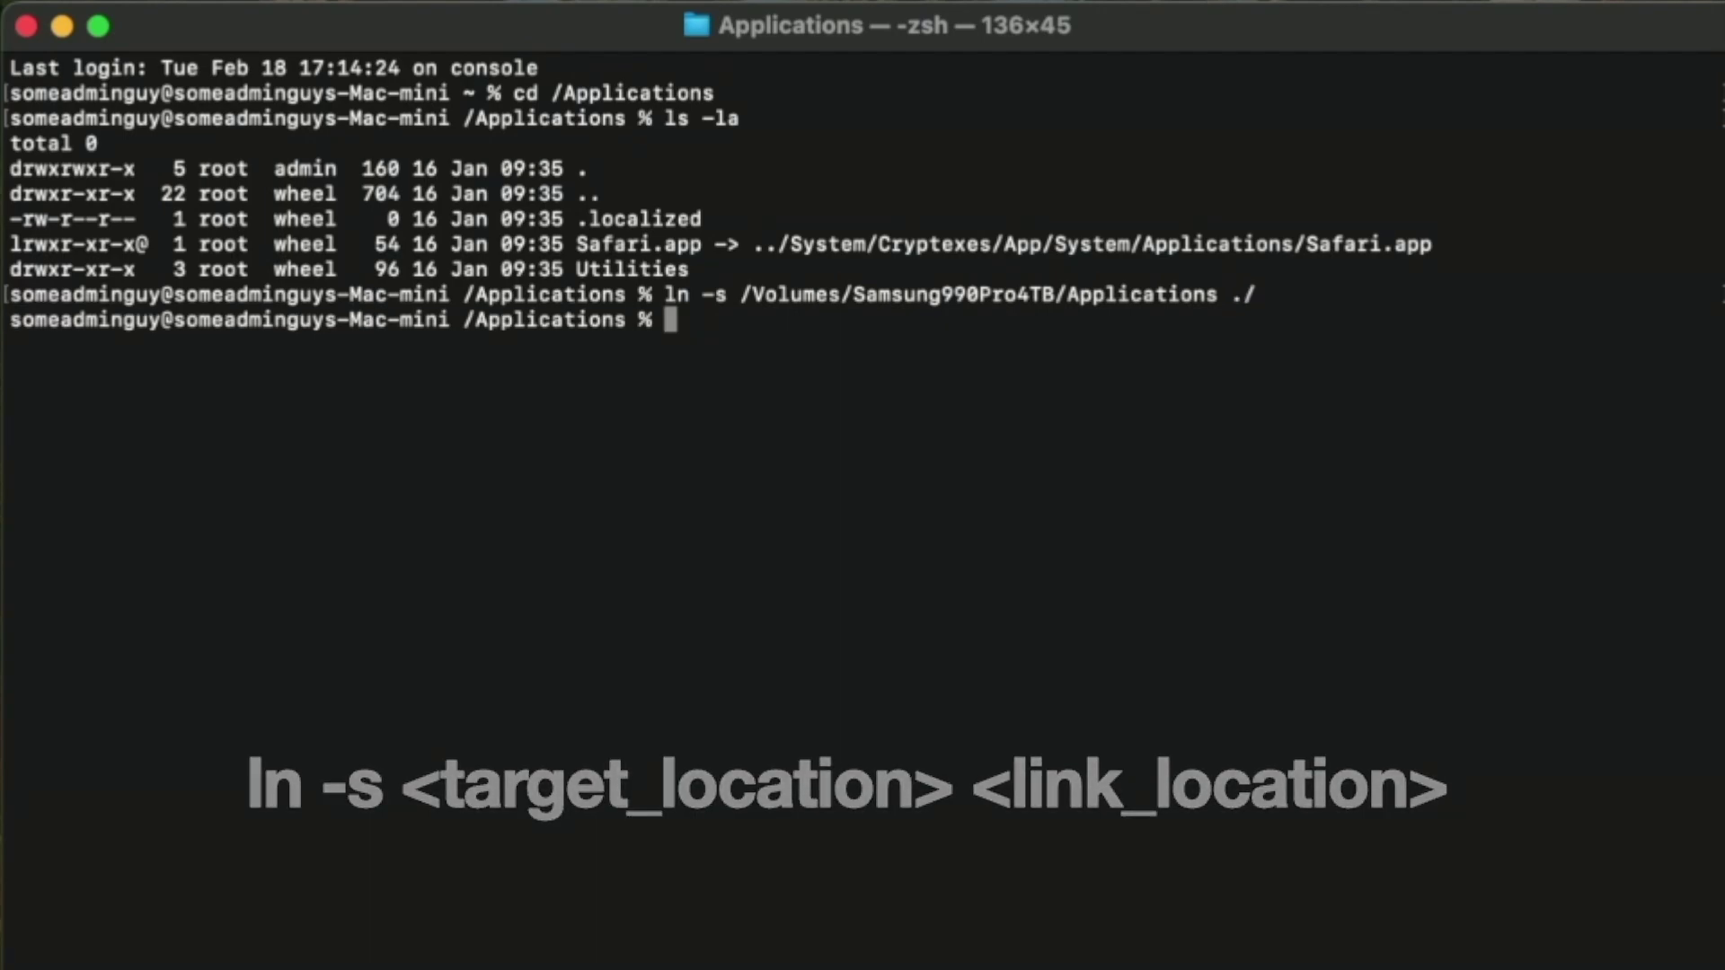
pyautogui.press('super+Tab')
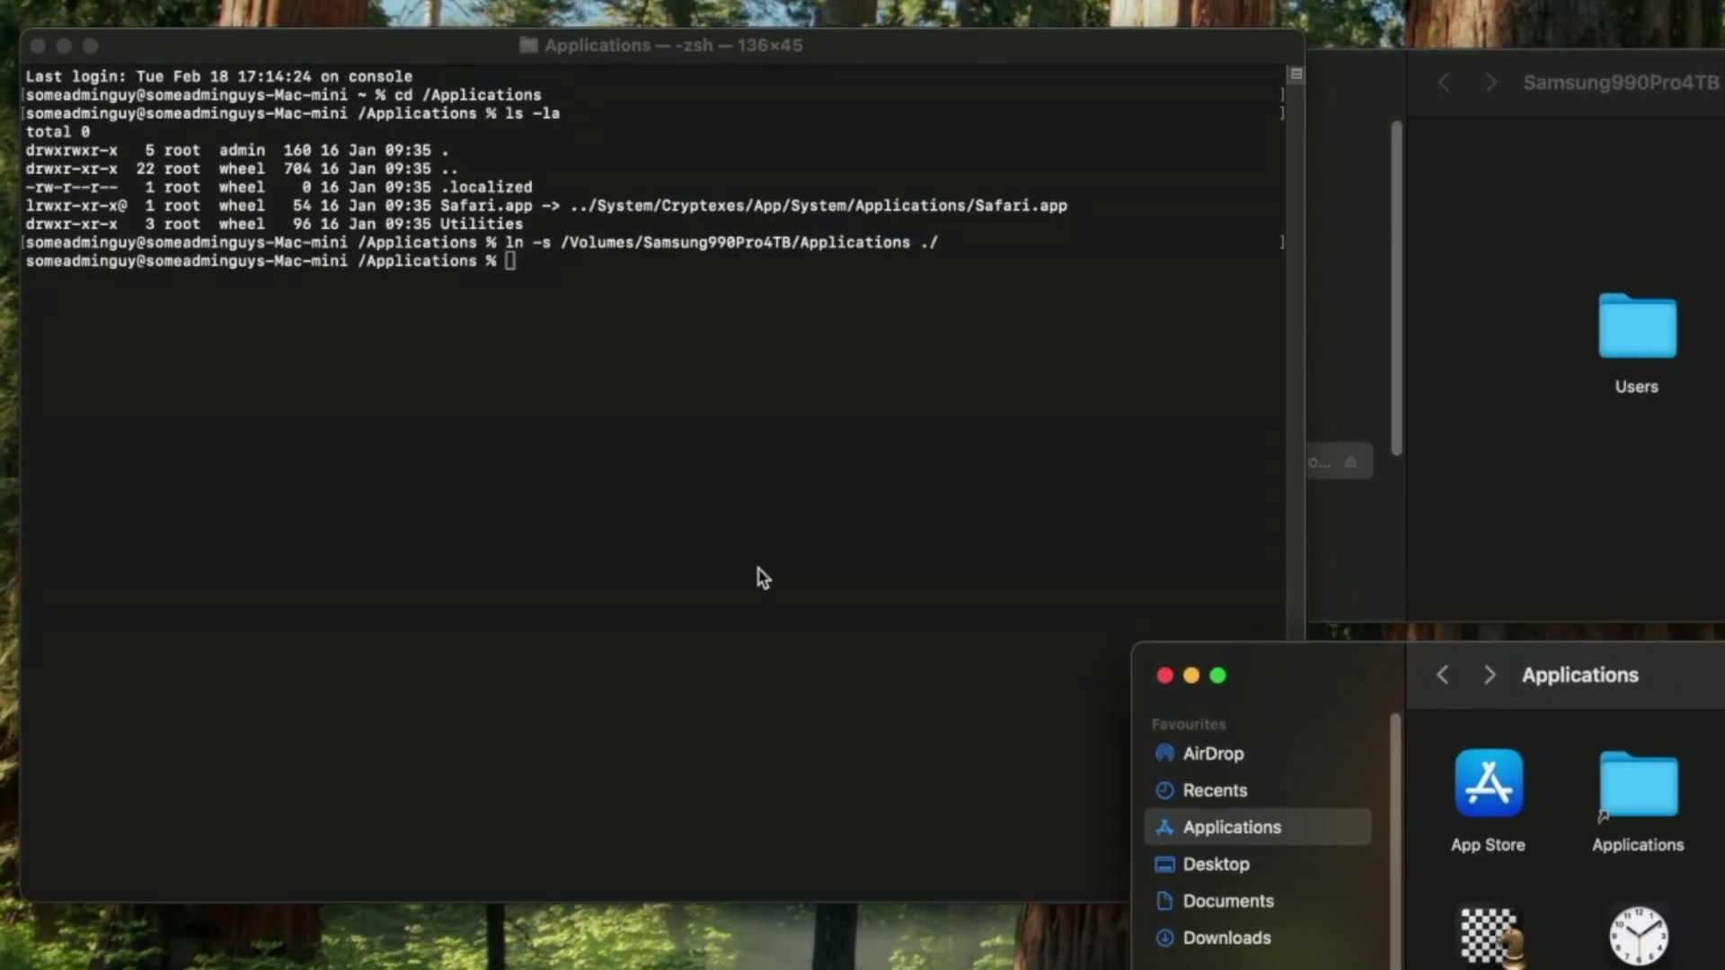
# Close the Samsung990Pro4TB window, minimise Applications, and move Terminal to the right.
pyautogui.click(869, 639)
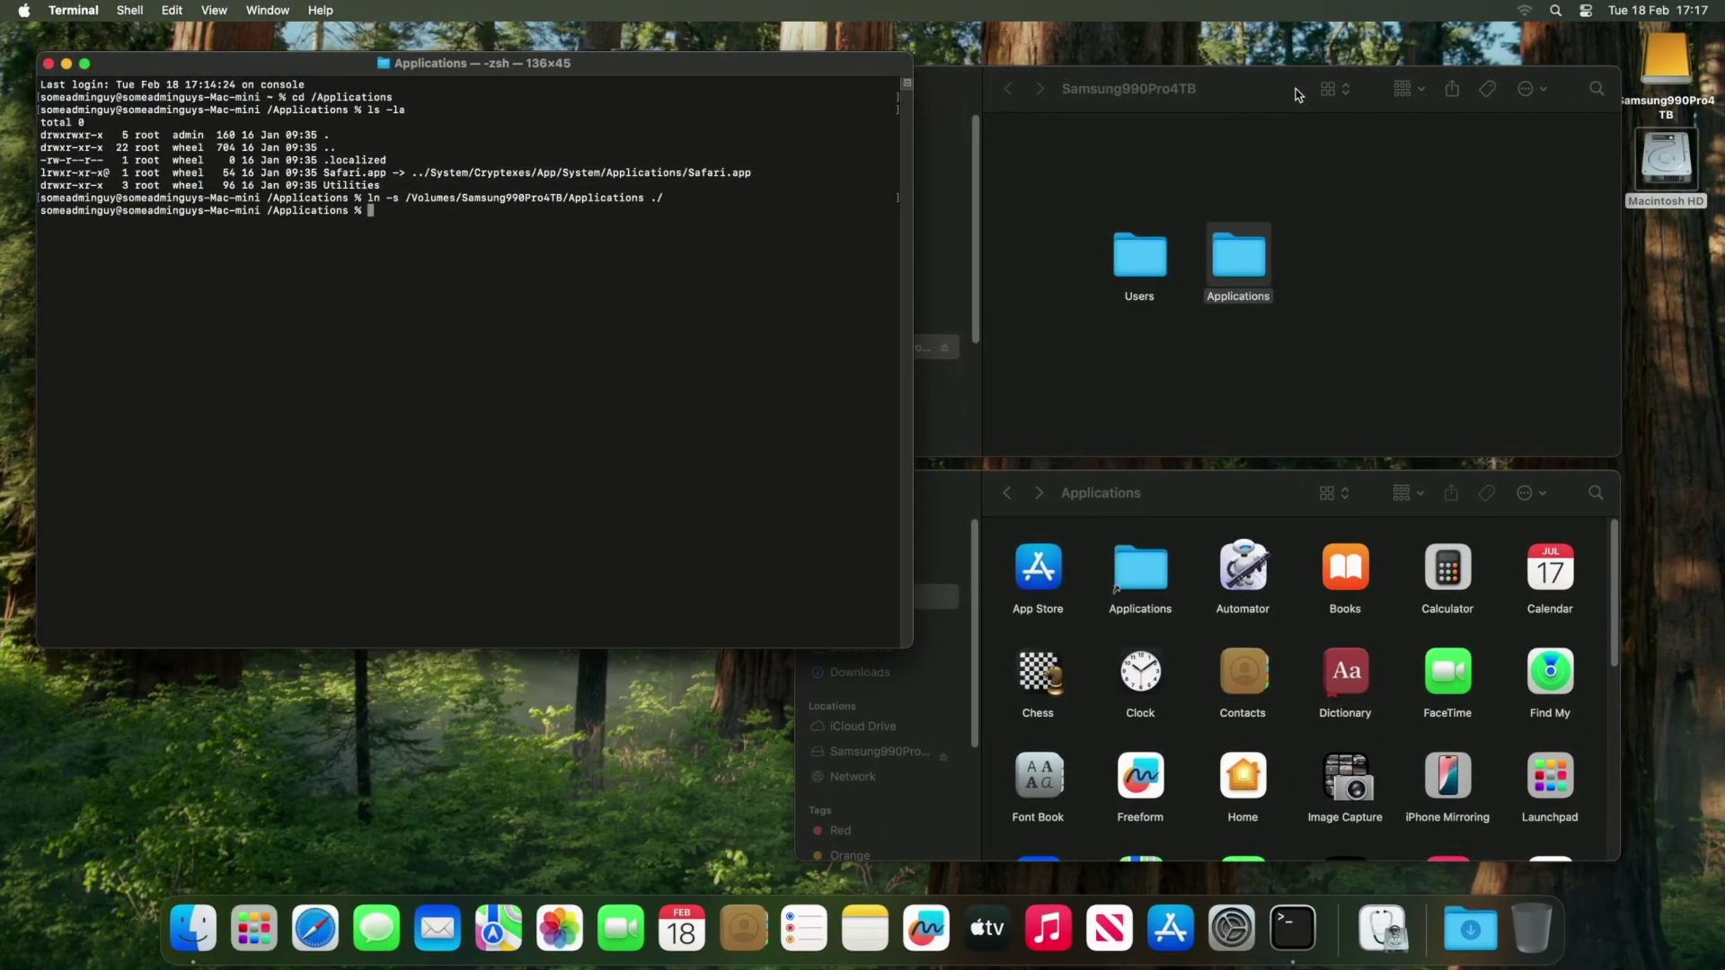
pyautogui.click(1004, 102)
pyautogui.click(818, 89)
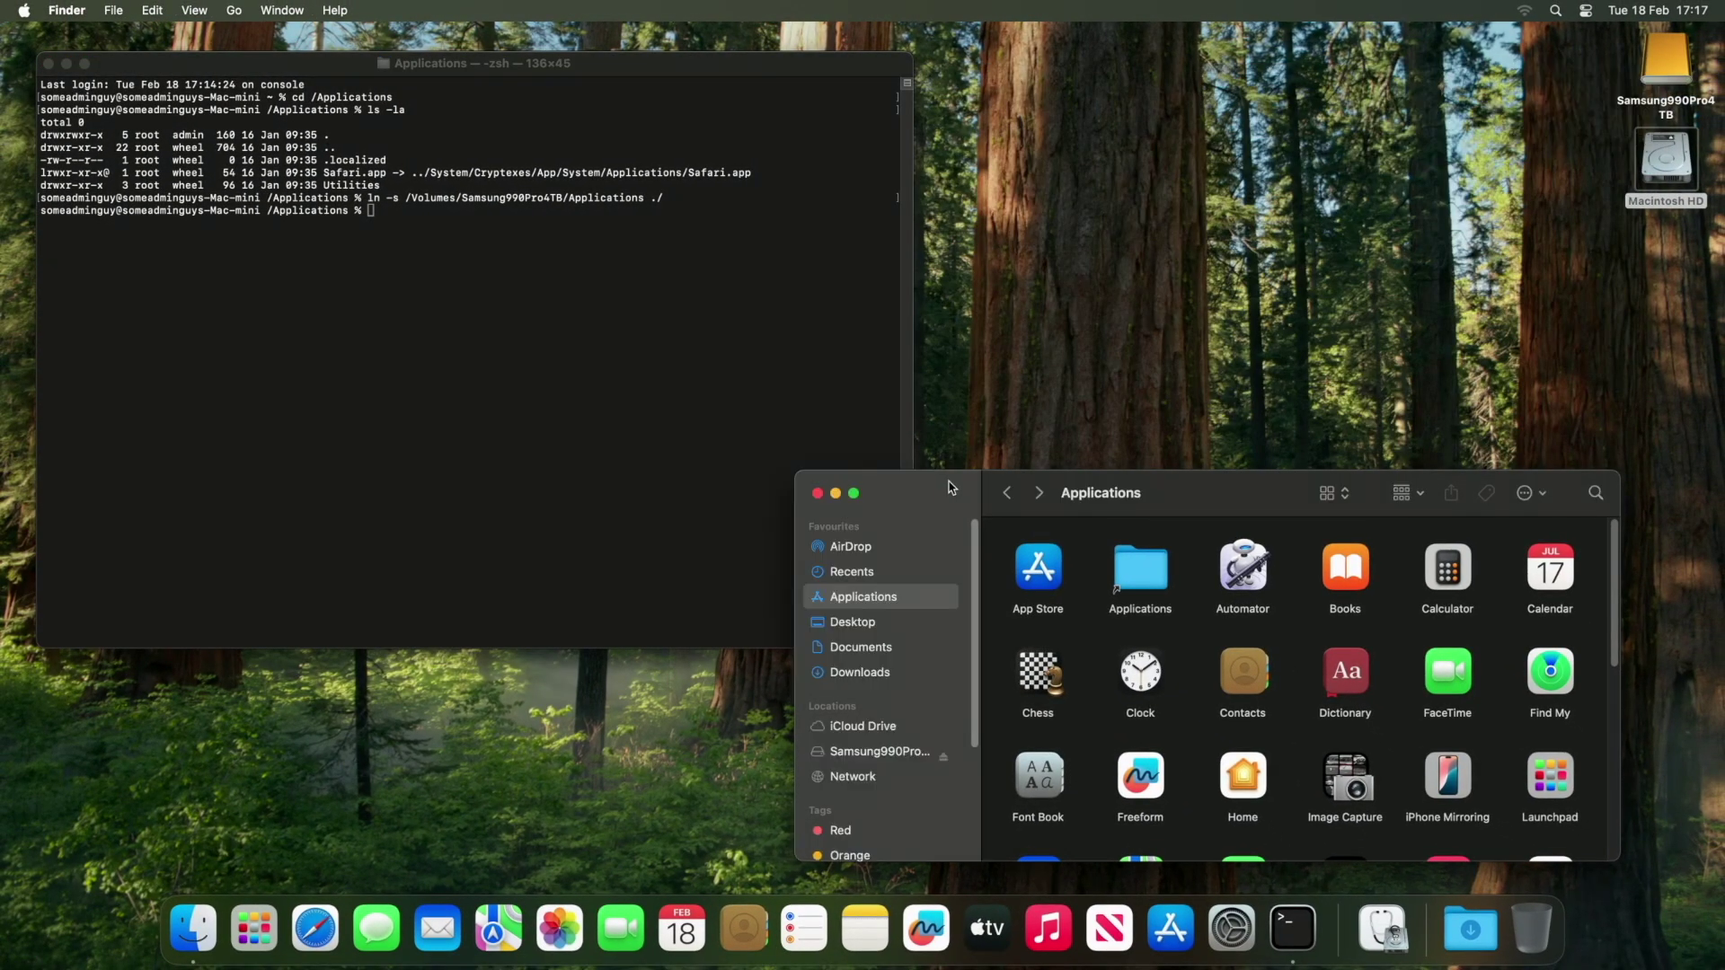
pyautogui.click(836, 493)
pyautogui.moveTo(466, 67); pyautogui.dragTo(1186, 209)
pyautogui.click(653, 411)
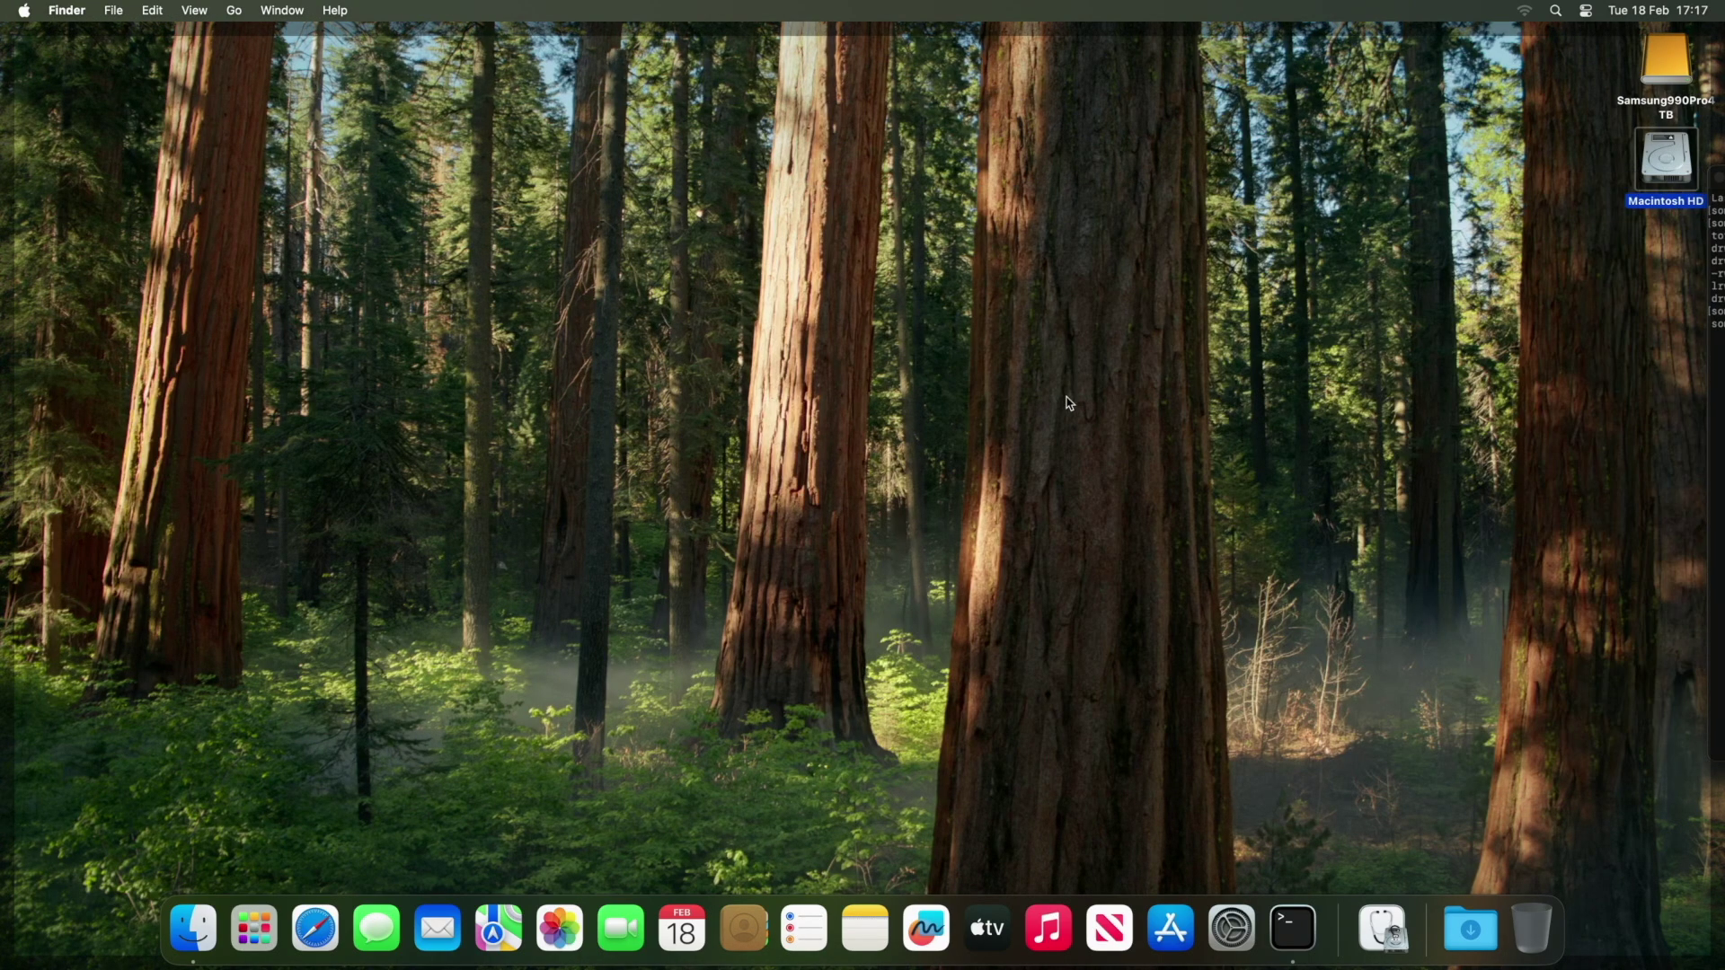
pyautogui.click(1062, 398)
# Run ls -la and pwd to confirm the Applications link to Samsung990Pro4TB.
pyautogui.write('ls -la')
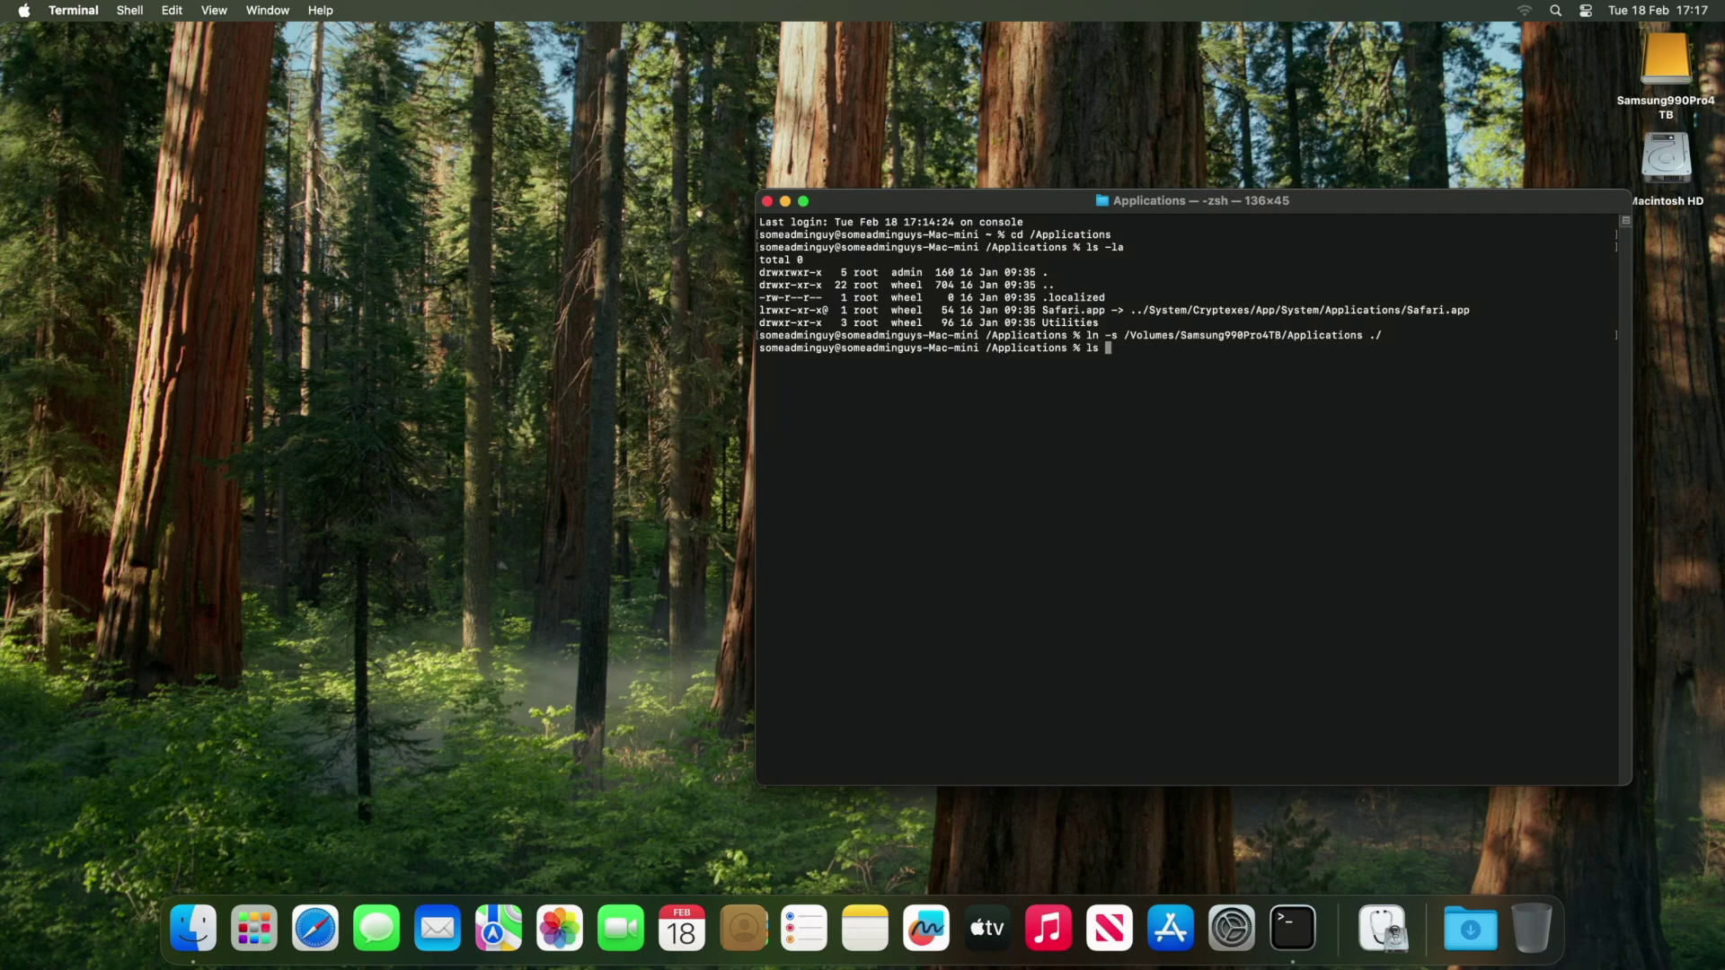
pyautogui.press('Return')
pyautogui.write('pwd')
pyautogui.press('Return')
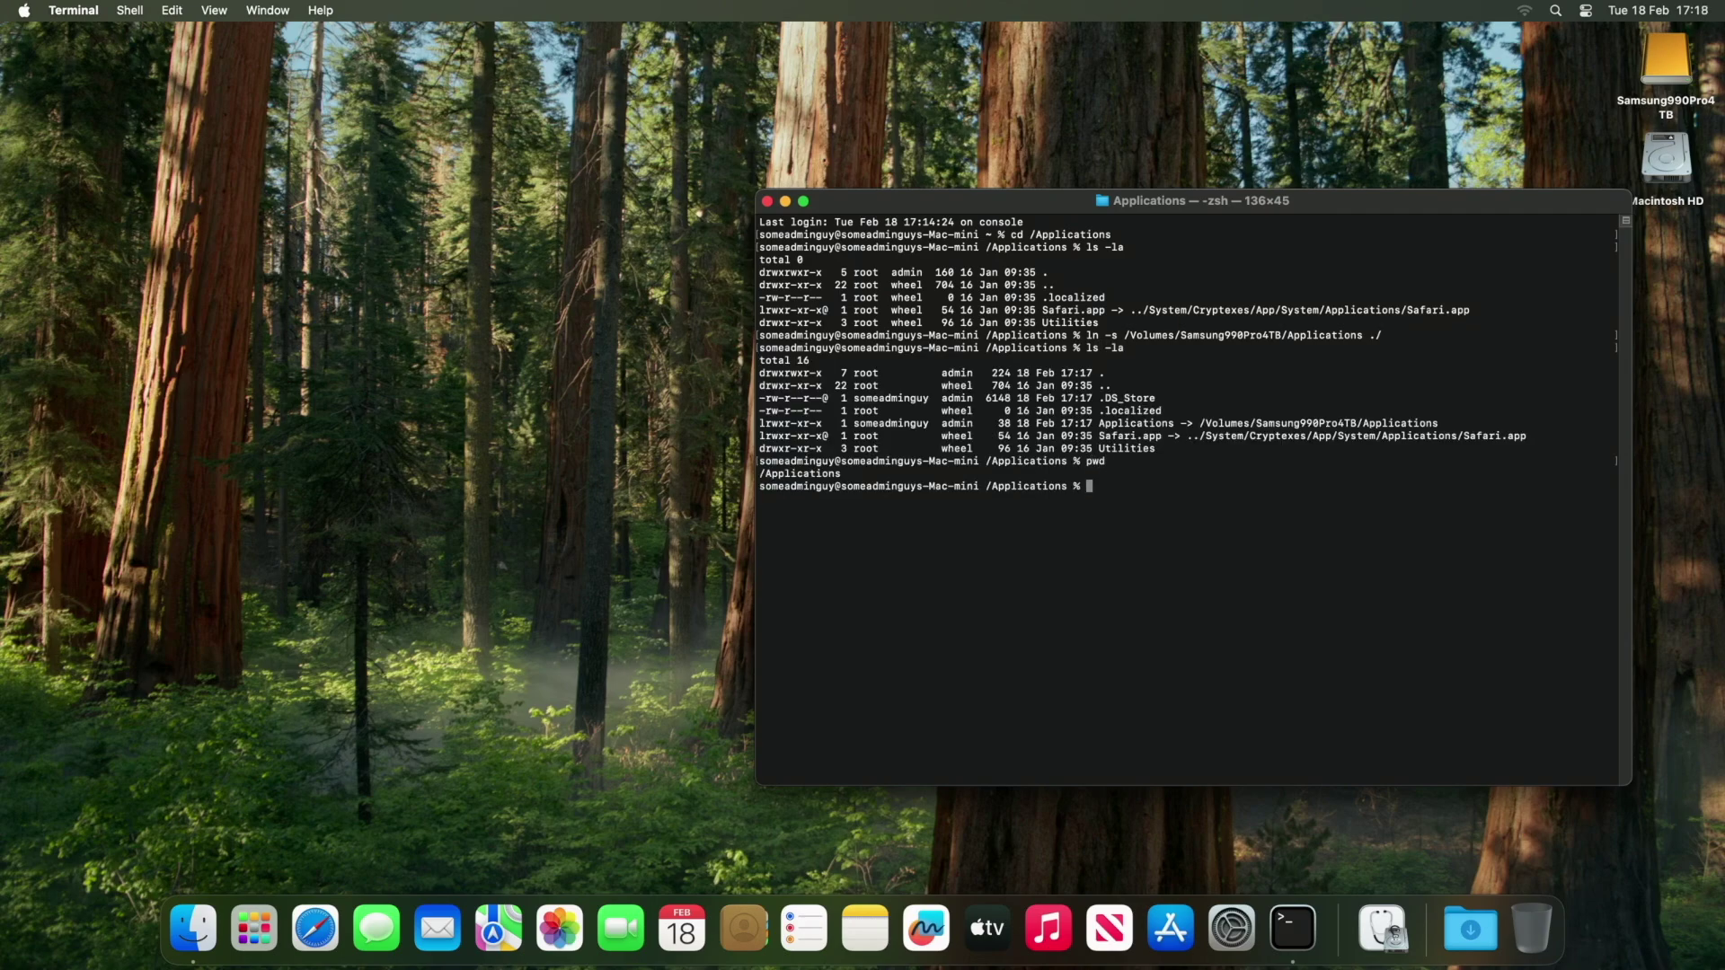
pyautogui.press('Return')
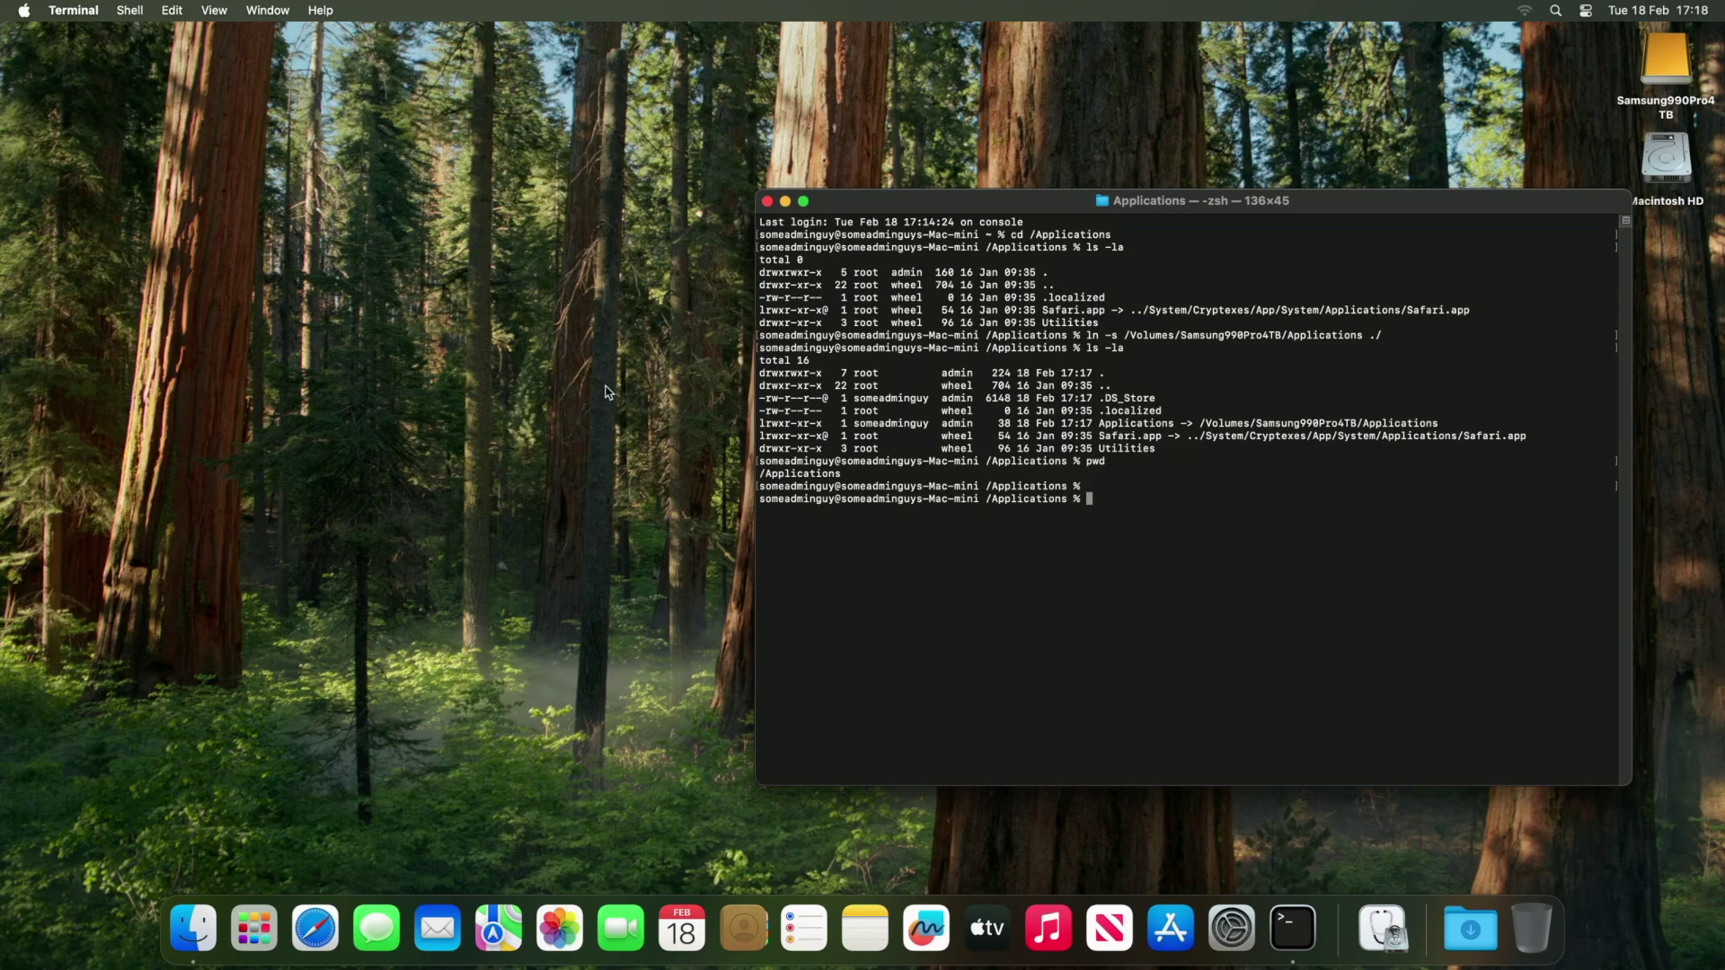
pyautogui.click(24, 11)
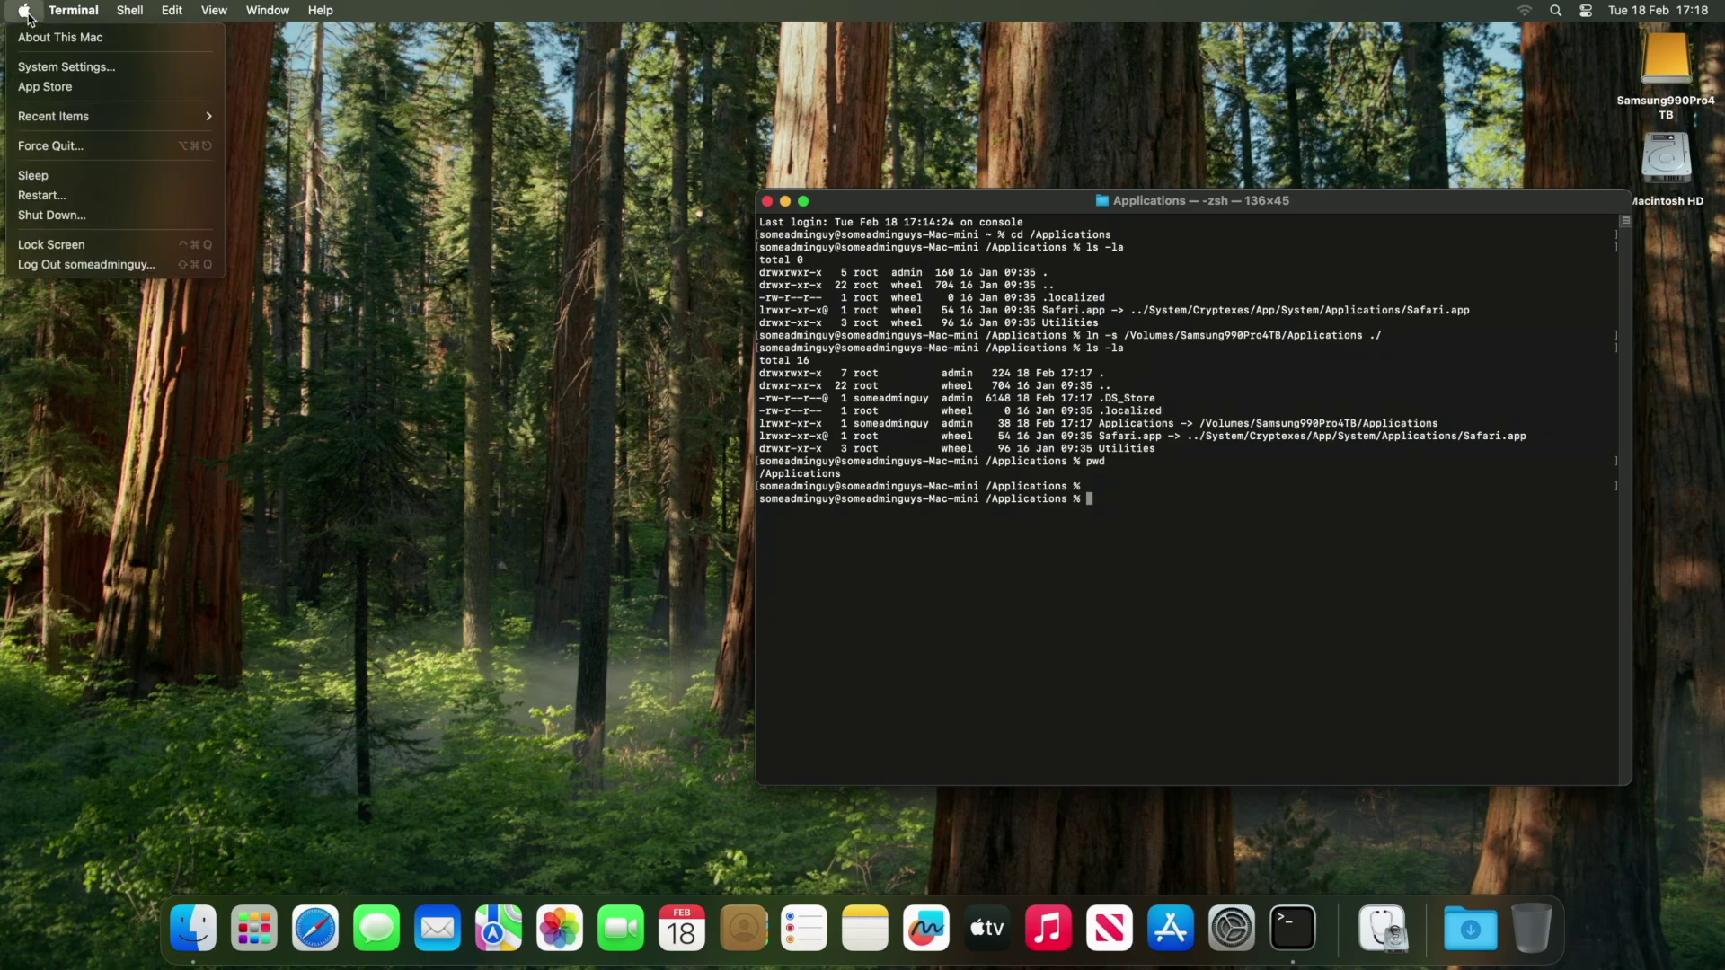
# In Users & Groups, start adding a user and unlock with the admin password.
pyautogui.click(56, 70)
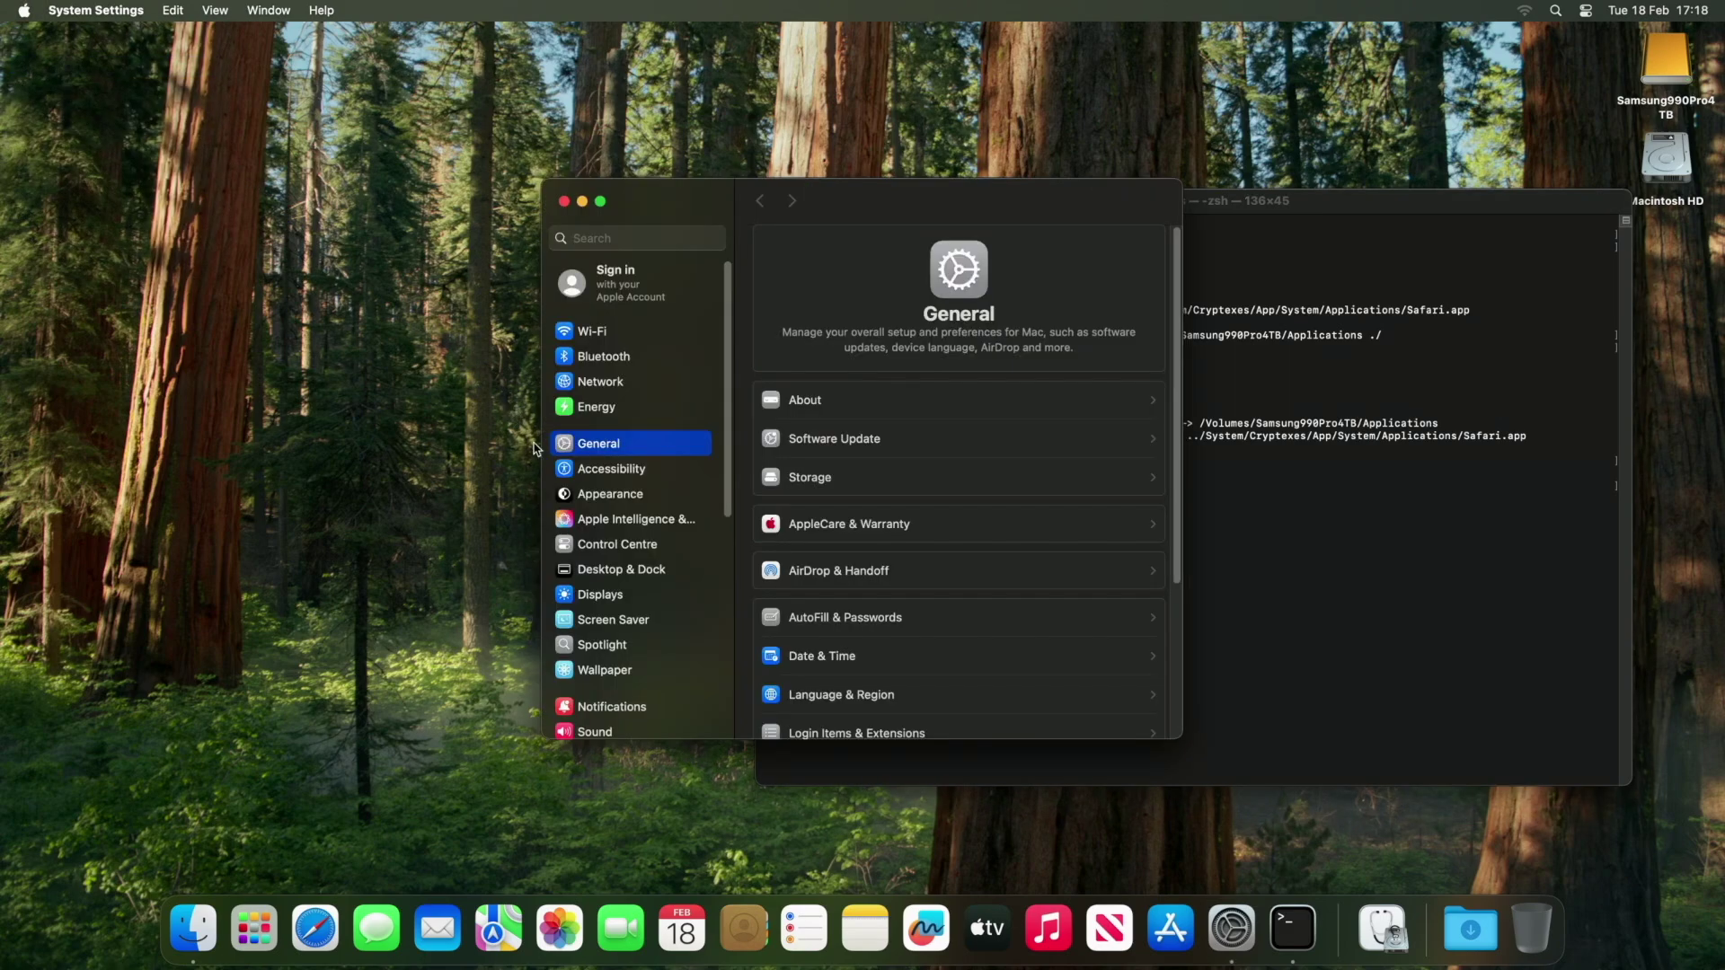
pyautogui.scroll(-5, 644, 502)
pyautogui.scroll(-3, 643, 498)
pyautogui.click(628, 518)
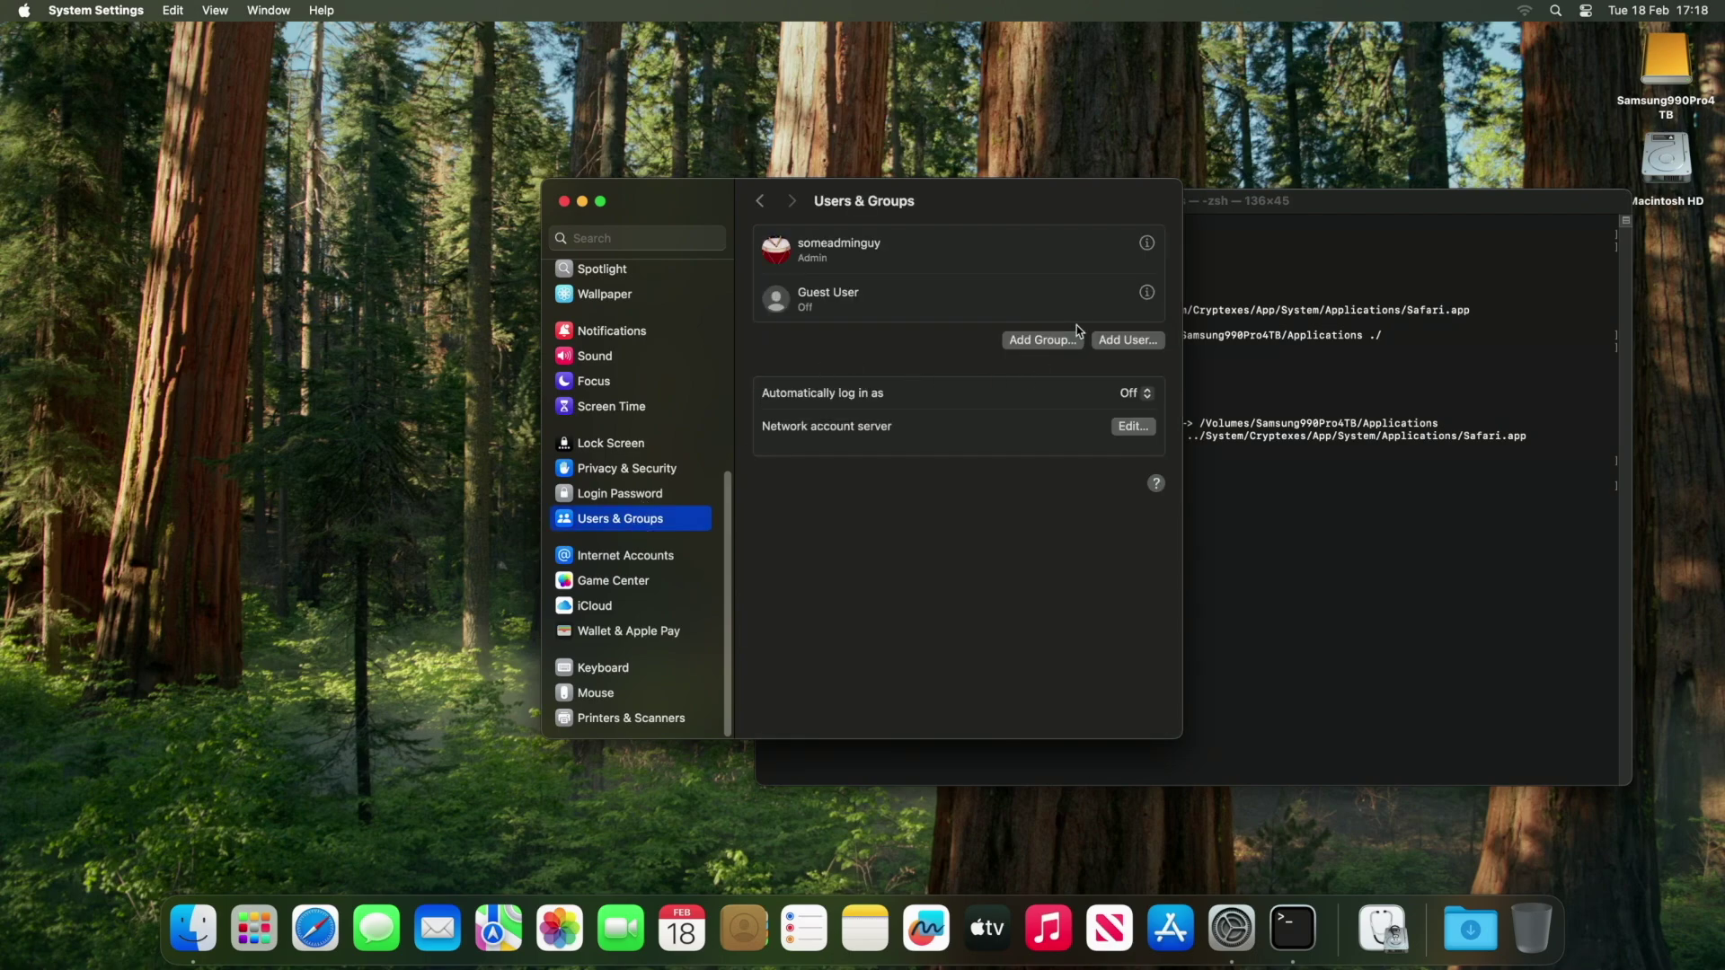
pyautogui.click(1121, 342)
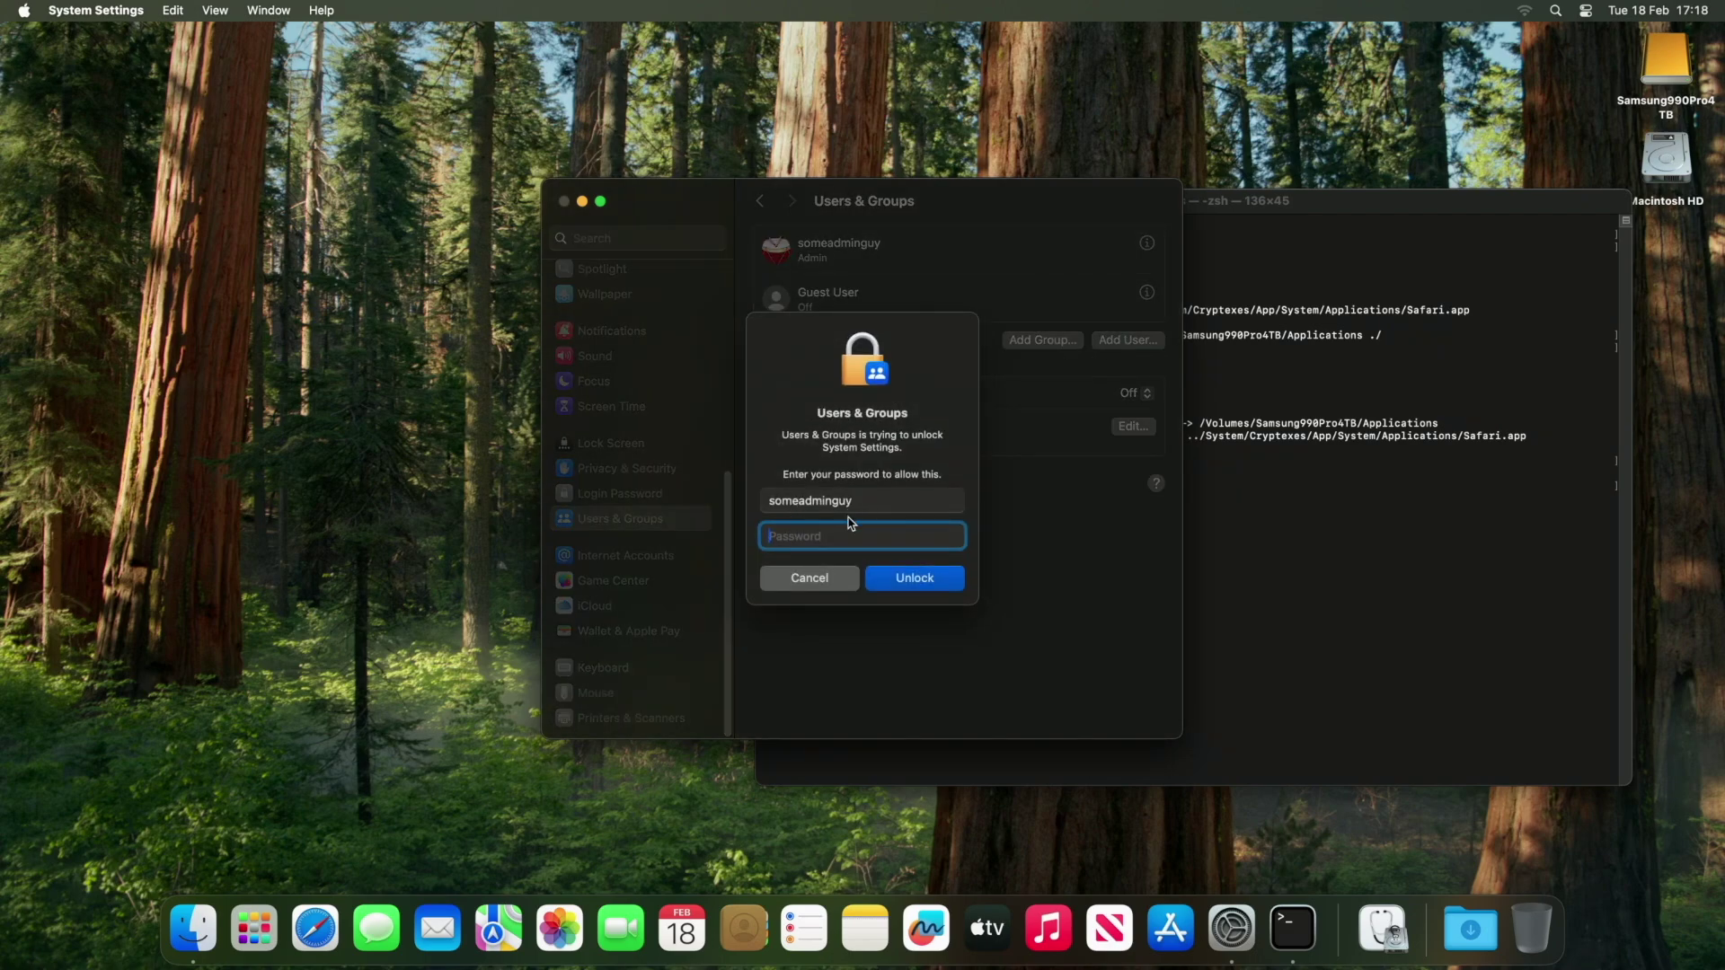
pyautogui.write('••••••••')
pyautogui.press('Return')
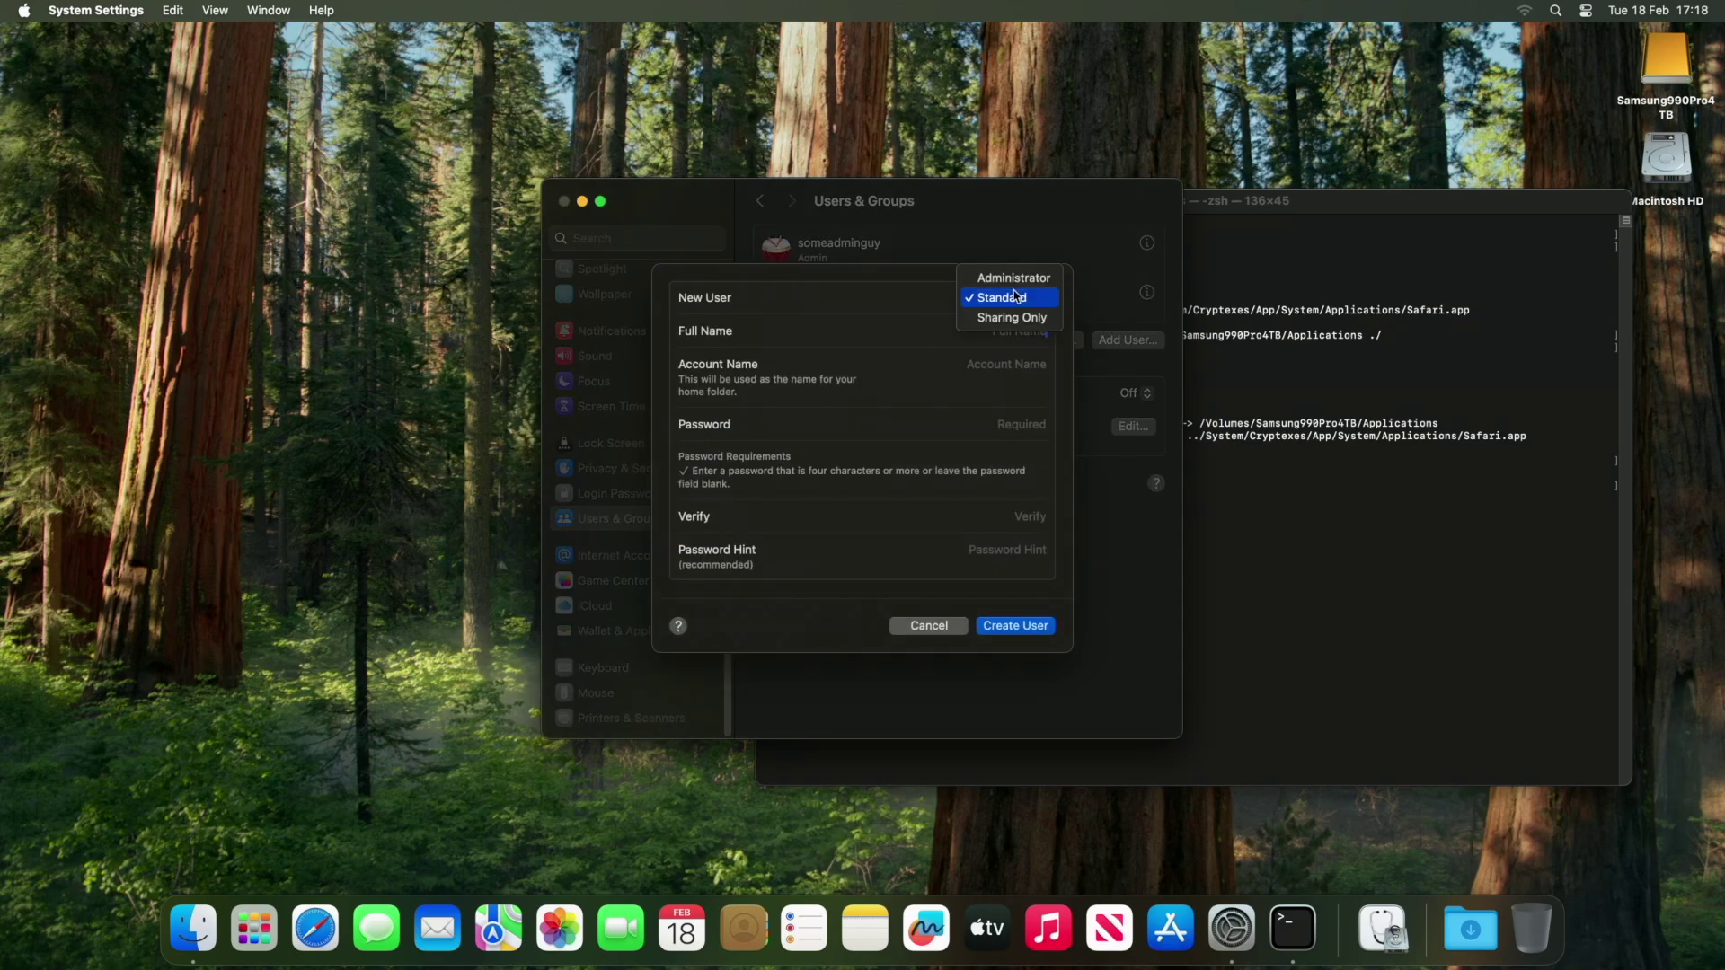
# Create an Administrator account, entering its full name and a password.
pyautogui.click(1014, 278)
pyautogui.write('Som')
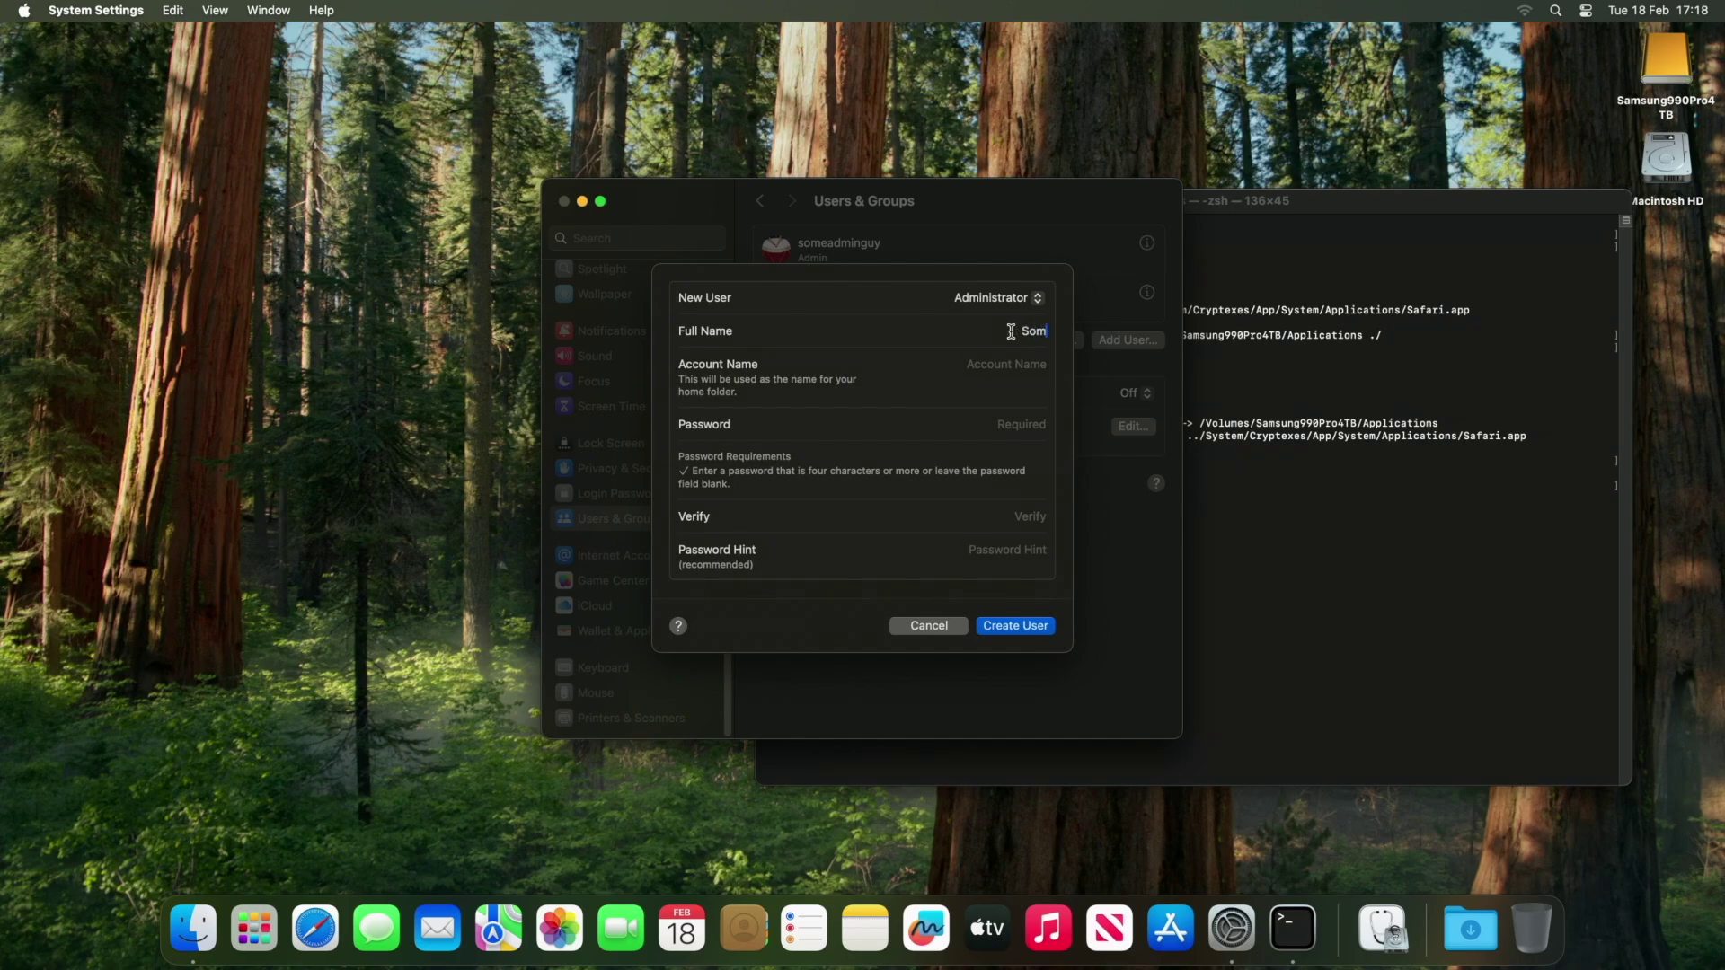
pyautogui.write('eTechGuy')
pyautogui.press('Tab')
pyautogui.click(1036, 424)
pyautogui.write('aaaaaaaa')
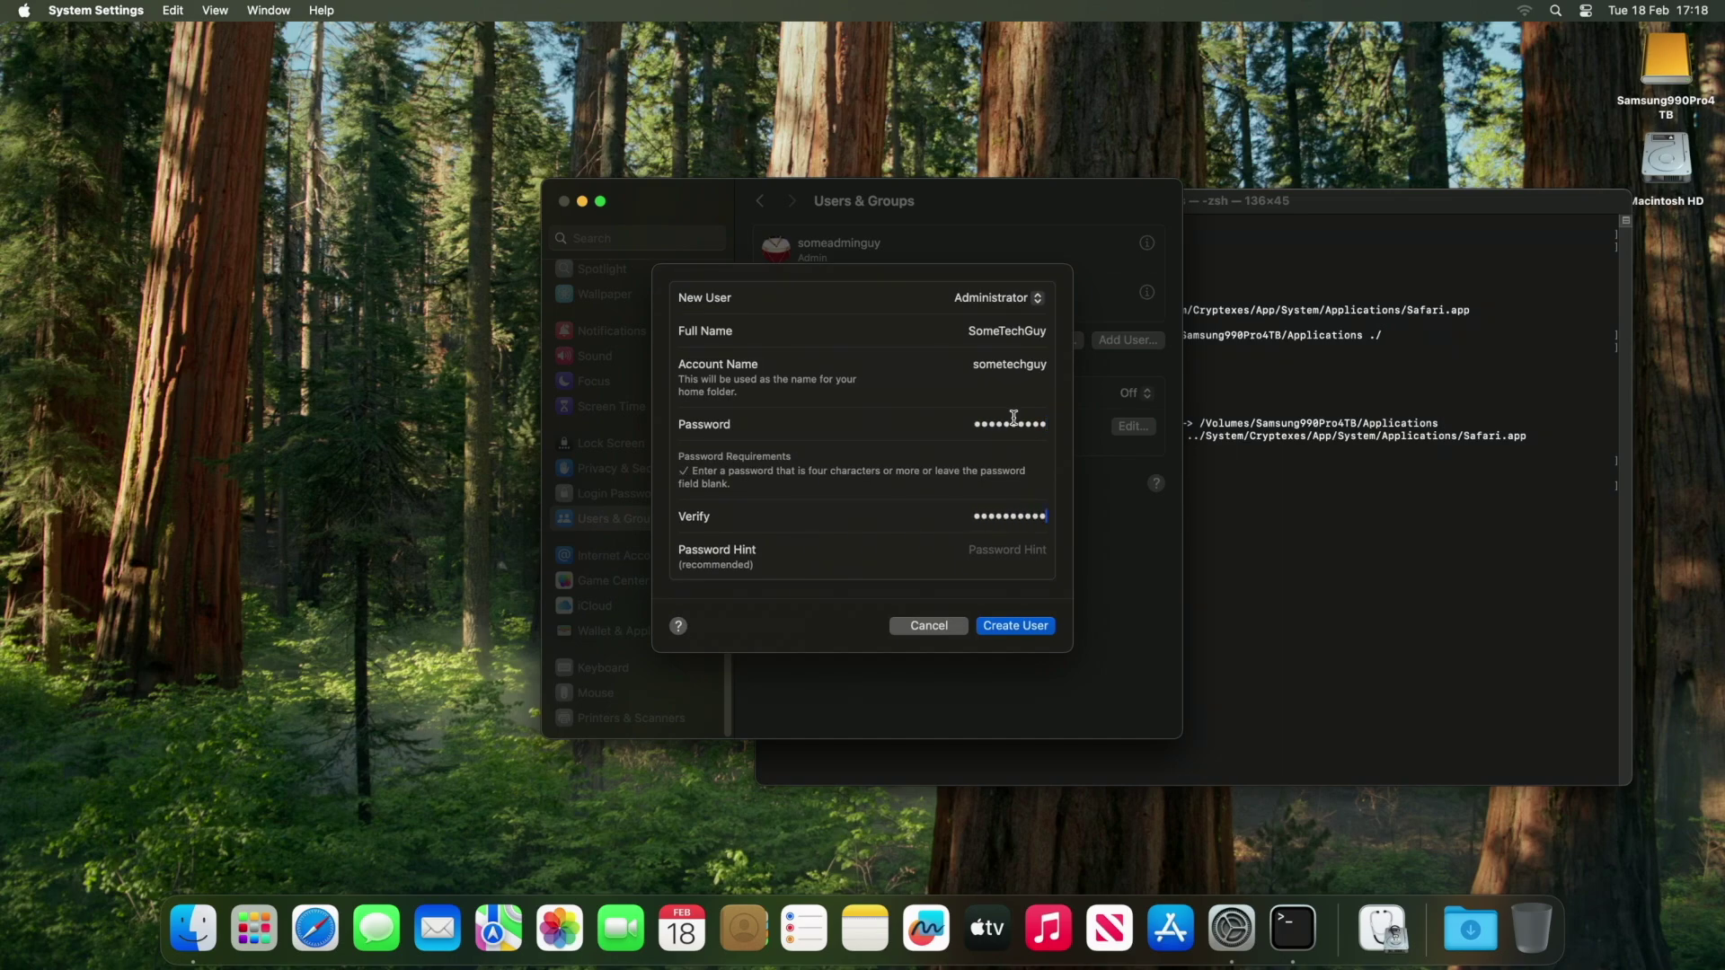
pyautogui.click(1012, 628)
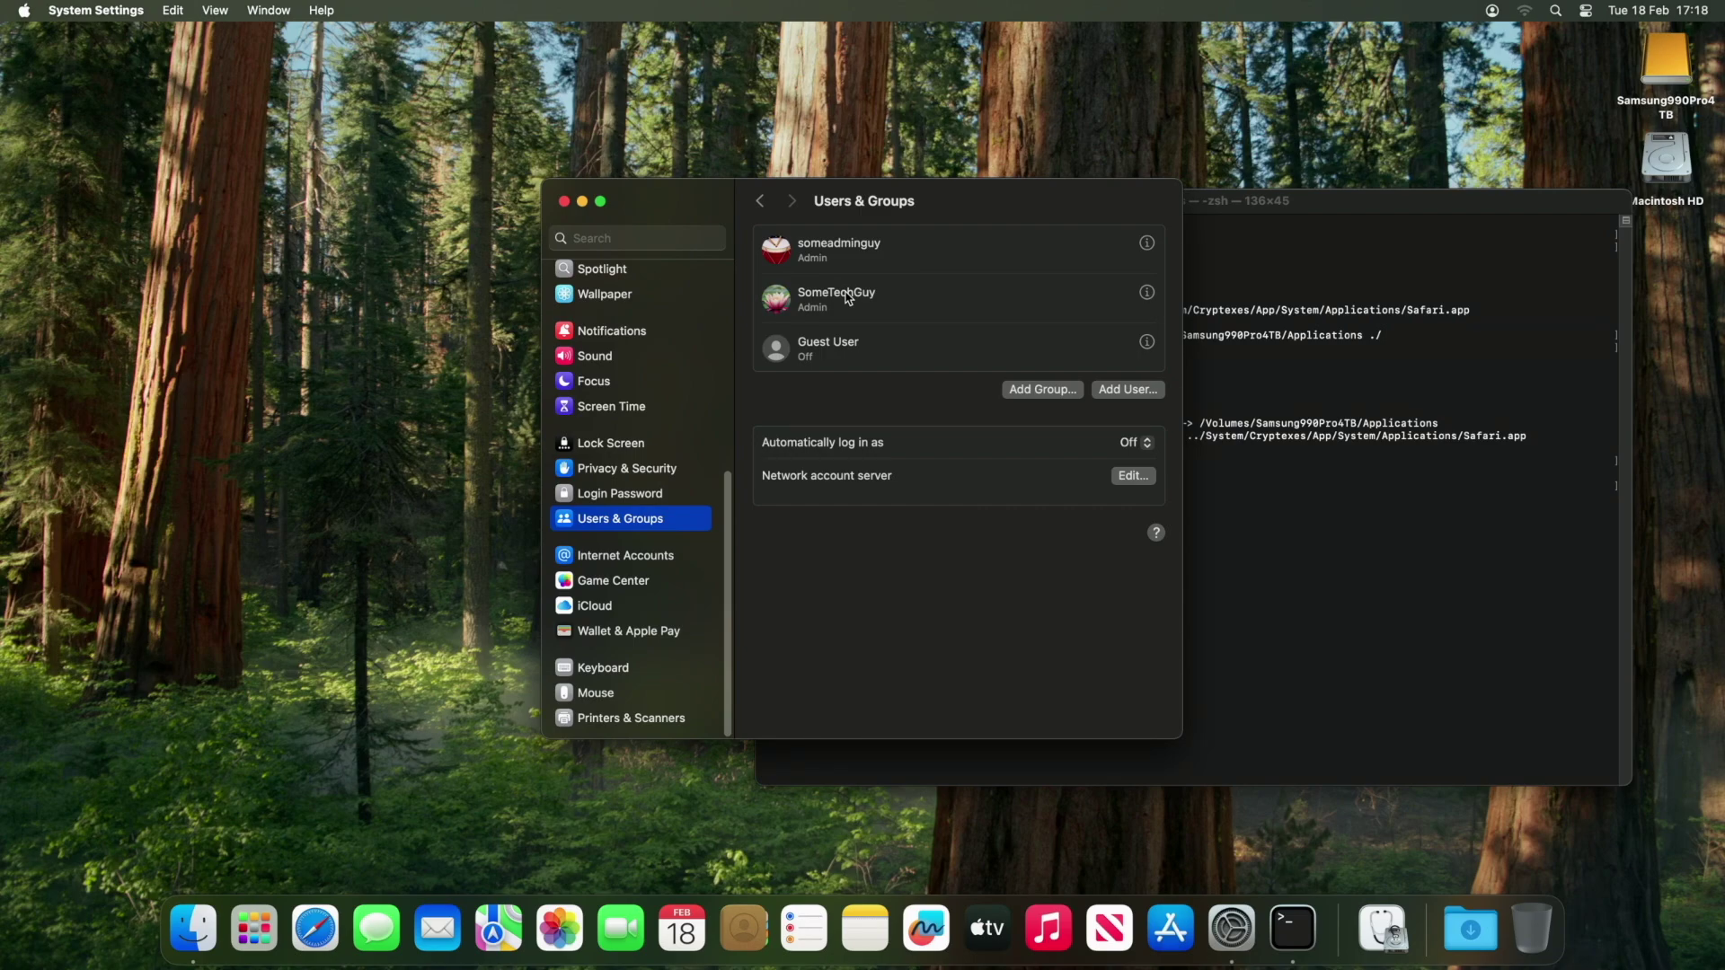
# Open the Users folders on both Macintosh HD and the Samsung990Pro4TB drive.
pyautogui.moveTo(931, 216); pyautogui.dragTo(474, 212)
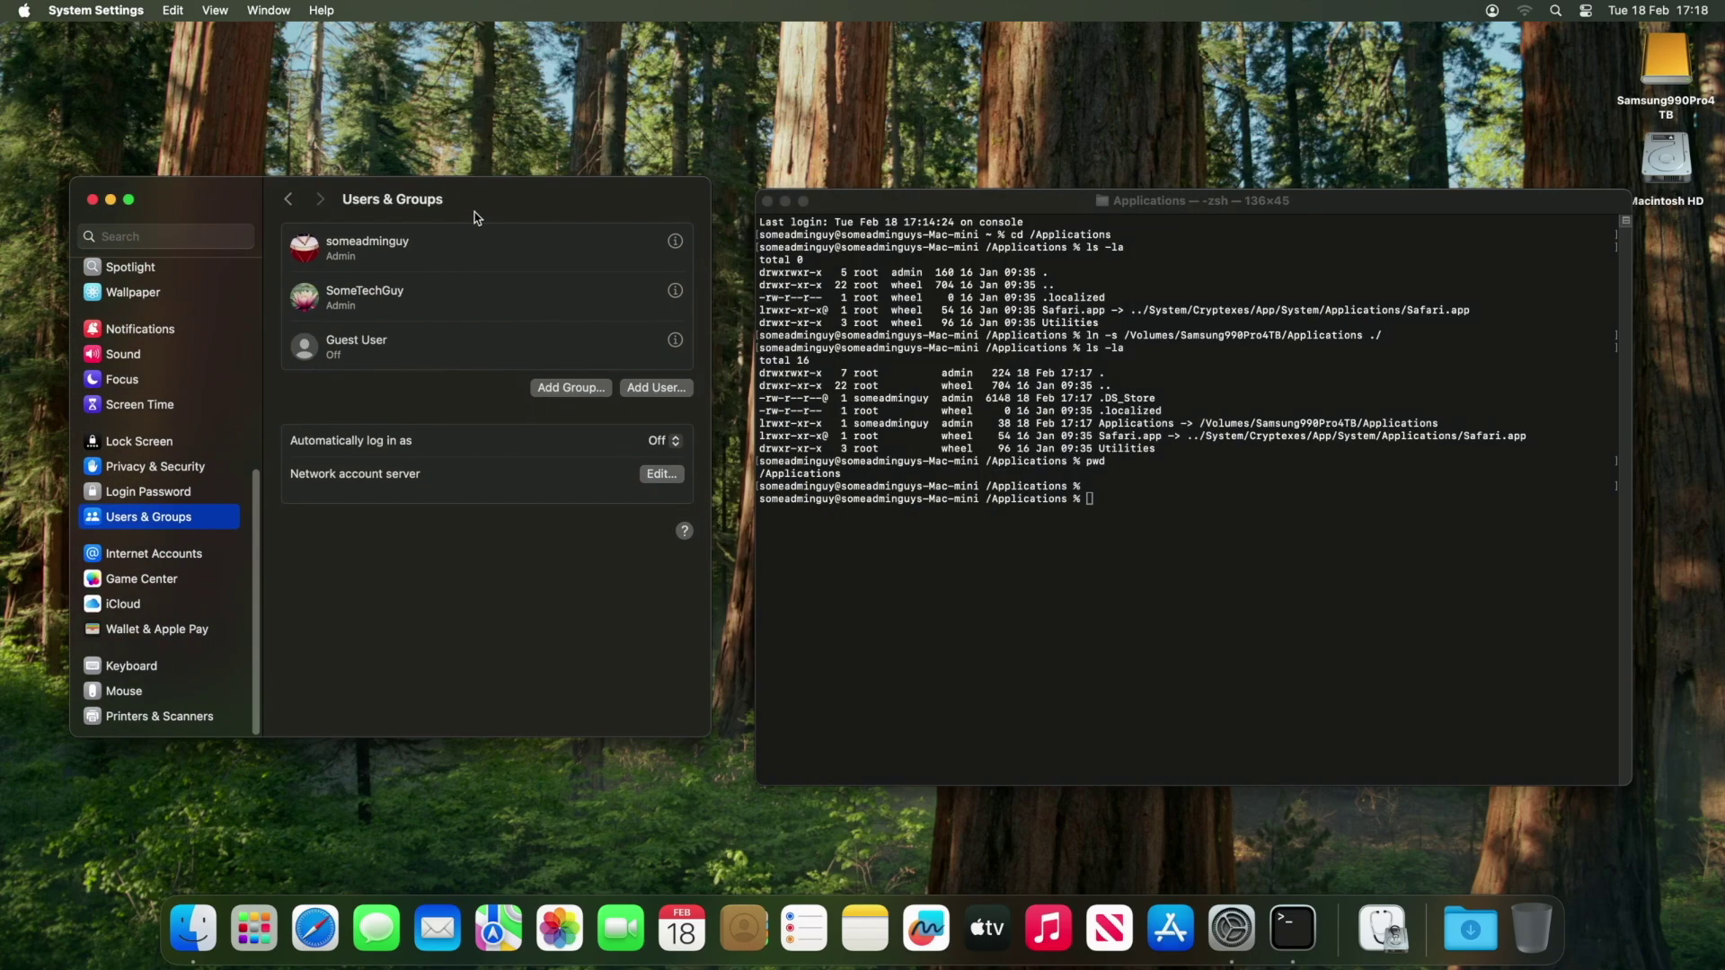
pyautogui.click(1671, 65)
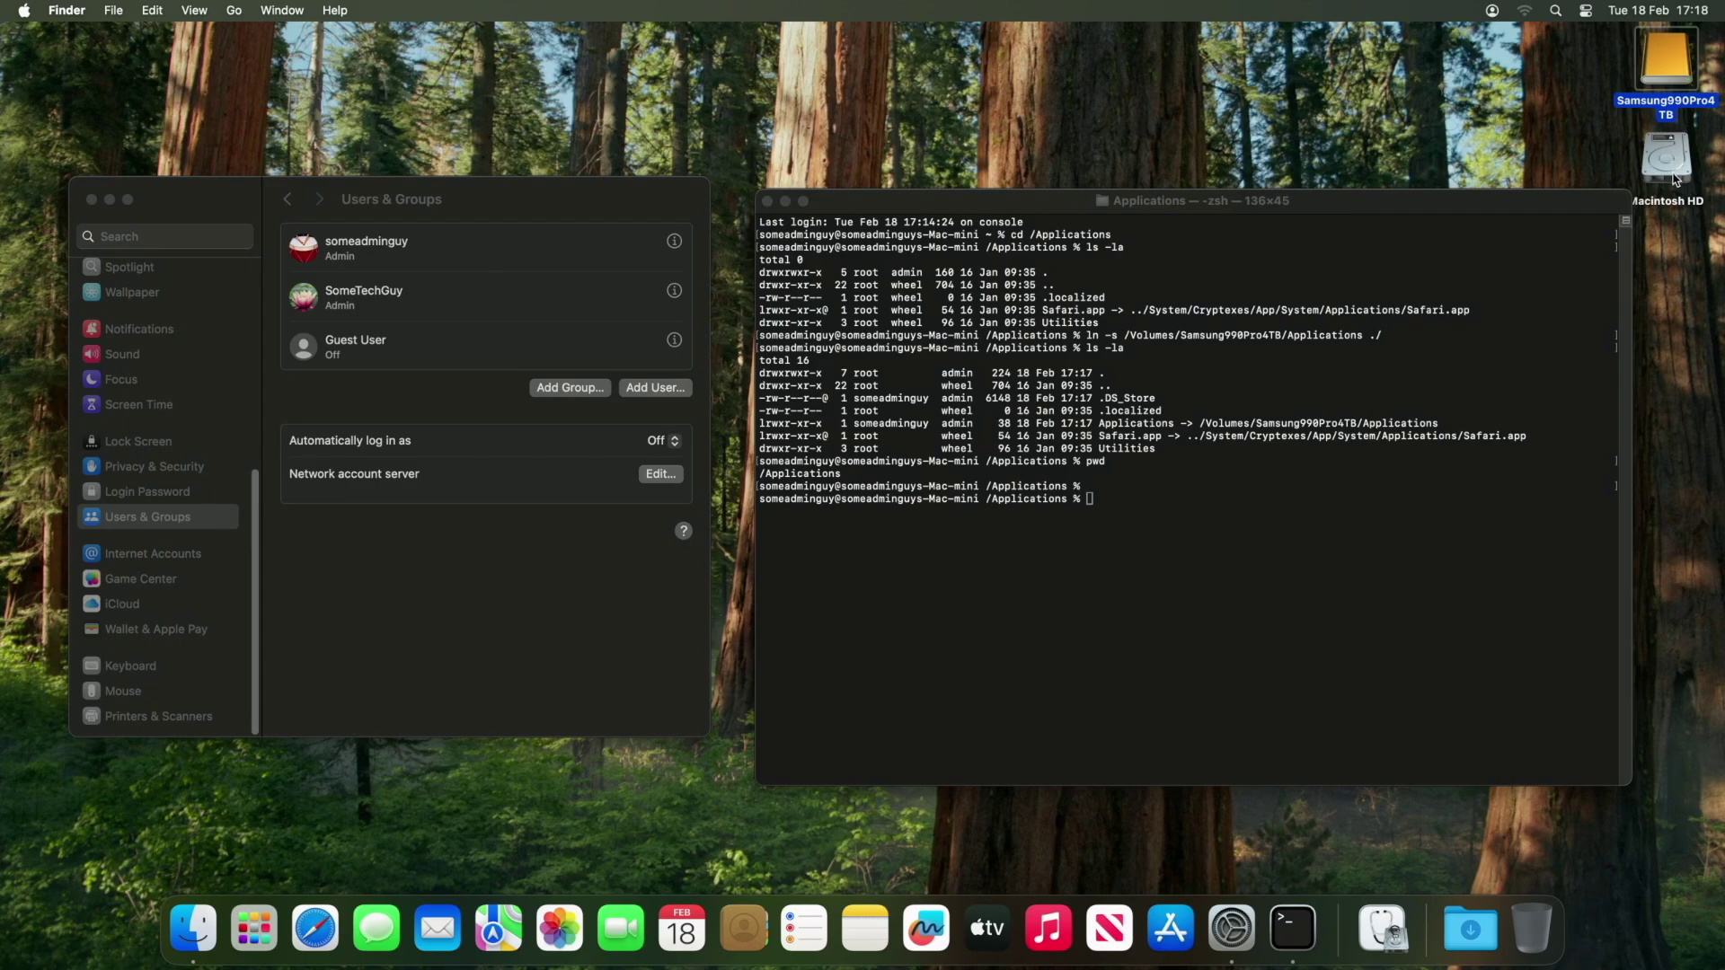
pyautogui.doubleClick(1663, 62)
pyautogui.doubleClick(1672, 151)
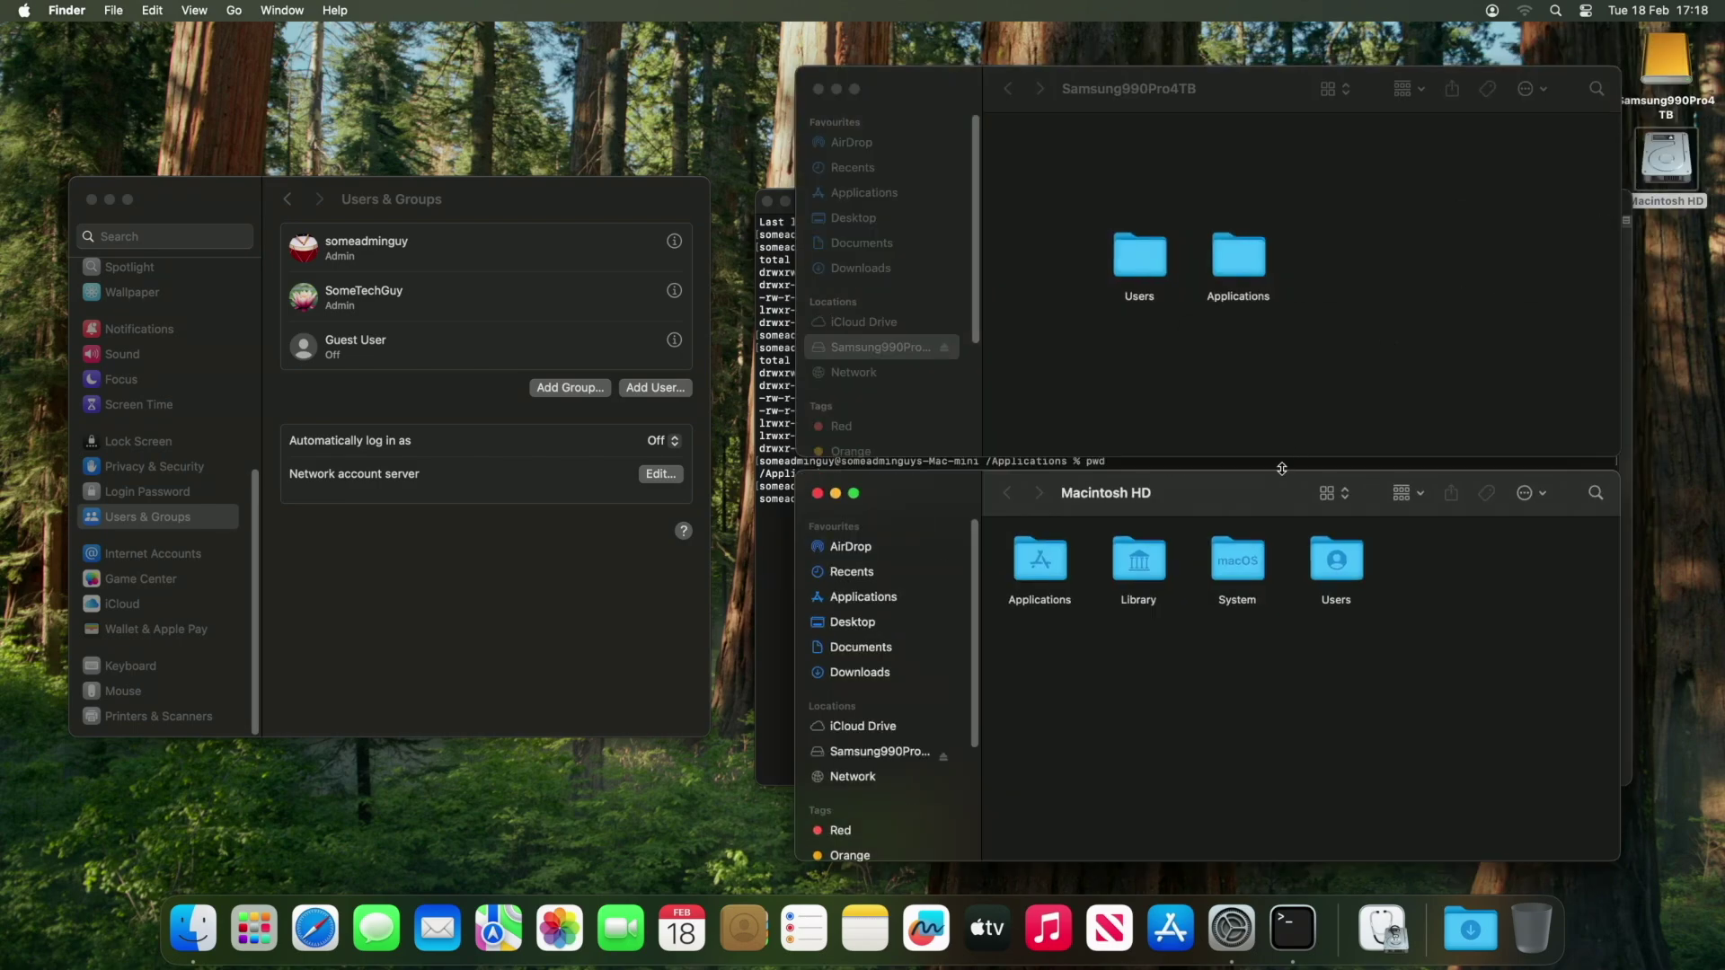
pyautogui.doubleClick(1335, 564)
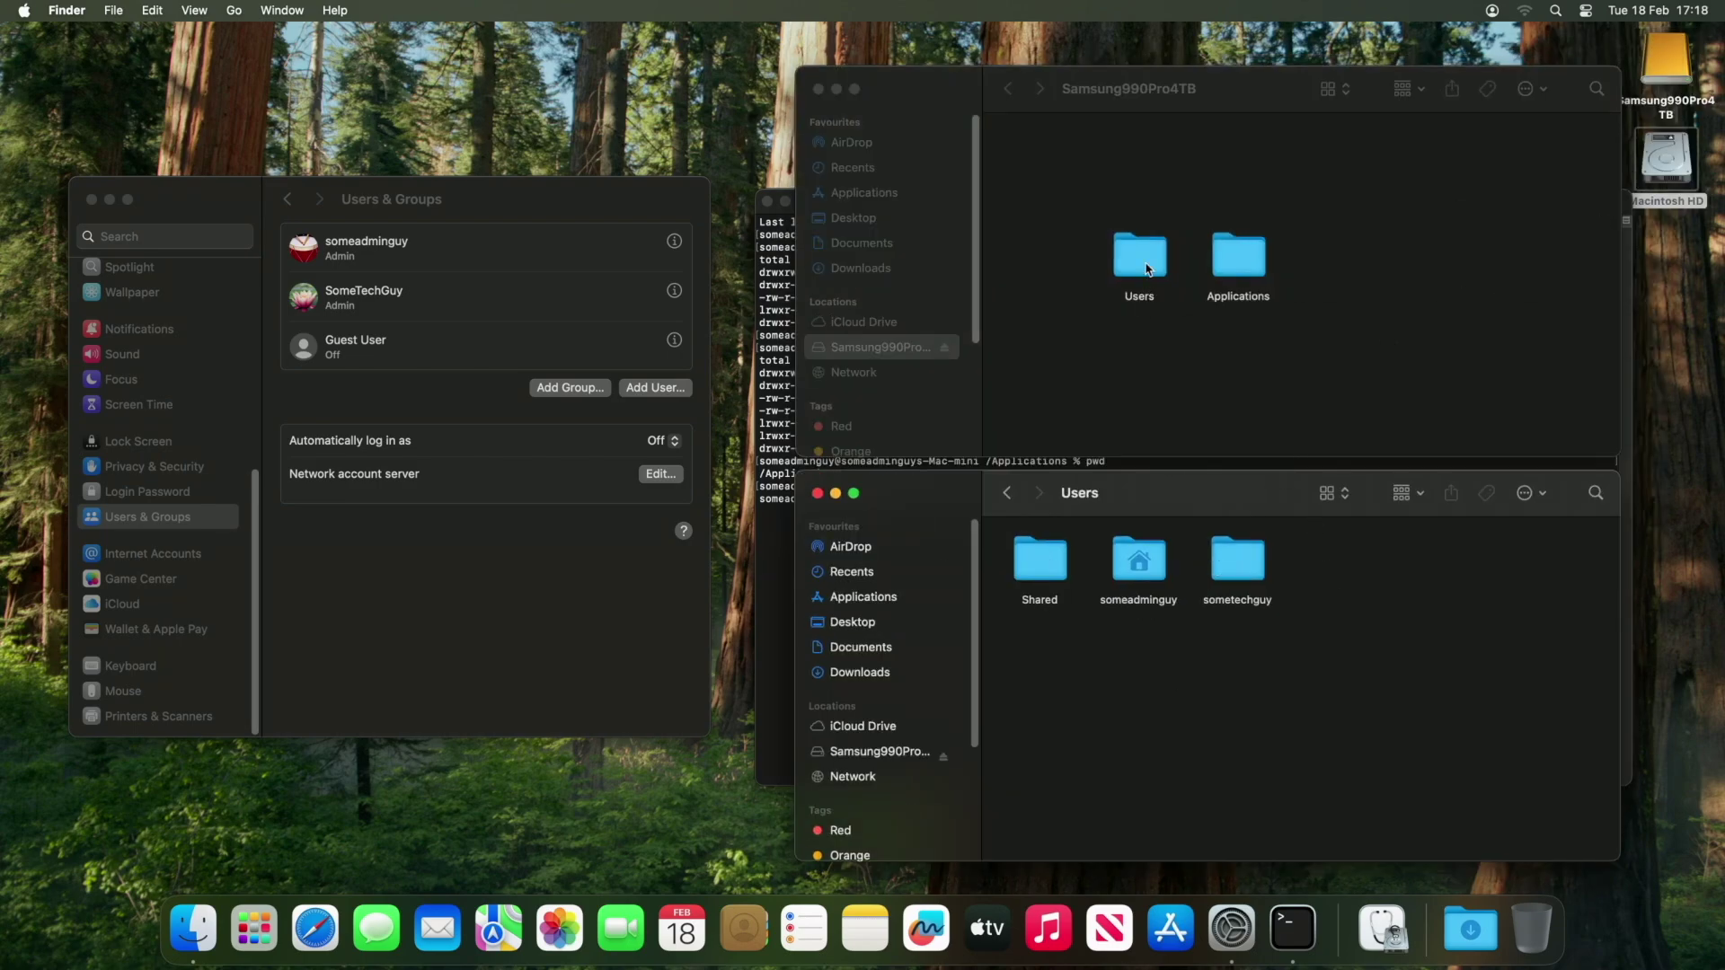
pyautogui.doubleClick(1141, 261)
# Inspect the new user's folder, then move it into Samsung990Pro4TB's Users, authenticating.
pyautogui.click(1236, 566)
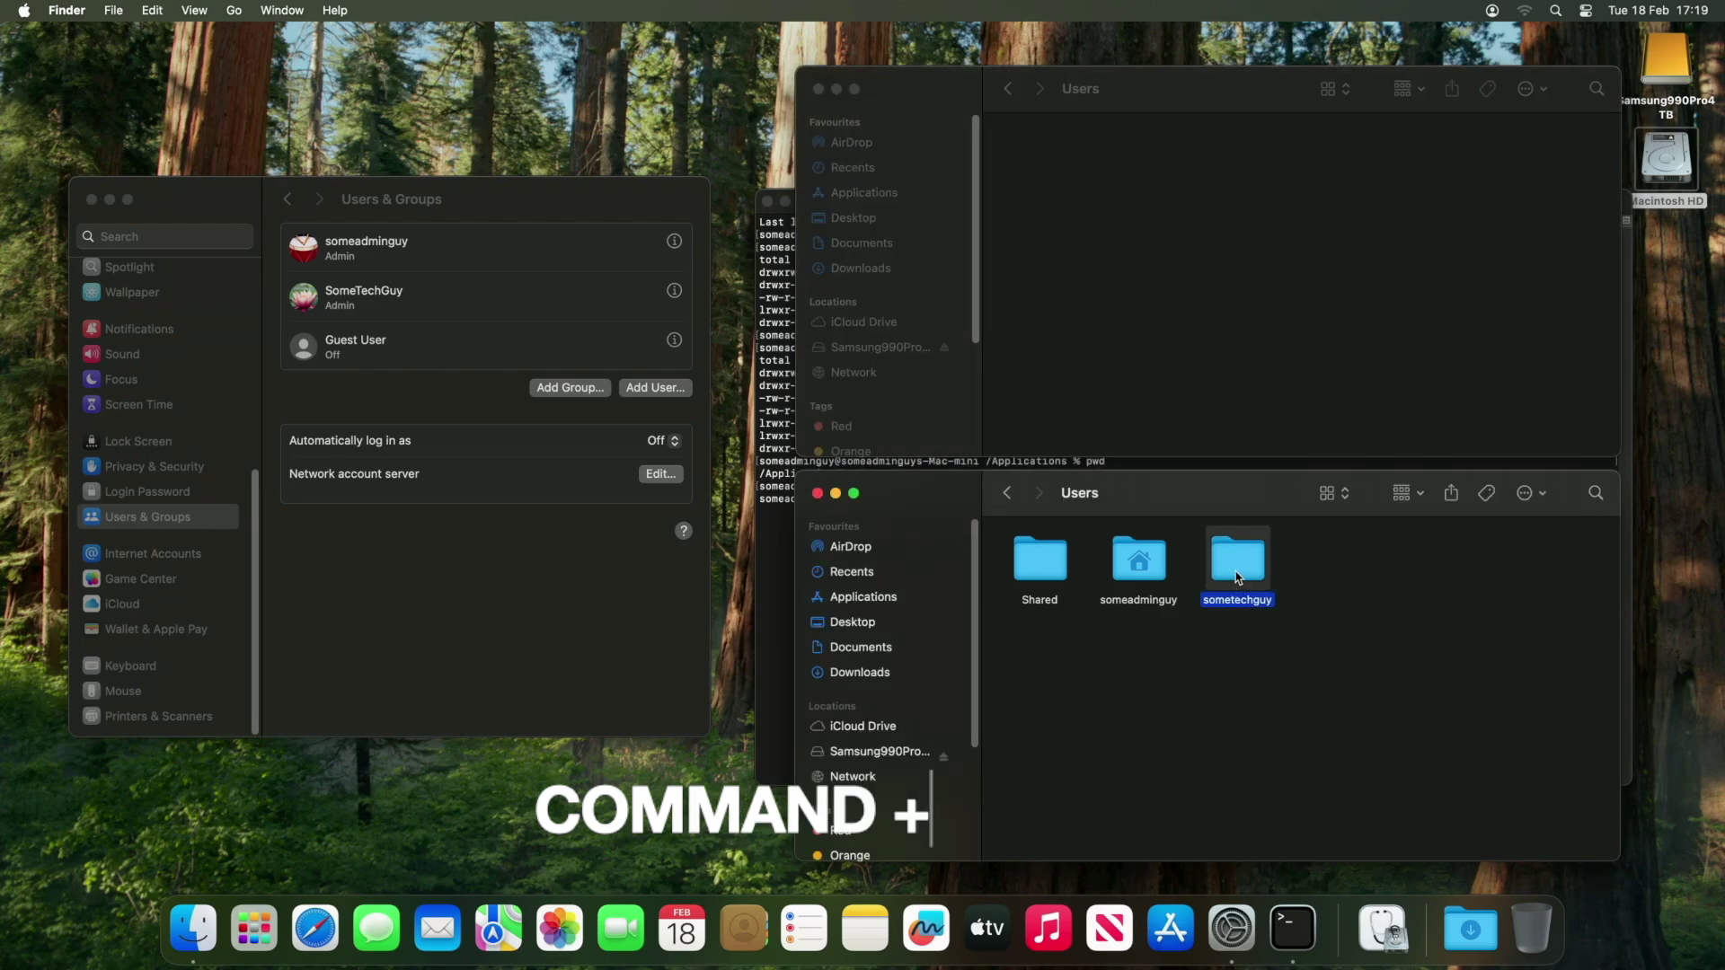
pyautogui.doubleClick(1235, 575)
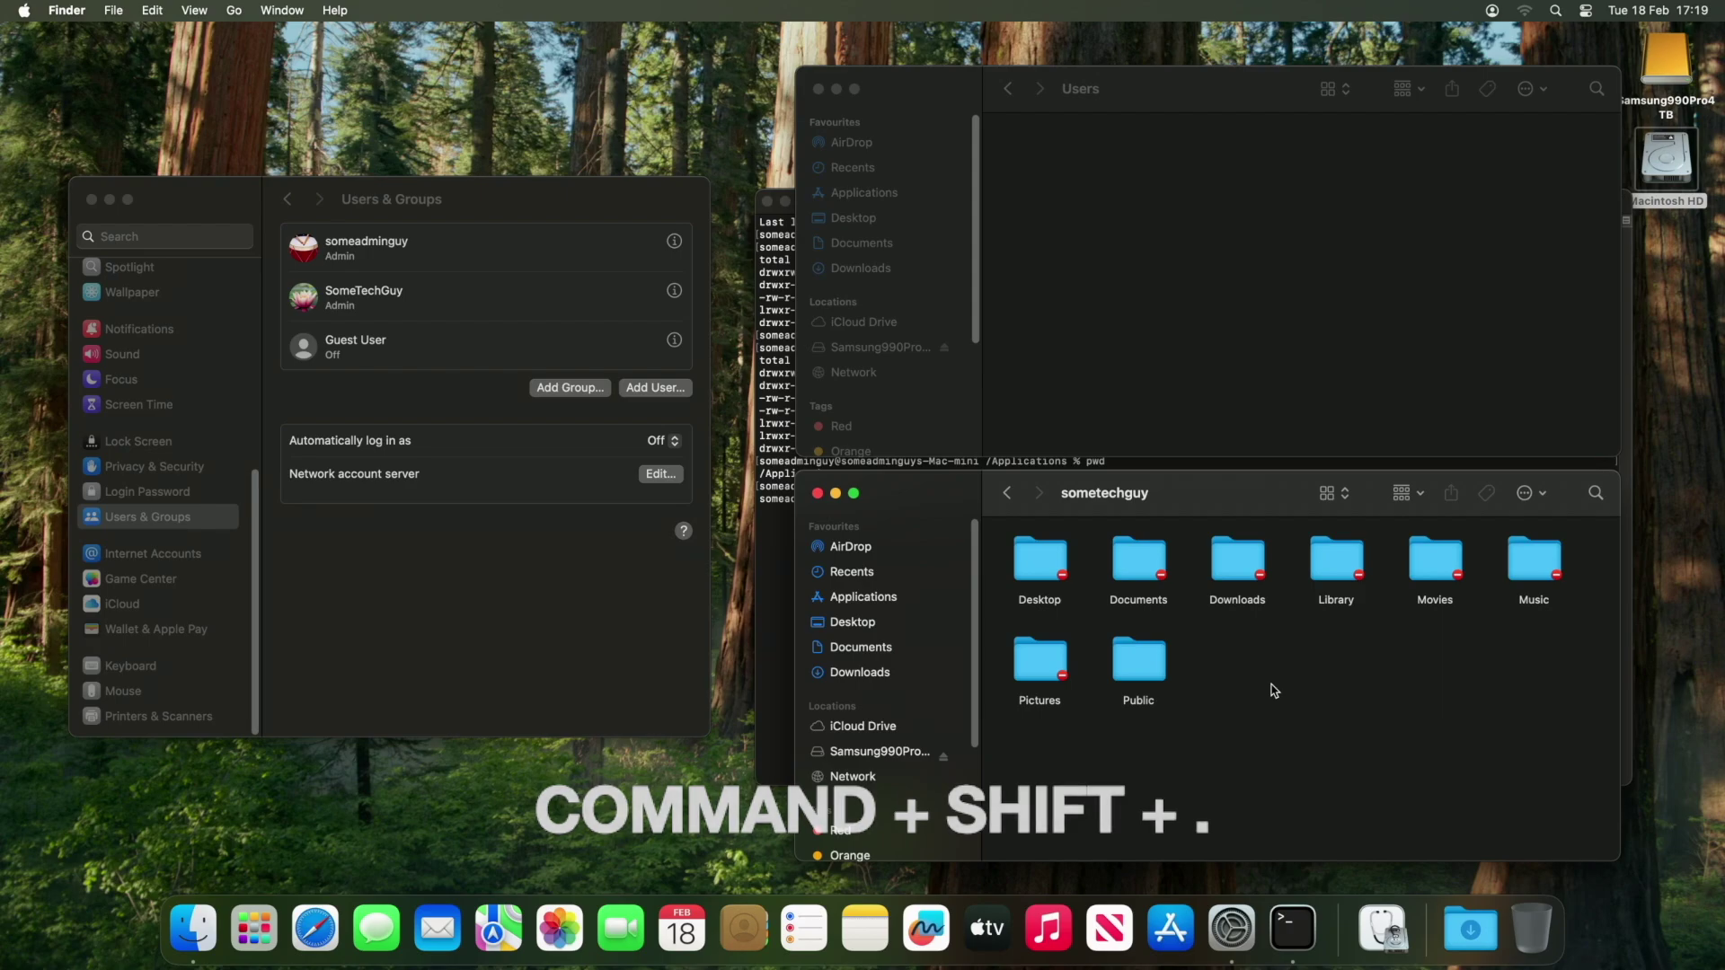
pyautogui.press('super+shift+period')
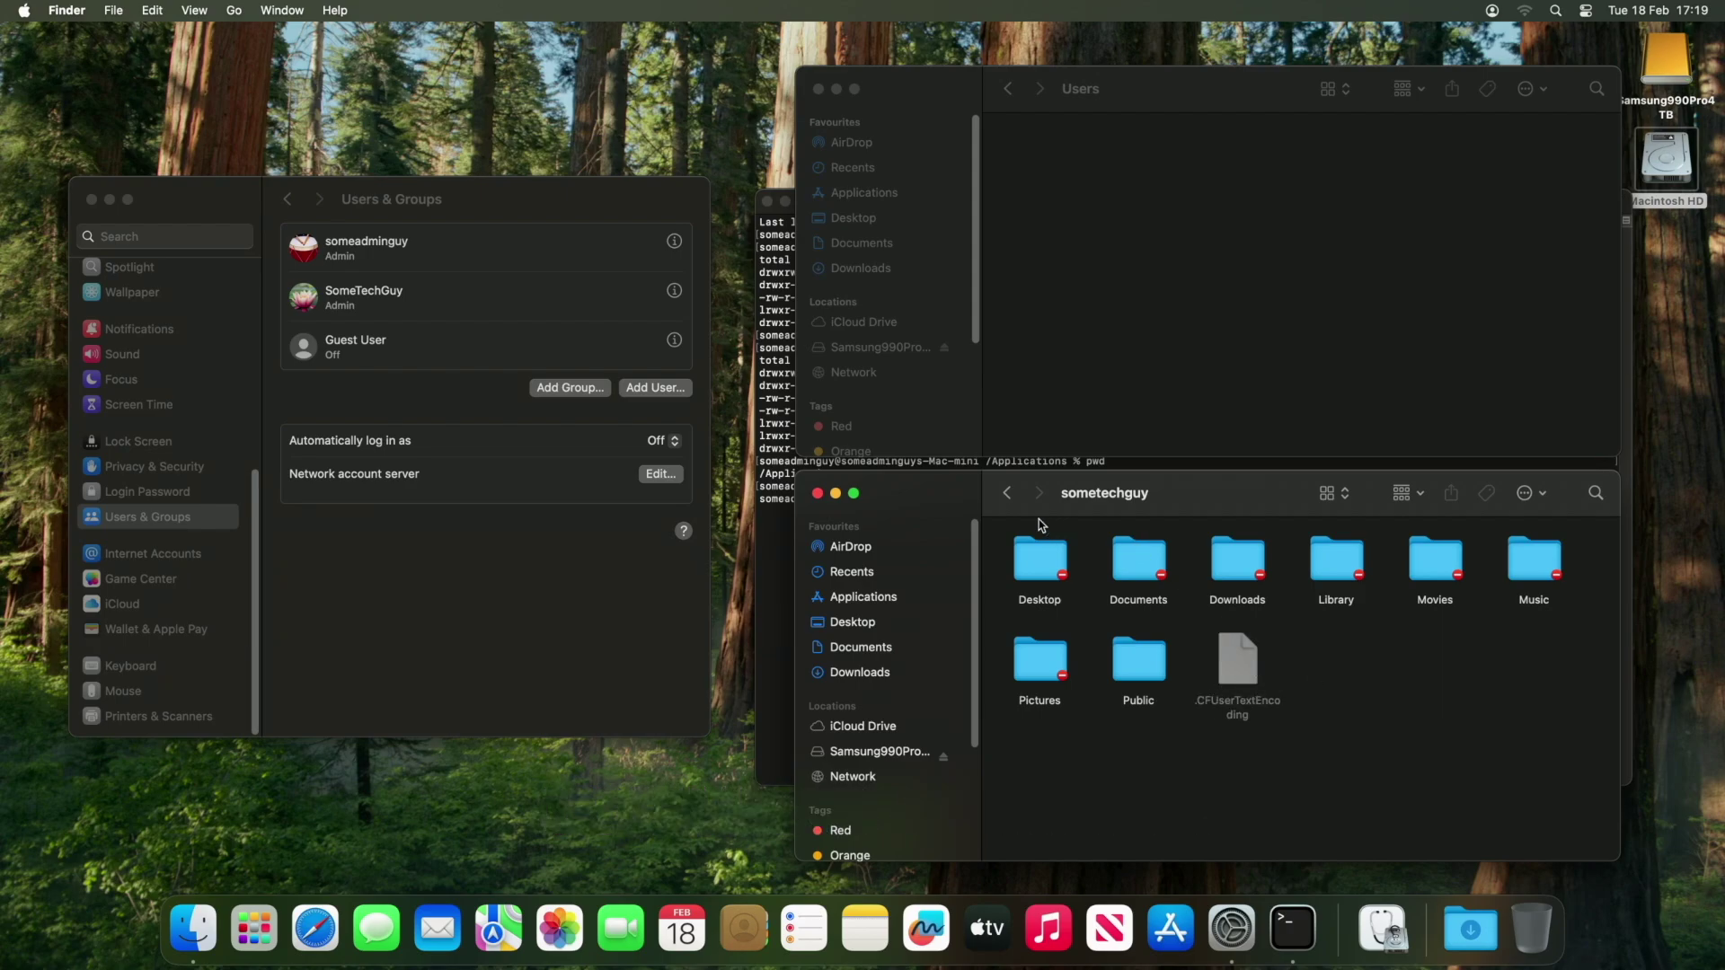
pyautogui.click(1007, 492)
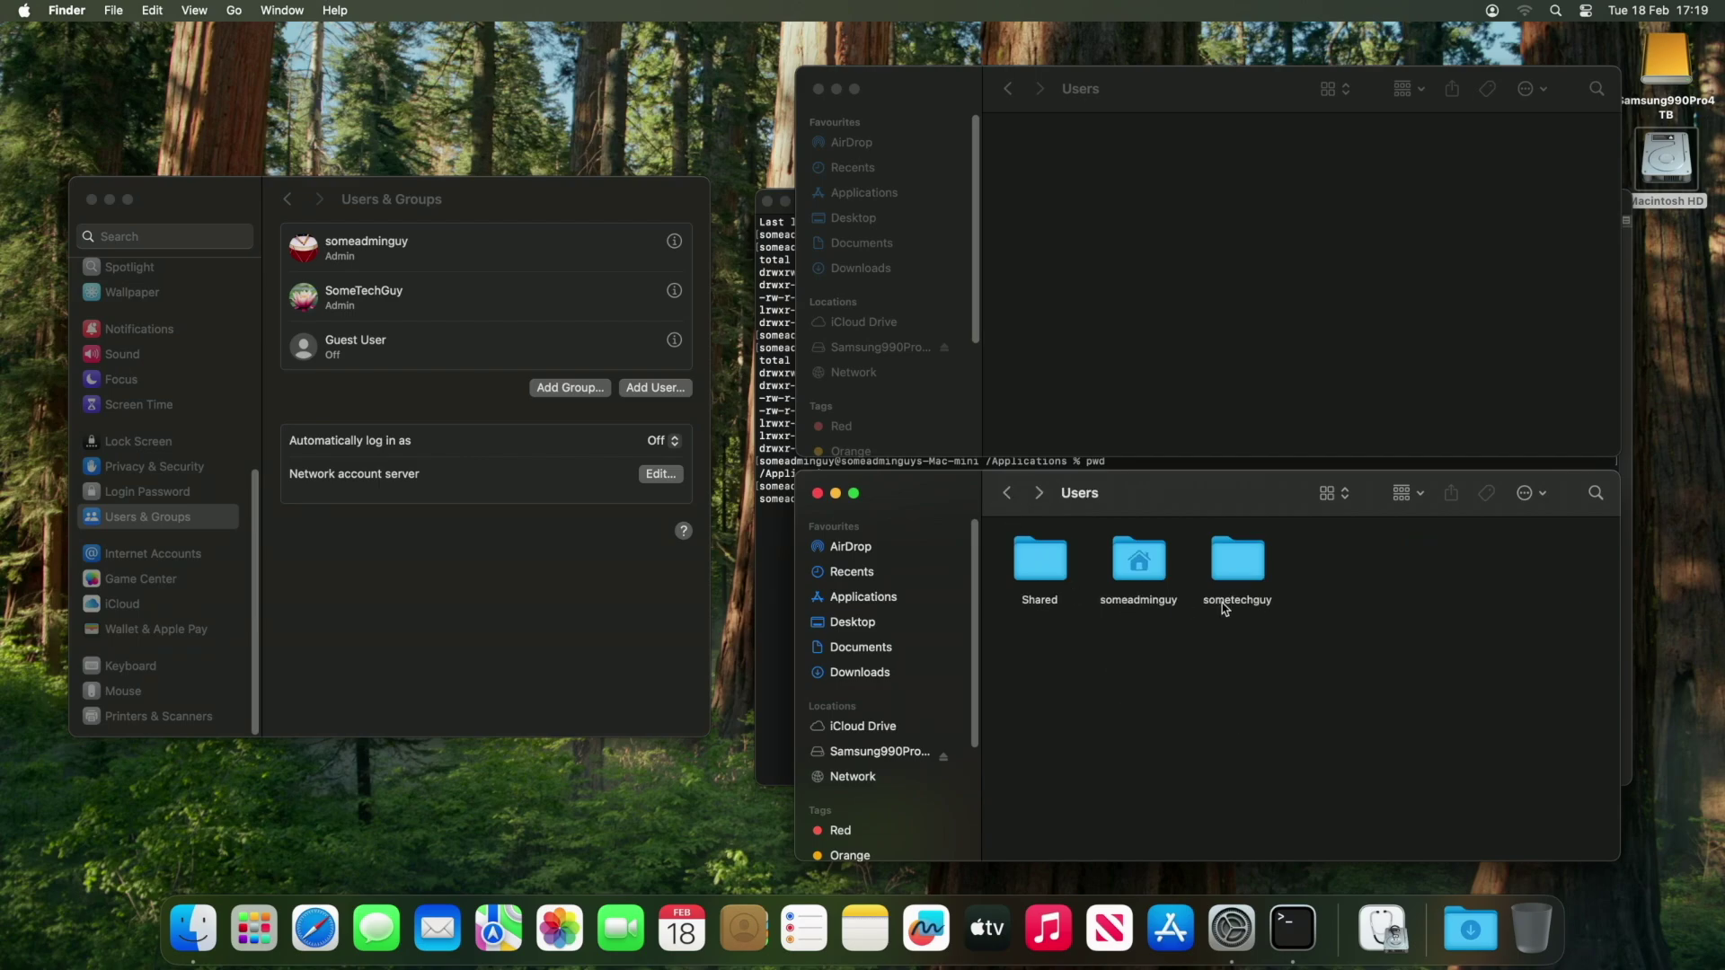
pyautogui.moveTo(1224, 609); pyautogui.dragTo(1111, 254)
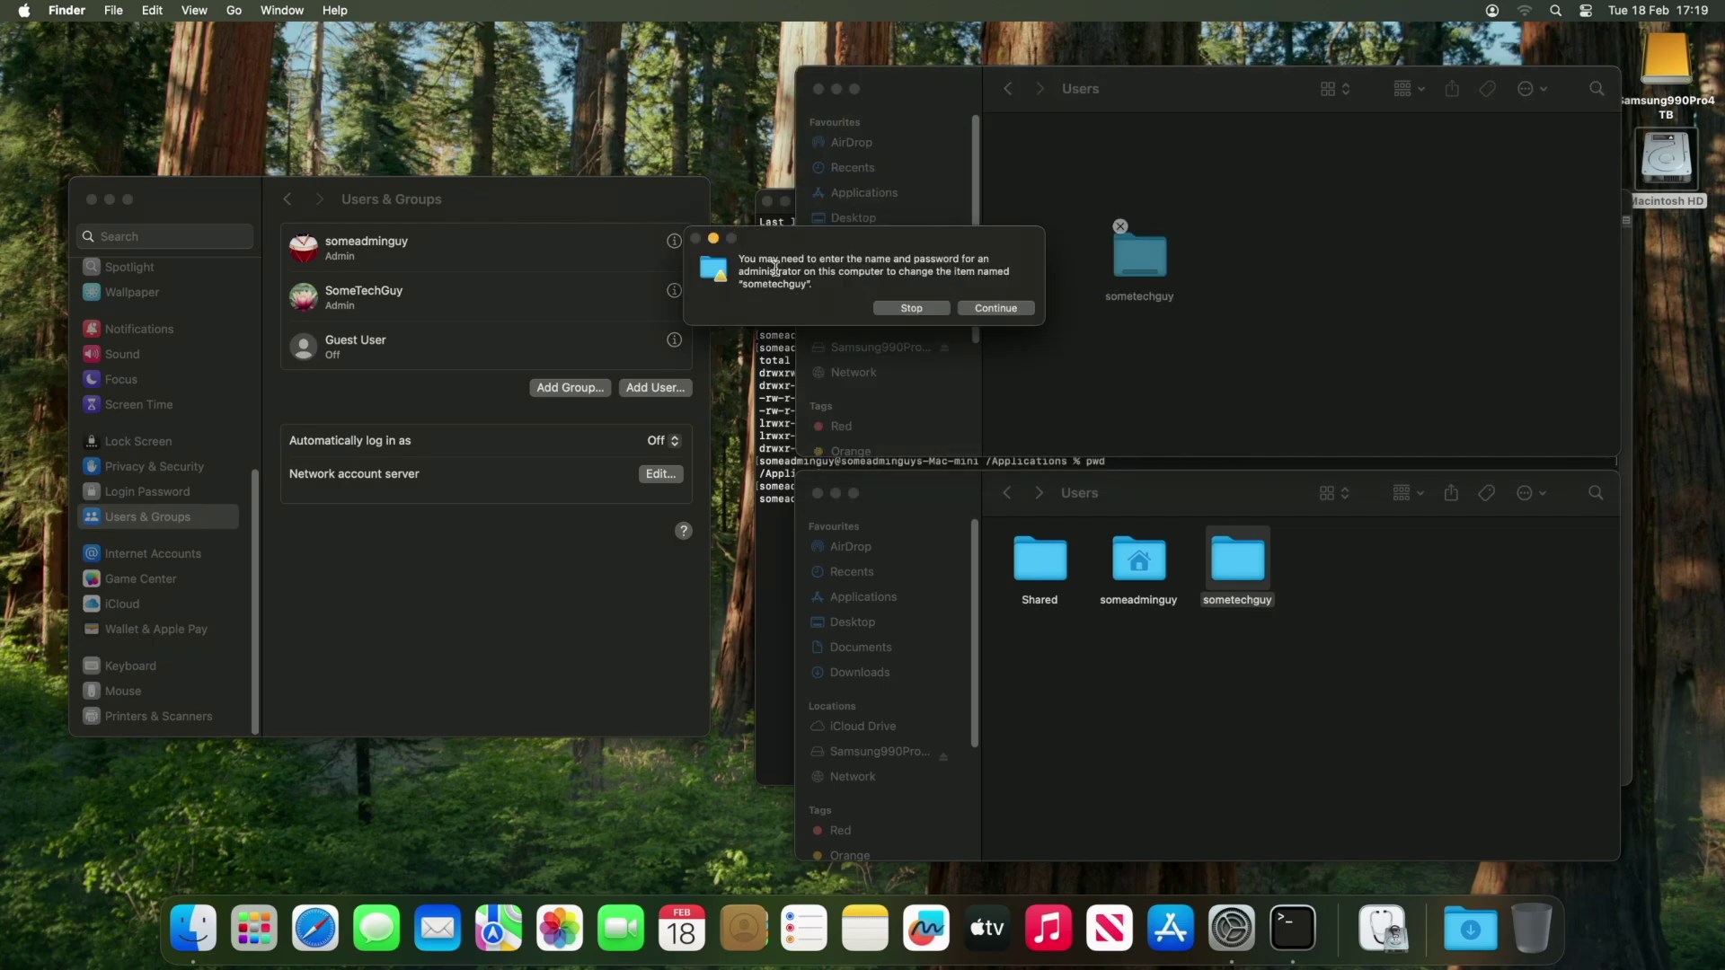
pyautogui.click(972, 308)
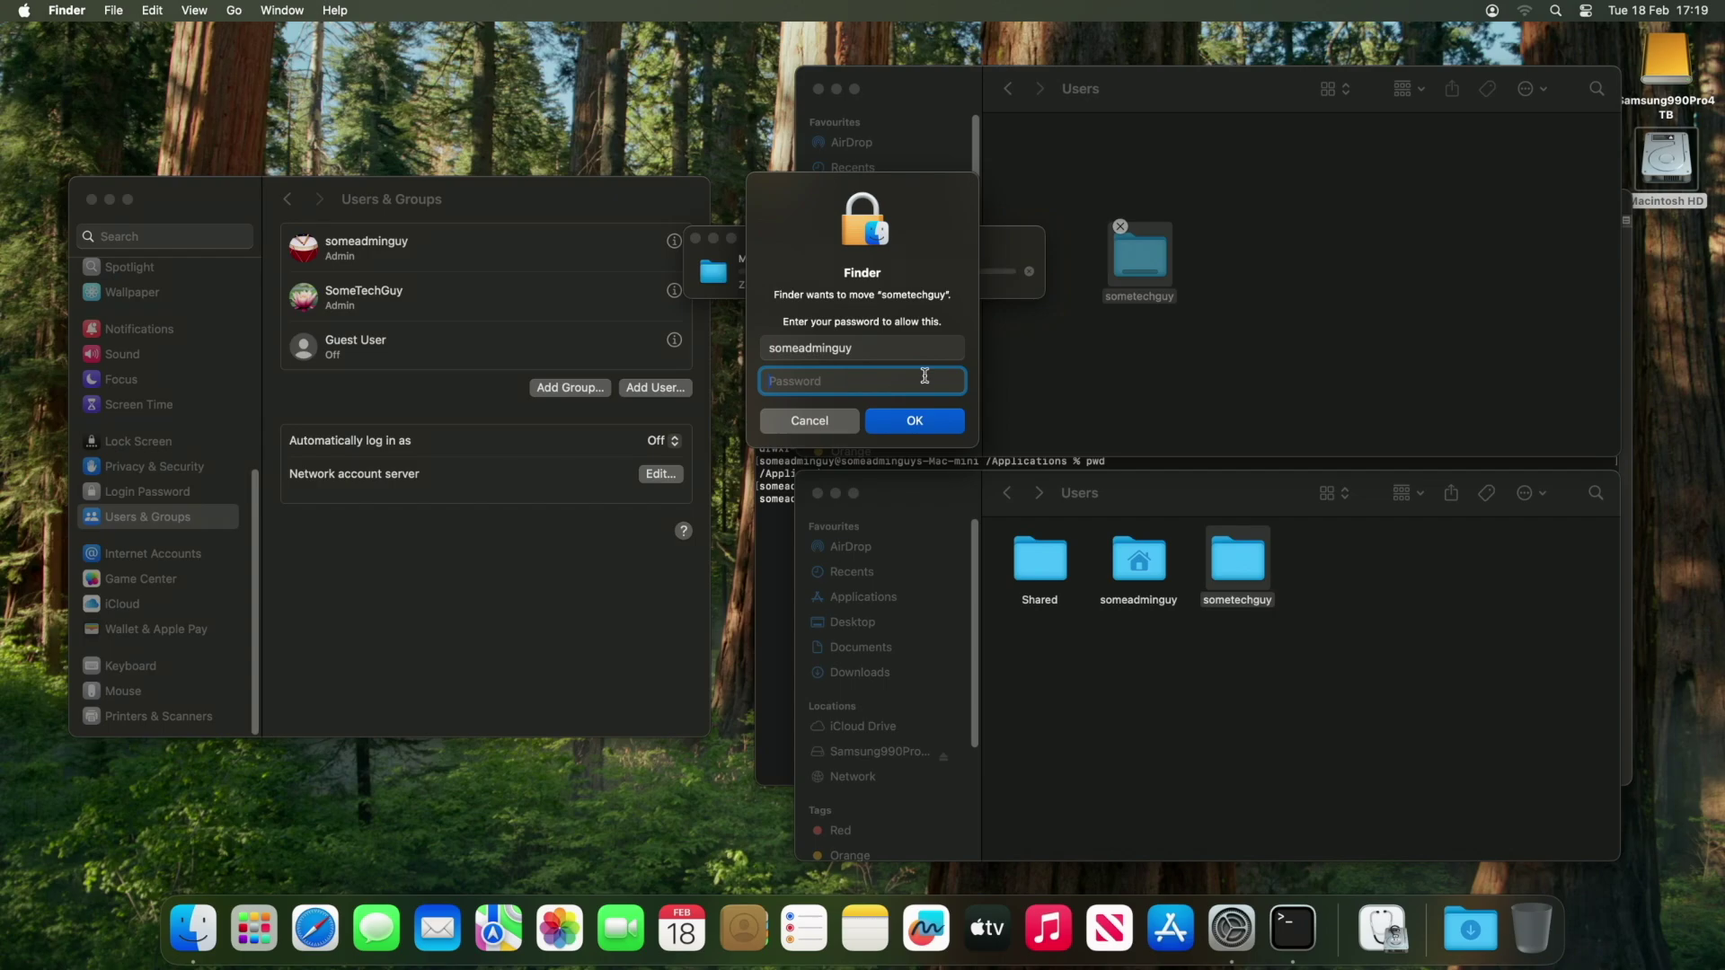
pyautogui.write('•••••••')
pyautogui.press('Return')
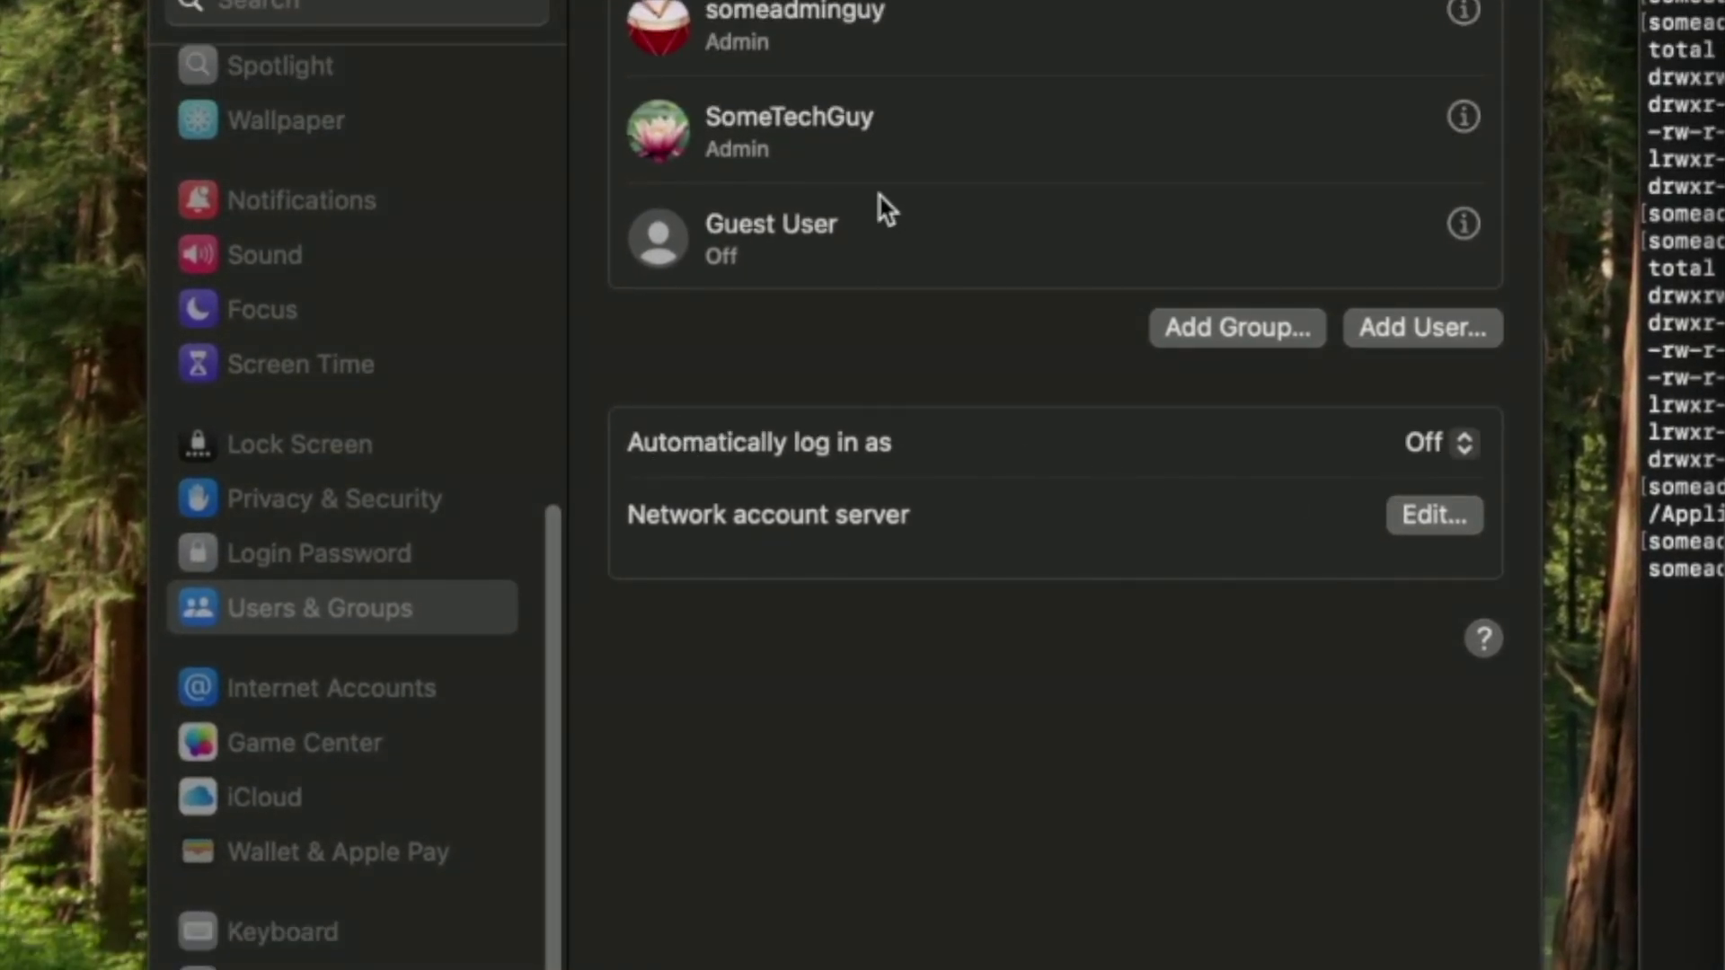
# In the new account's Advanced Options, pick Samsung990Pro4TB's Users folder as home directory.
pyautogui.click(893, 133)
pyautogui.rightClick(892, 132)
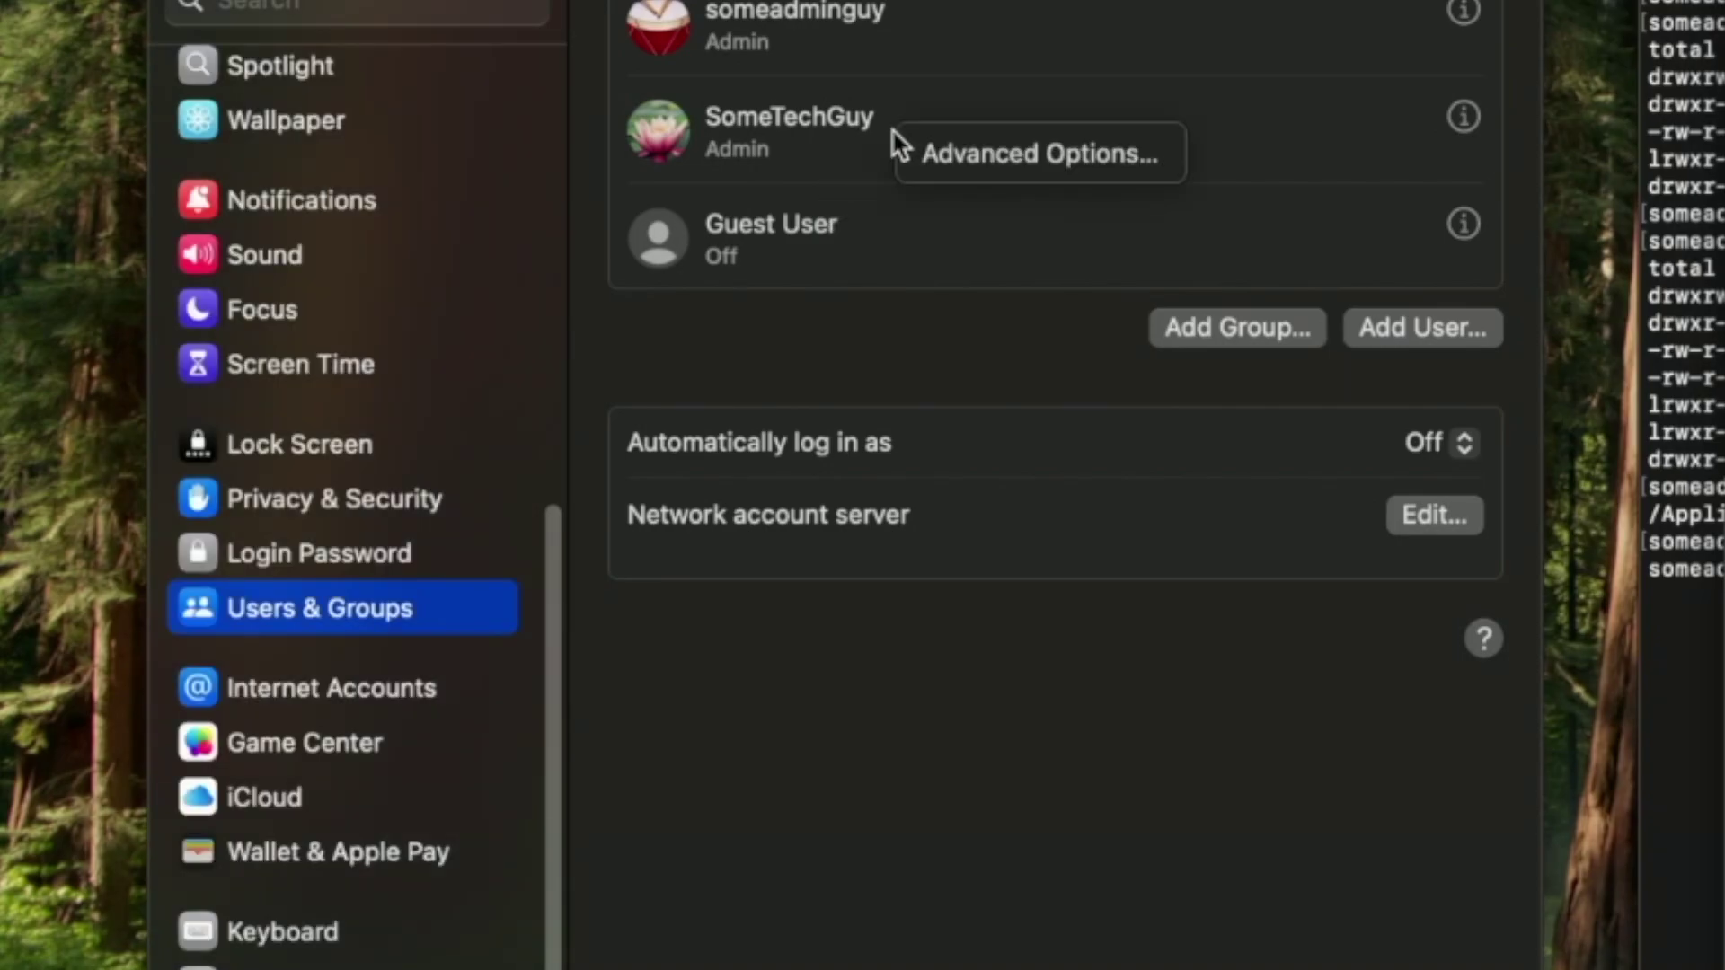
pyautogui.click(922, 146)
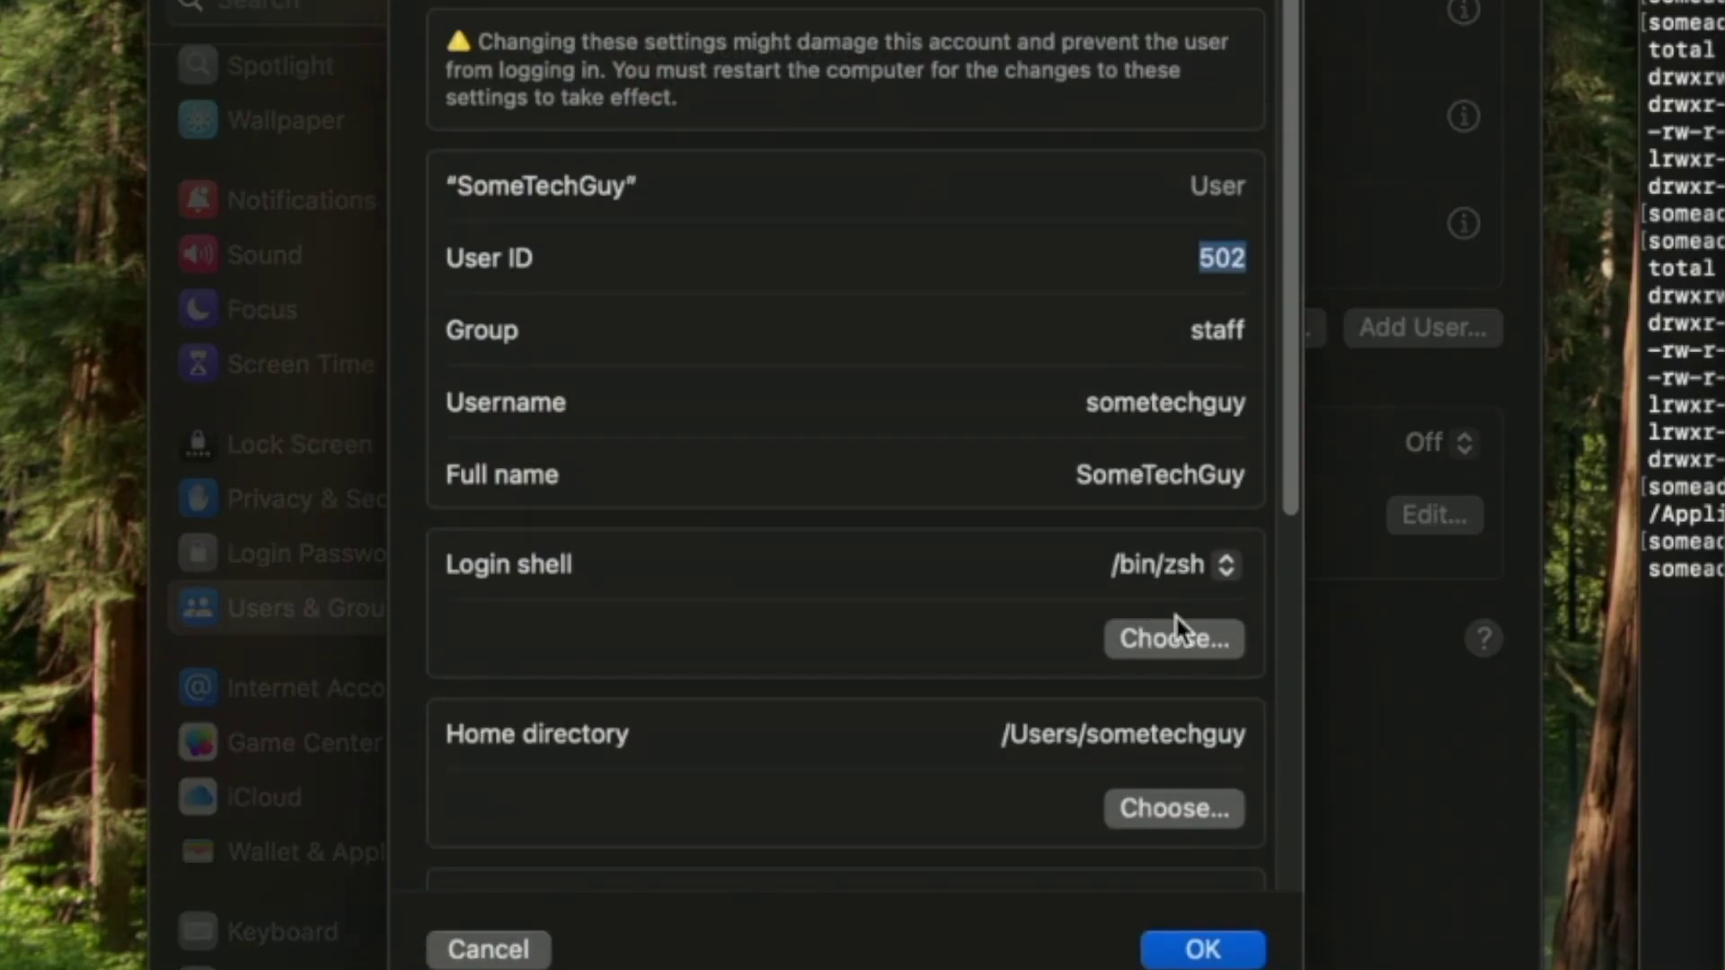
pyautogui.click(1190, 813)
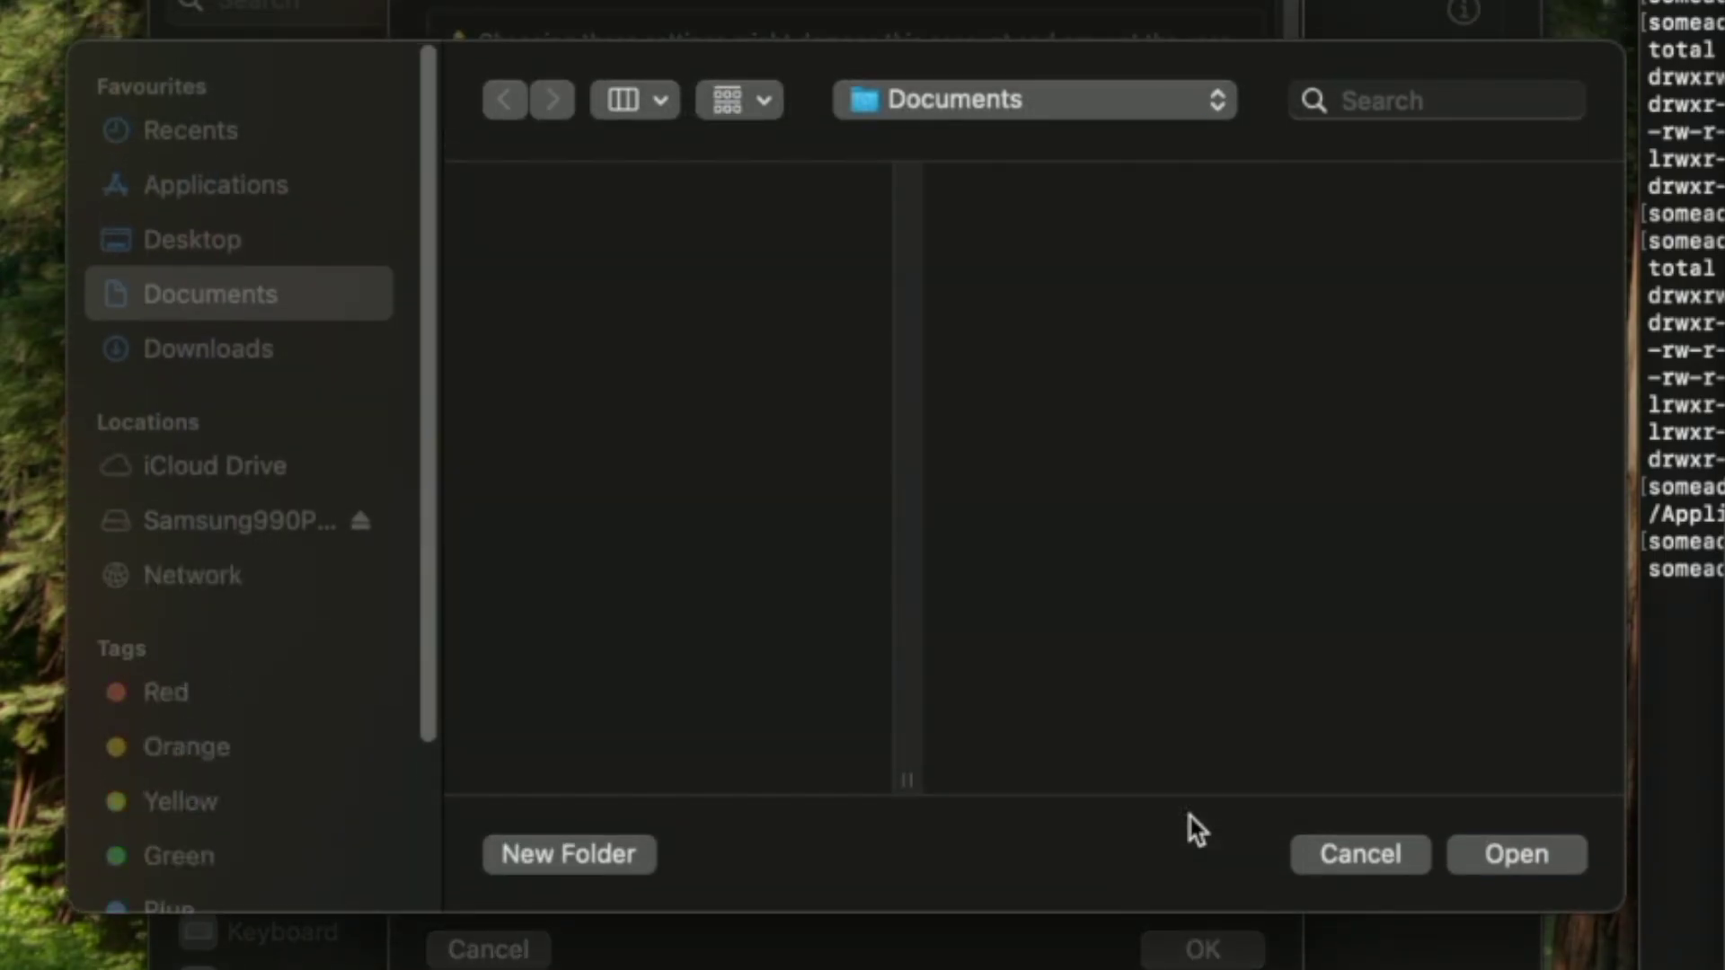
pyautogui.click(281, 523)
pyautogui.click(578, 241)
pyautogui.press('Return')
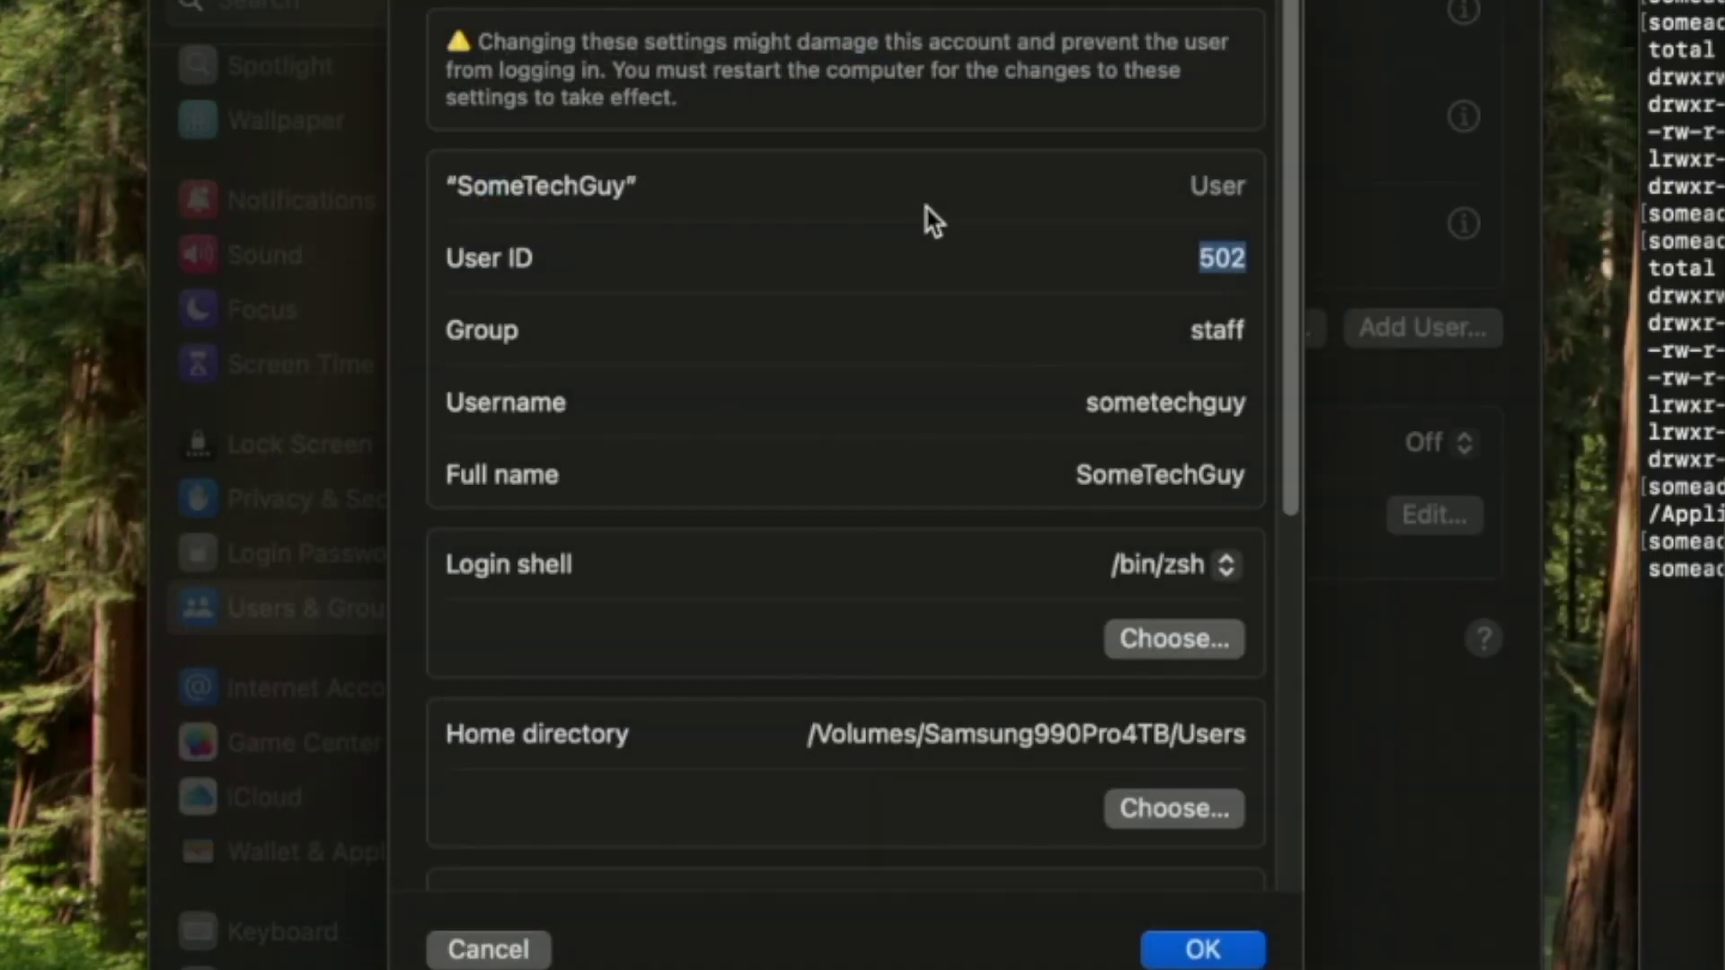
# Correct the home directory to the user's own folder, save, and close System Settings.
pyautogui.click(1159, 805)
pyautogui.click(1070, 202)
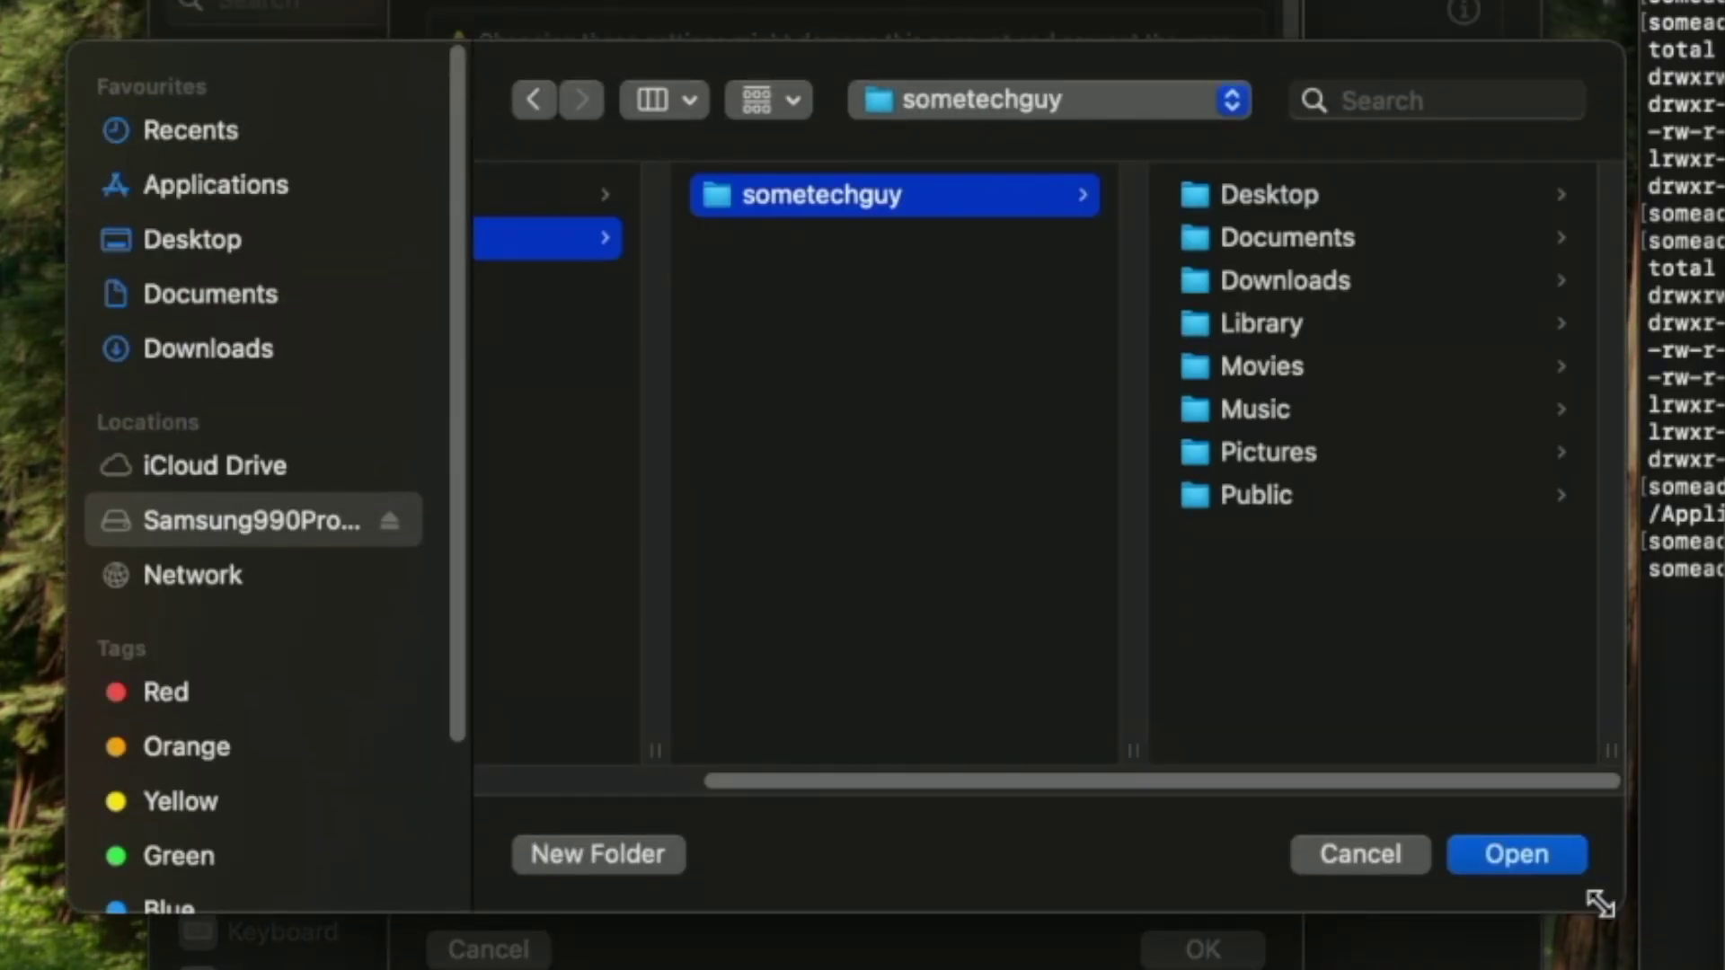
pyautogui.click(1518, 855)
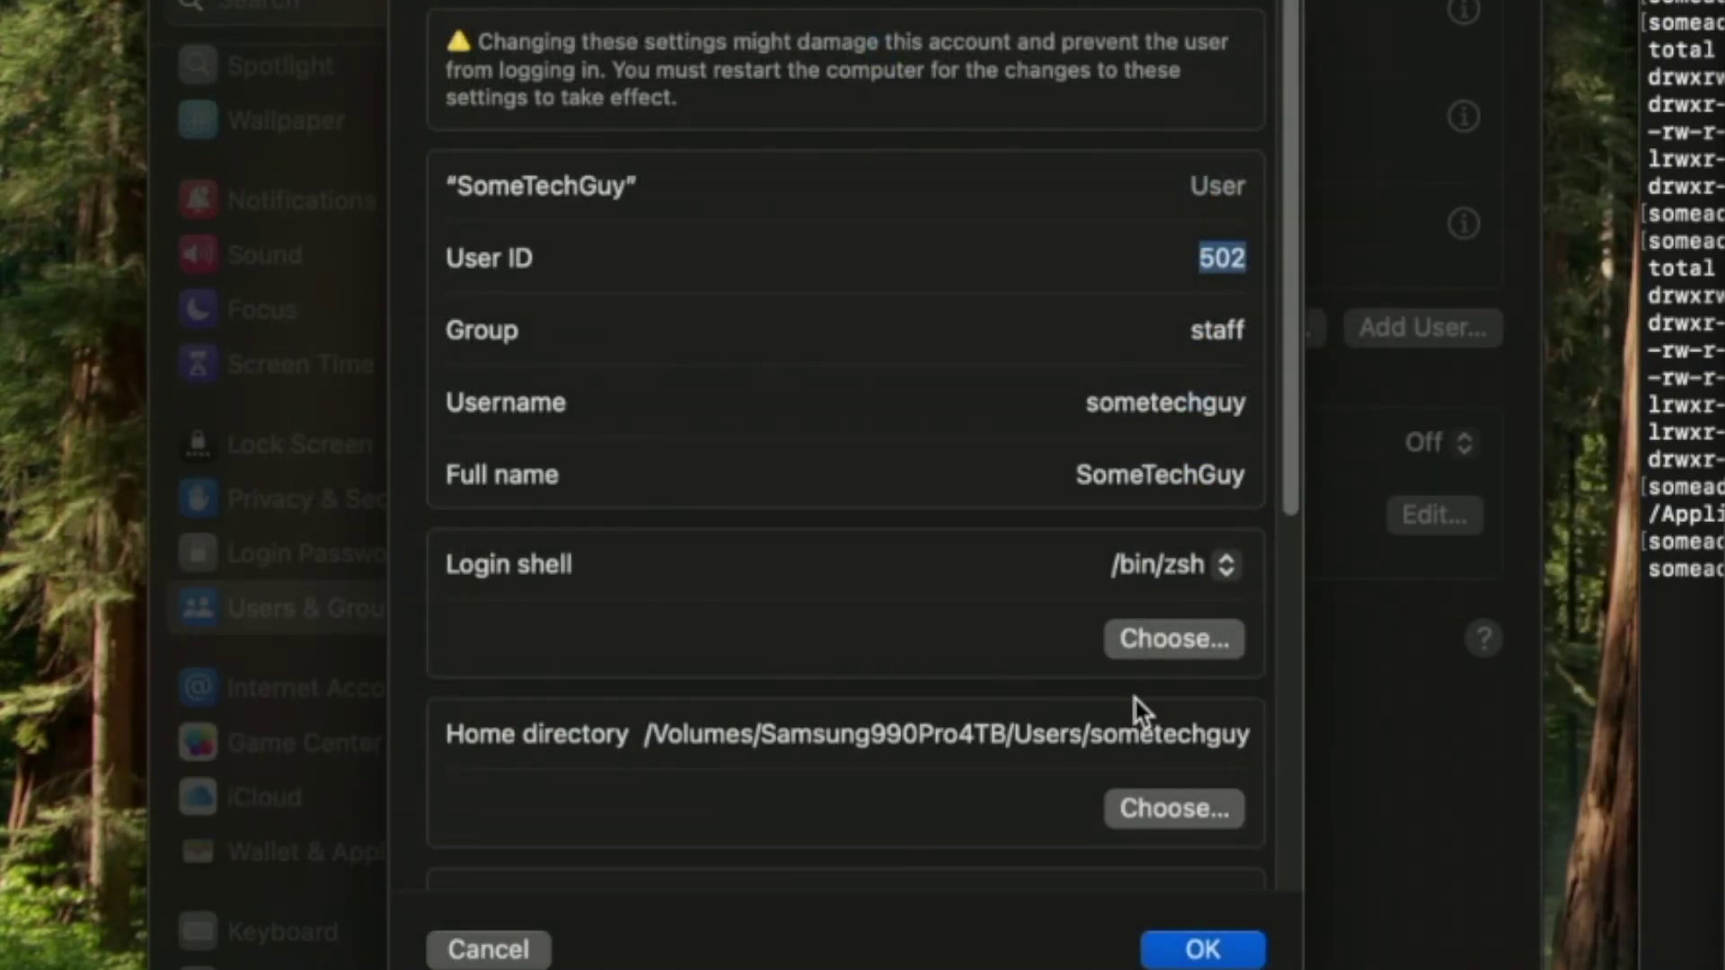
pyautogui.click(1202, 948)
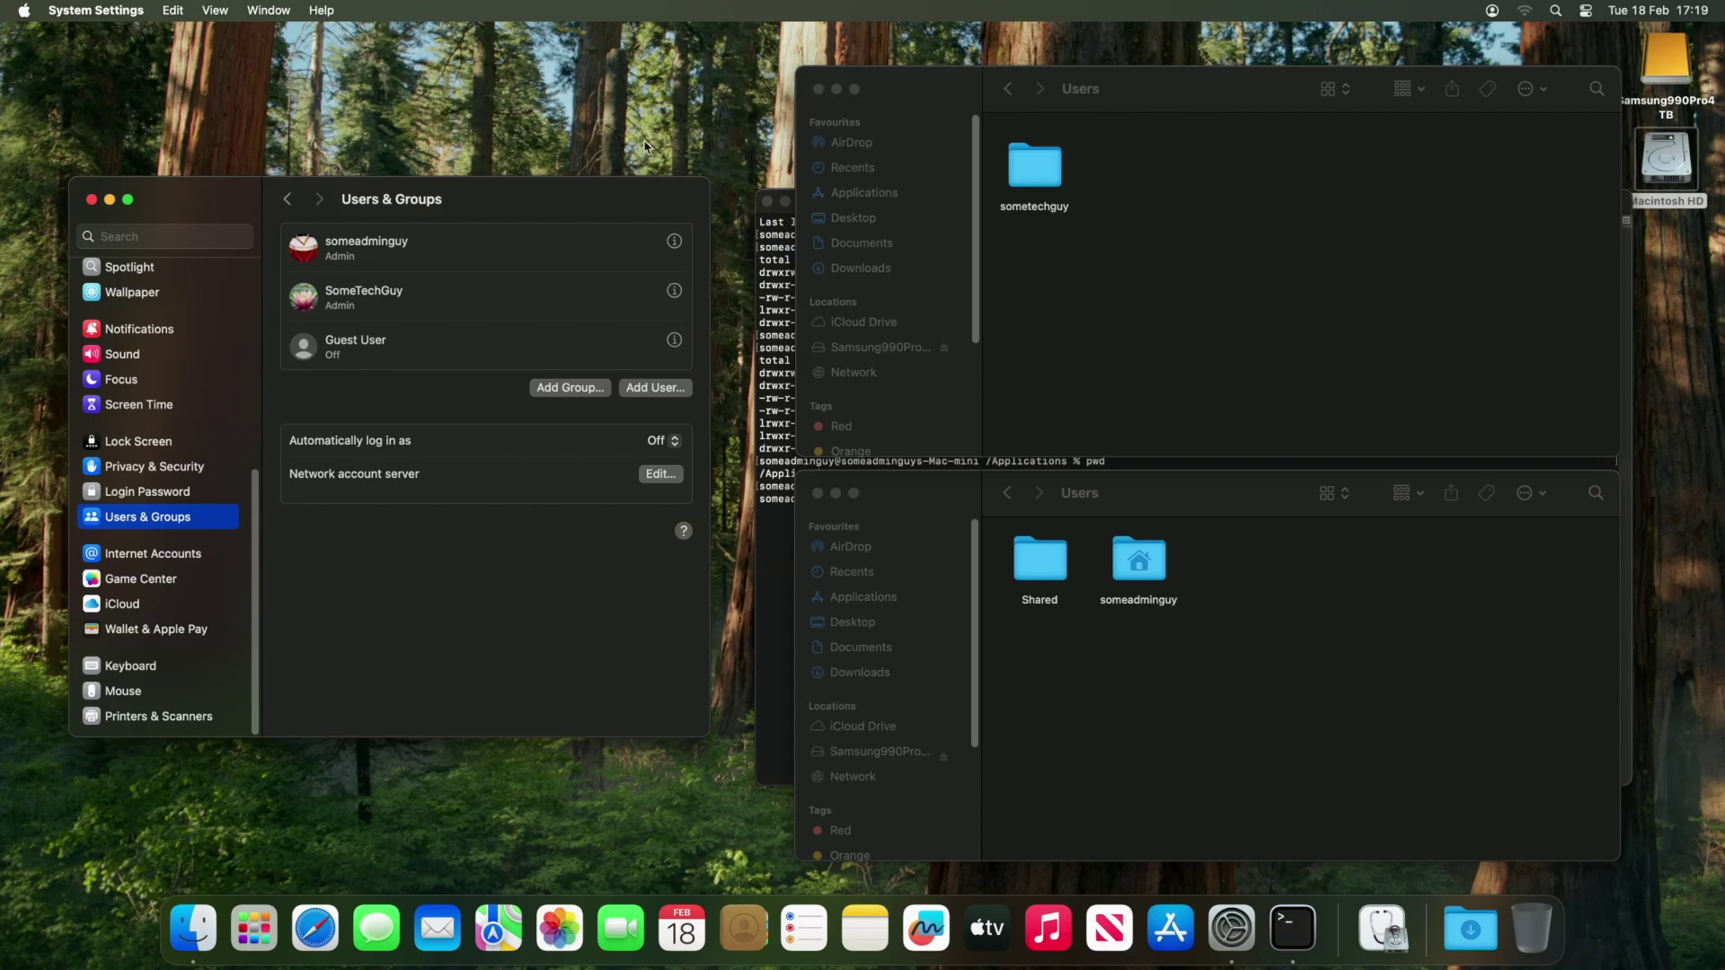
pyautogui.click(90, 198)
# Restart the Mac and log in to the new admin account.
pyautogui.click(112, 111)
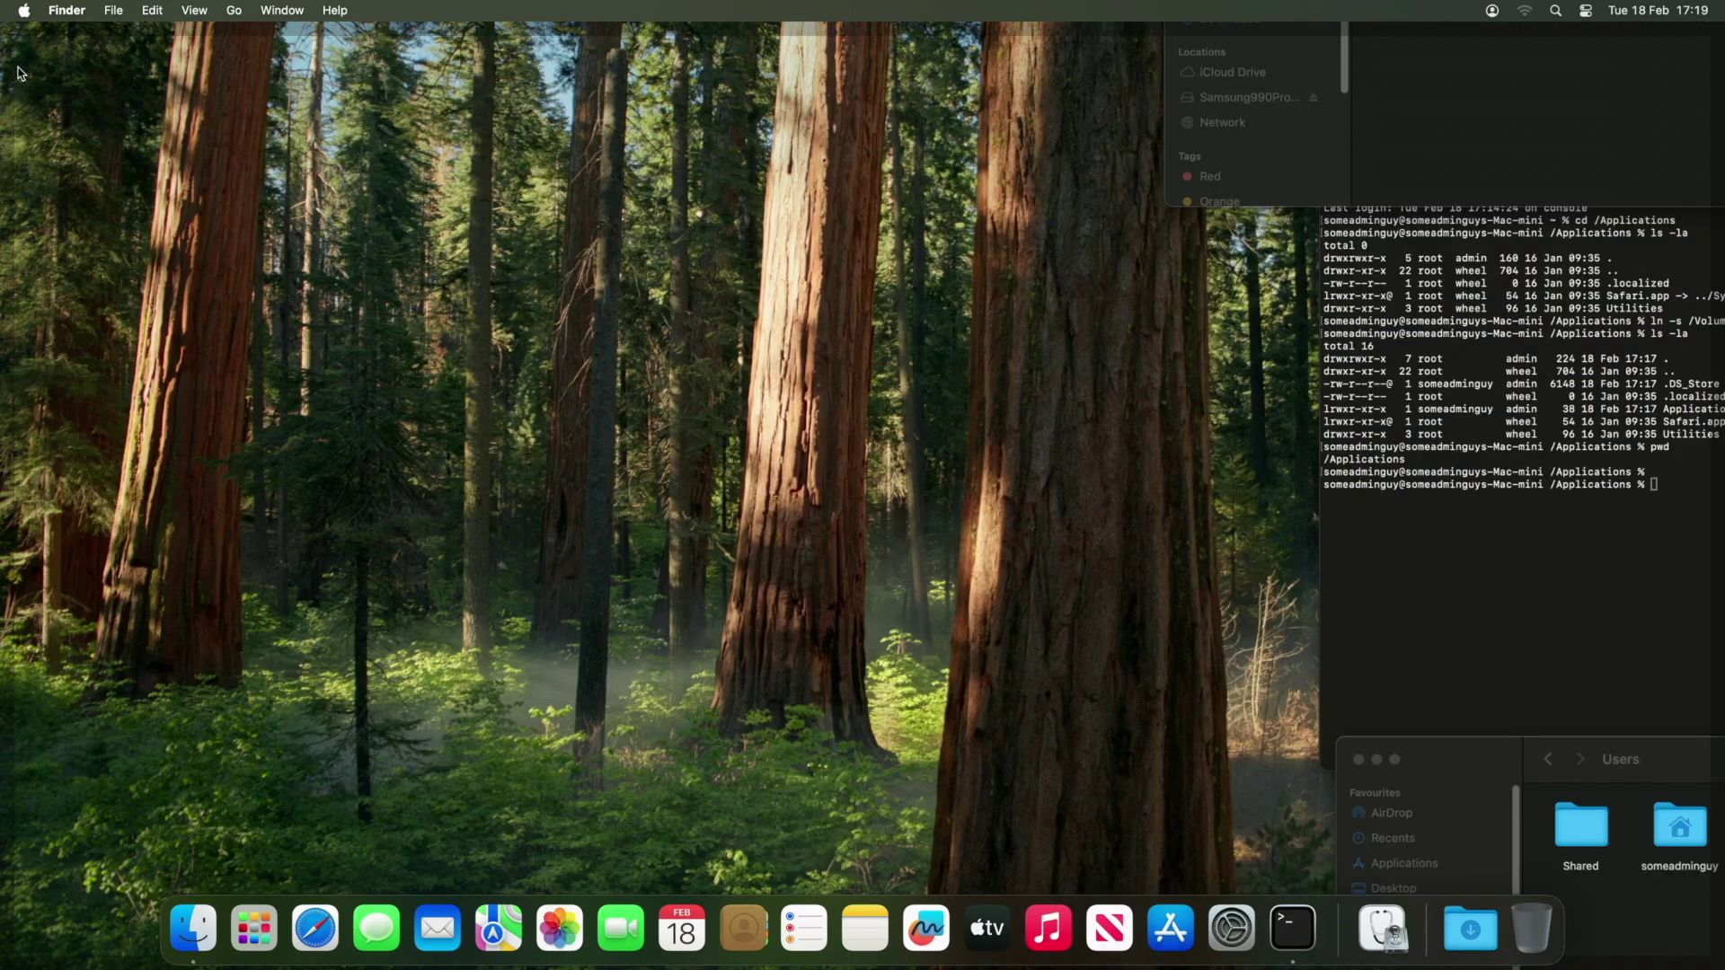
pyautogui.click(23, 10)
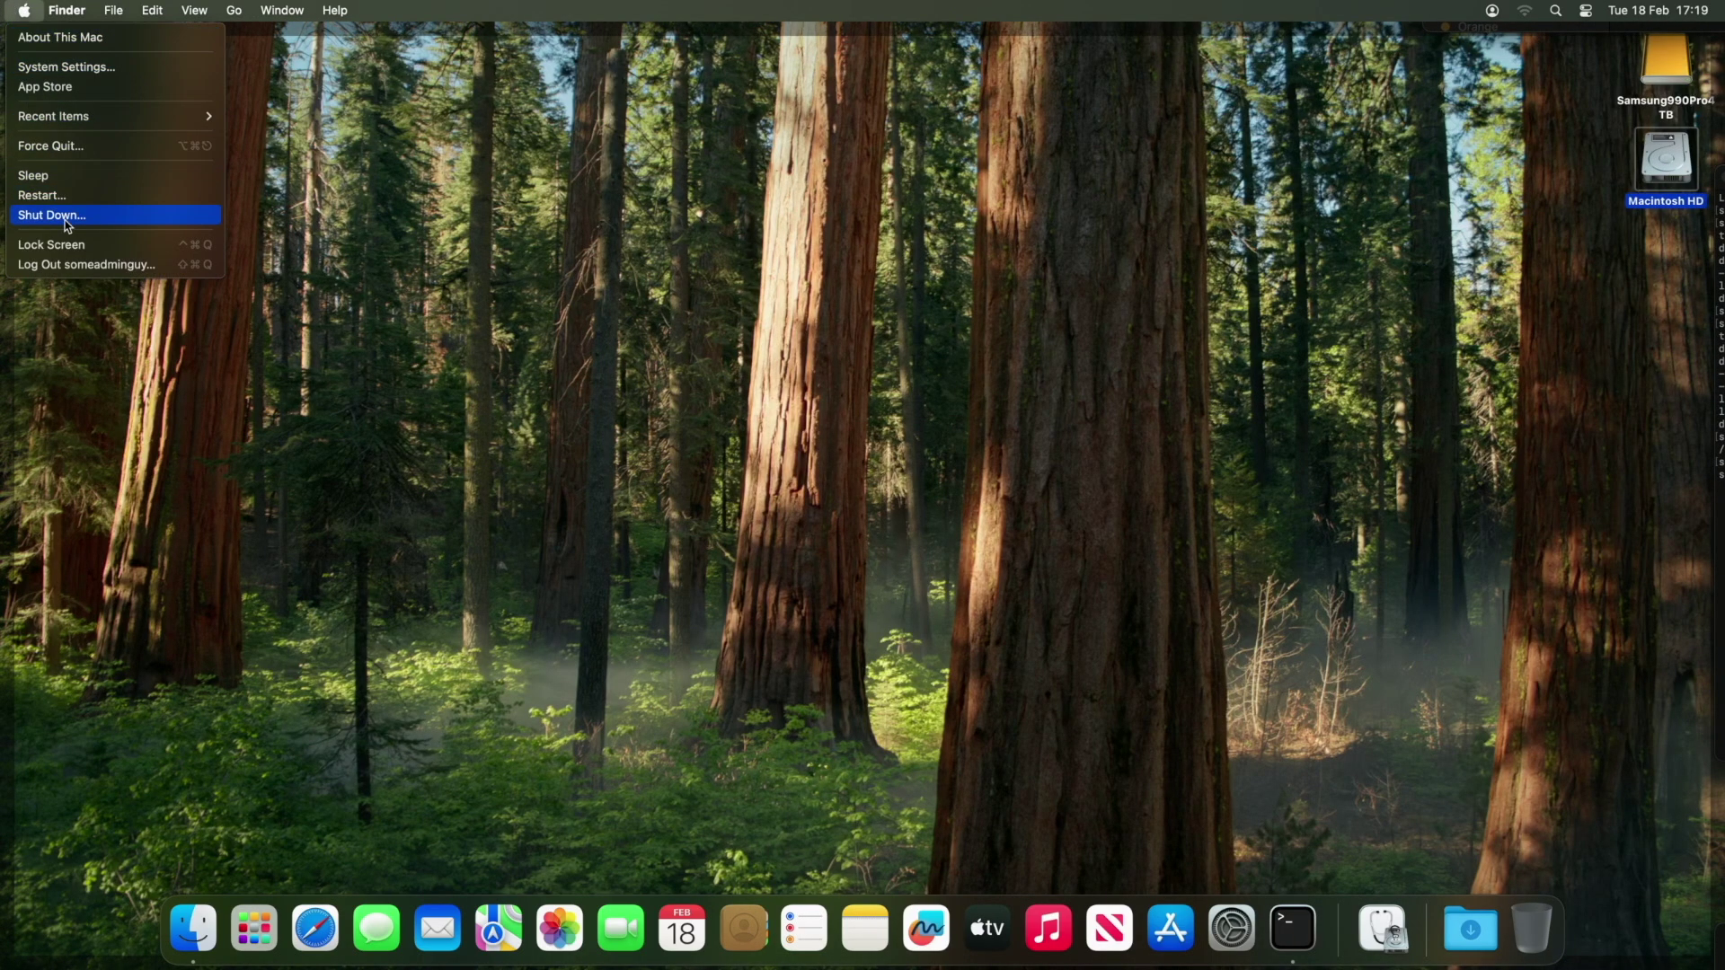
pyautogui.click(64, 196)
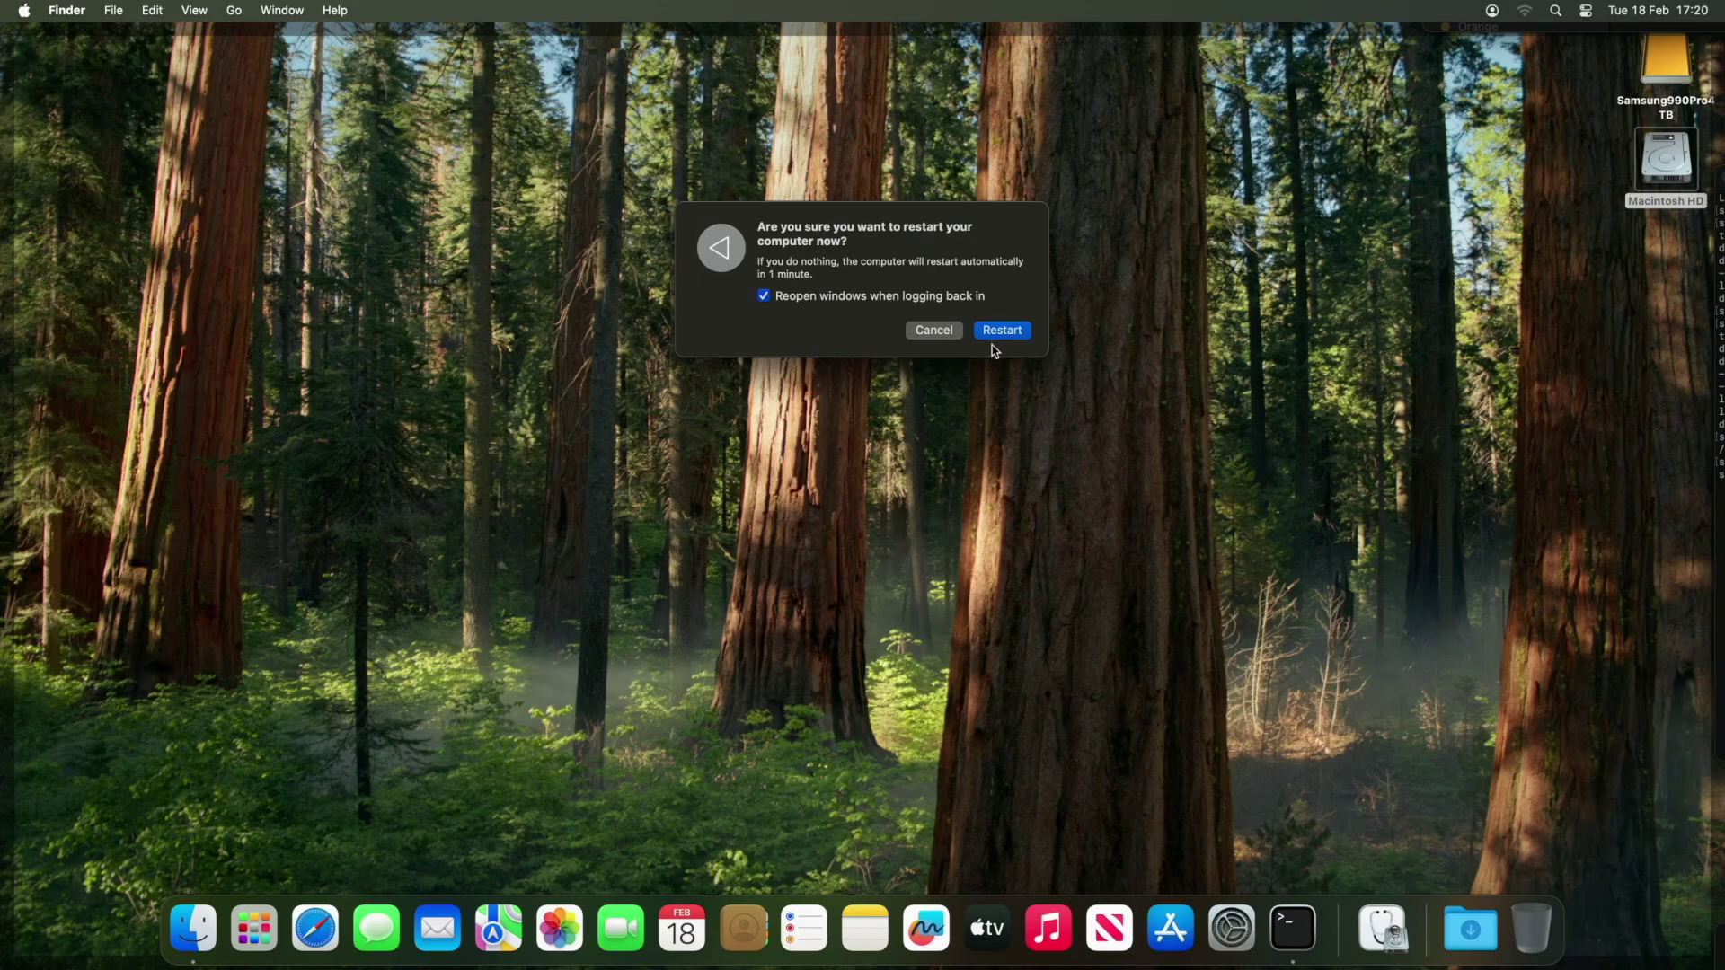
pyautogui.click(996, 333)
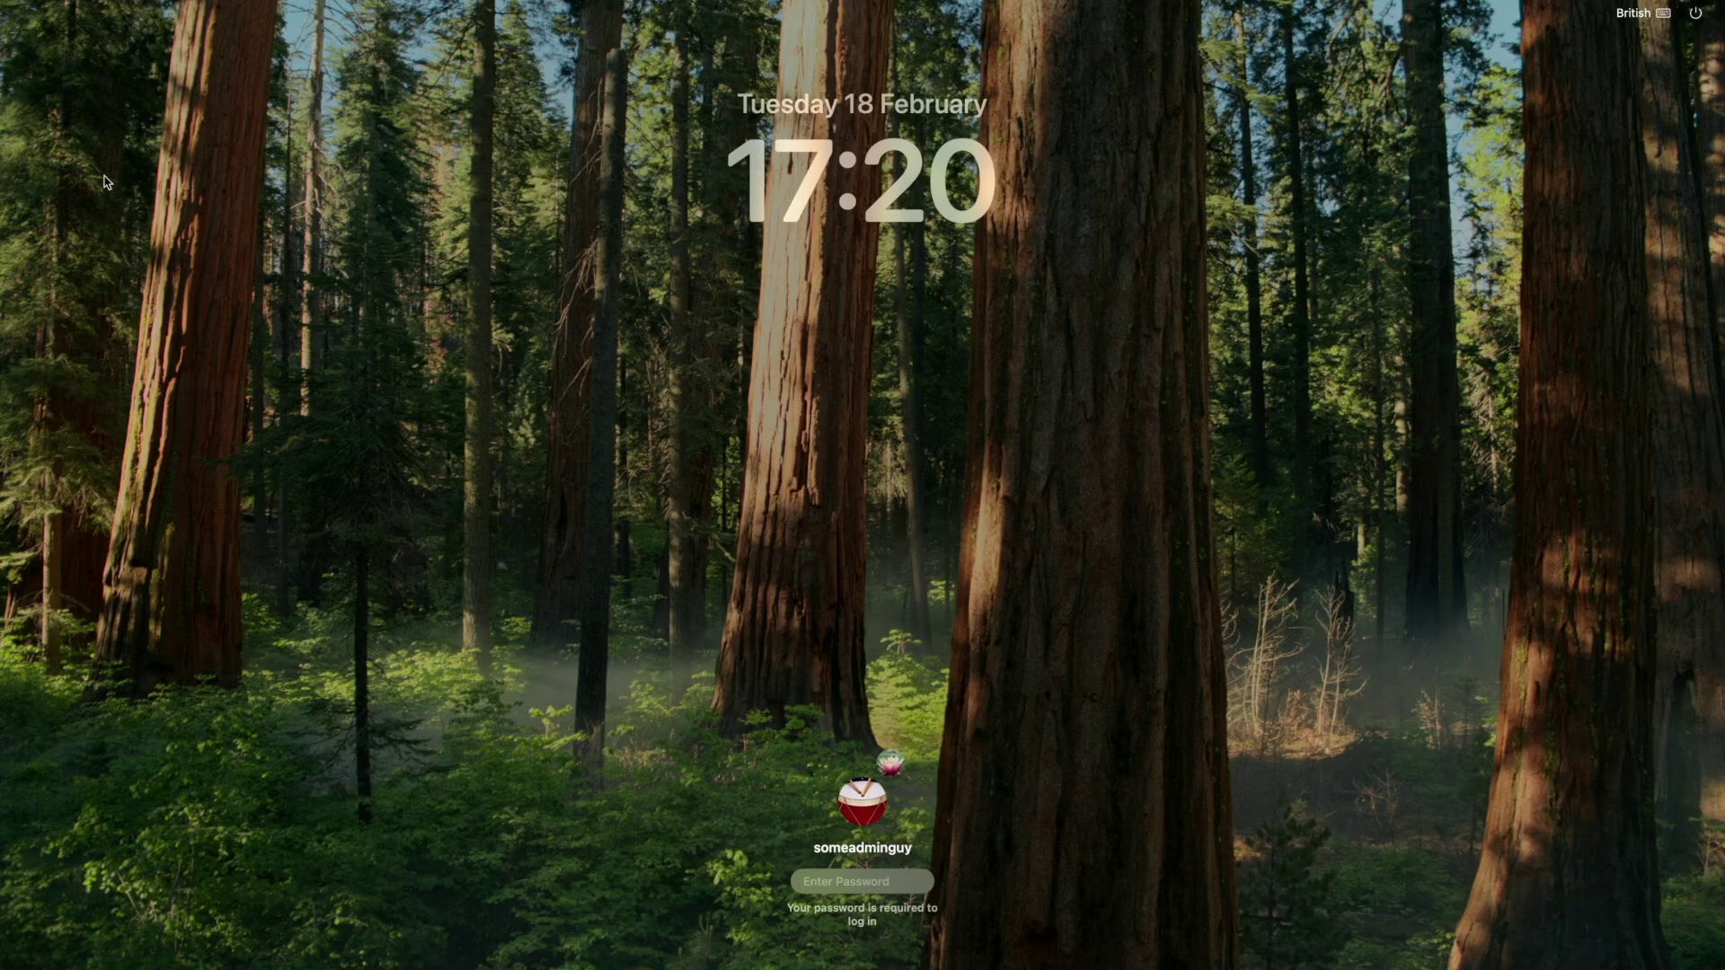
pyautogui.click(889, 763)
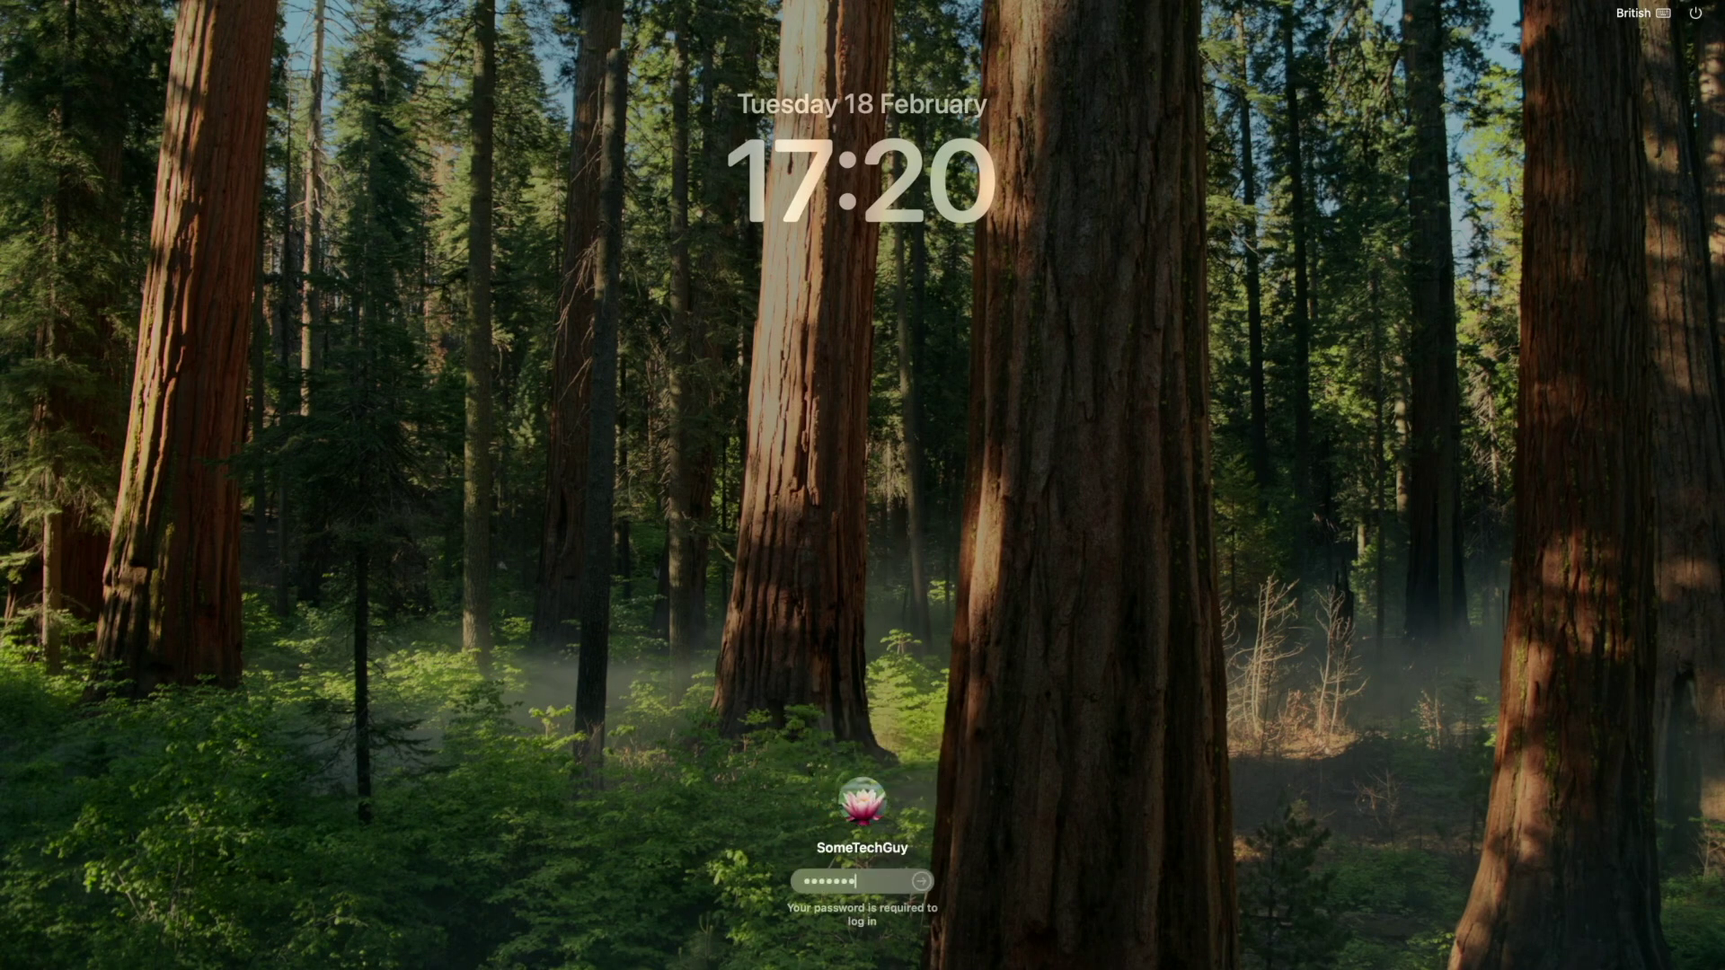
pyautogui.press('Return')
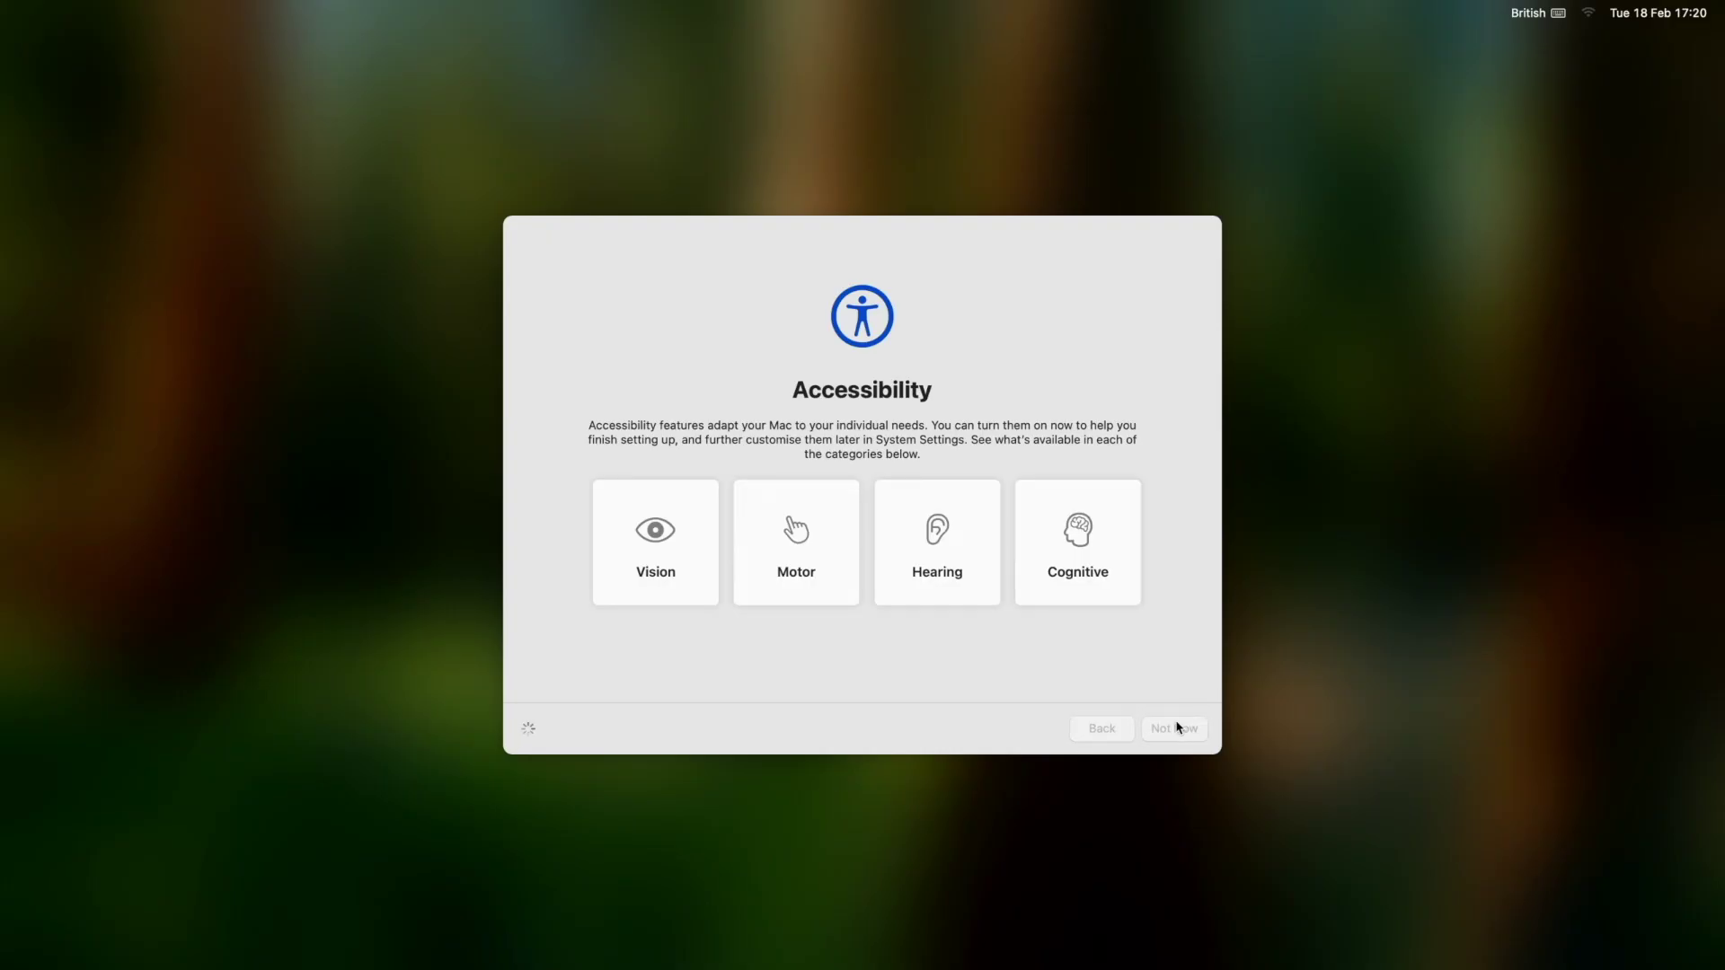
# Skip Accessibility and Apple Account sign-in, and continue through the remaining setup pages.
pyautogui.click(1177, 727)
pyautogui.click(1175, 728)
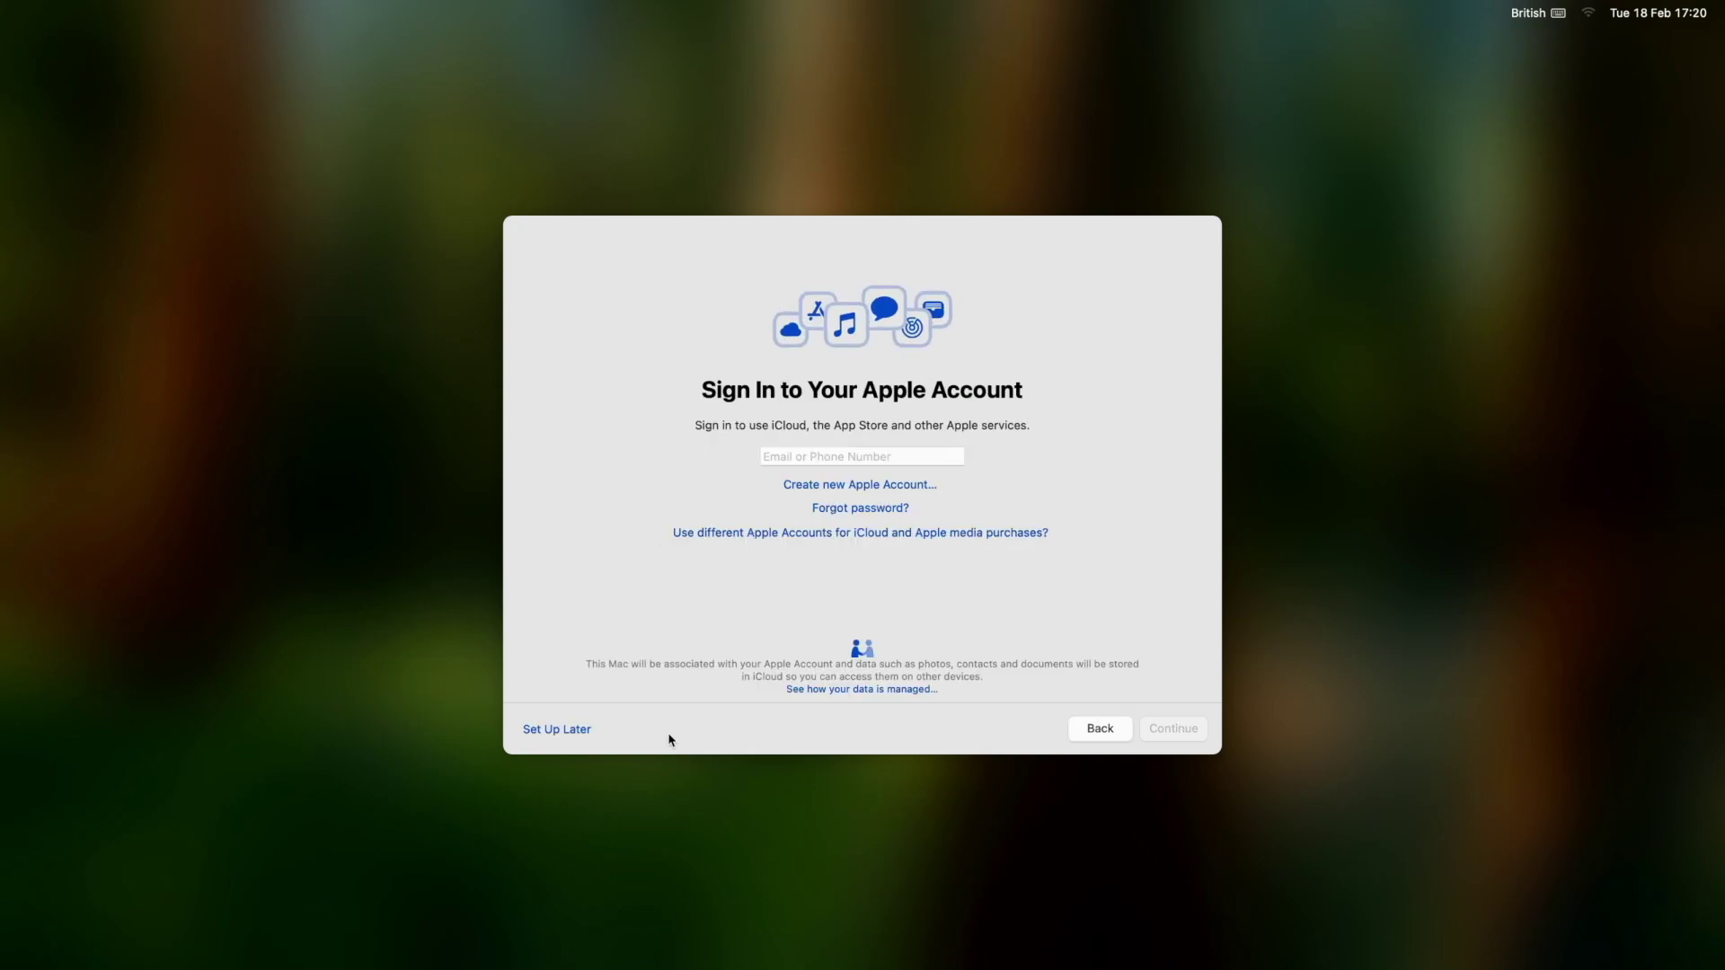
pyautogui.click(553, 724)
pyautogui.click(885, 579)
pyautogui.click(1177, 729)
pyautogui.click(1176, 728)
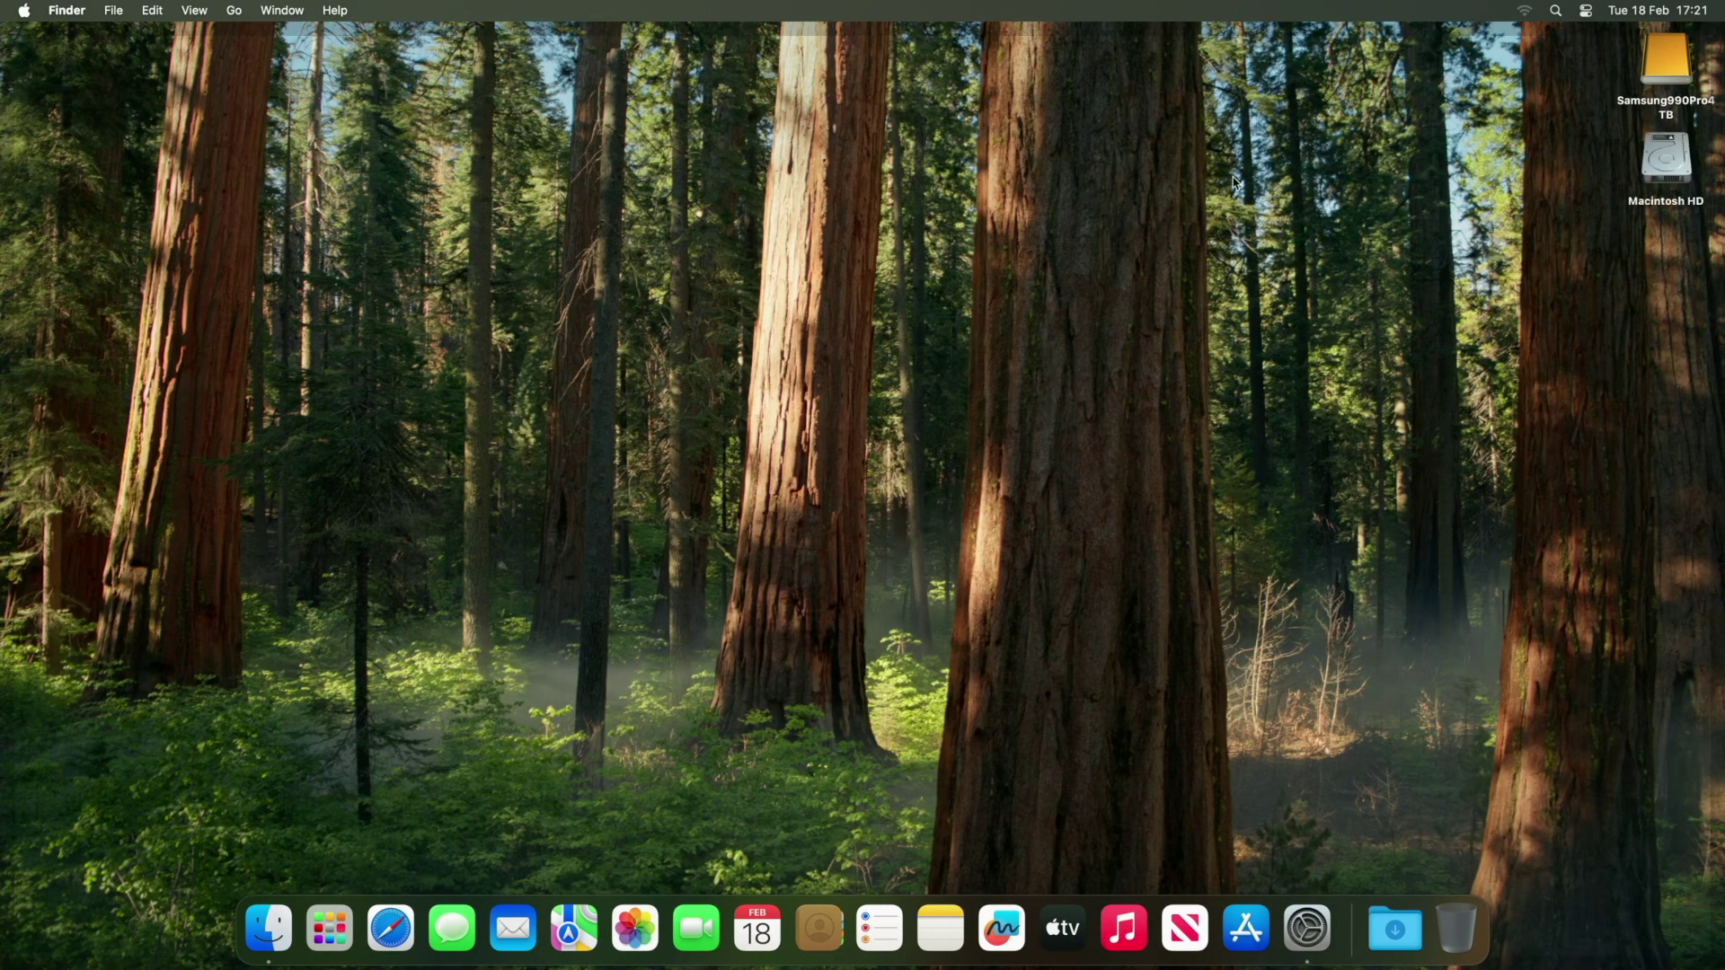
# Open Samsung990Pro4TB's Users folder above a Macintosh HD window, then launch the App Store.
pyautogui.doubleClick(1648, 109)
pyautogui.doubleClick(1650, 190)
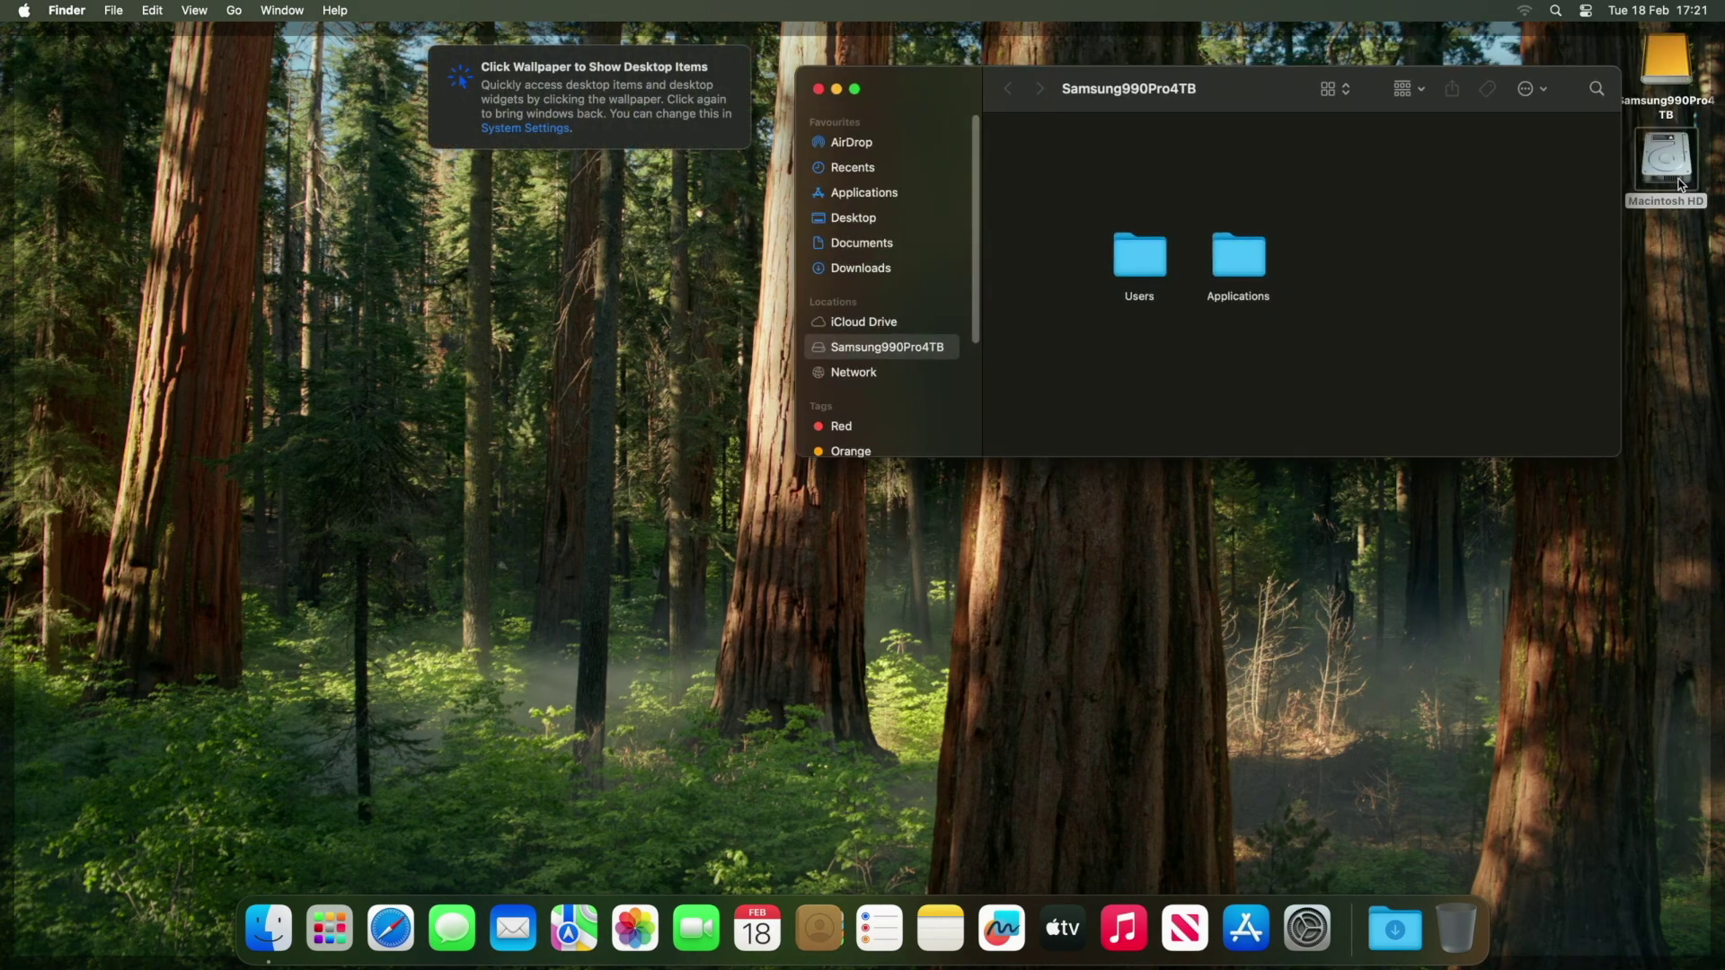
pyautogui.moveTo(1204, 133); pyautogui.dragTo(1188, 537)
pyautogui.click(1146, 272)
pyautogui.doubleClick(1145, 270)
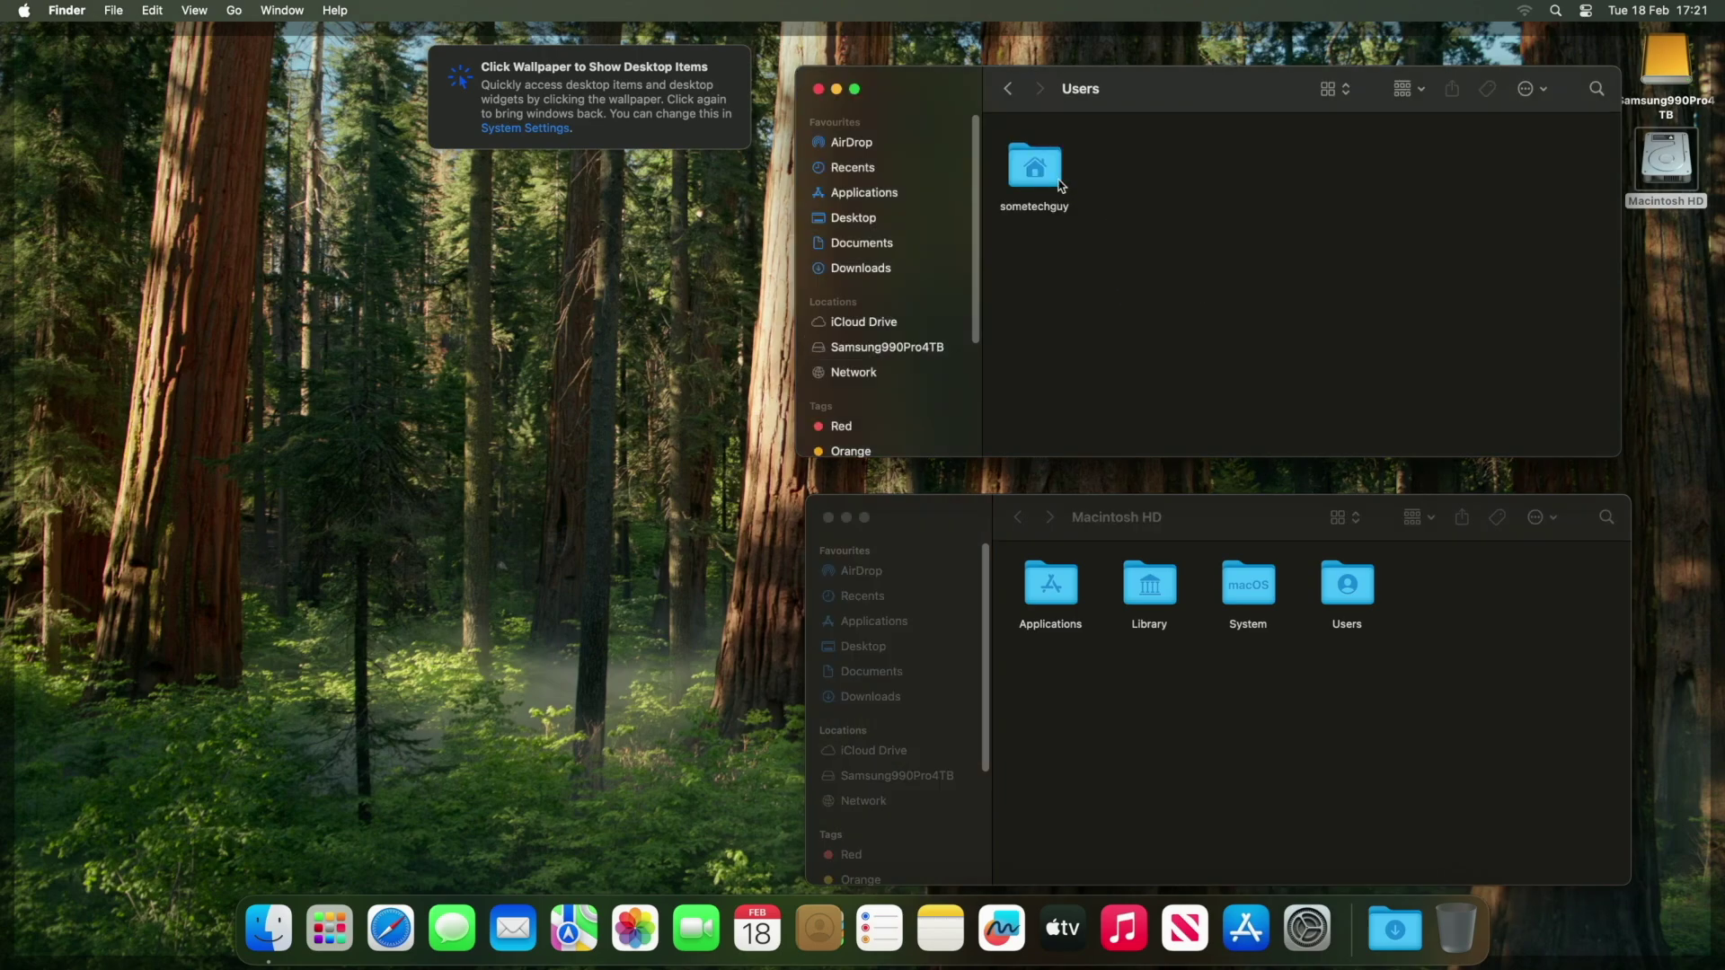
pyautogui.click(432, 45)
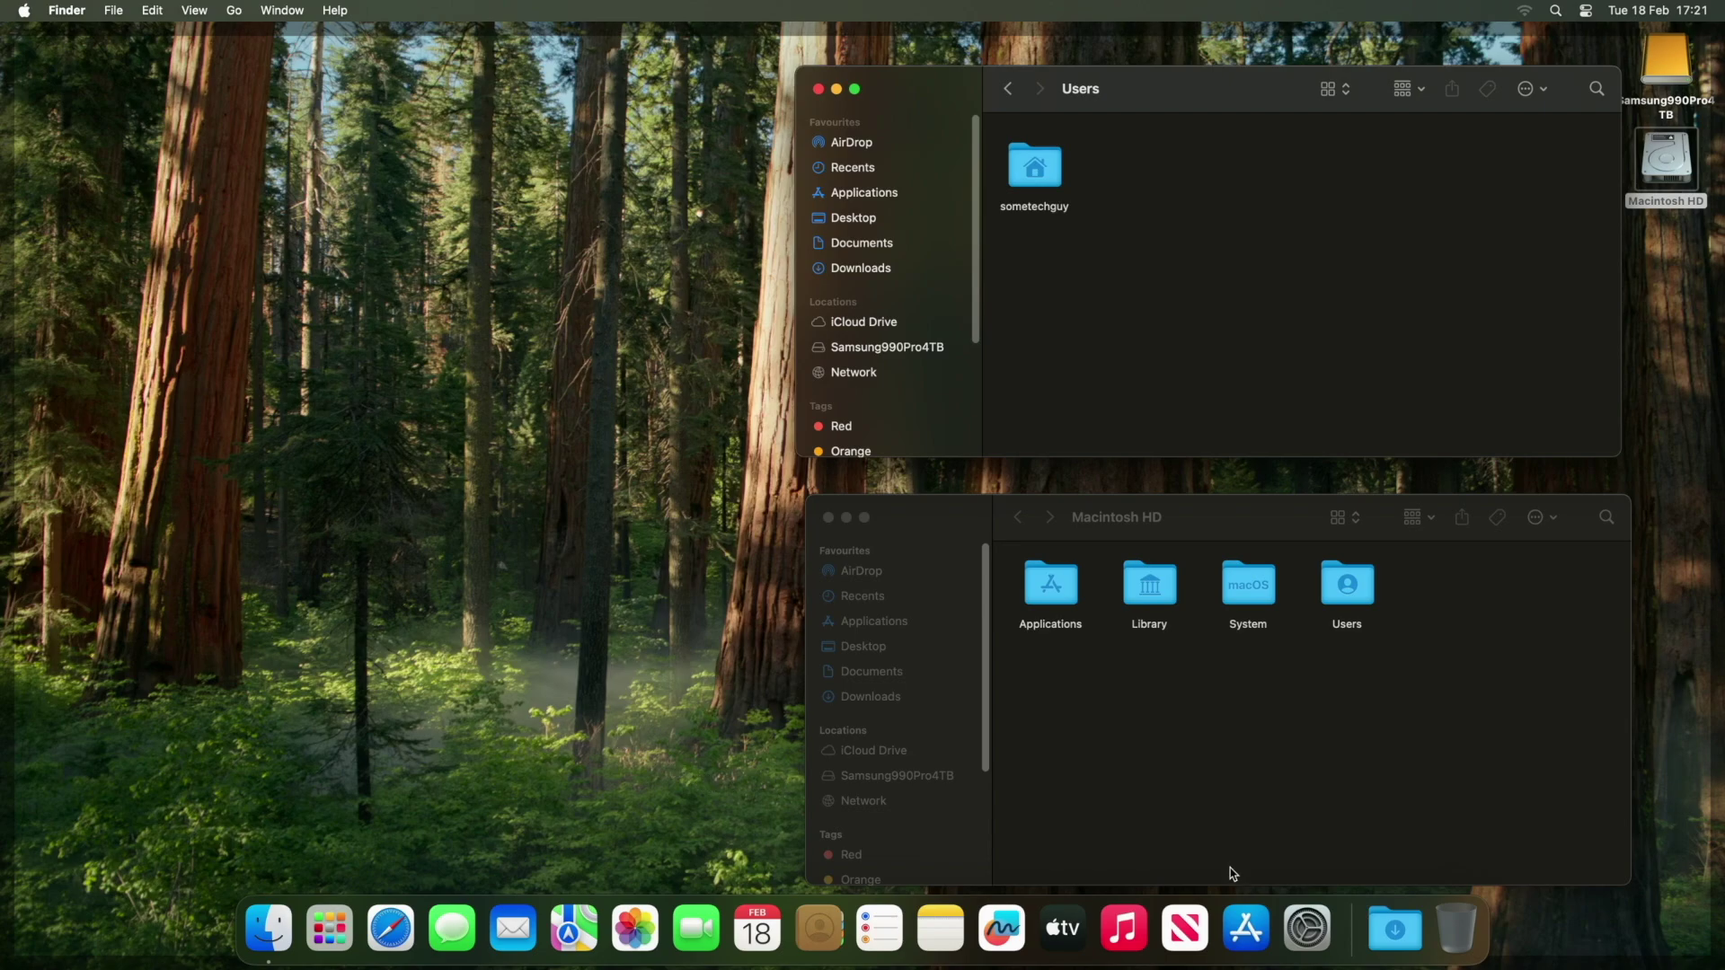
pyautogui.click(1247, 944)
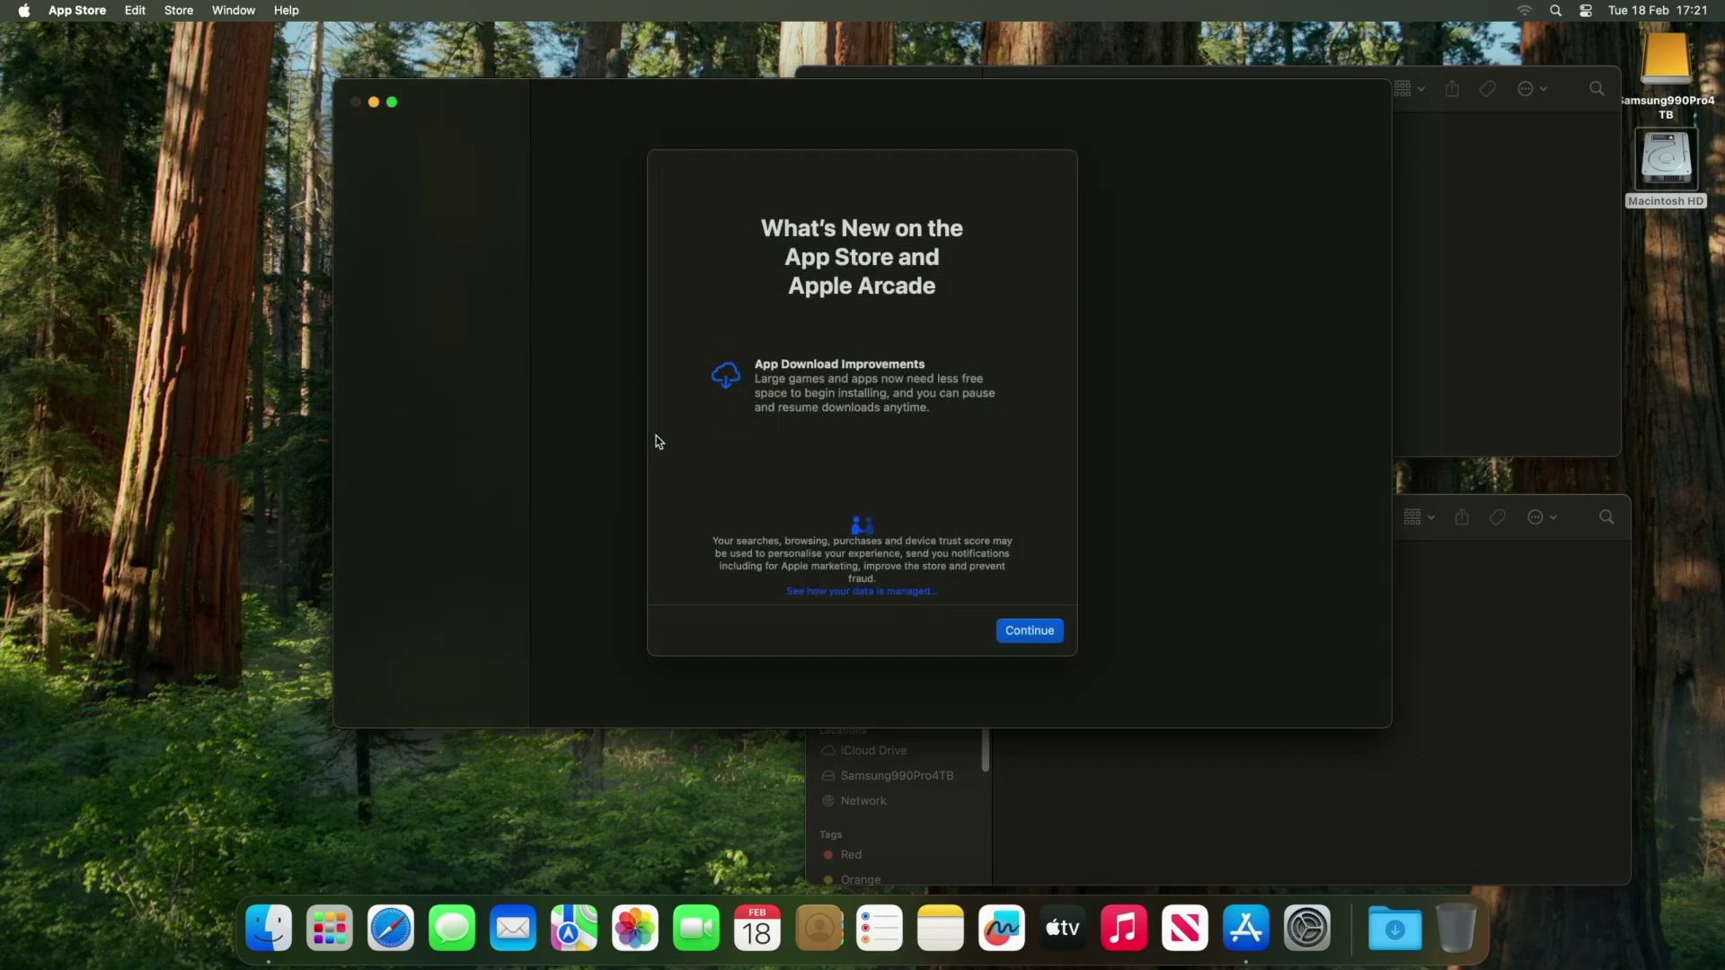
# Enable installing large apps to the Samsung990Pro4TB disk in App Store settings, then quit.
pyautogui.click(1031, 631)
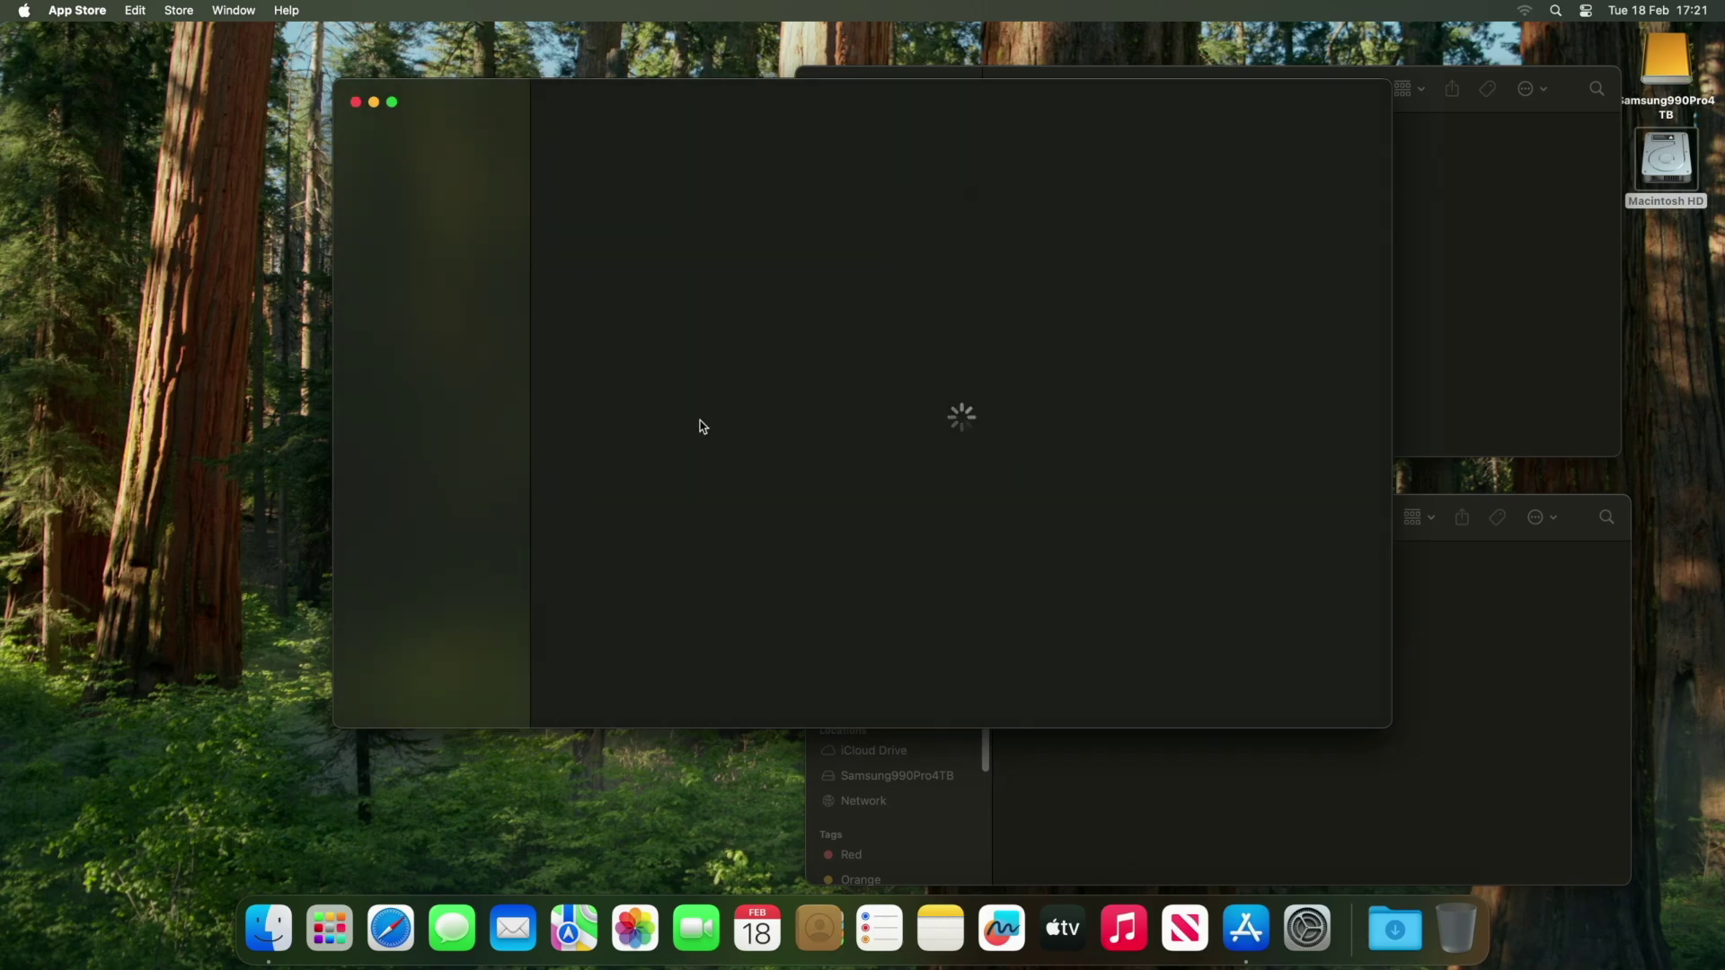
pyautogui.click(86, 18)
pyautogui.click(83, 61)
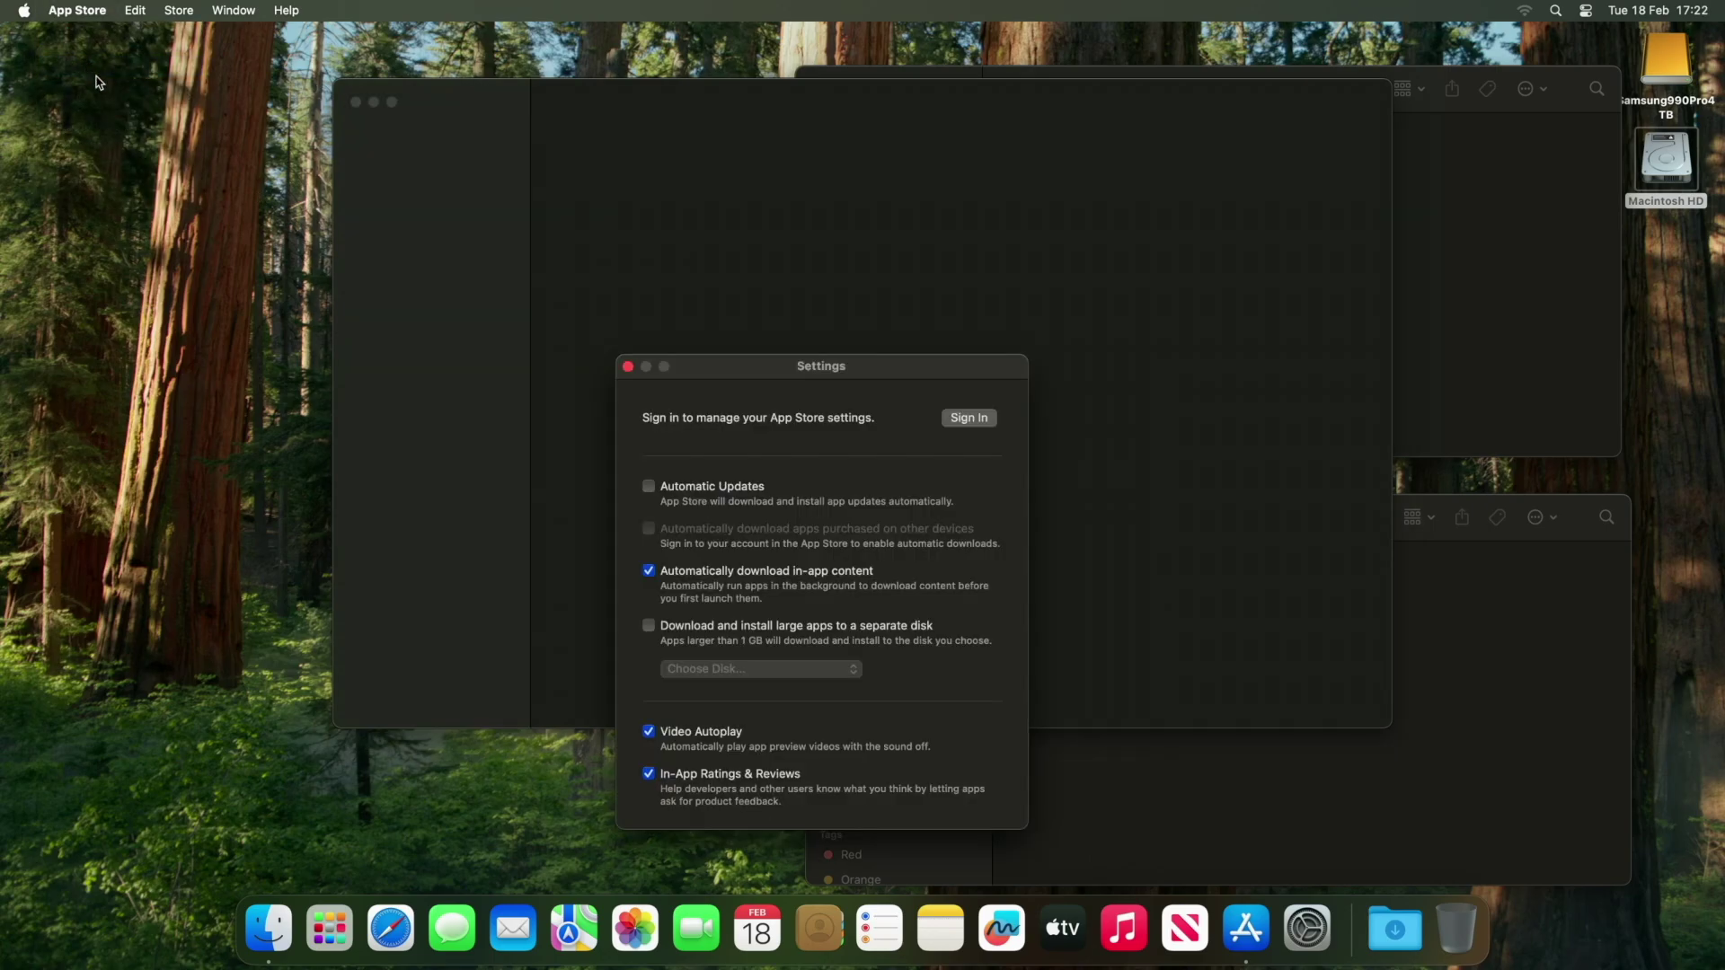
pyautogui.click(649, 626)
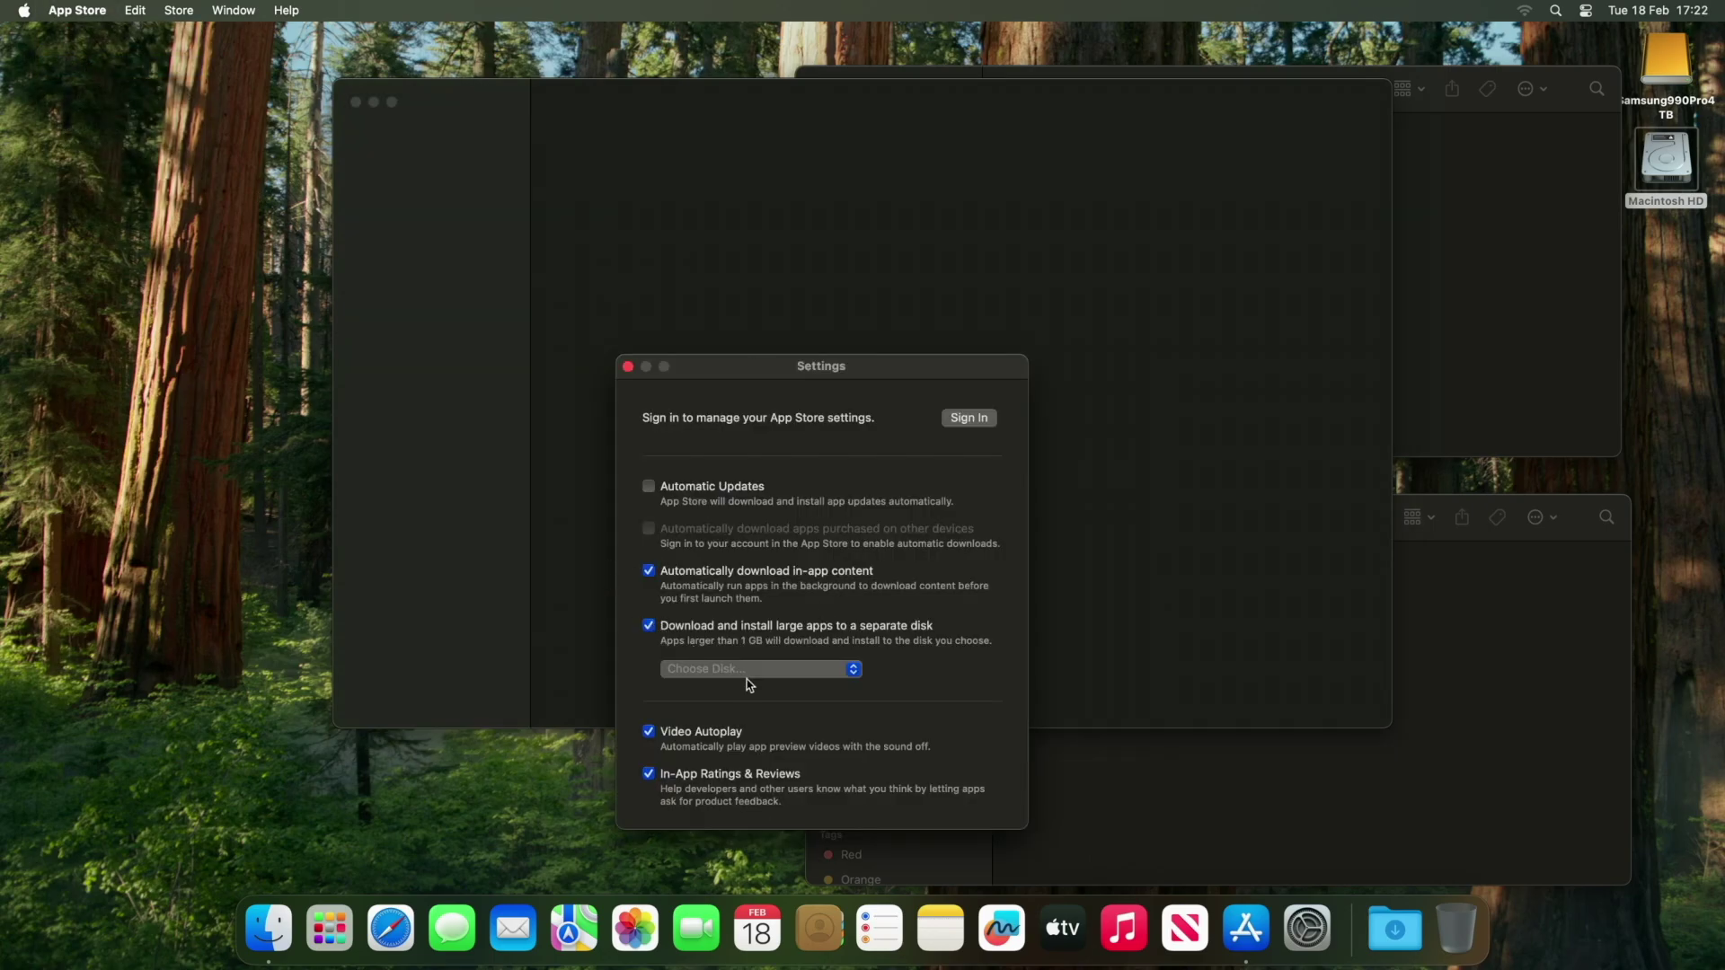
pyautogui.click(770, 671)
pyautogui.click(764, 697)
pyautogui.click(628, 367)
pyautogui.press('super+q')
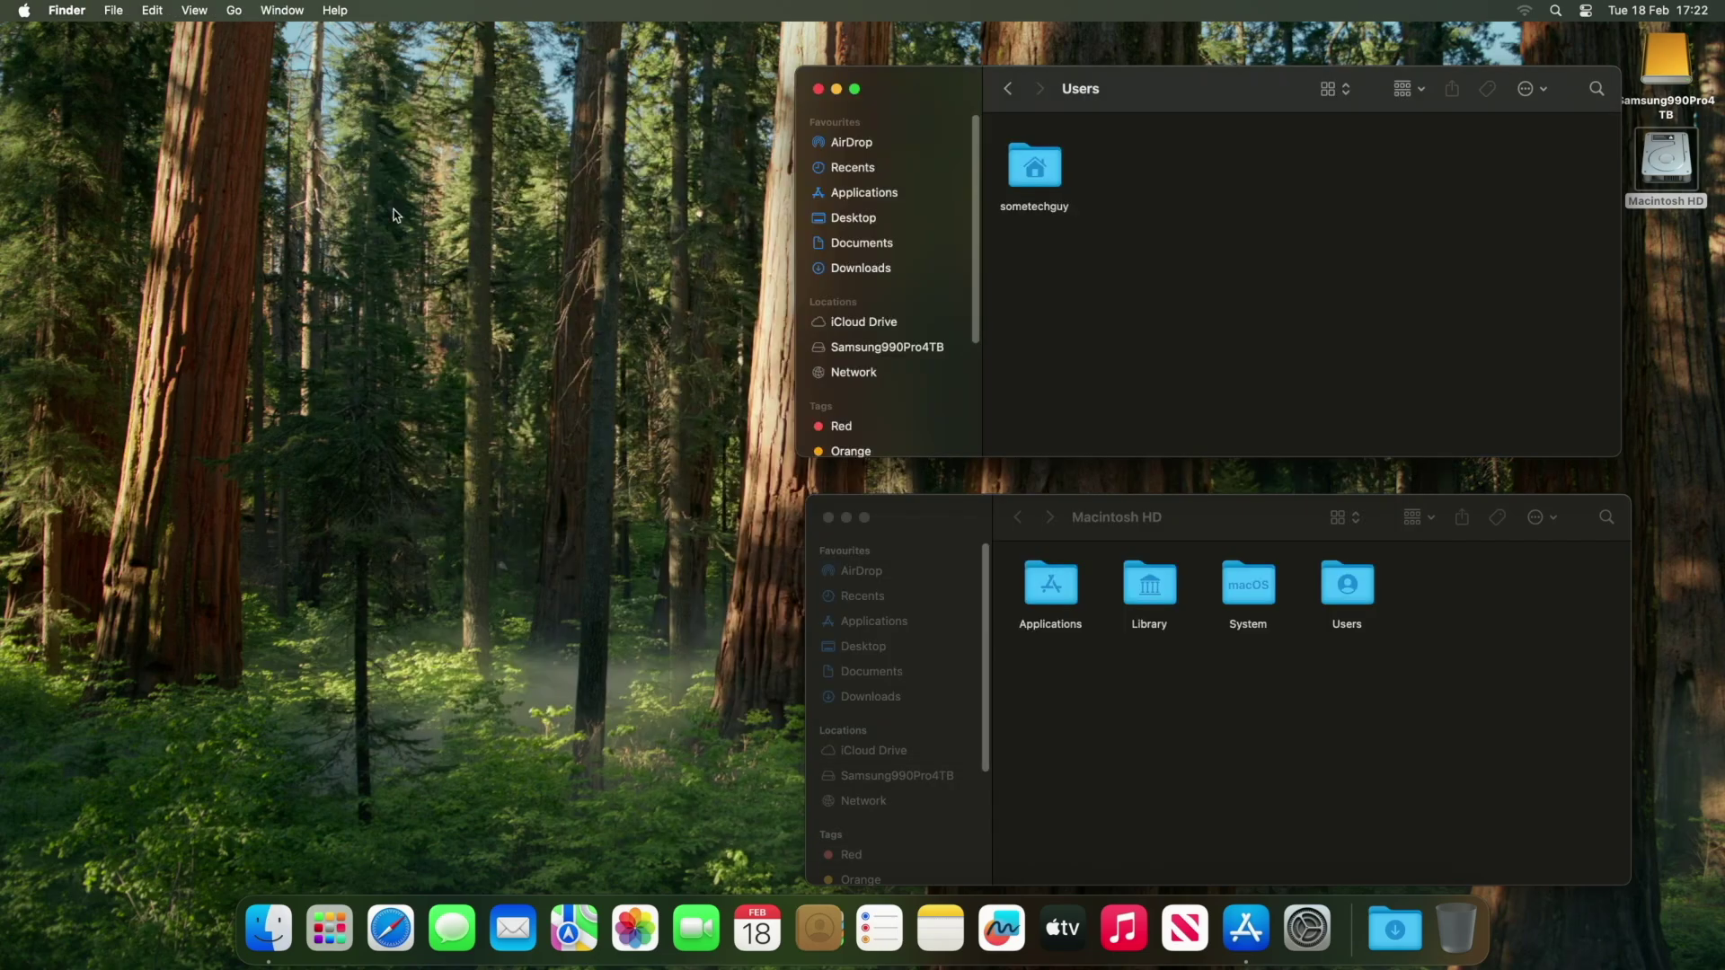
pyautogui.click(603, 391)
# Restore the Finder windows and set purchases to Always Require a password.
pyautogui.click(602, 390)
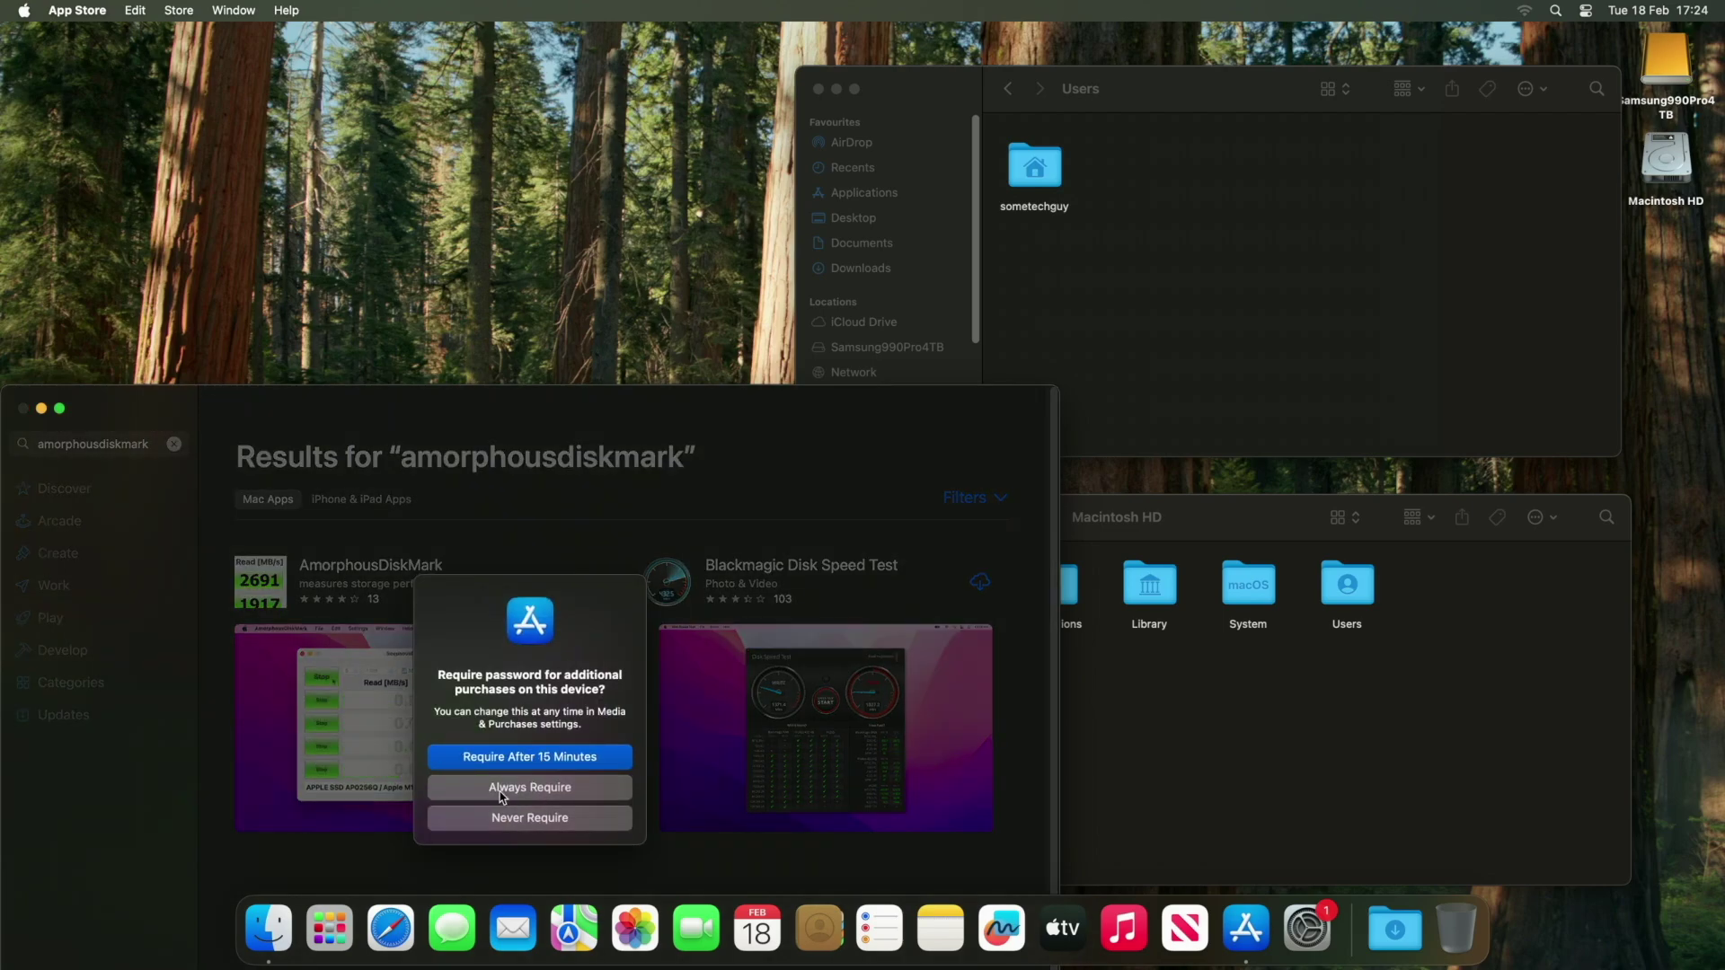
pyautogui.click(534, 791)
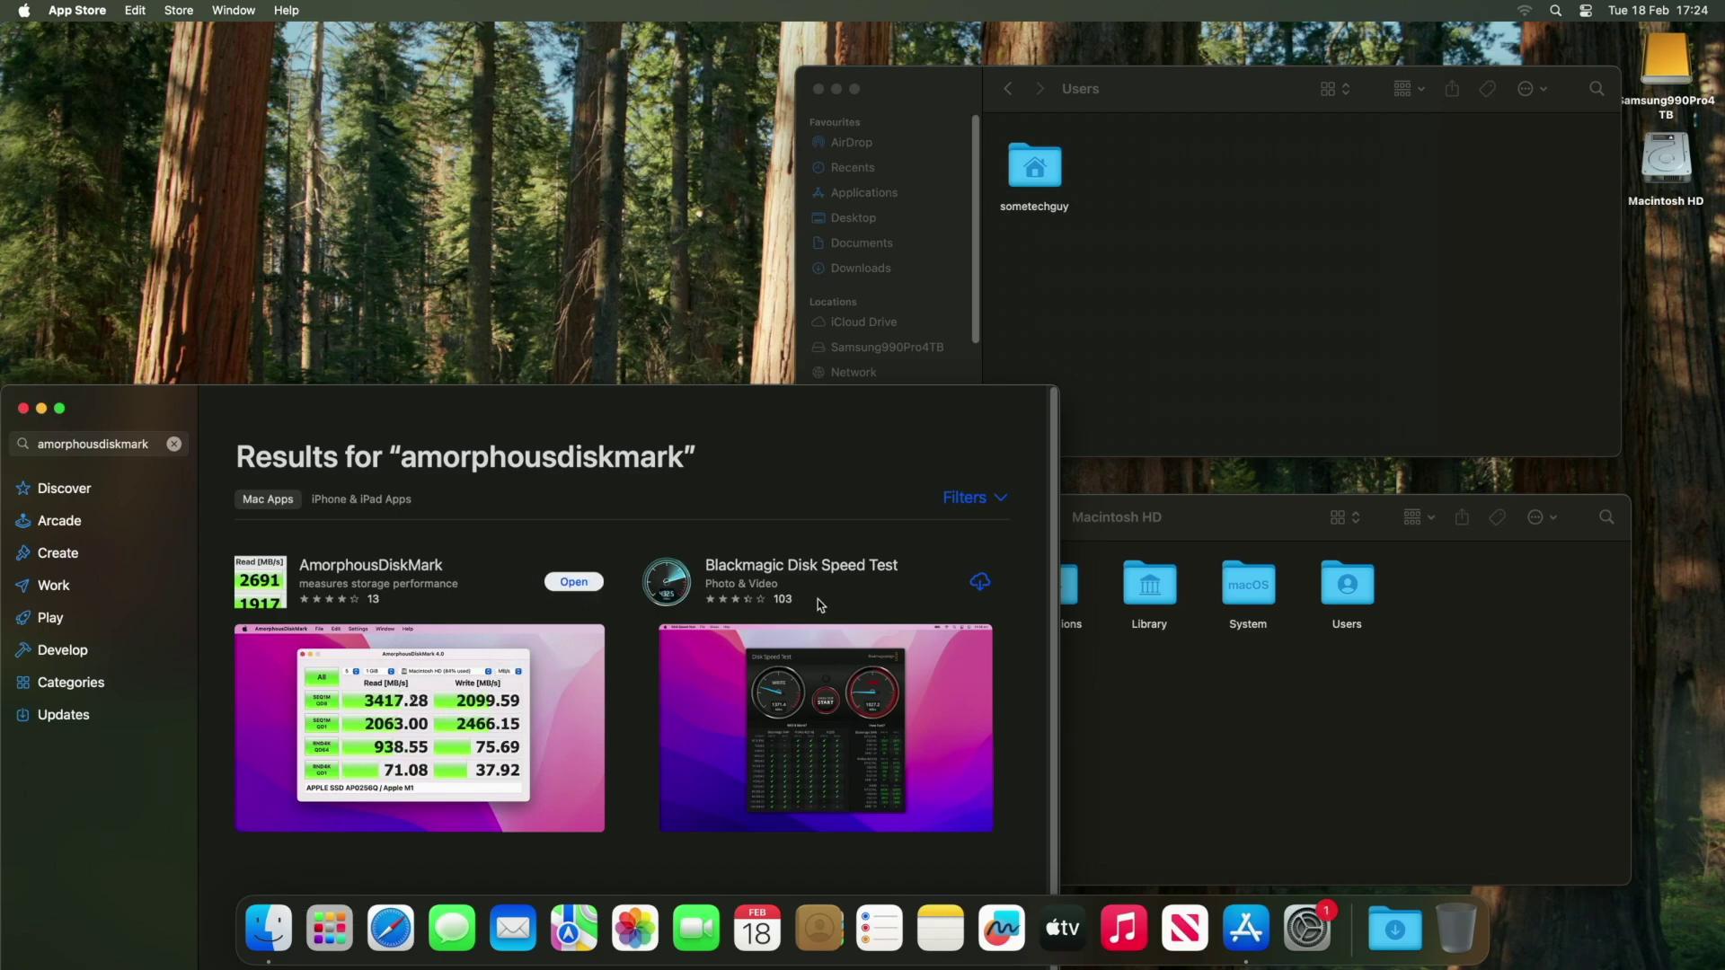
# Show the Applications folder in Finder and search the App Store for 'motion'.
pyautogui.click(1273, 180)
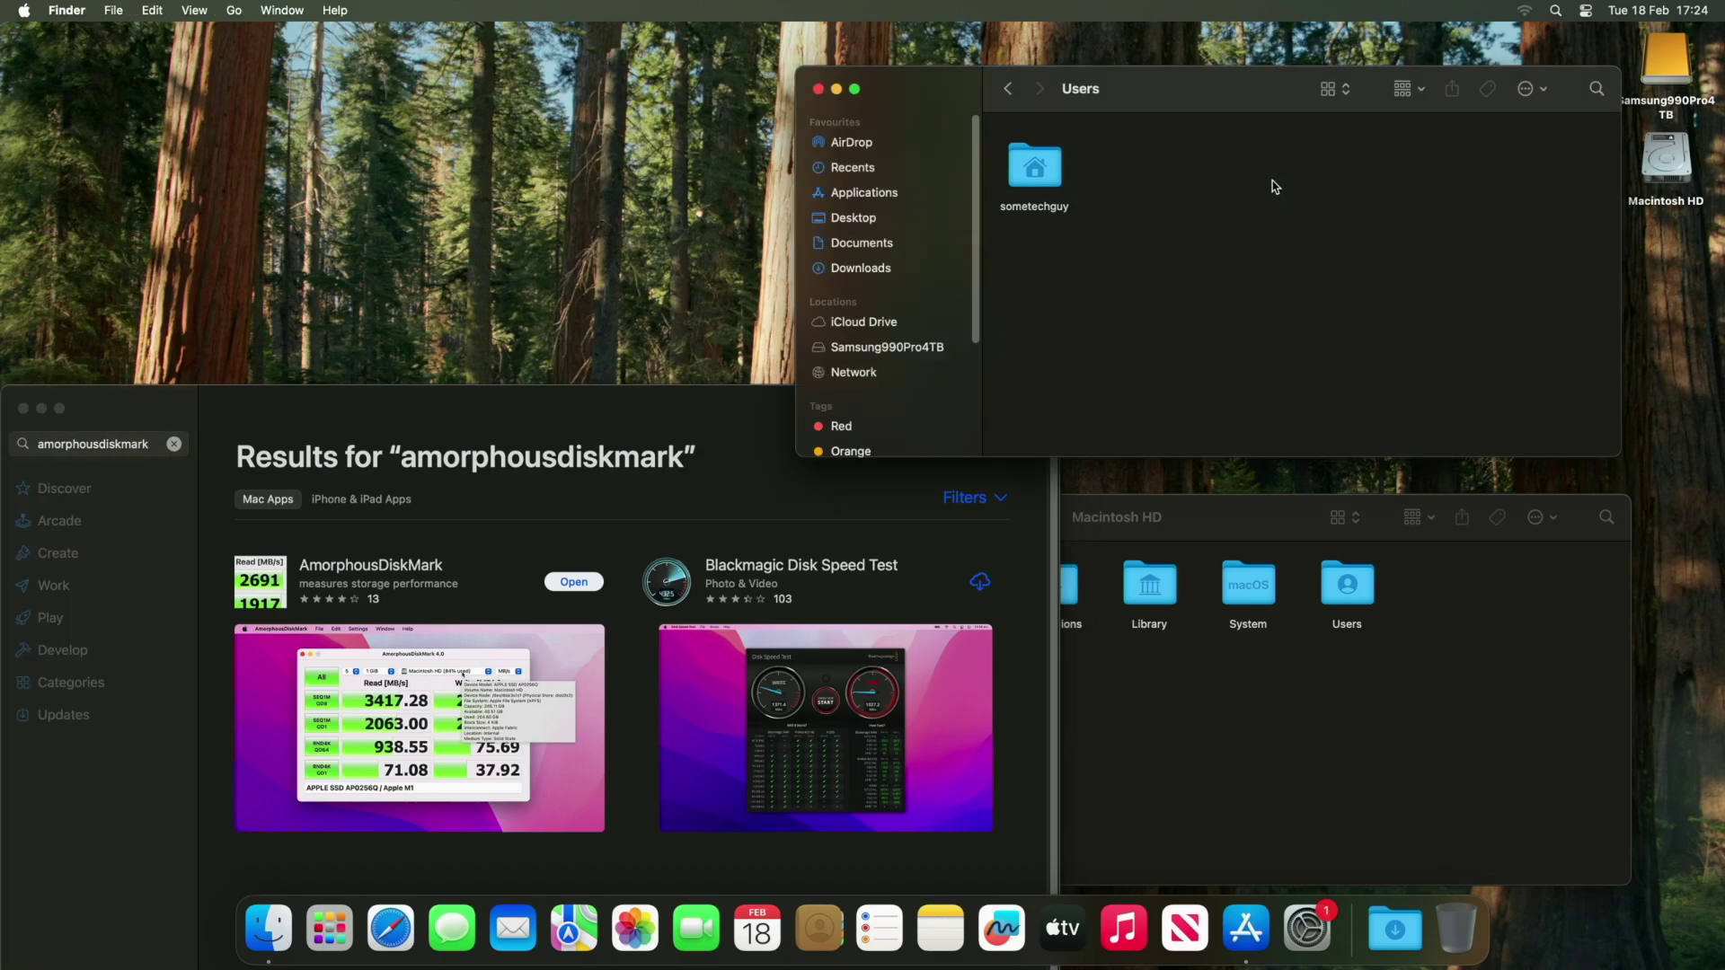
pyautogui.click(852, 194)
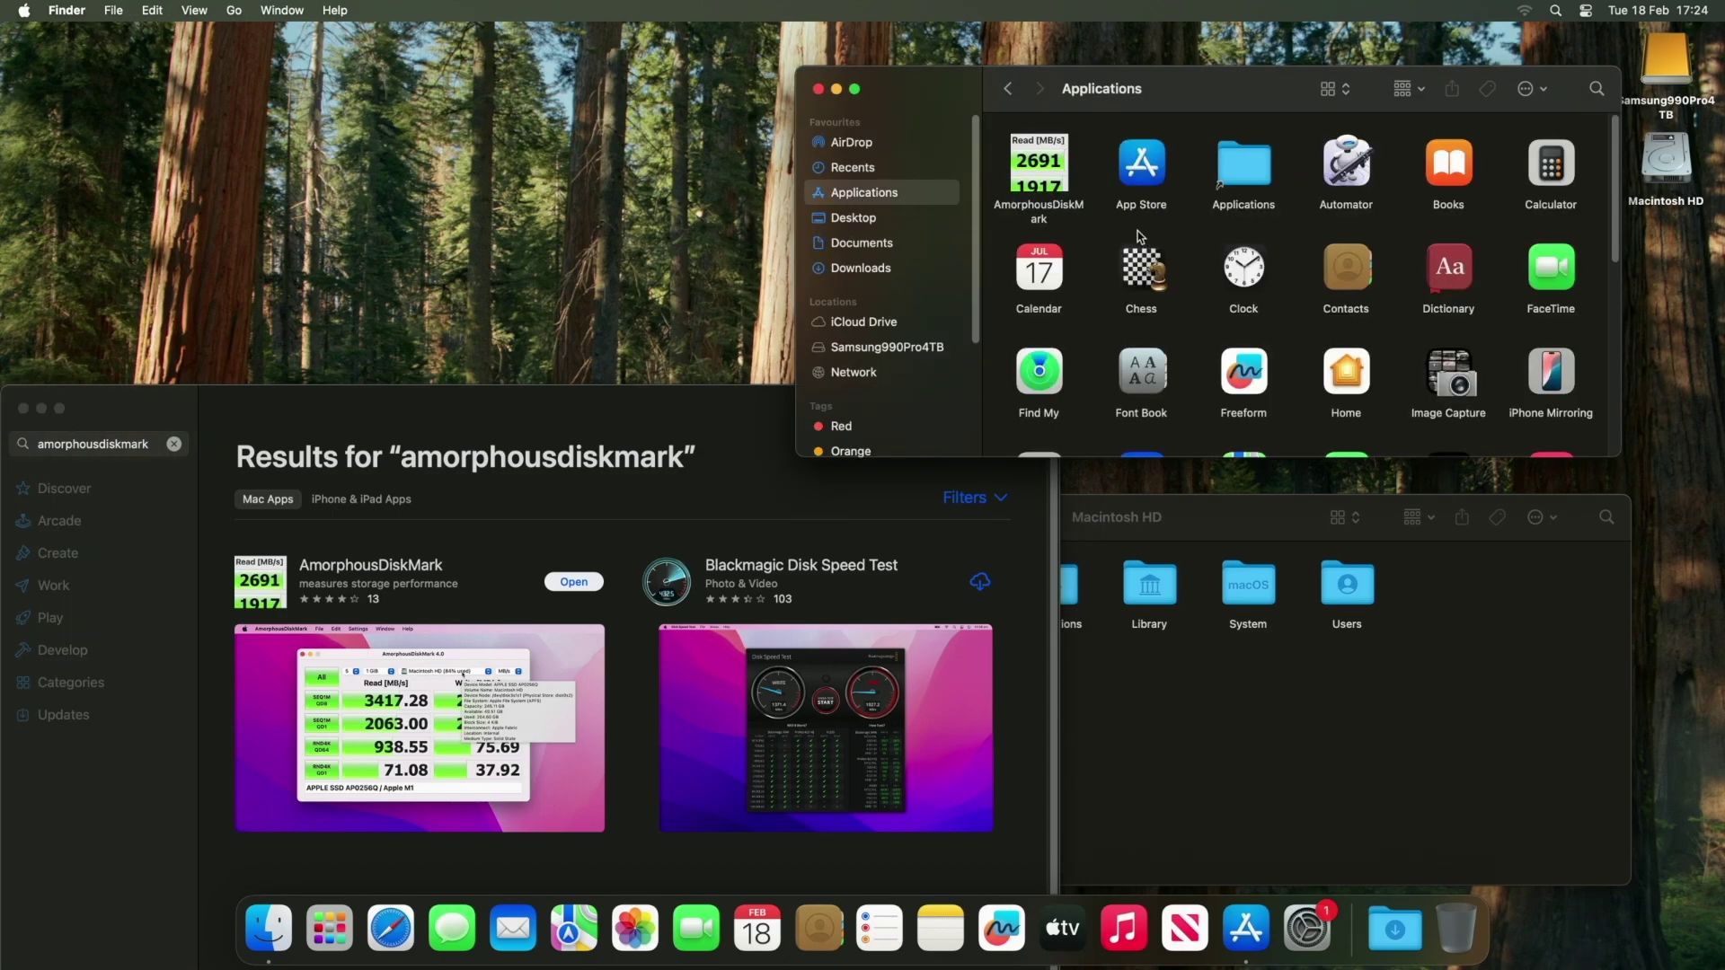
pyautogui.moveTo(1041, 171); pyautogui.dragTo(1246, 928)
pyautogui.write('motion')
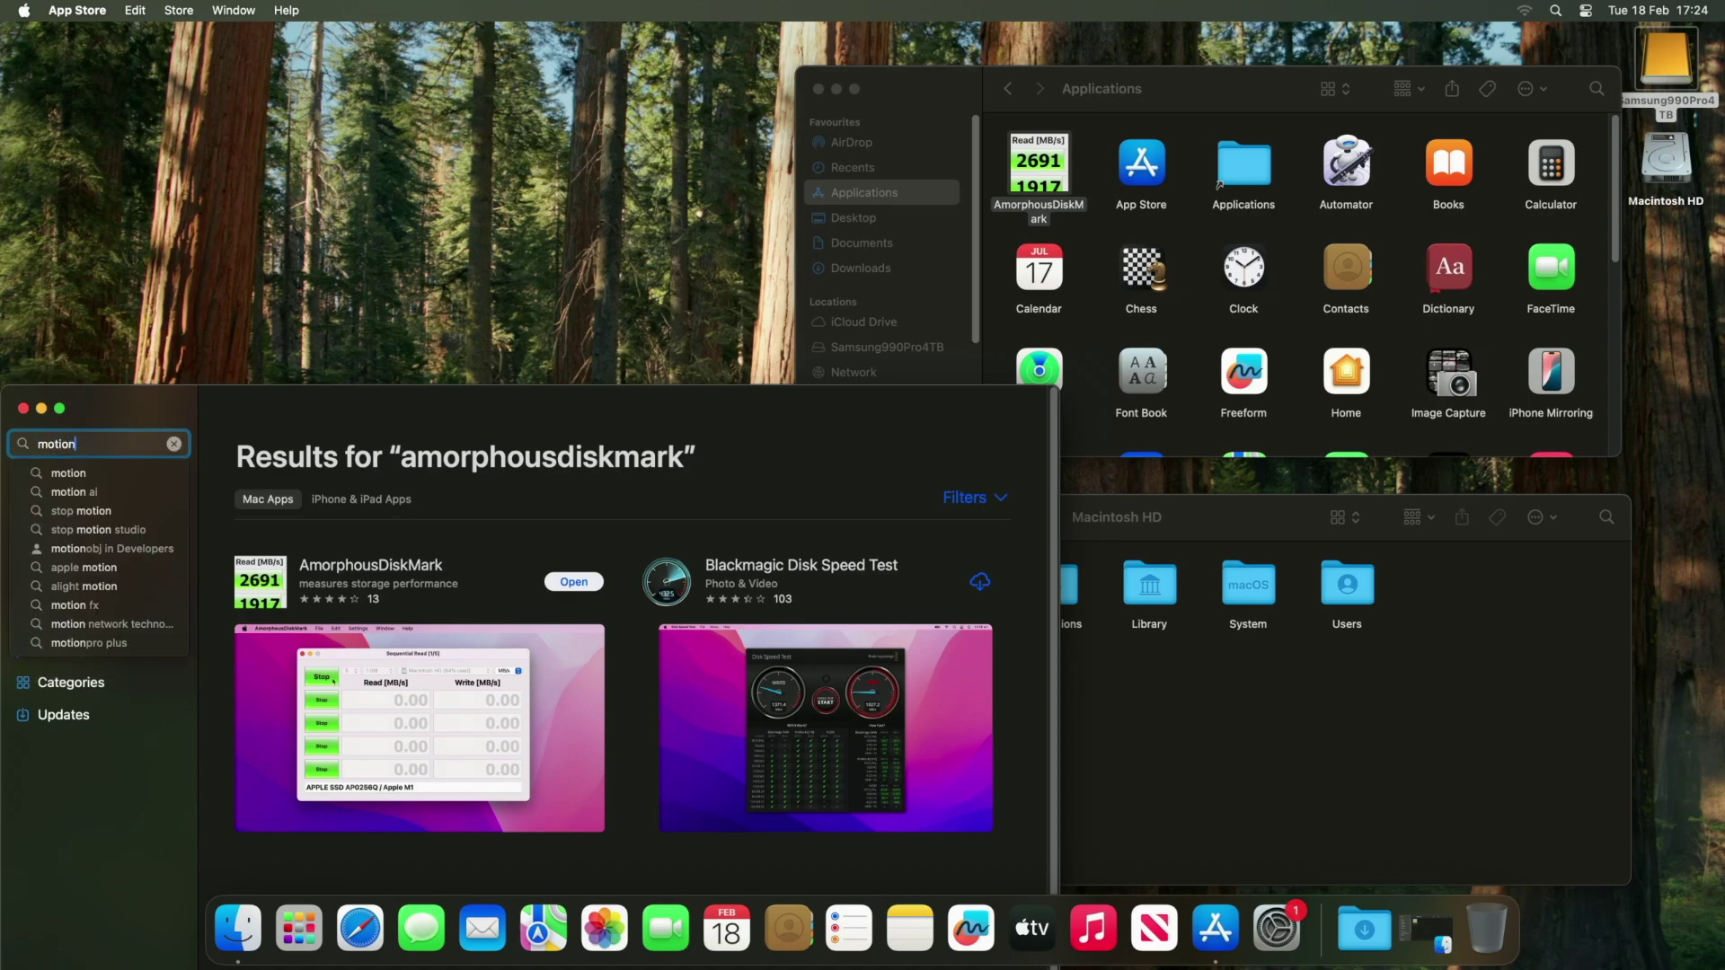
pyautogui.click(74, 474)
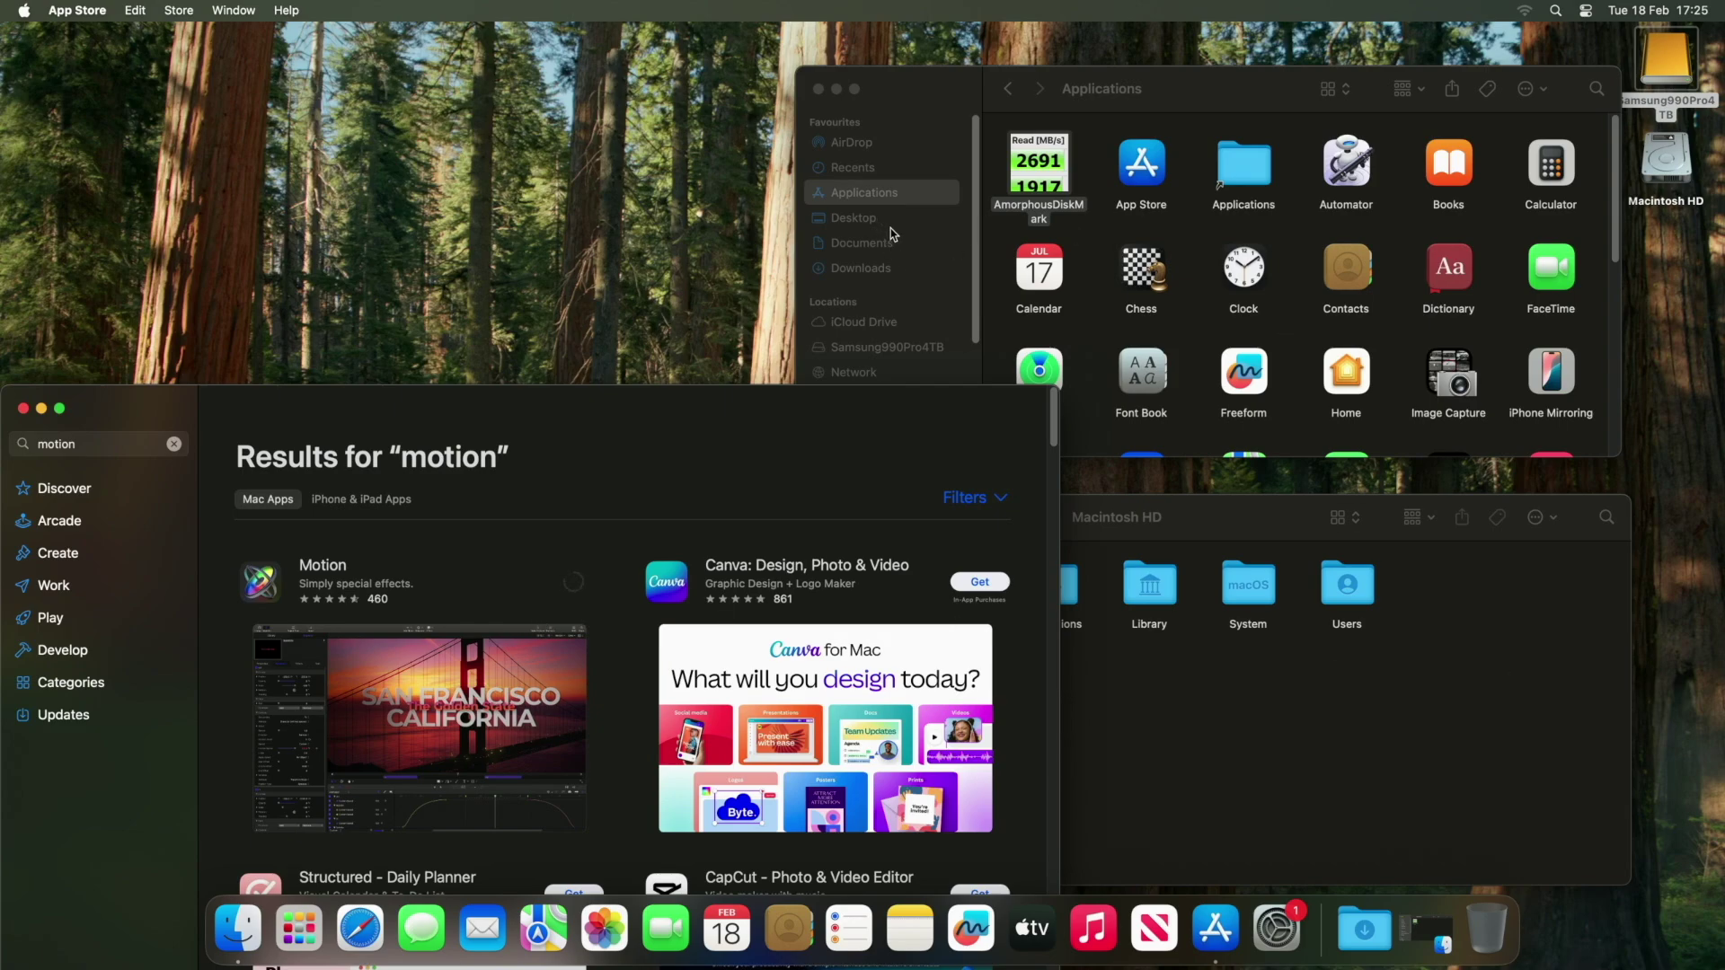
# Open Samsung990Pro4TB's Applications folder to check the downloaded apps.
pyautogui.click(1198, 97)
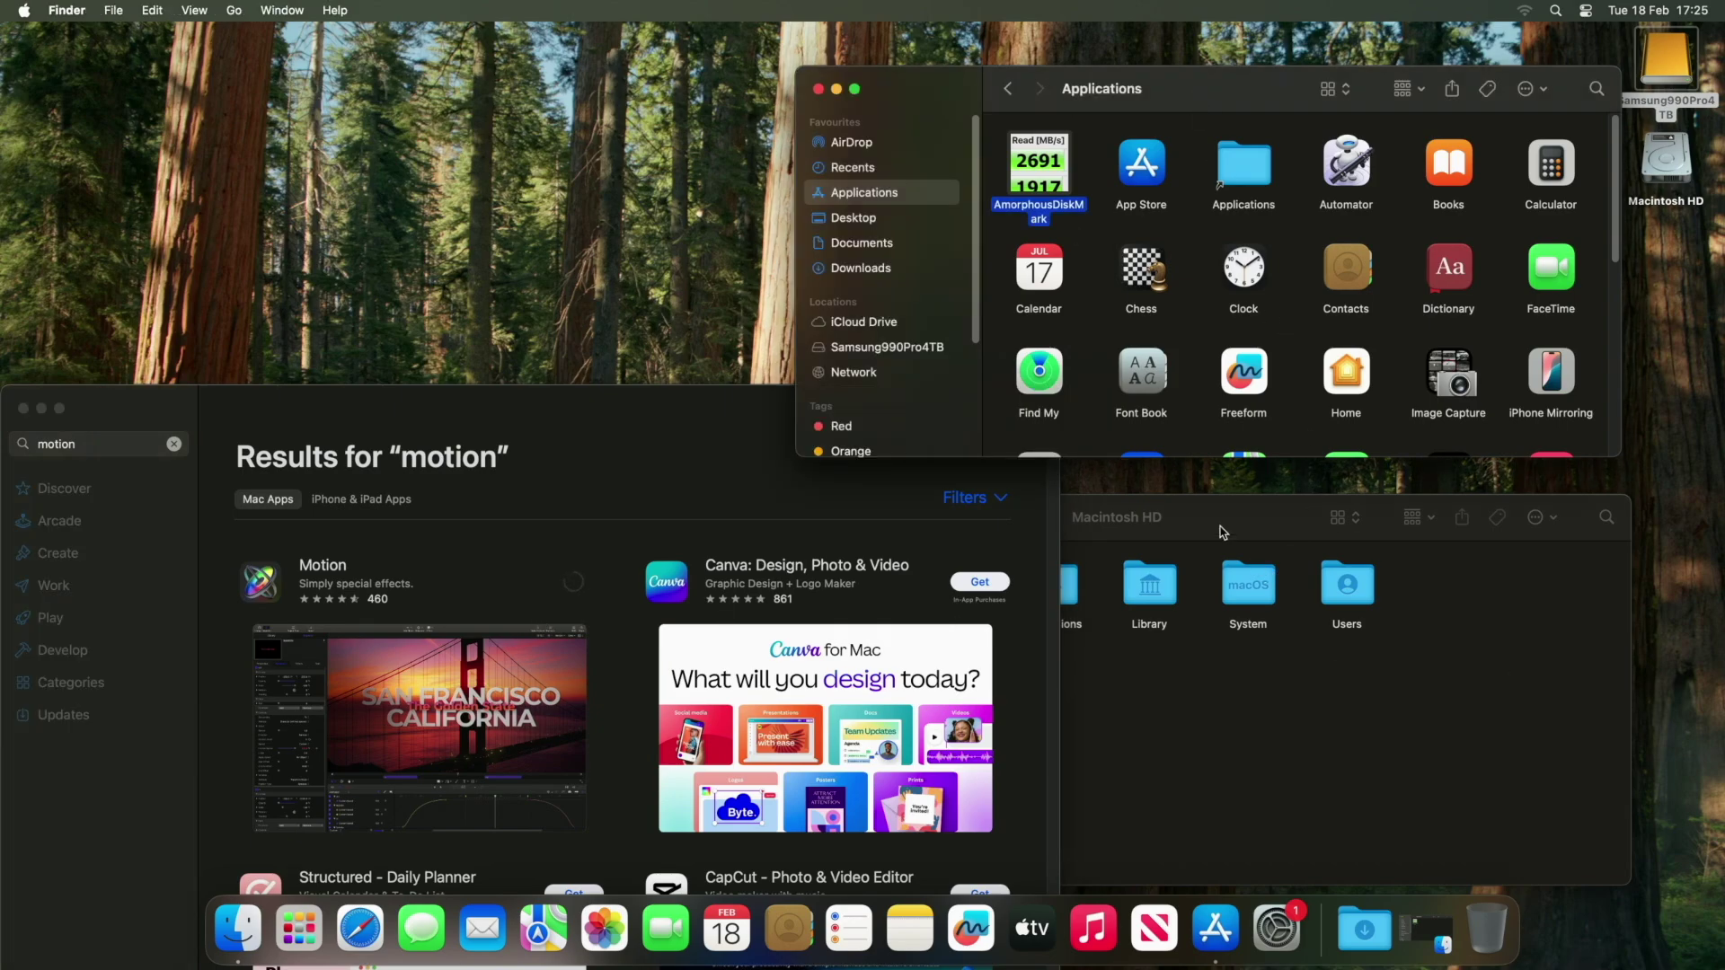
pyautogui.doubleClick(1663, 82)
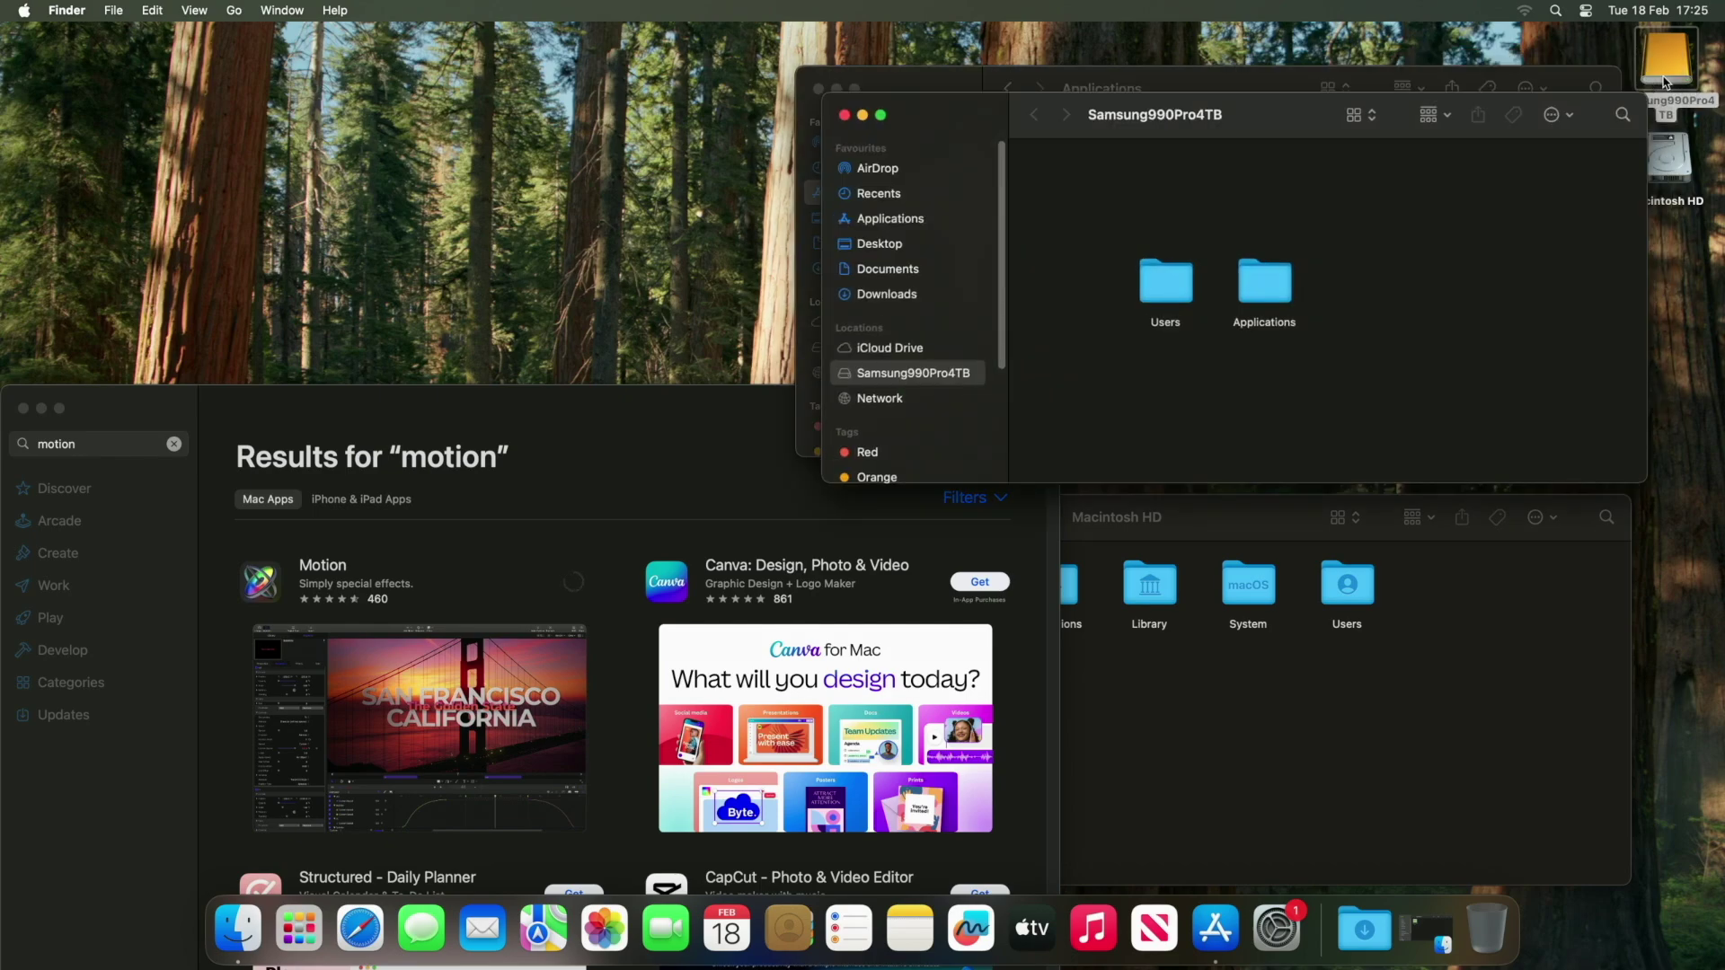
pyautogui.doubleClick(1265, 301)
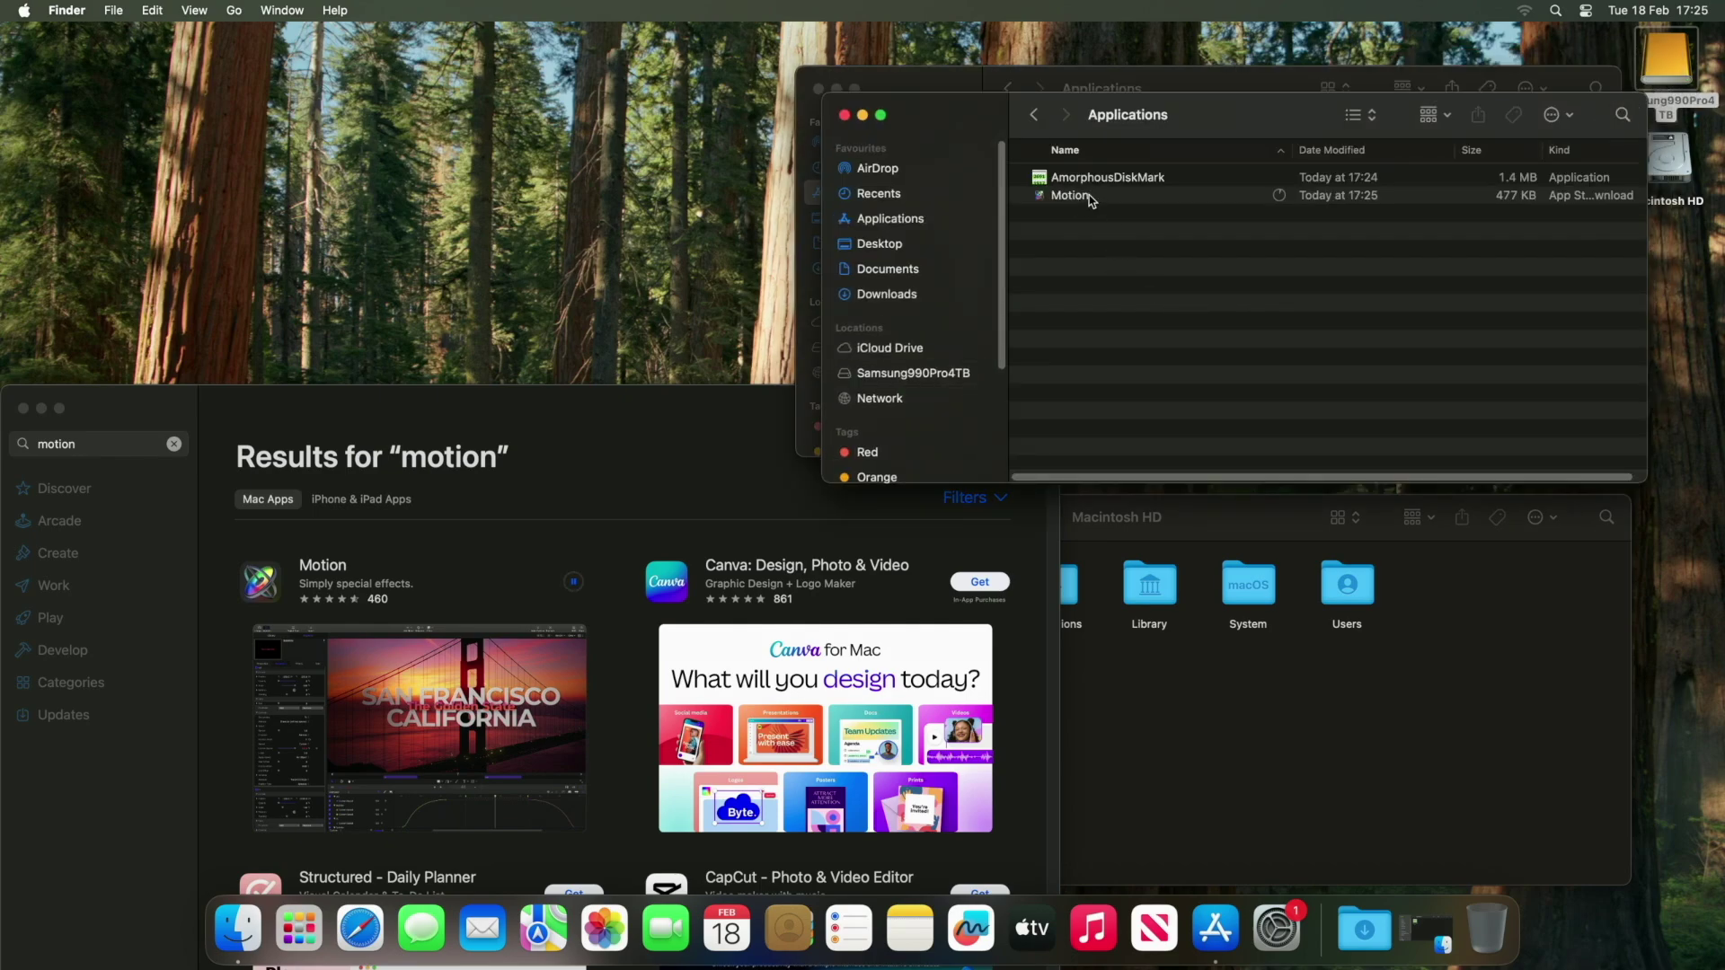
pyautogui.rightClick(1098, 233)
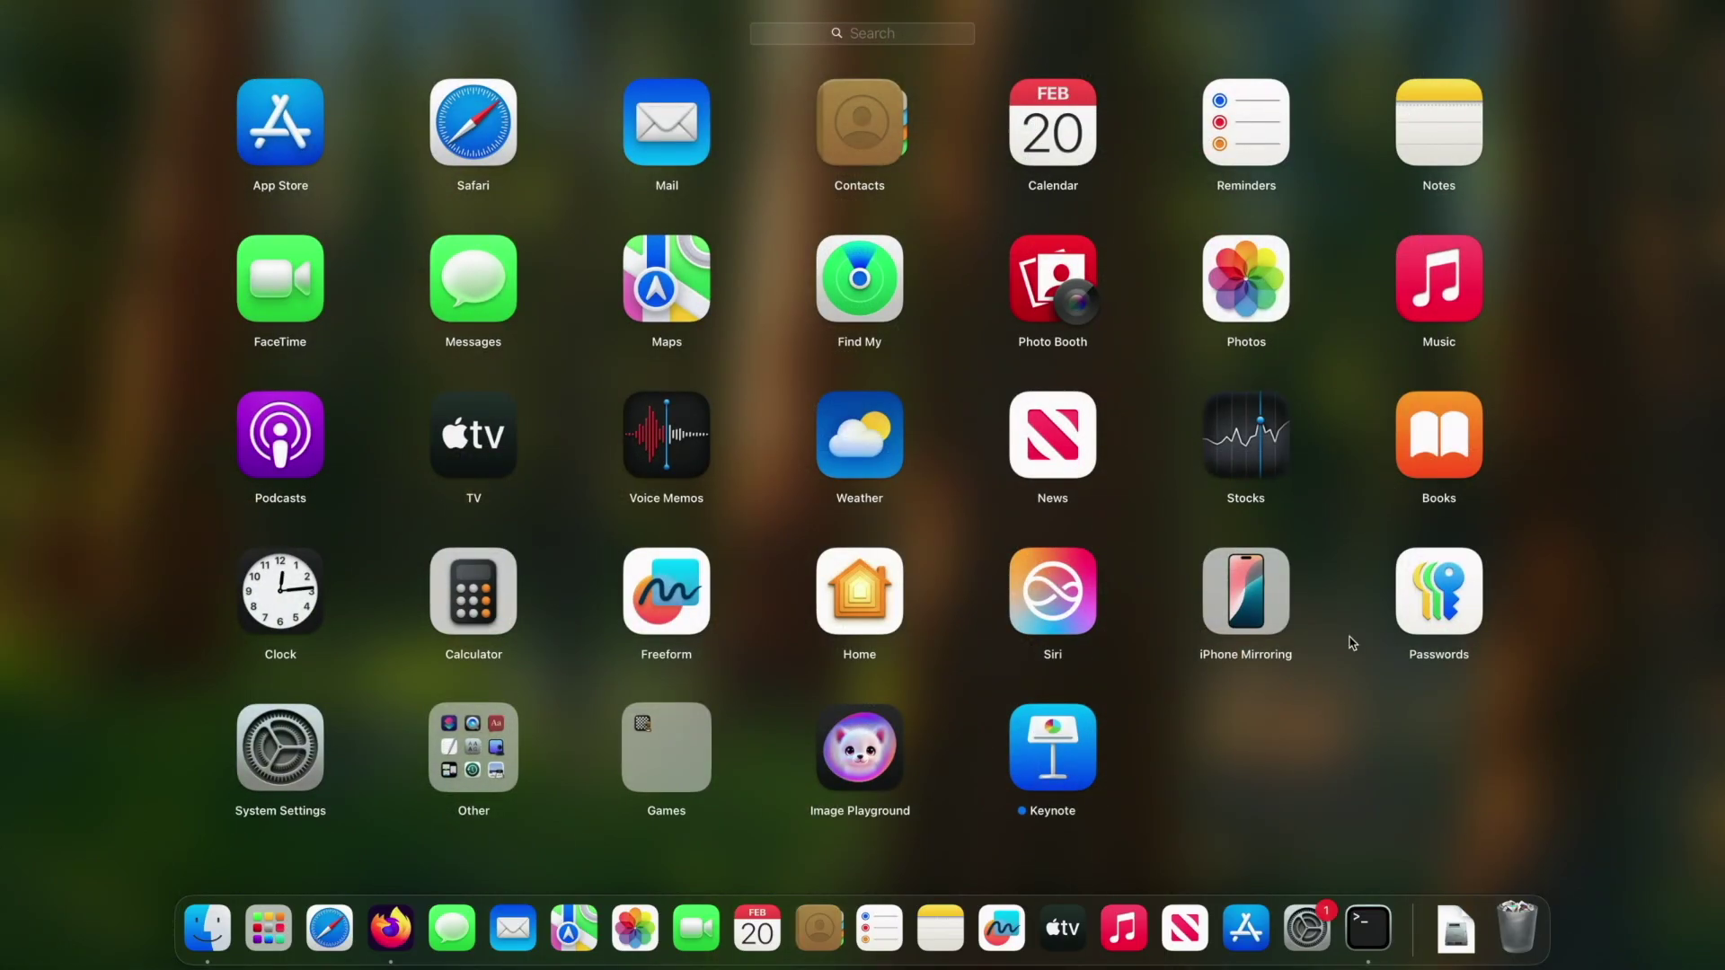
# In Terminal, check the working directory and cd into /Applications.
pyautogui.click(1307, 711)
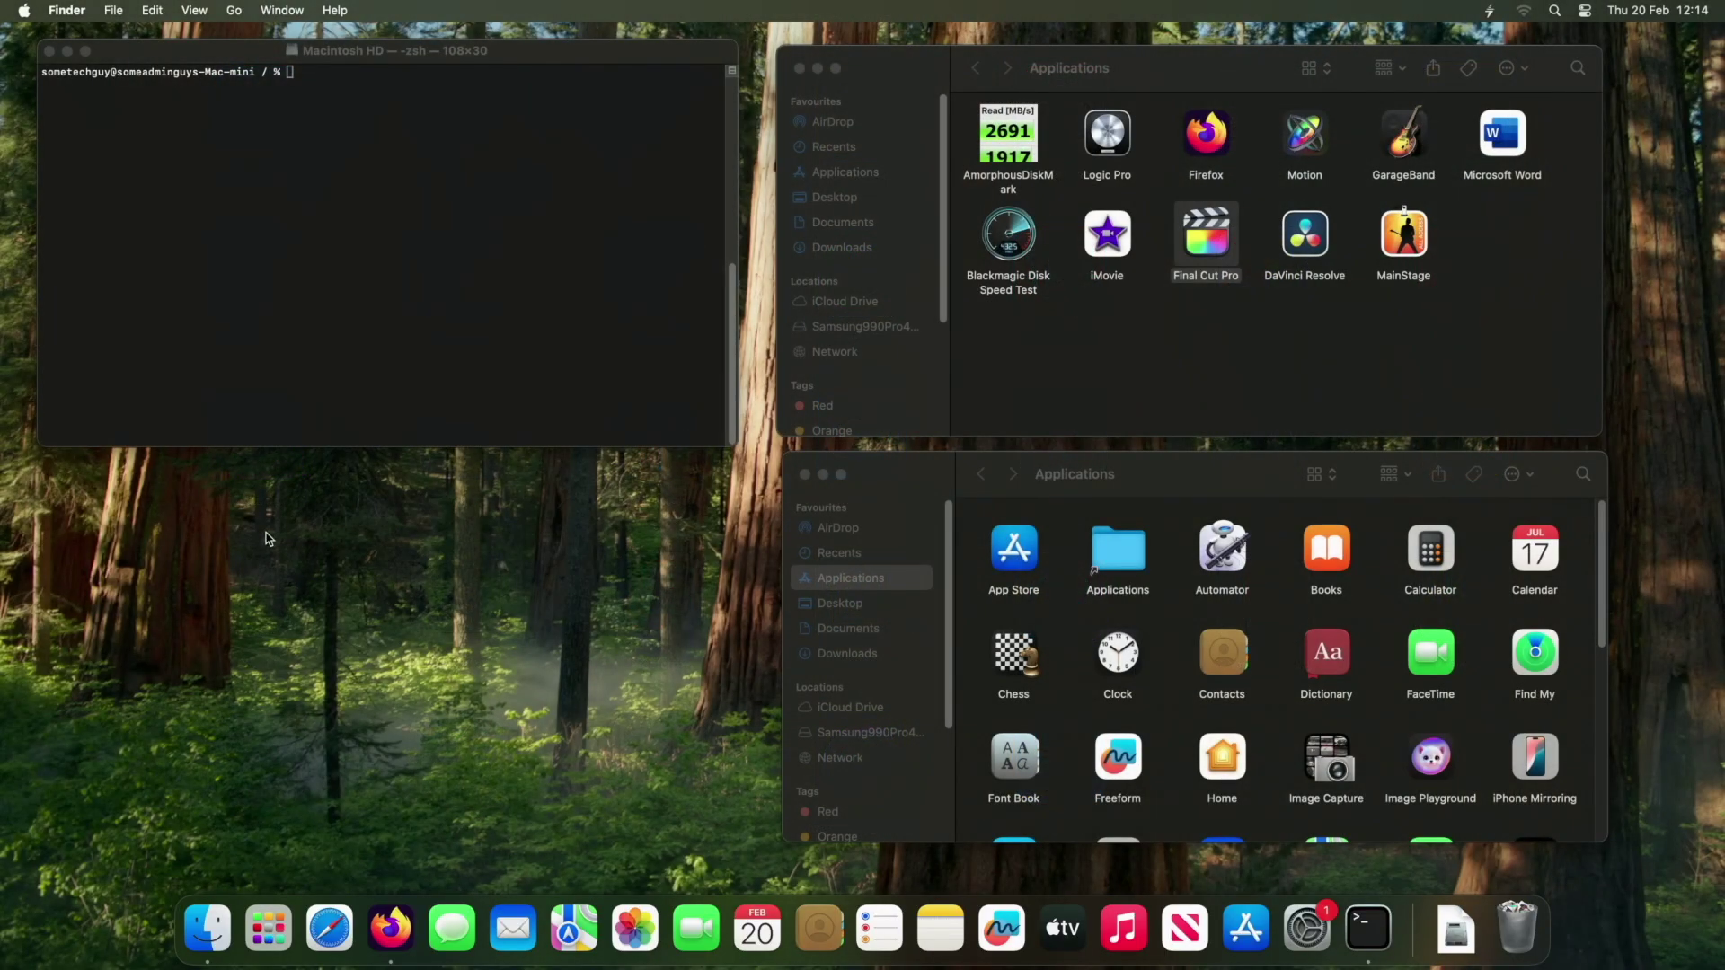
pyautogui.click(328, 231)
pyautogui.write('pwd')
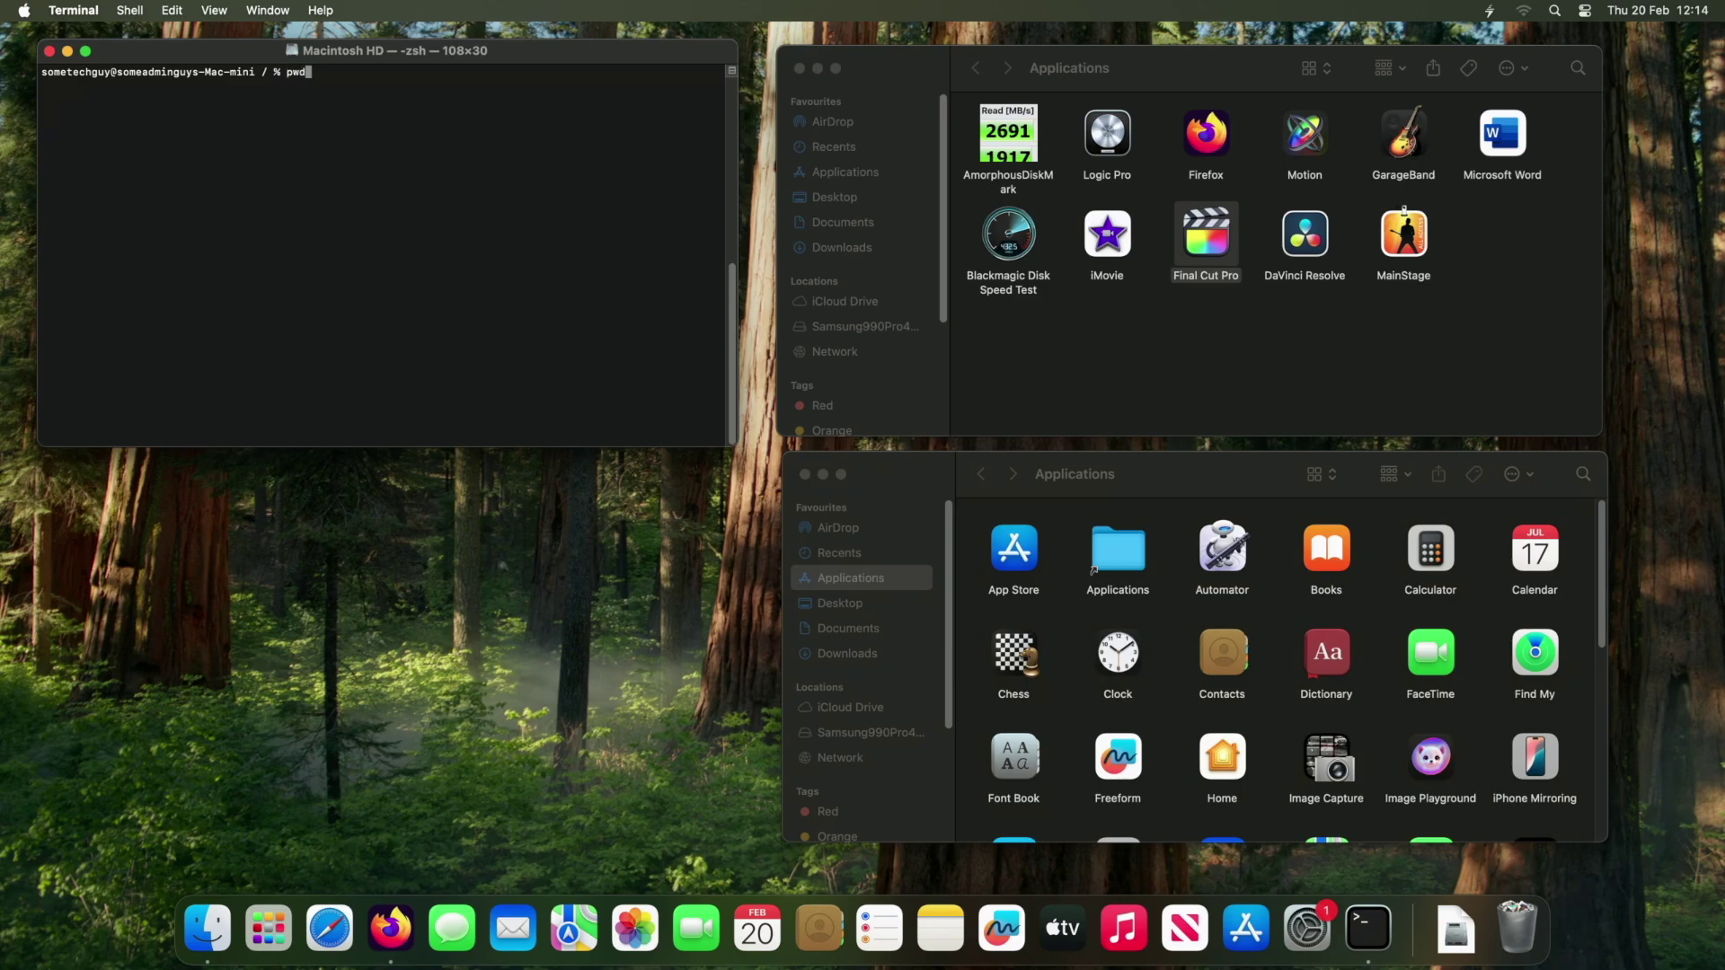
pyautogui.press('Return')
pyautogui.write('cd')
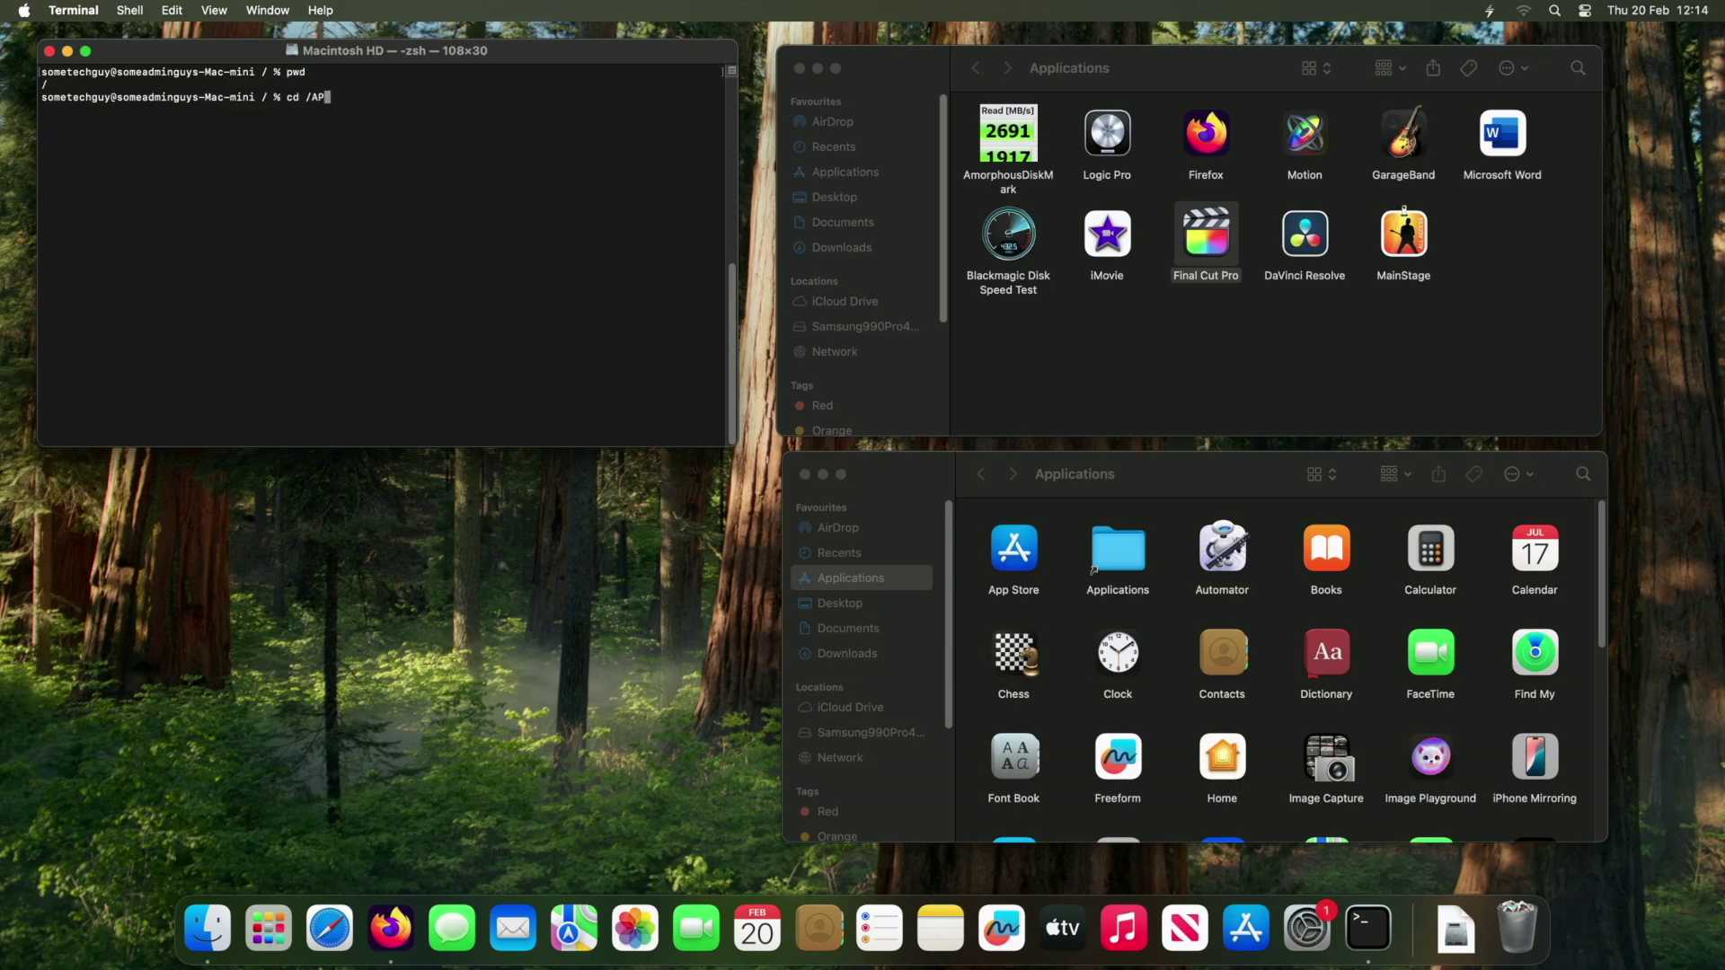
pyautogui.write(' /Applications/')
pyautogui.press('Return')
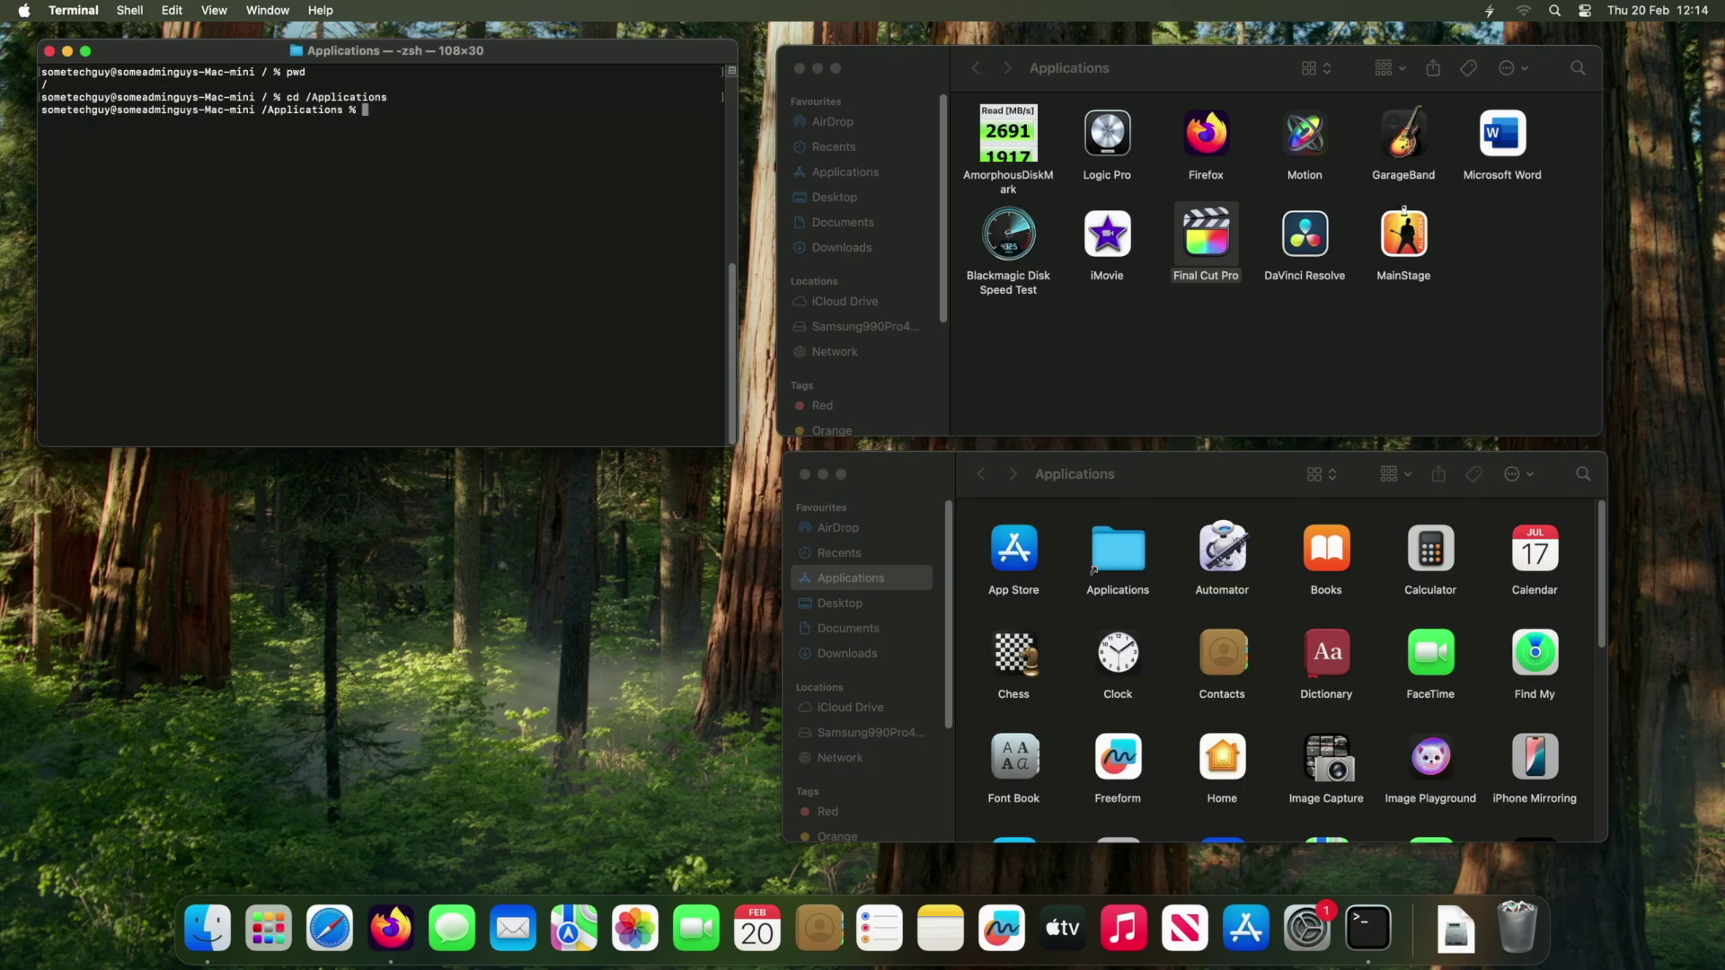
pyautogui.press('Return')
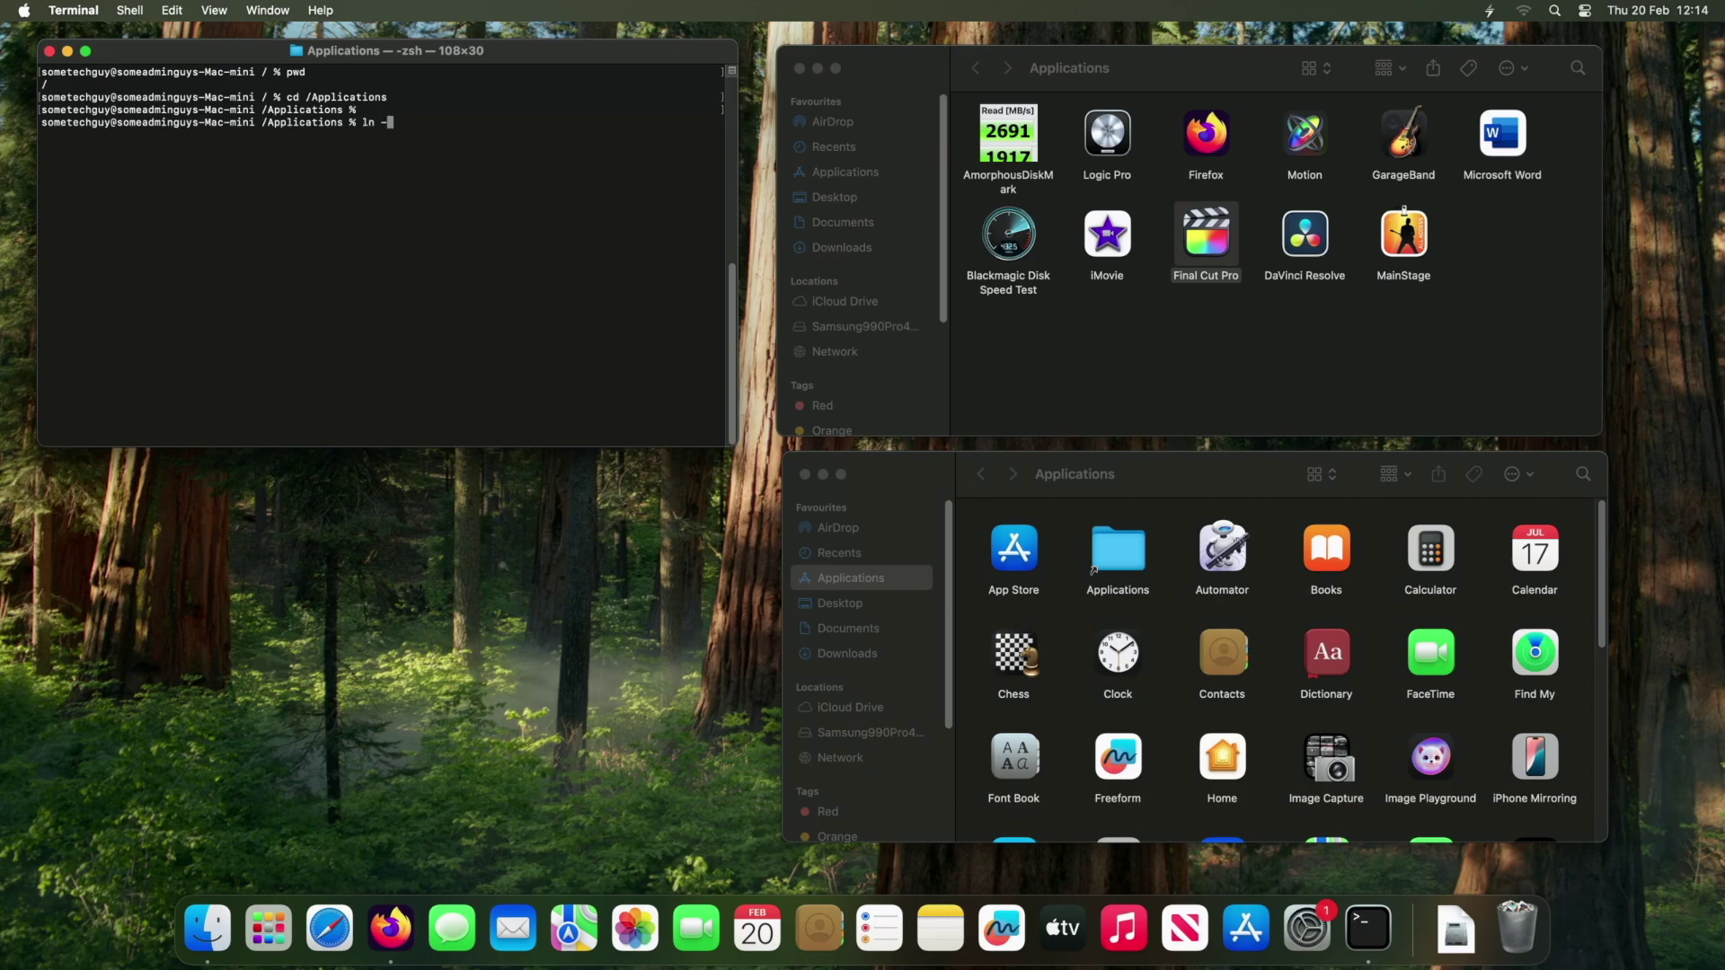
# Symlink Final Cut Pro.app from the Samsung990Pro4TB drive into /Applications with ln -s.
pyautogui.moveTo(1213, 261); pyautogui.dragTo(543, 143)
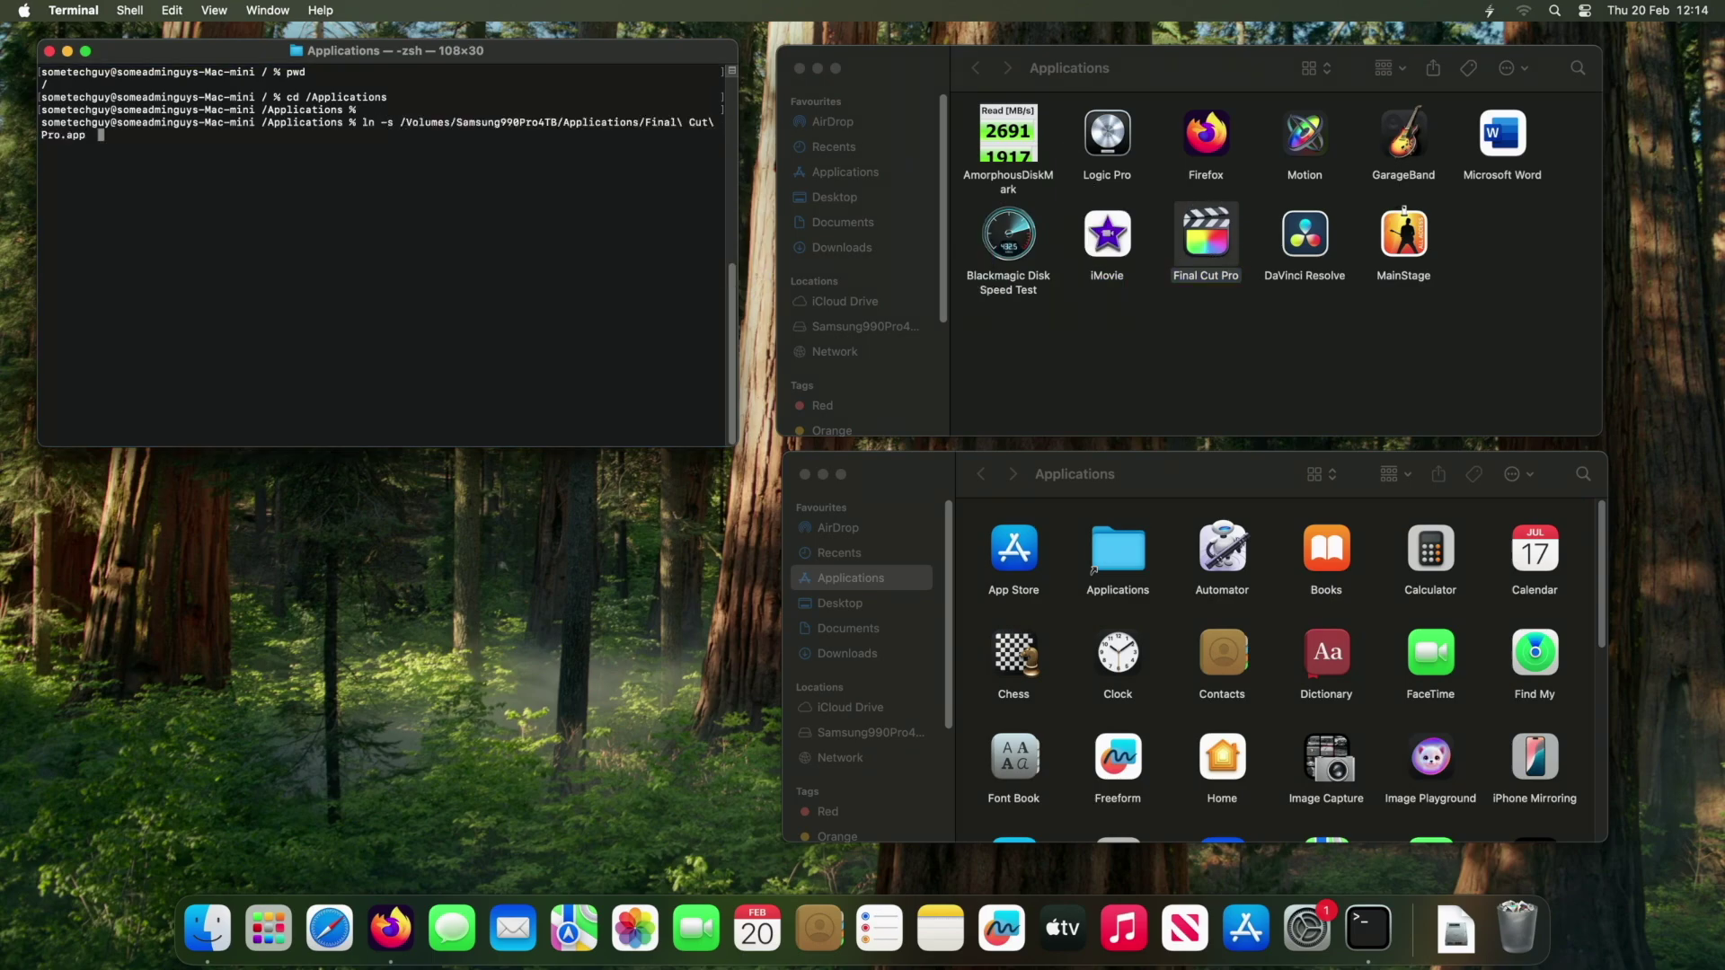
pyautogui.write('./')
pyautogui.press('Return')
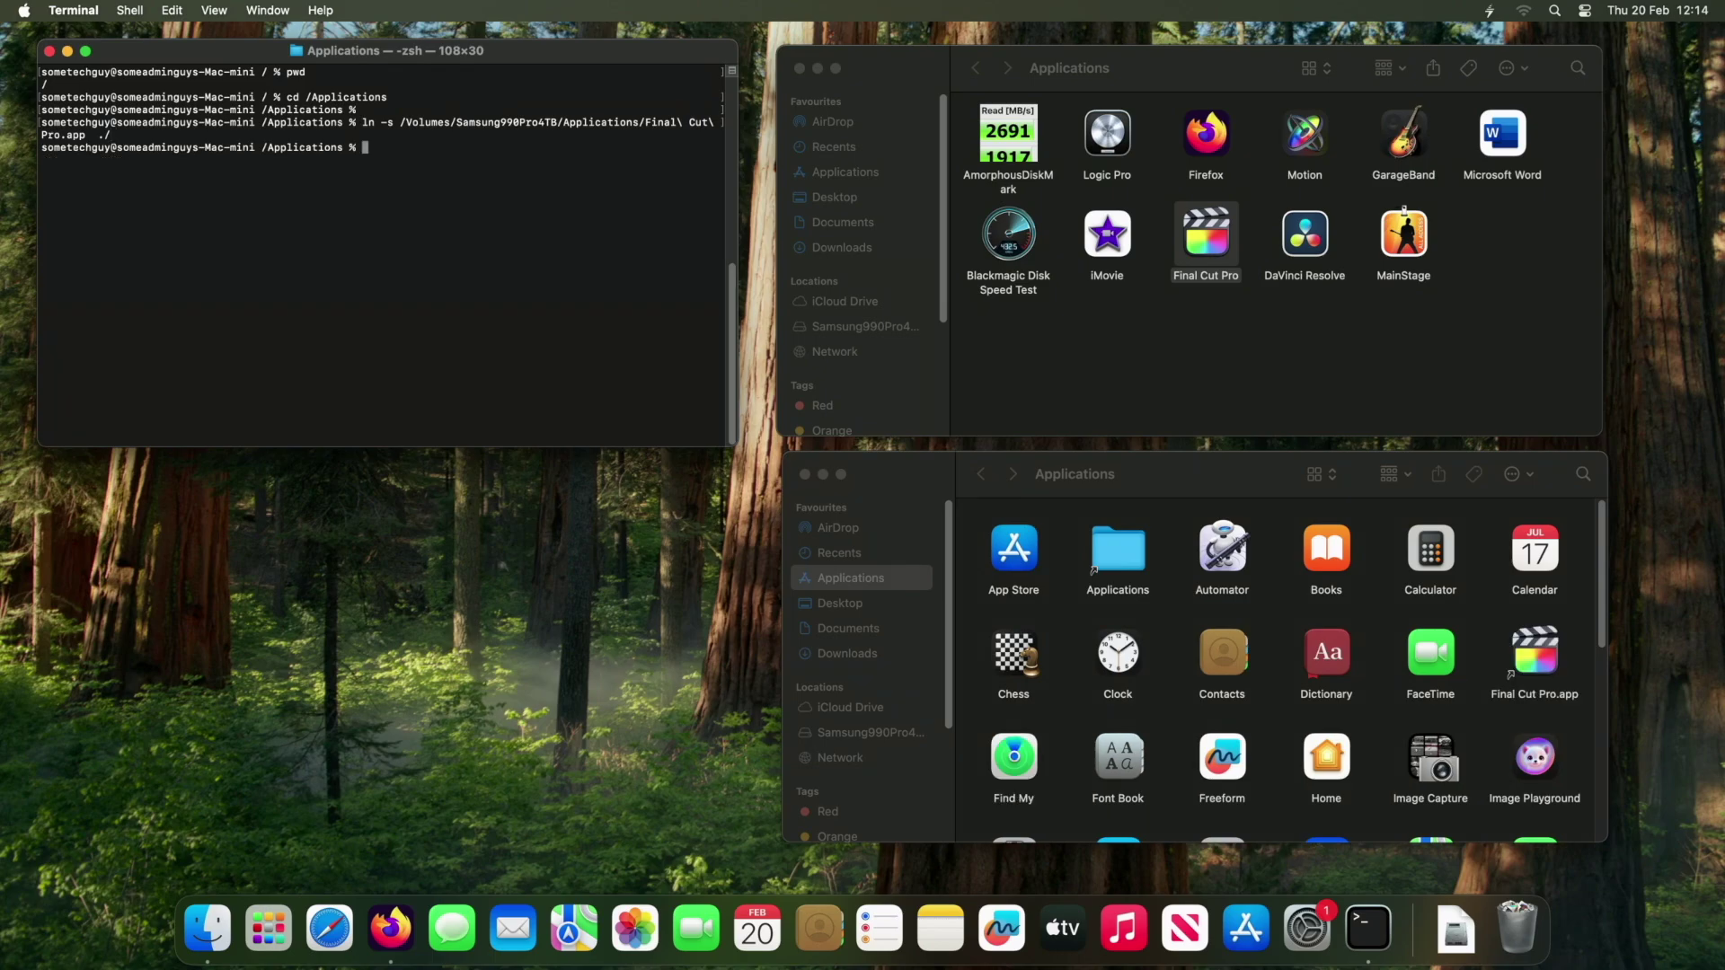
pyautogui.click(1535, 656)
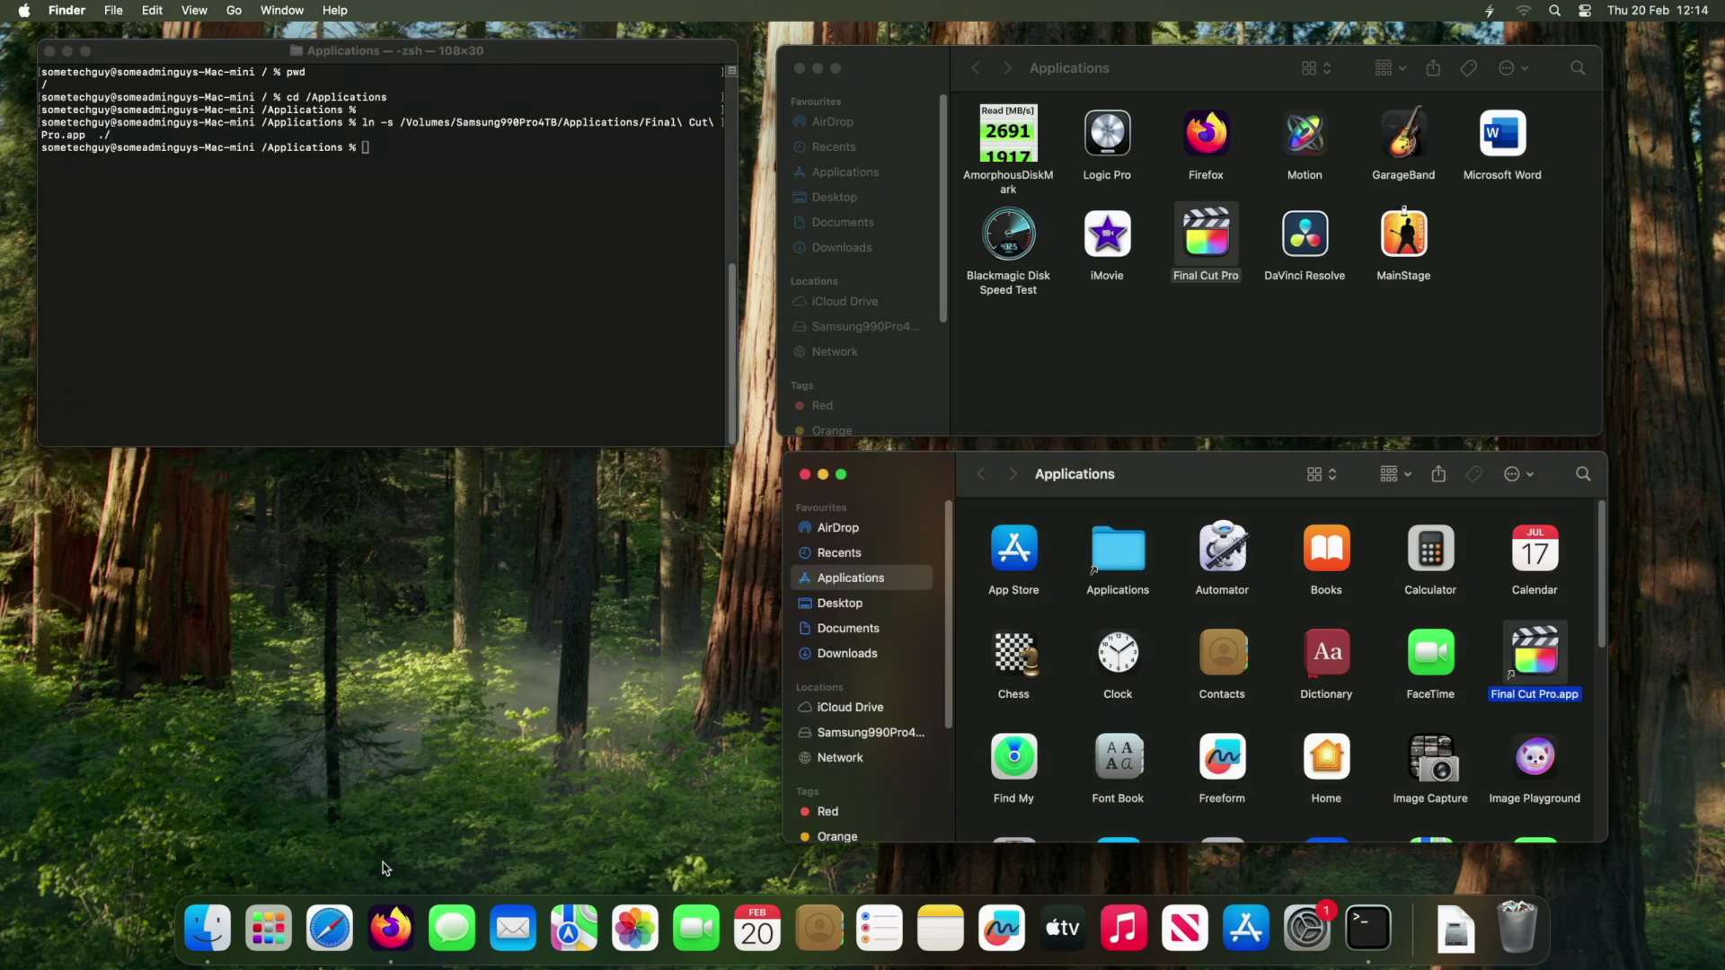
# Verify Final Cut Pro appears in Launchpad and in an ls -la listing.
pyautogui.click(269, 928)
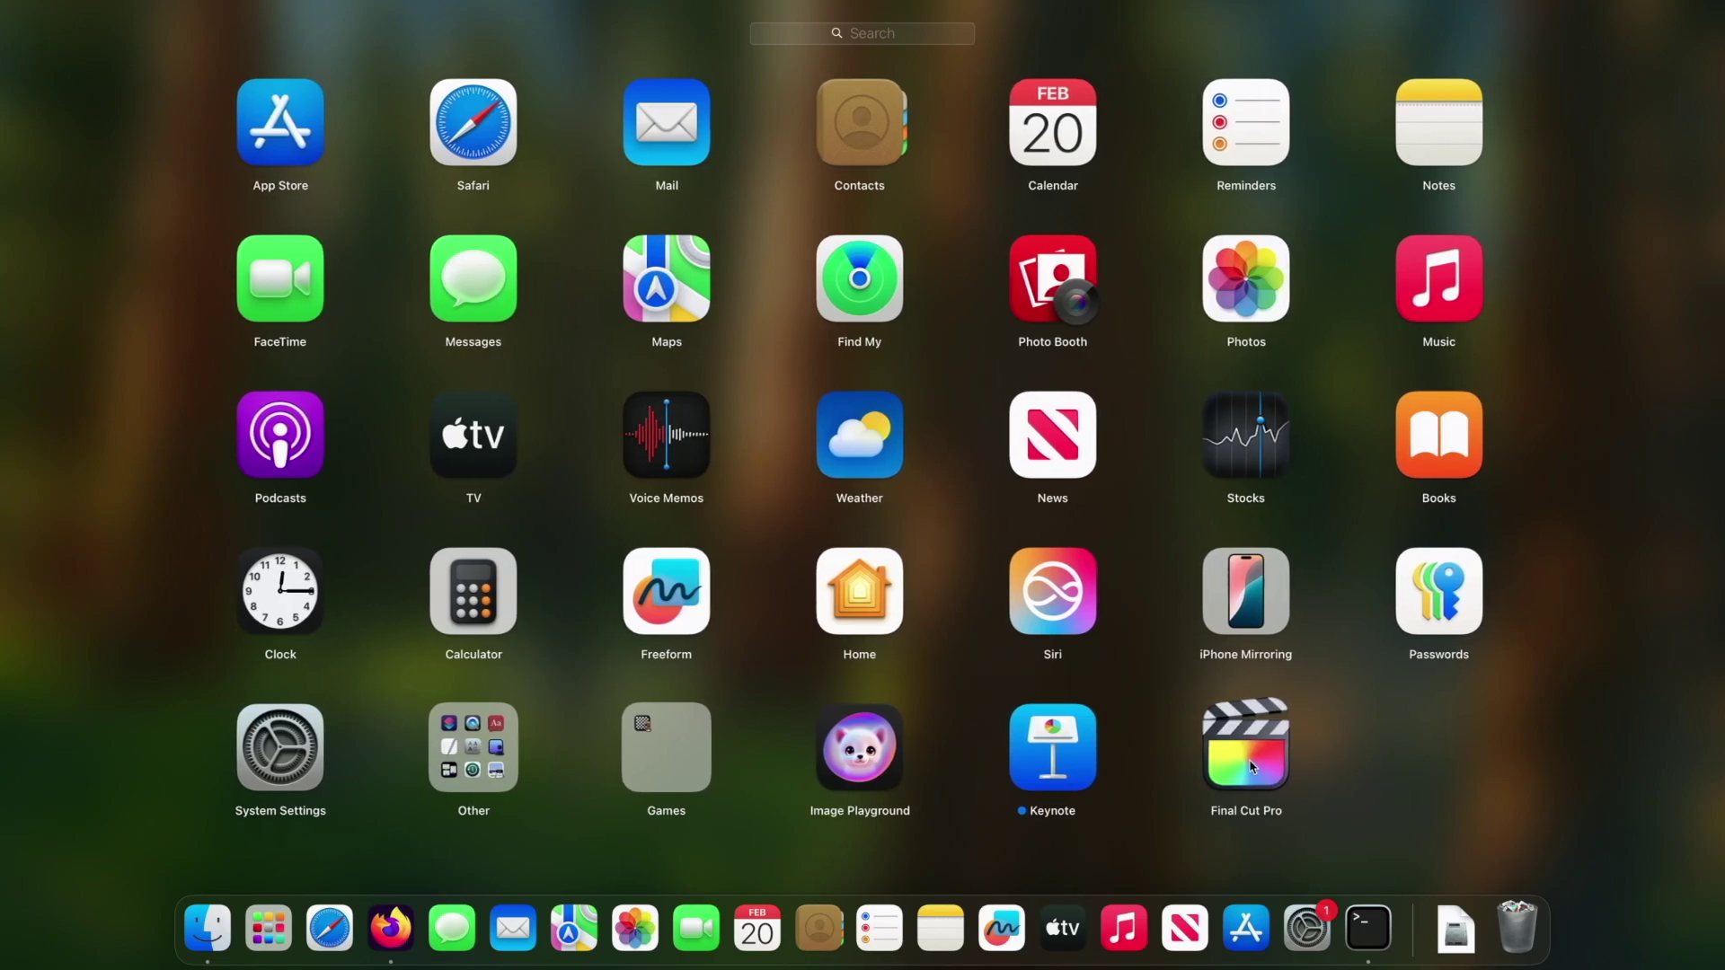
pyautogui.click(1419, 763)
pyautogui.click(635, 695)
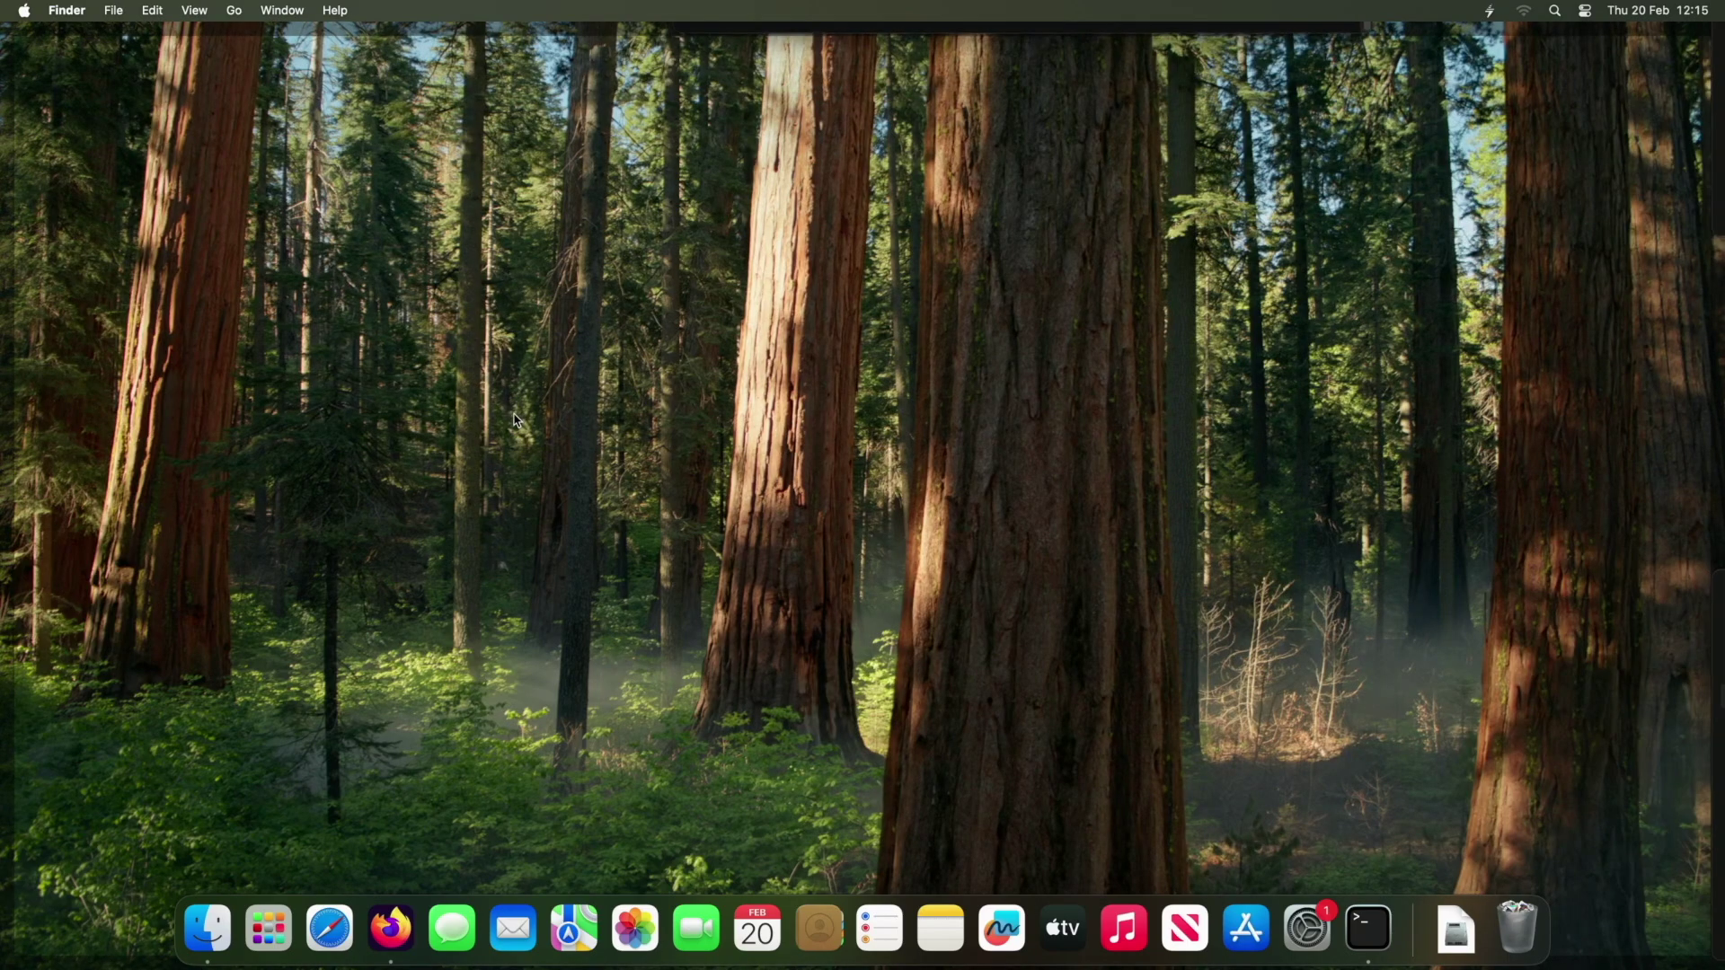
pyautogui.click(512, 389)
pyautogui.click(516, 335)
pyautogui.write('ls -la')
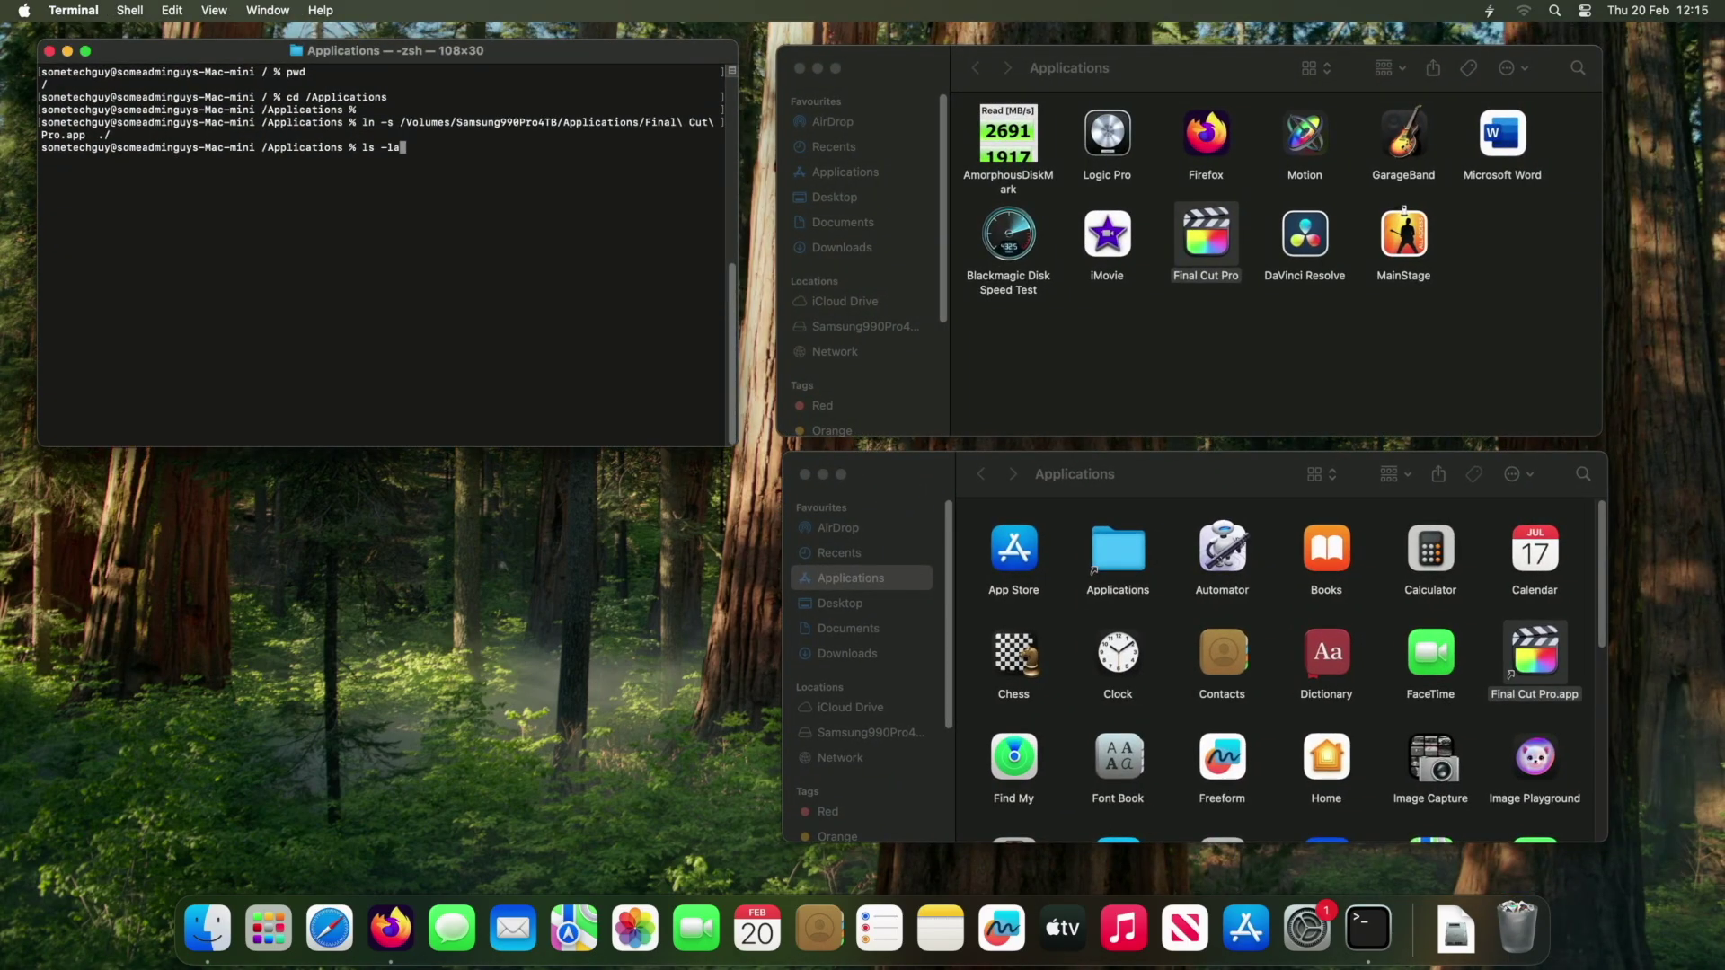
pyautogui.press('Return')
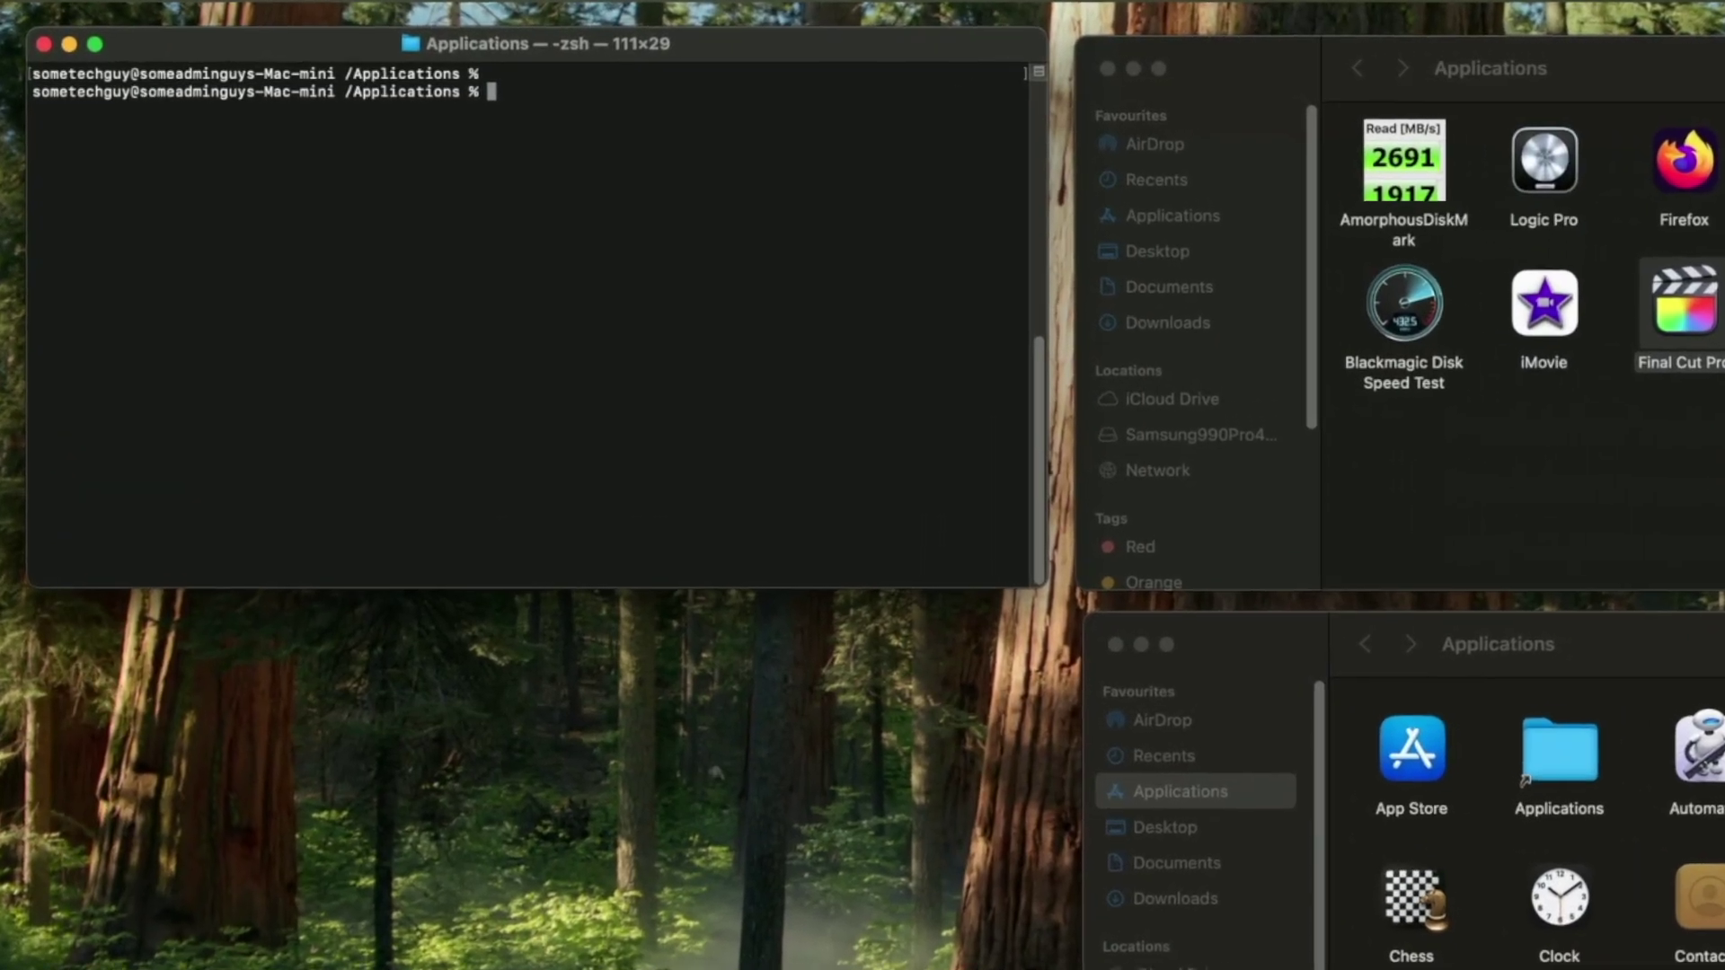
# Run sudo du -csh on /Users and on /Volumes/Samsung990Pro4TB/Users to compare their sizes.
pyautogui.write('sudo du -cs')
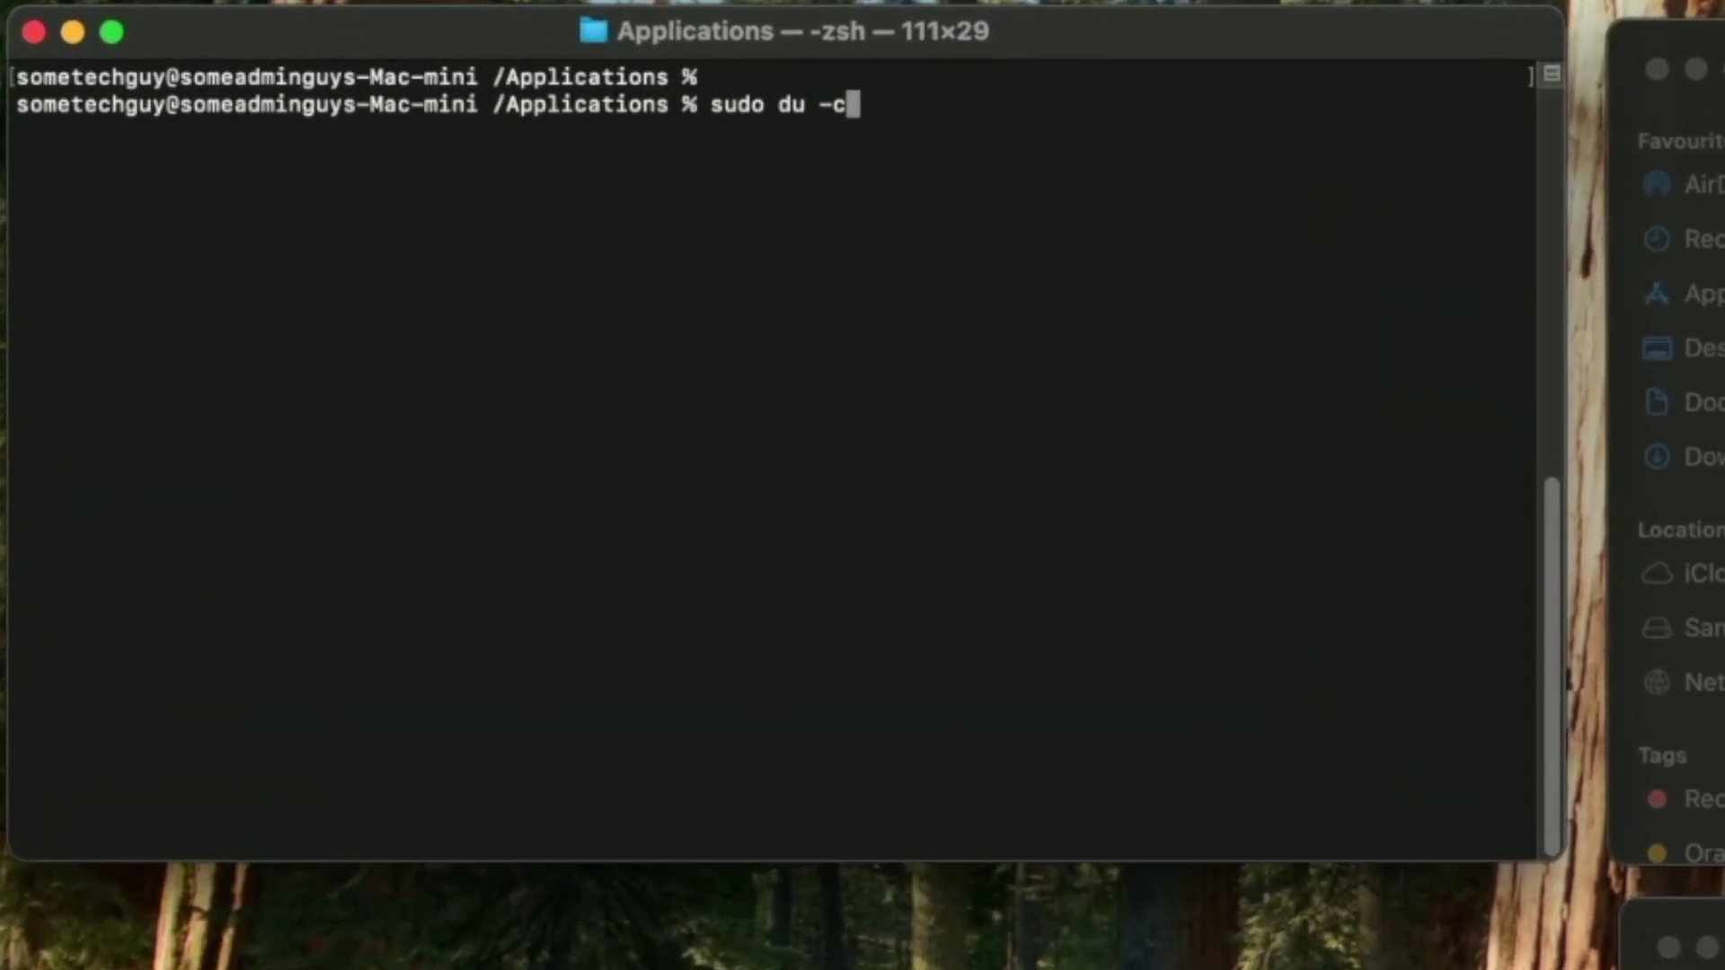
pyautogui.write('h /Users')
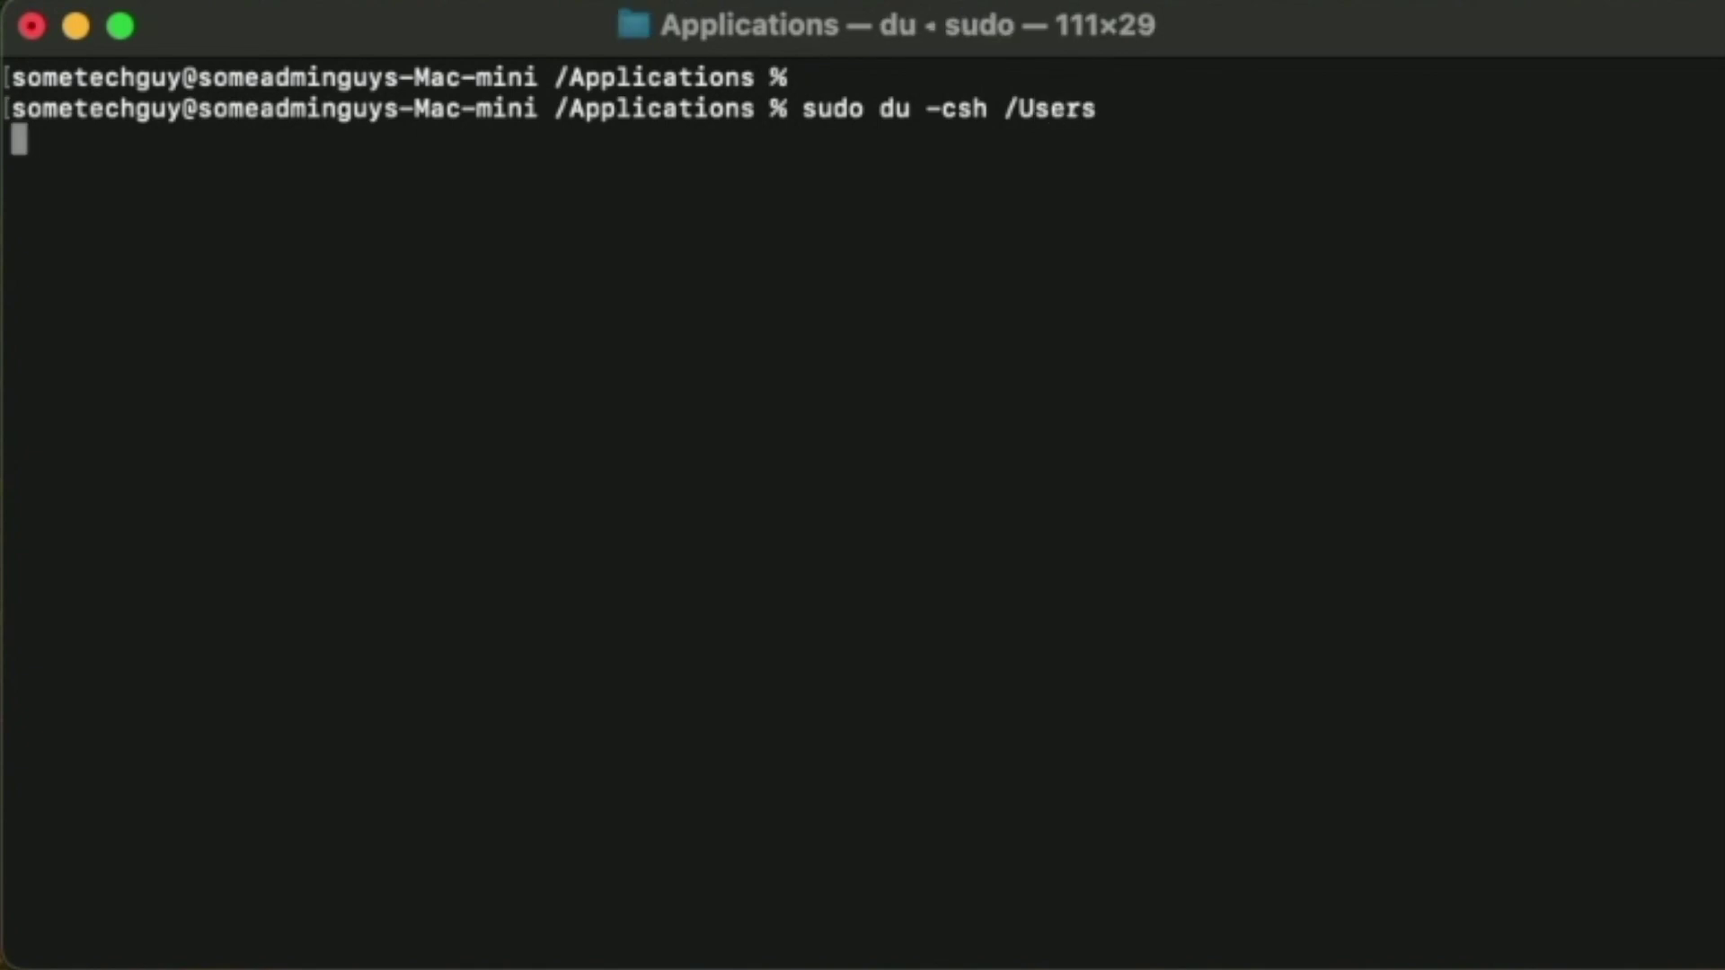
pyautogui.press('Up')
pyautogui.press('BackSpace')
pyautogui.press('BackSpace')
pyautogui.press('BackSpace')
pyautogui.press('BackSpace')
pyautogui.press('BackSpace')
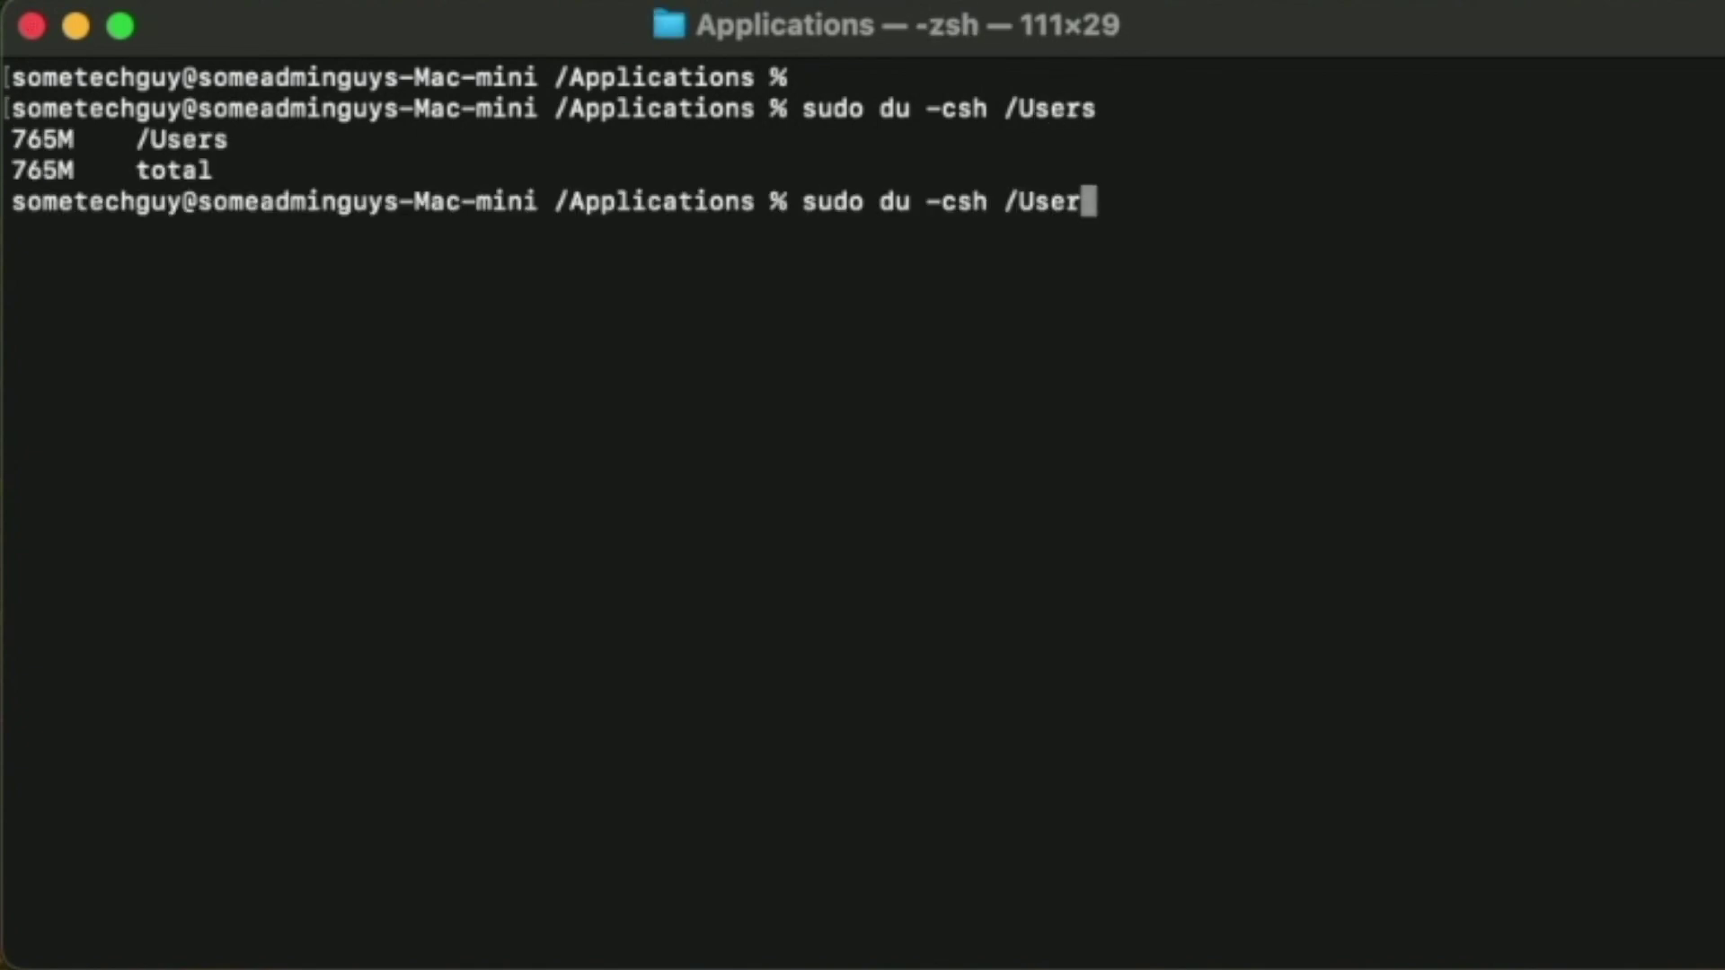
pyautogui.write('Vol')
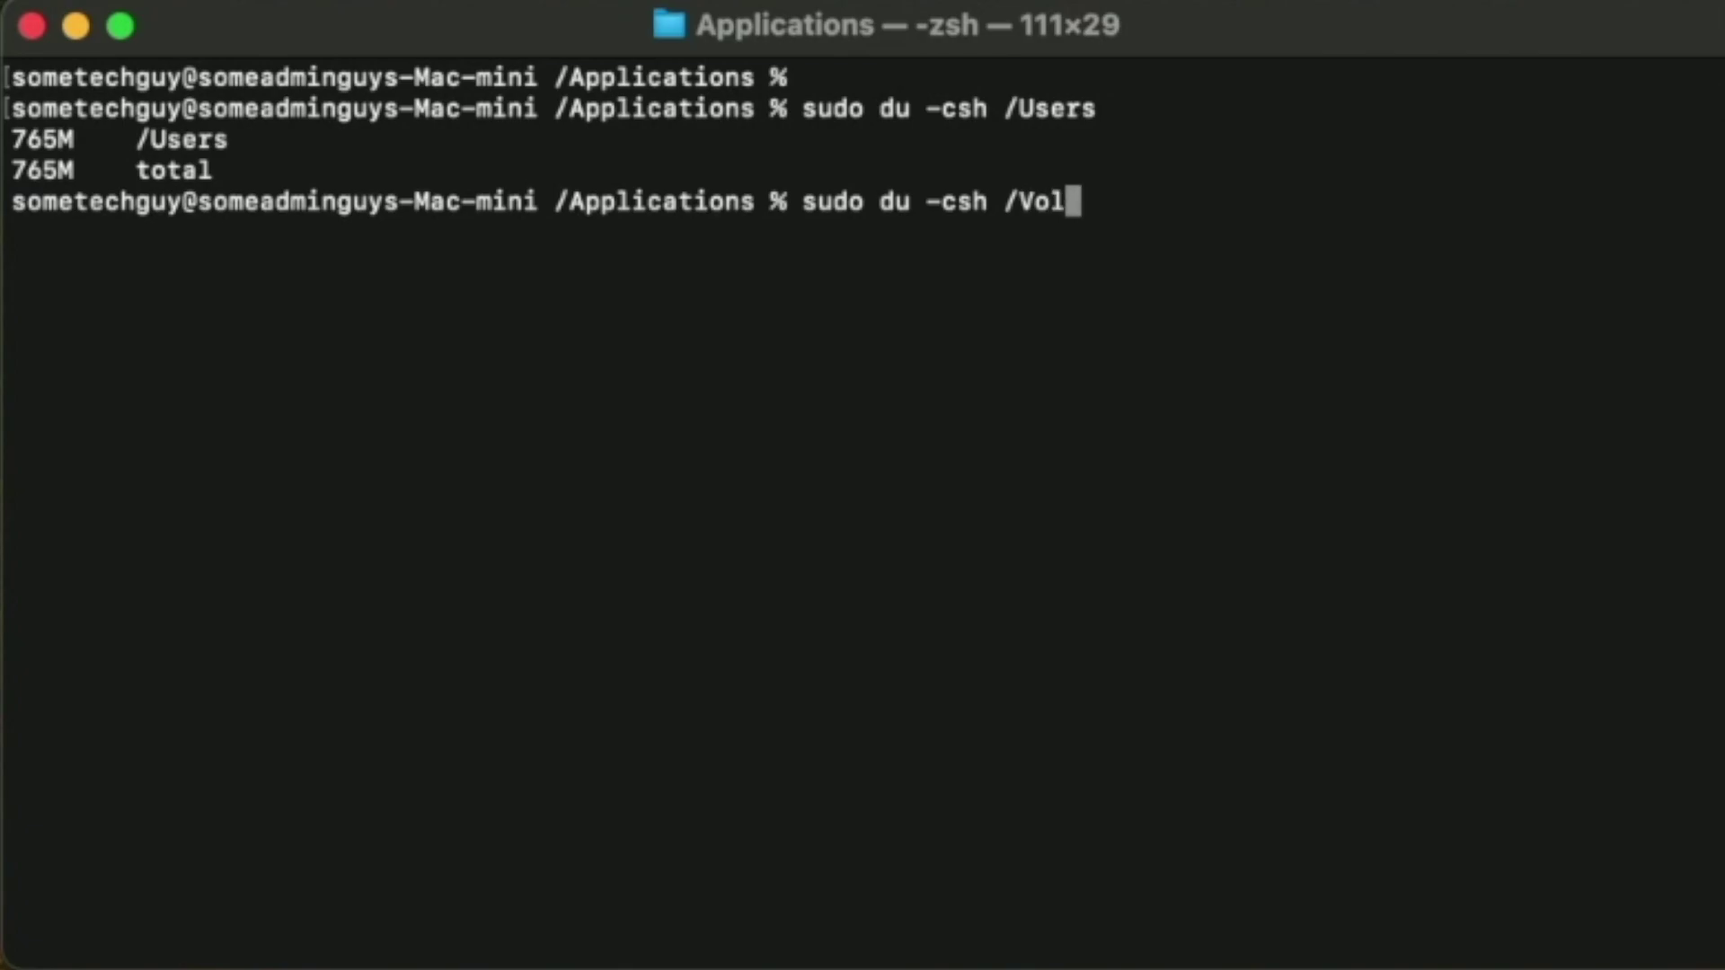
pyautogui.press('Tab')
pyautogui.write('Sa')
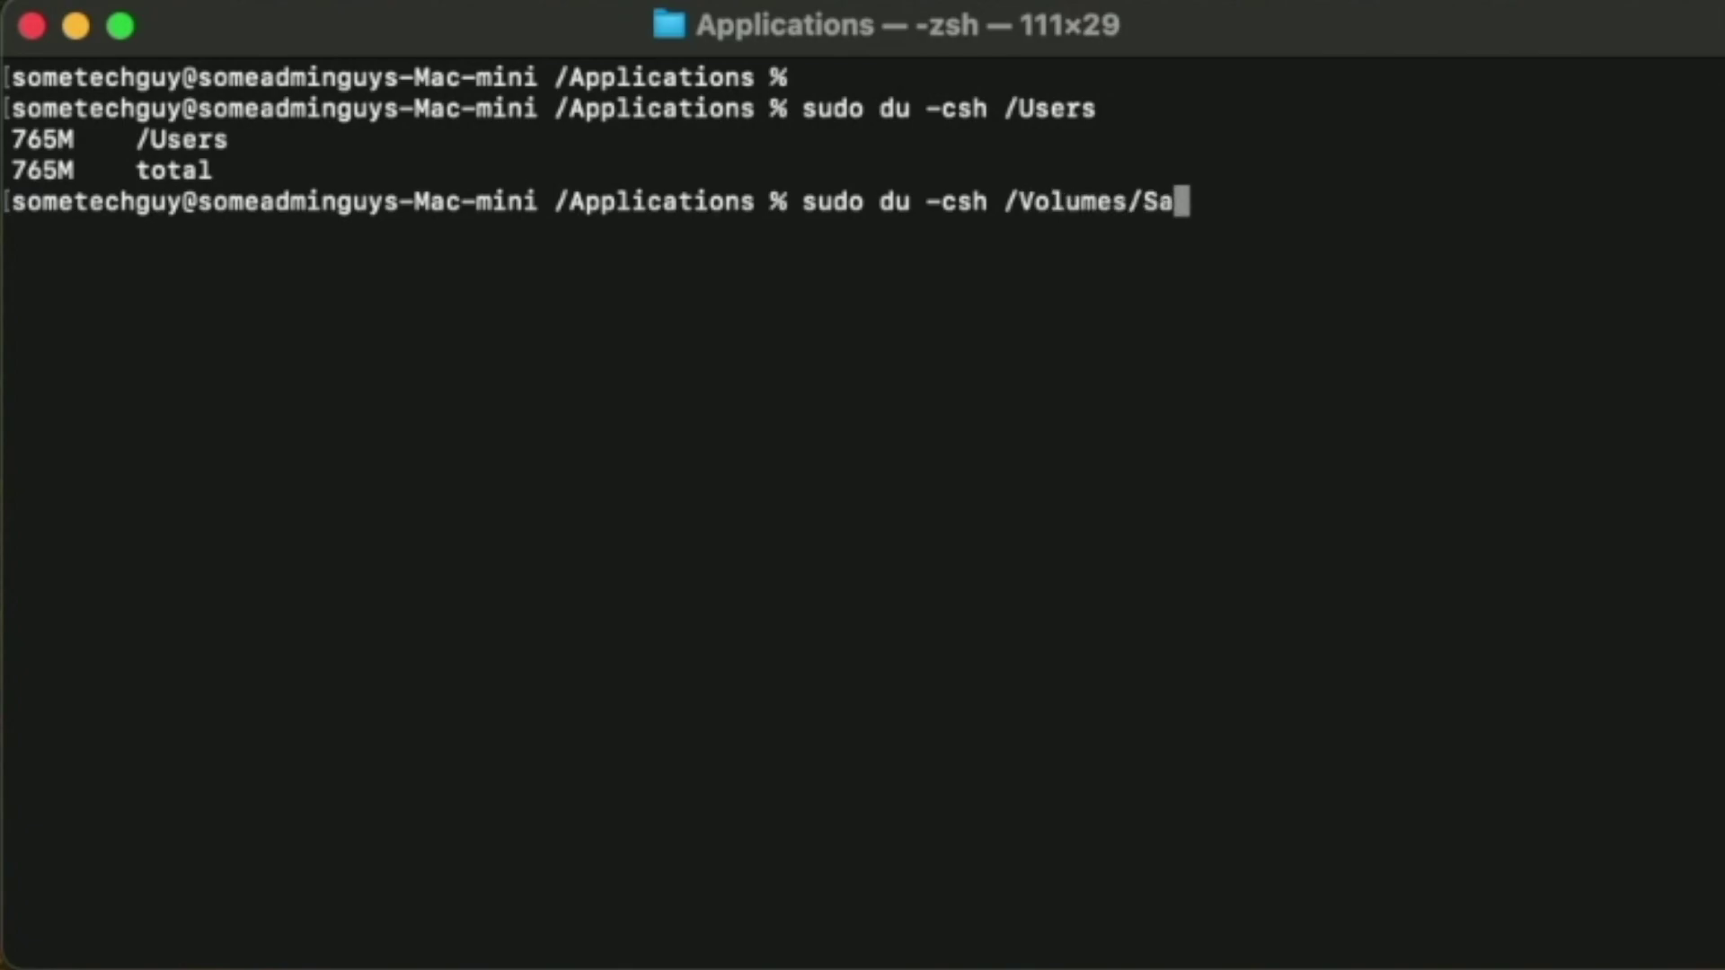
pyautogui.press('Tab')
pyautogui.write('Us')
pyautogui.press('Tab')
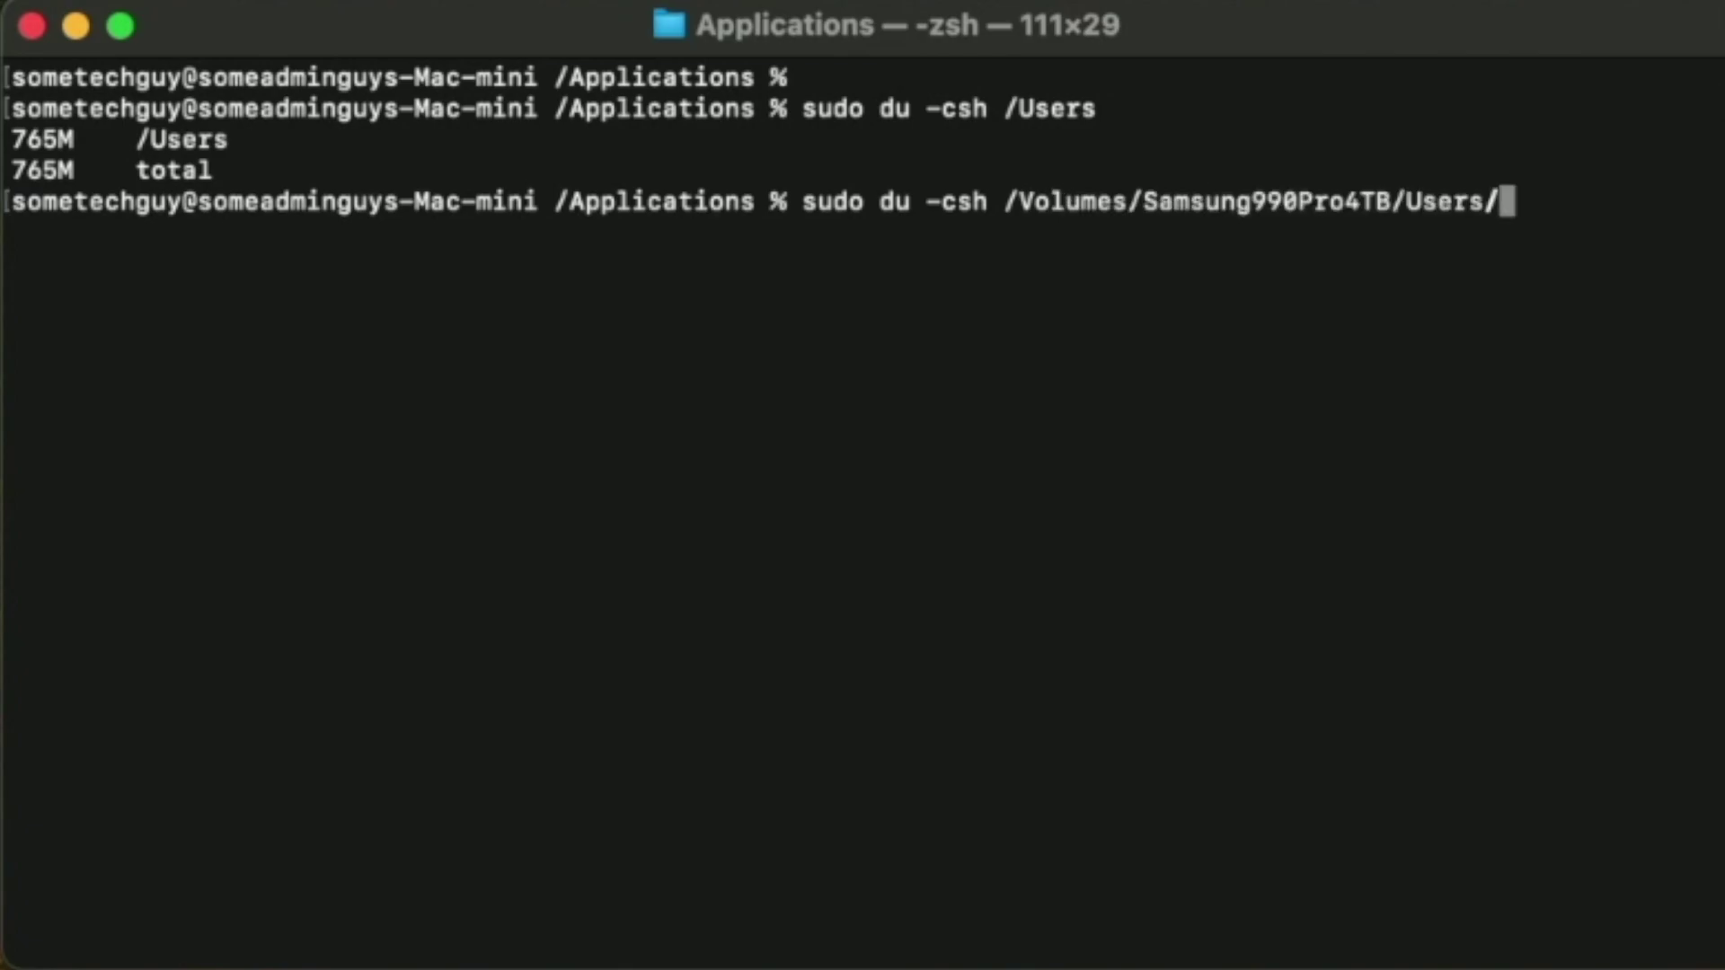
pyautogui.press('Return')
pyautogui.press('Return')
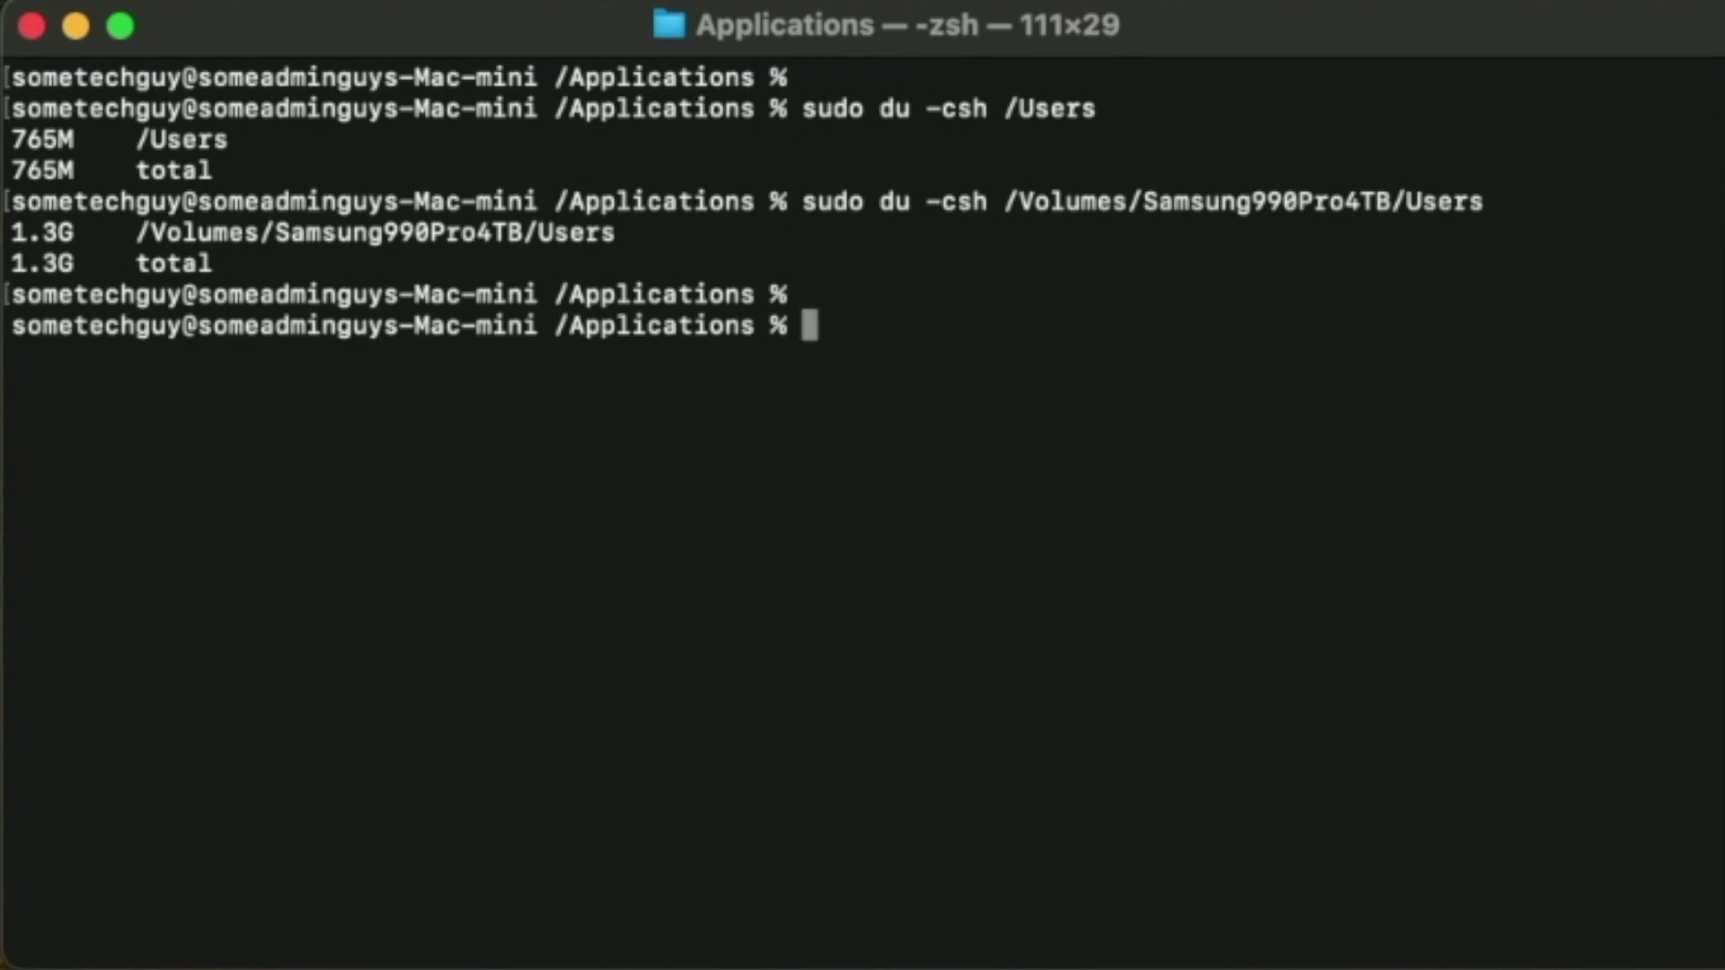
# Measure the internal /Applications folder with sudo du -csh.
pyautogui.write('sudo d')
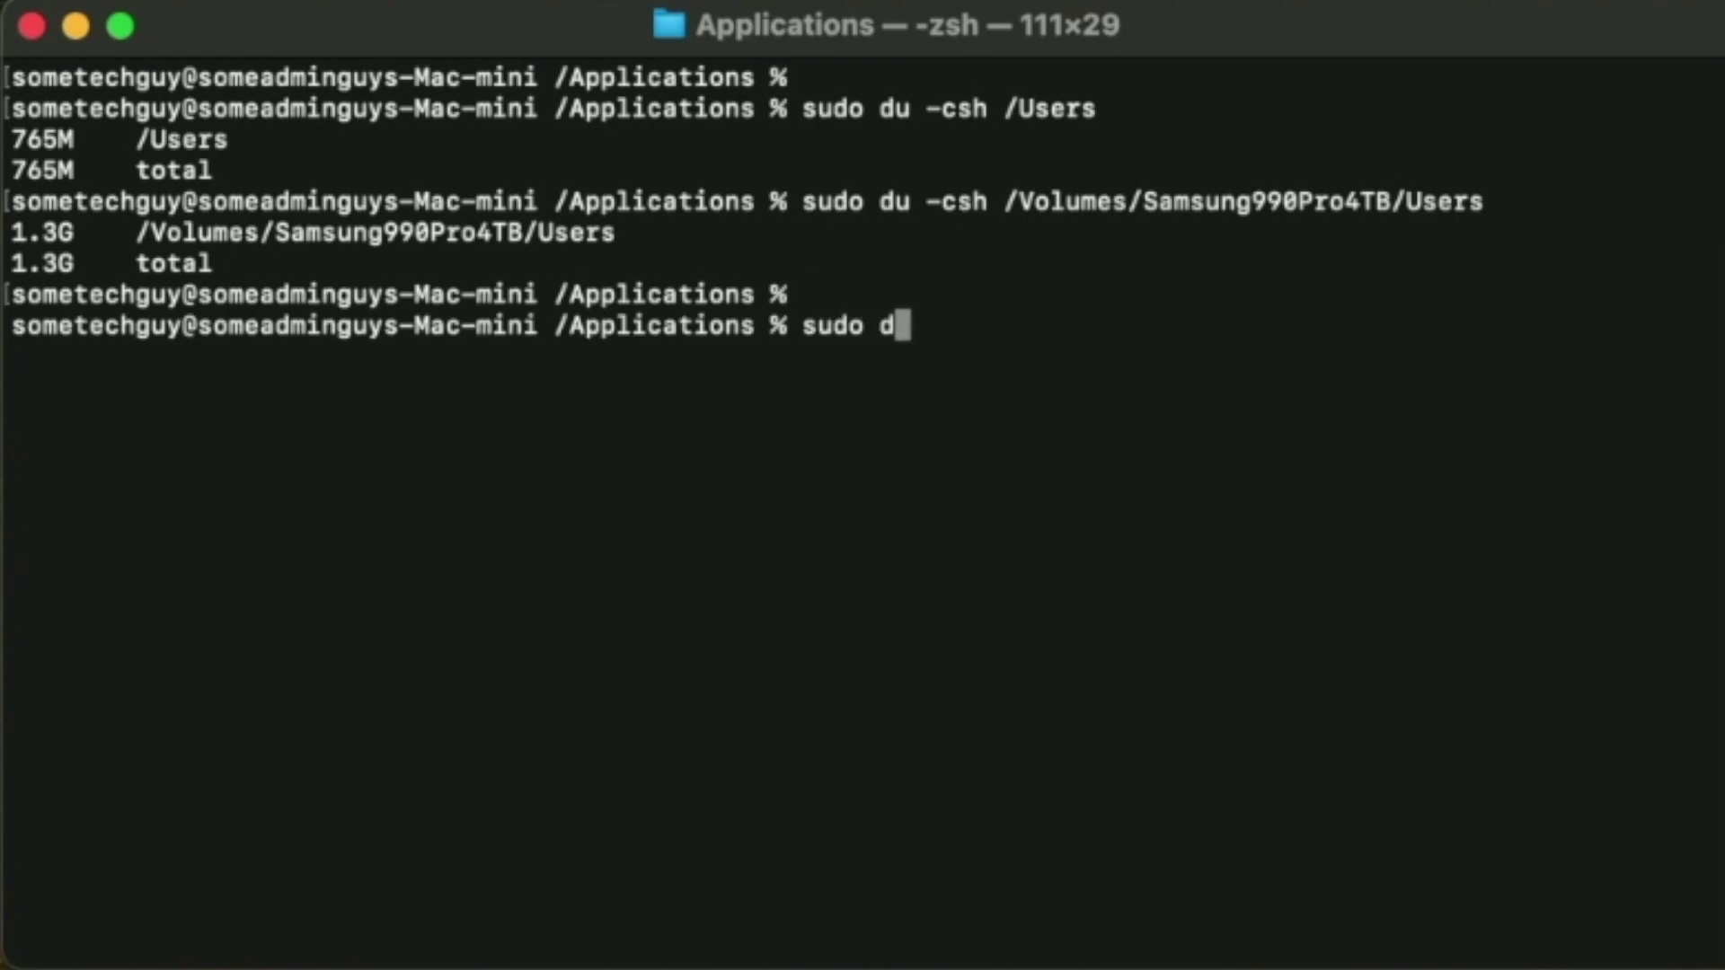
pyautogui.write('u -csf')
pyautogui.press('BackSpace')
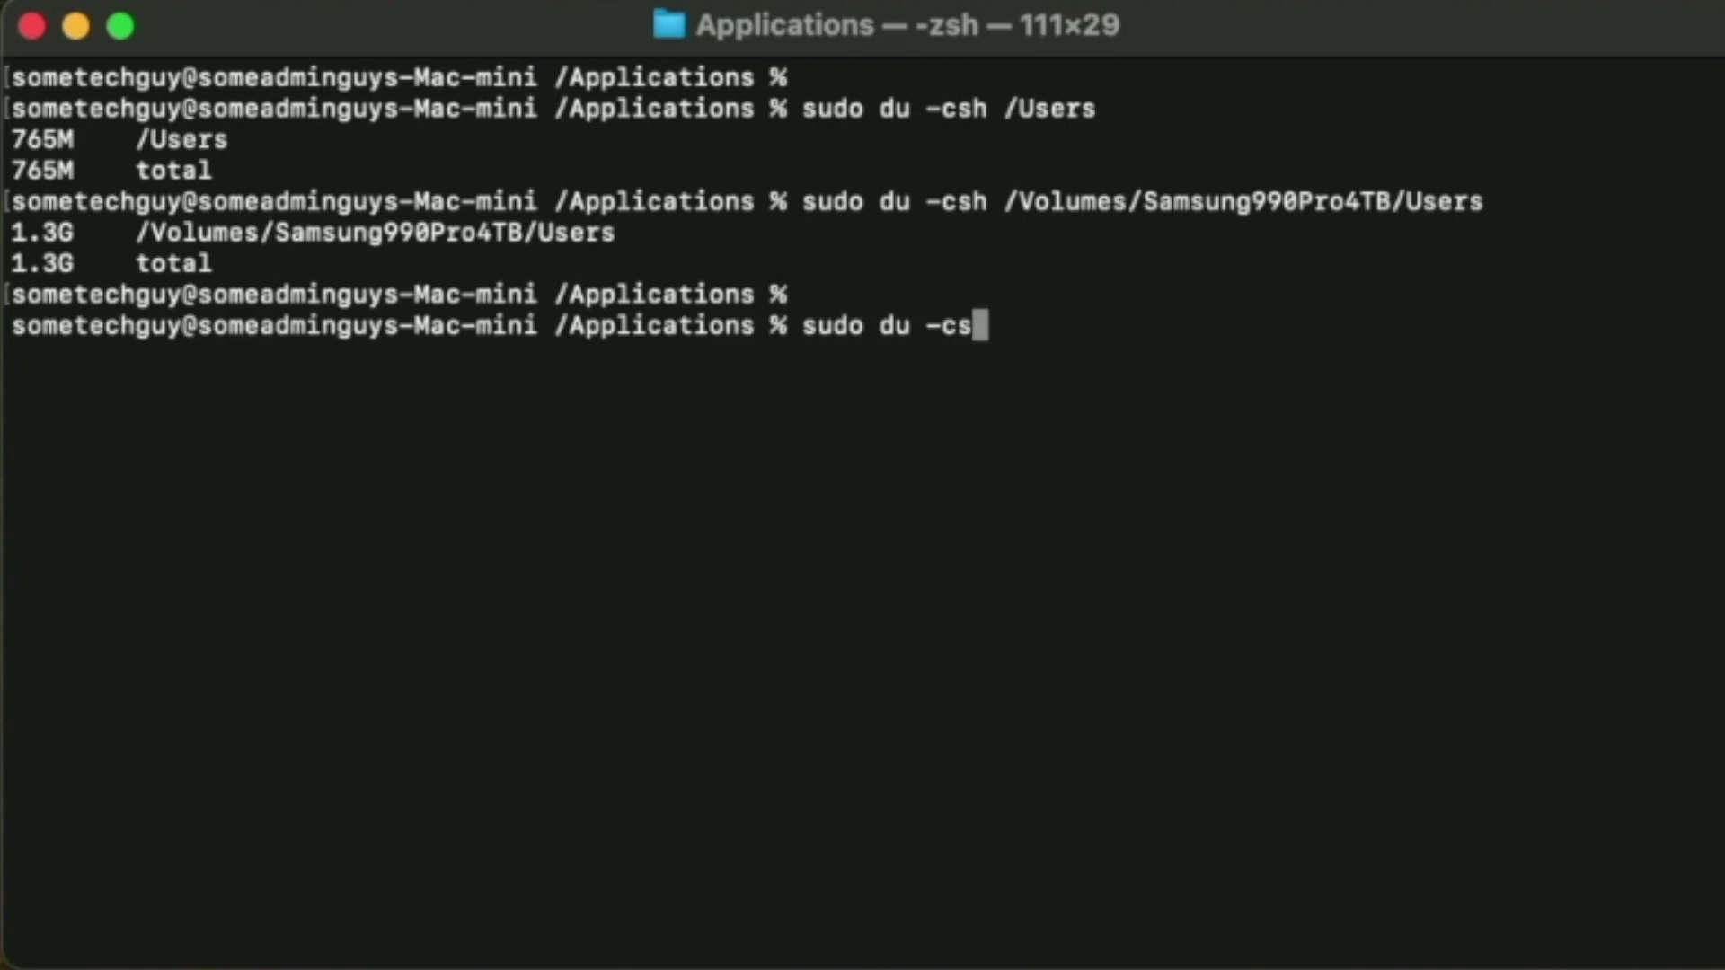
pyautogui.write('h /Applc')
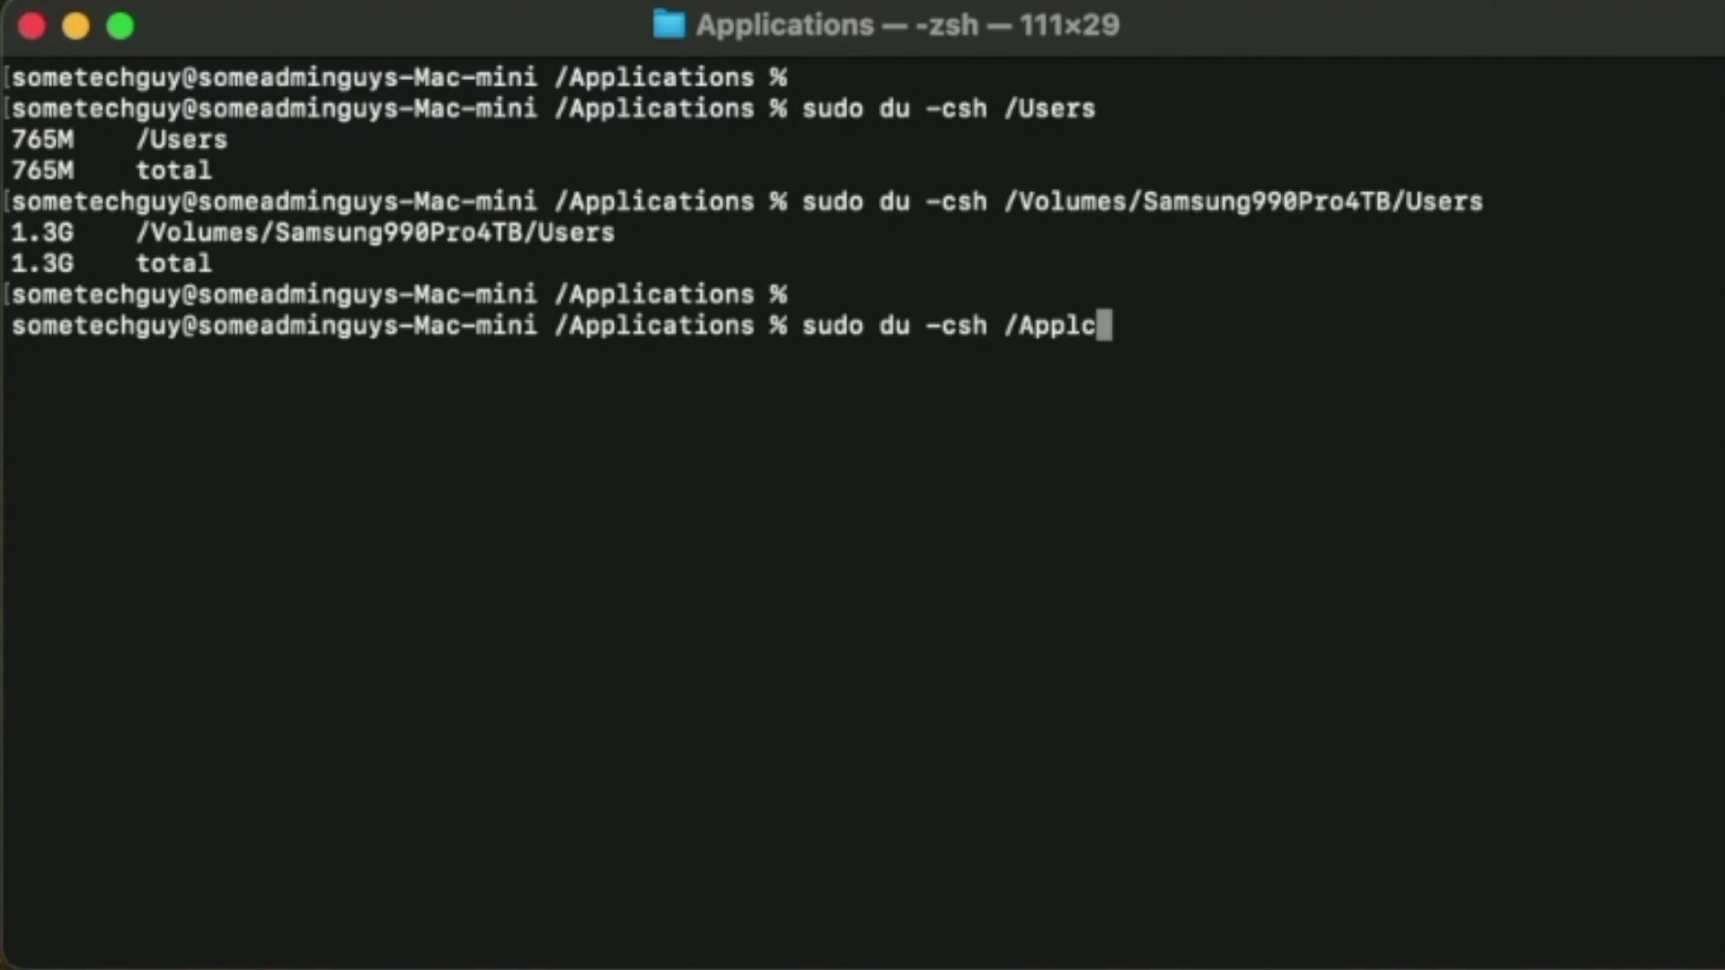
pyautogui.press('BackSpace')
pyautogui.write('ic')
pyautogui.press('BackSpace')
pyautogui.press('Tab')
pyautogui.press('Return')
pyautogui.press('Return')
# Measure /Volumes/Samsung990Pro4TB/Applications with sudo du -csh.
pyautogui.press('Up')
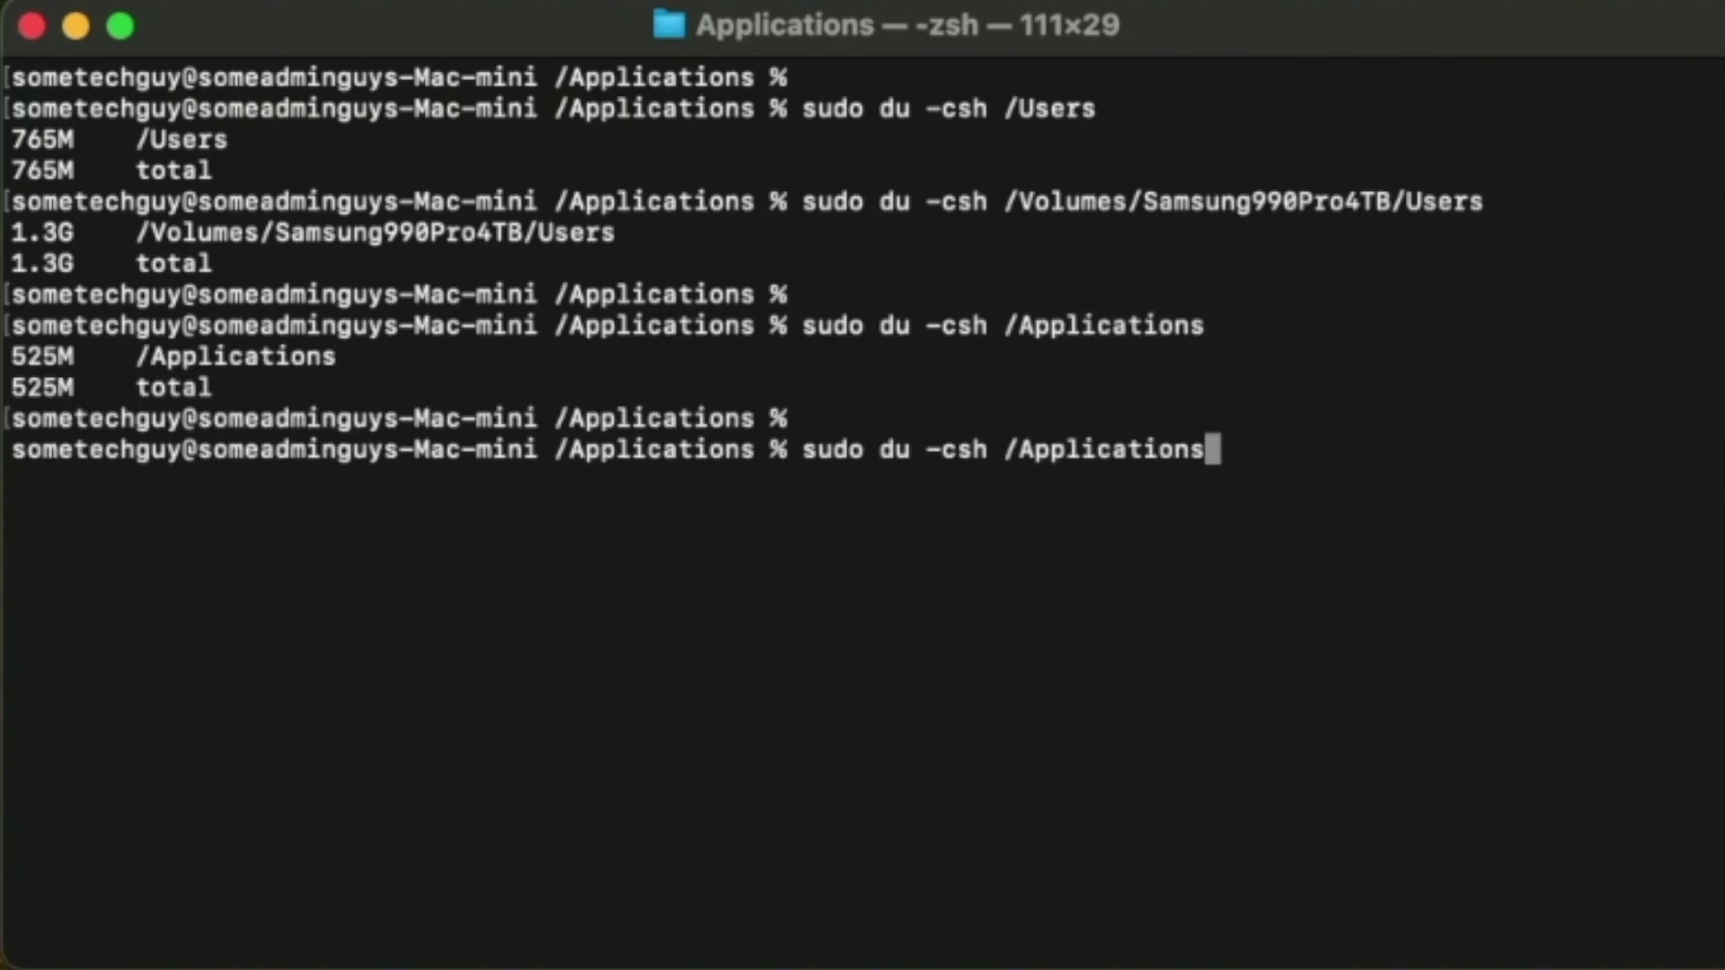
pyautogui.press('BackSpace')
pyautogui.press('BackSpace')
pyautogui.press('BackSpace')
pyautogui.press('BackSpace')
pyautogui.press('BackSpace')
pyautogui.press('BackSpace')
pyautogui.press('BackSpace')
pyautogui.press('BackSpace')
pyautogui.press('BackSpace')
pyautogui.press('BackSpace')
pyautogui.press('BackSpace')
pyautogui.press('BackSpace')
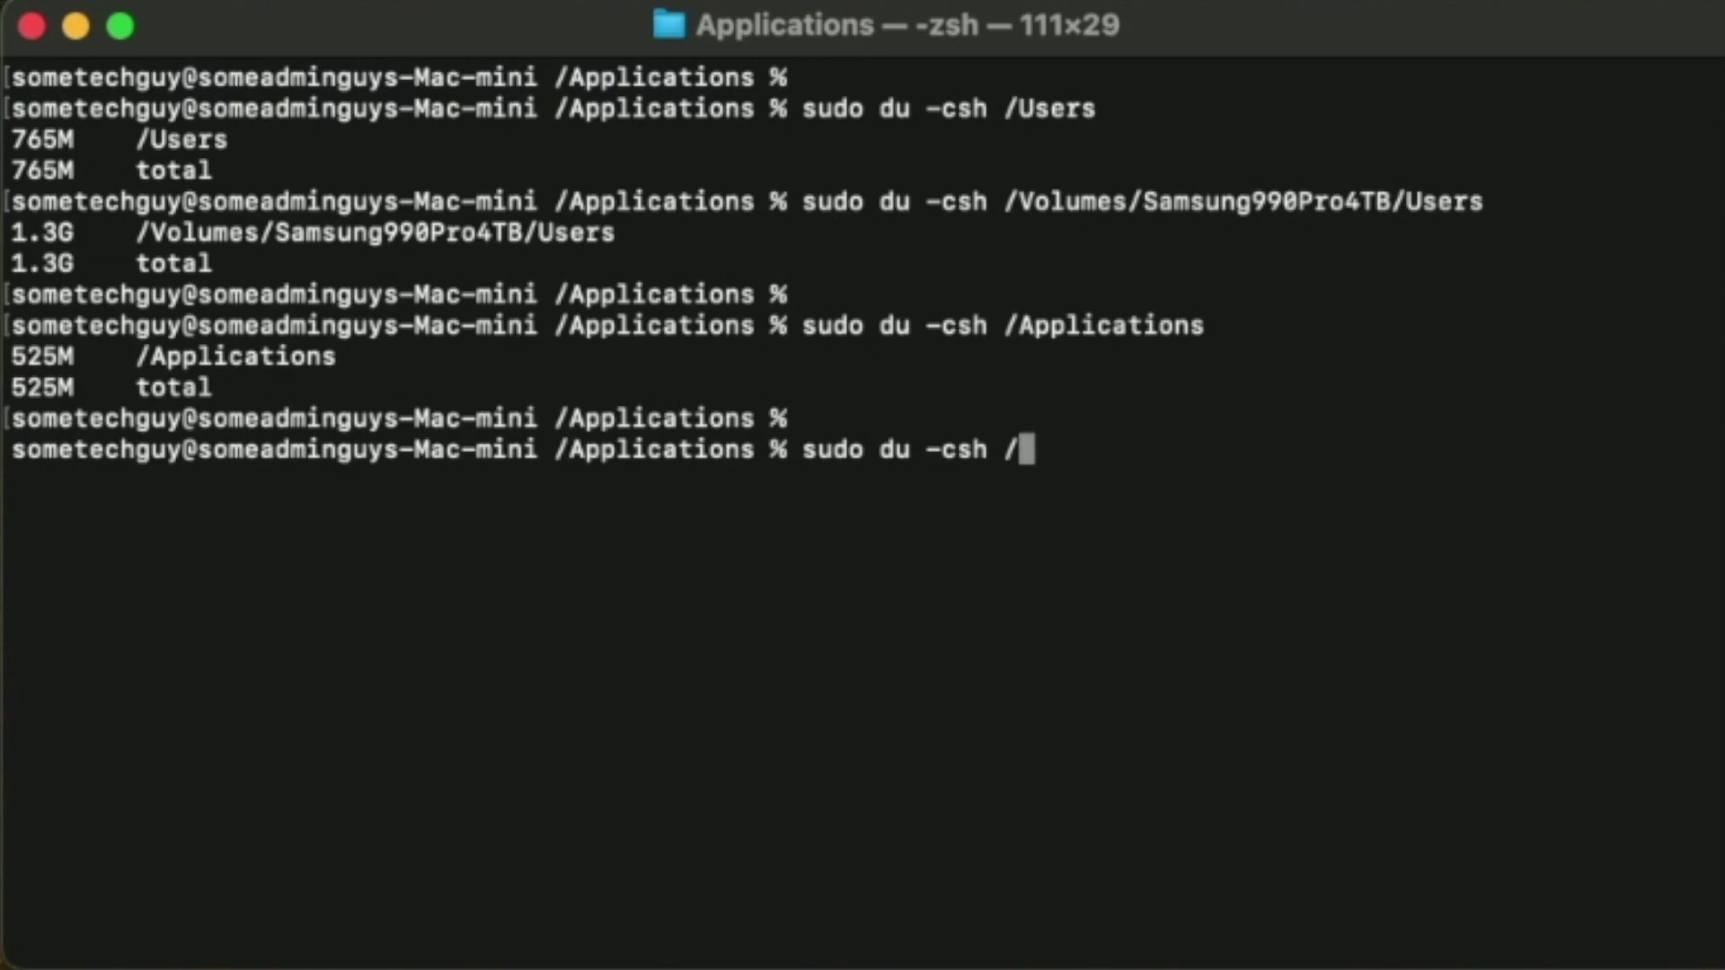
pyautogui.write('Vol')
pyautogui.press('Tab')
pyautogui.write('Sa')
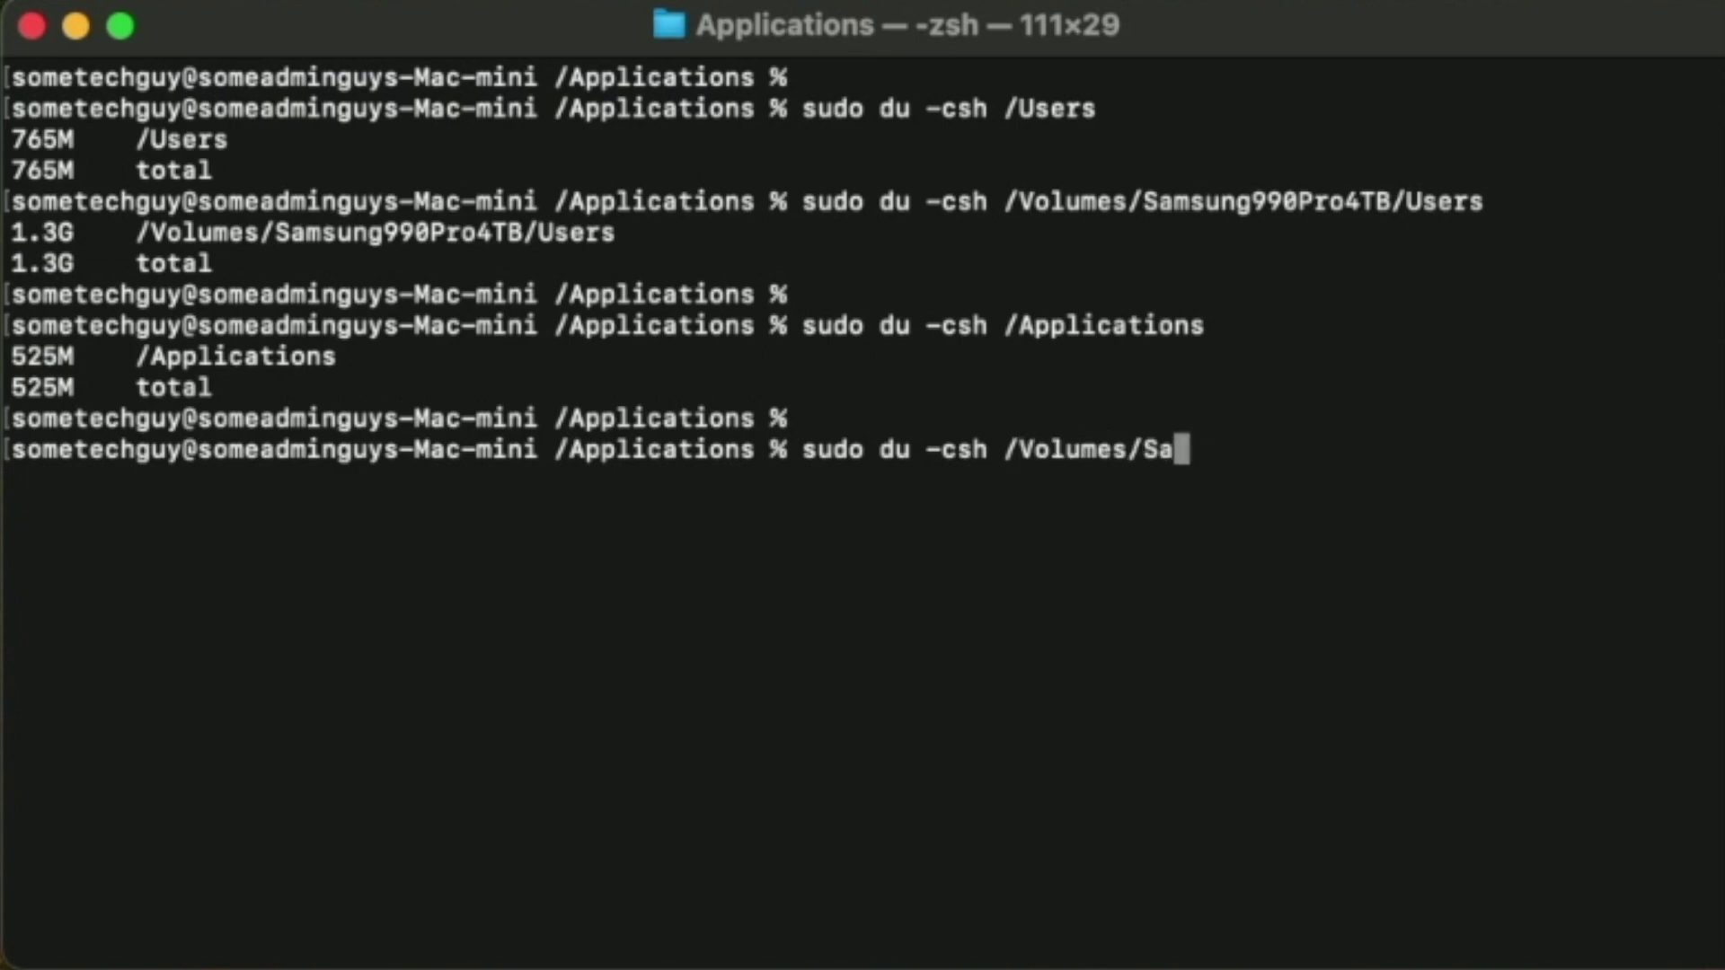
pyautogui.press('Tab')
pyautogui.write('AP')
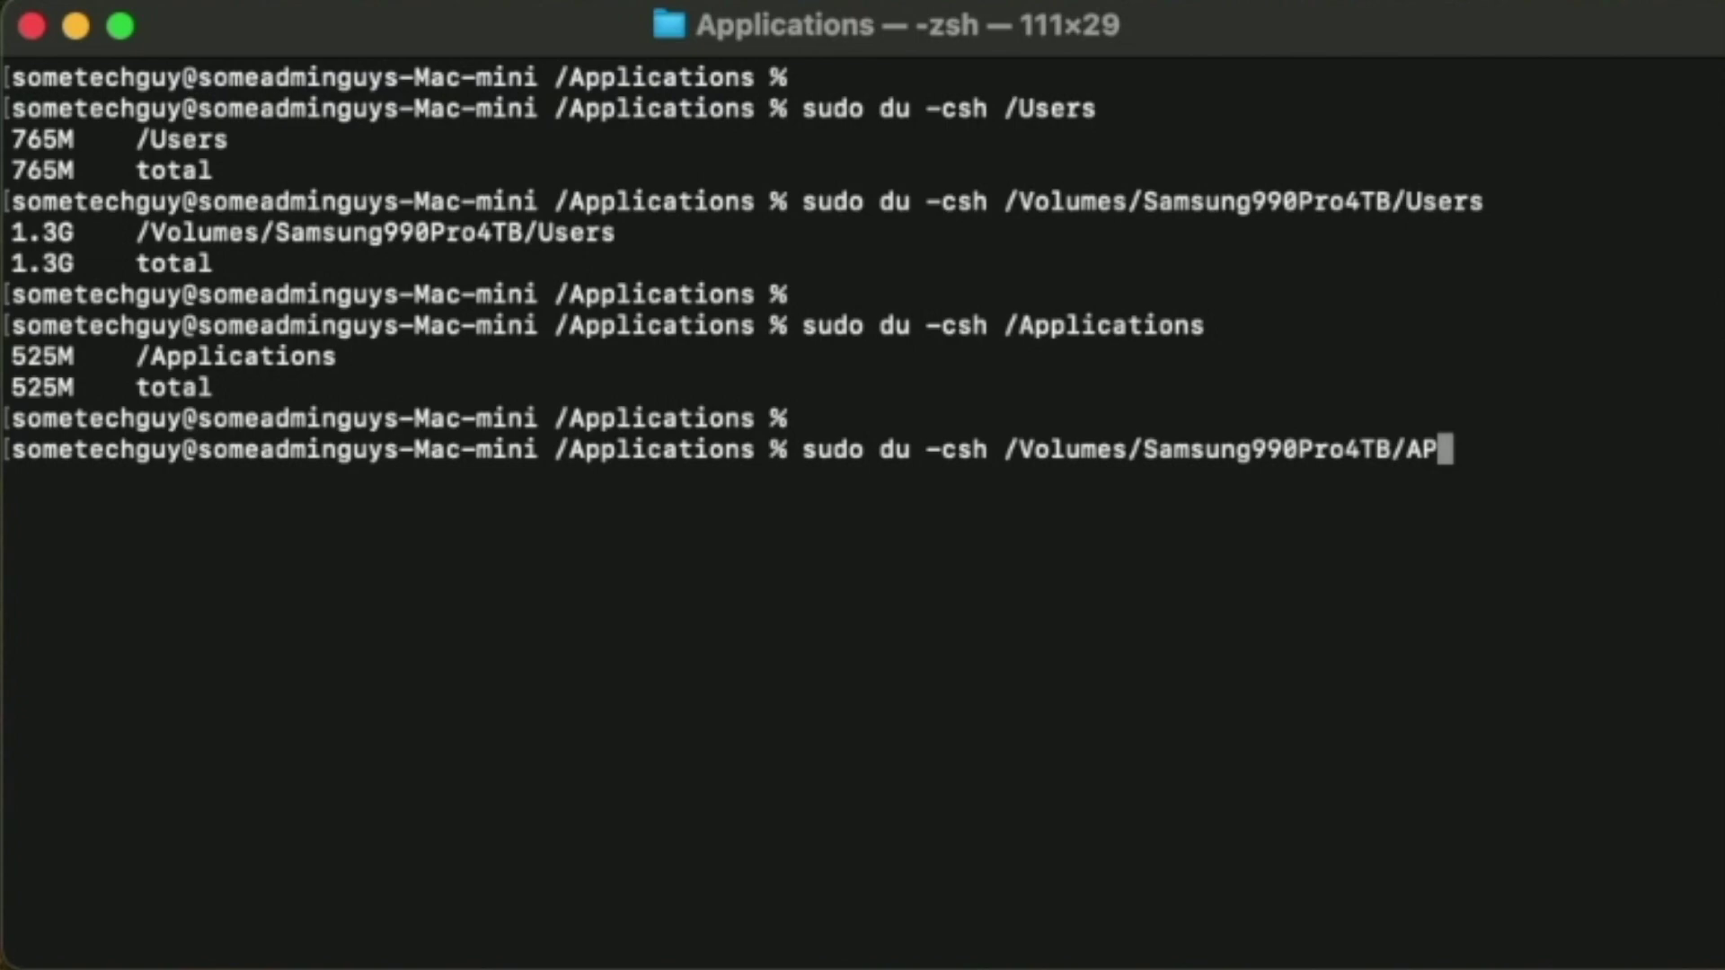
pyautogui.press('Tab')
pyautogui.press('Return')
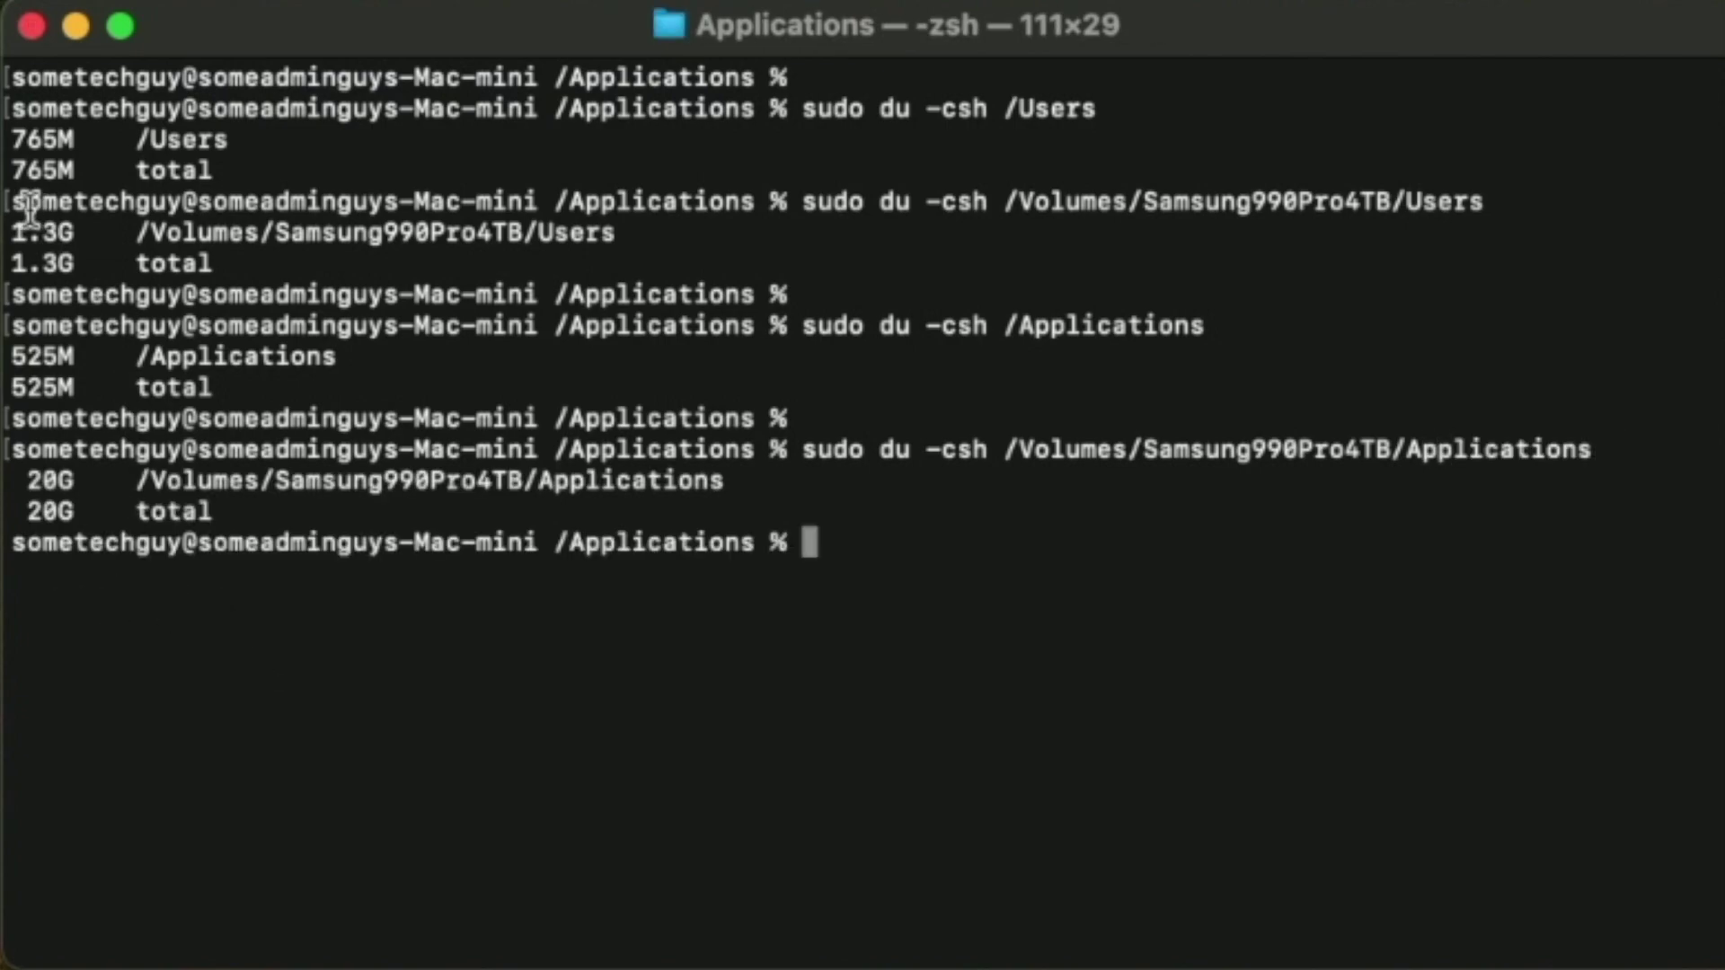
# Highlight the totals: 765M and 1.3G for Users, 525M and 20G for Applications.
pyautogui.moveTo(14, 170); pyautogui.dragTo(68, 171)
pyautogui.moveTo(13, 263); pyautogui.dragTo(75, 263)
pyautogui.moveTo(14, 387); pyautogui.dragTo(74, 388)
pyautogui.moveTo(25, 511); pyautogui.dragTo(115, 513)
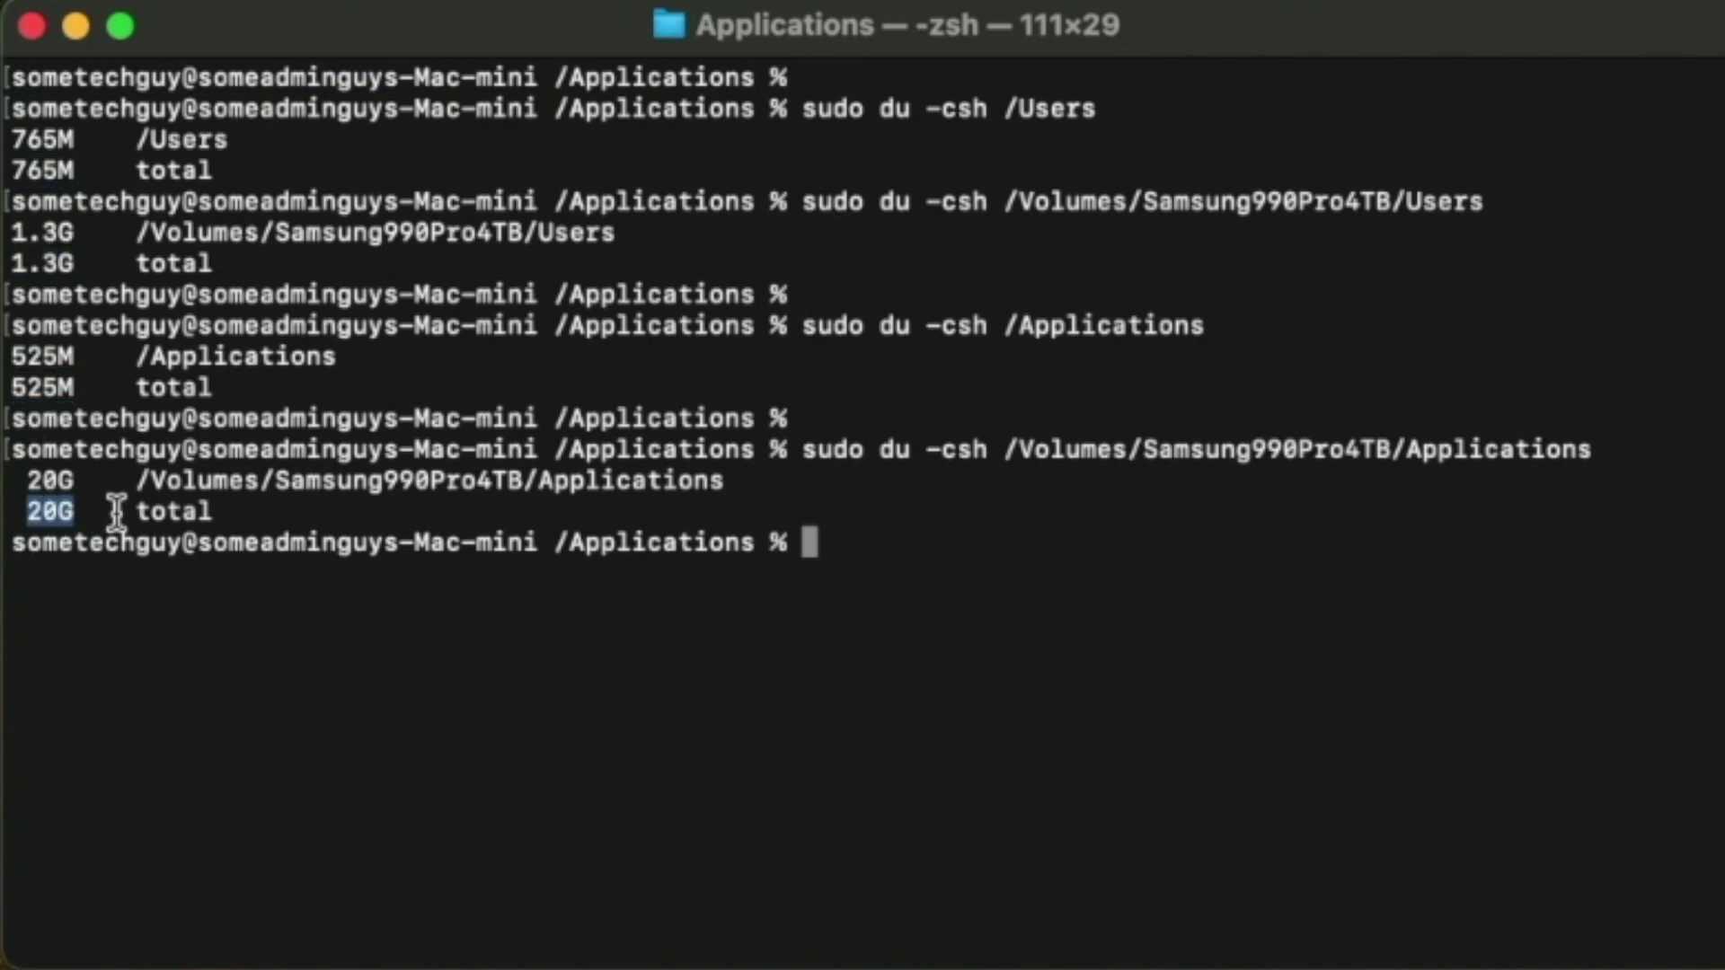
pyautogui.click(753, 625)
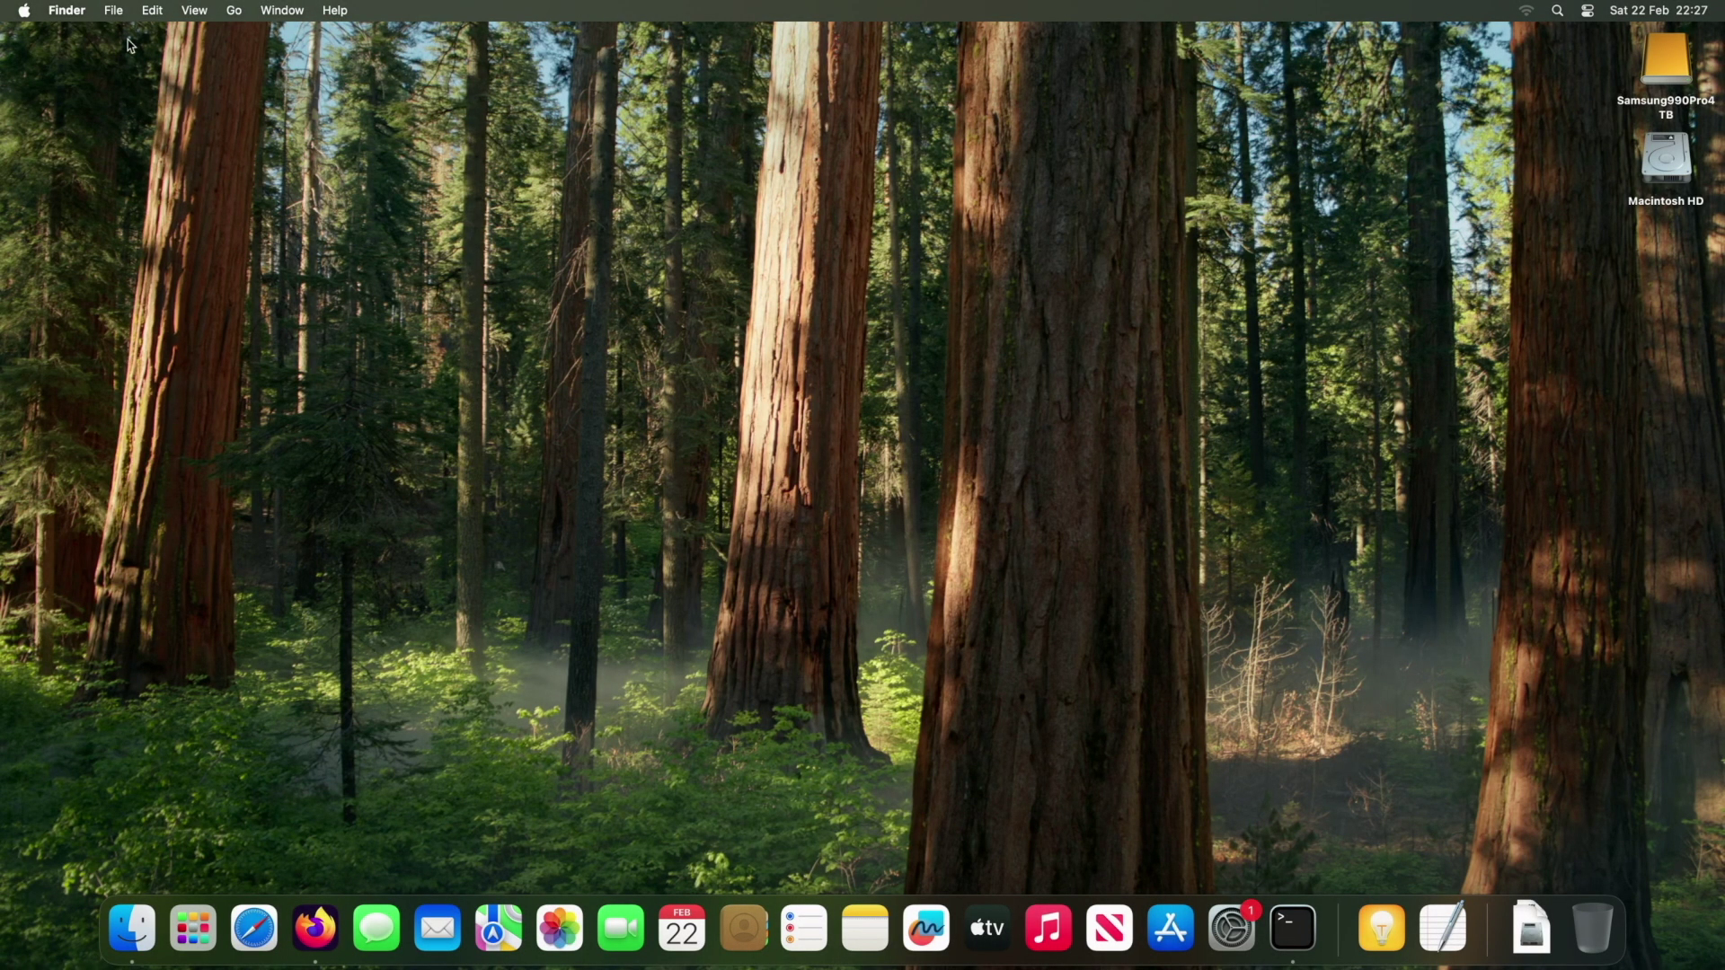
pyautogui.click(27, 11)
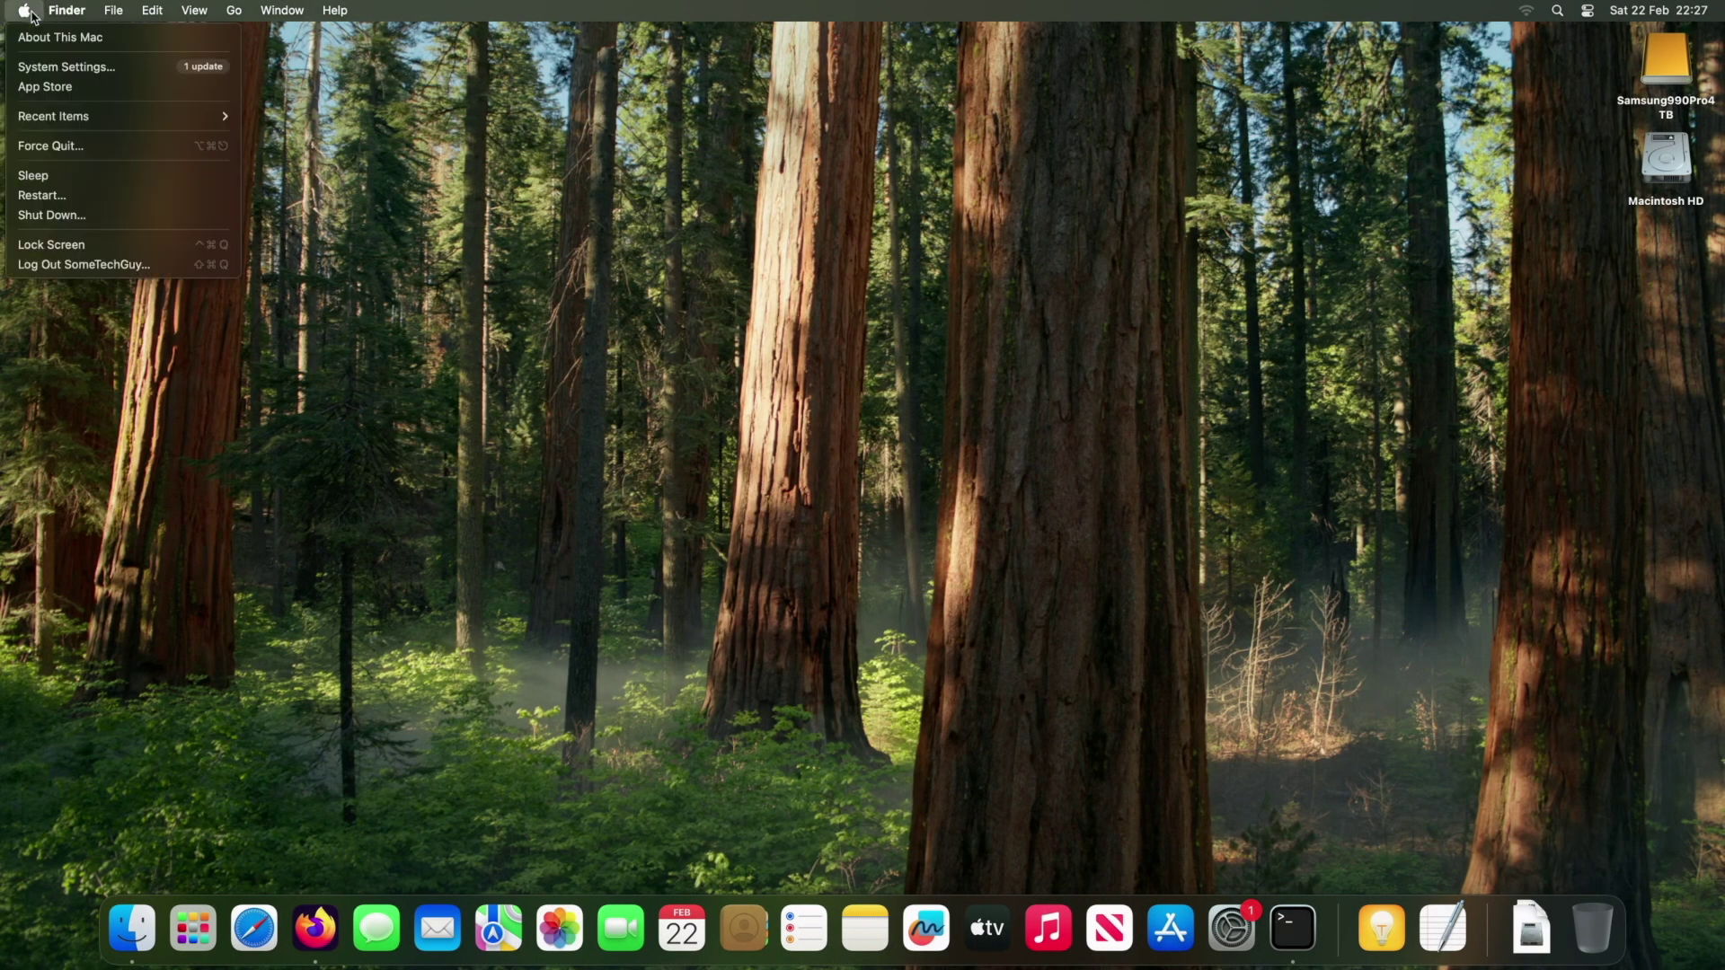
pyautogui.click(65, 67)
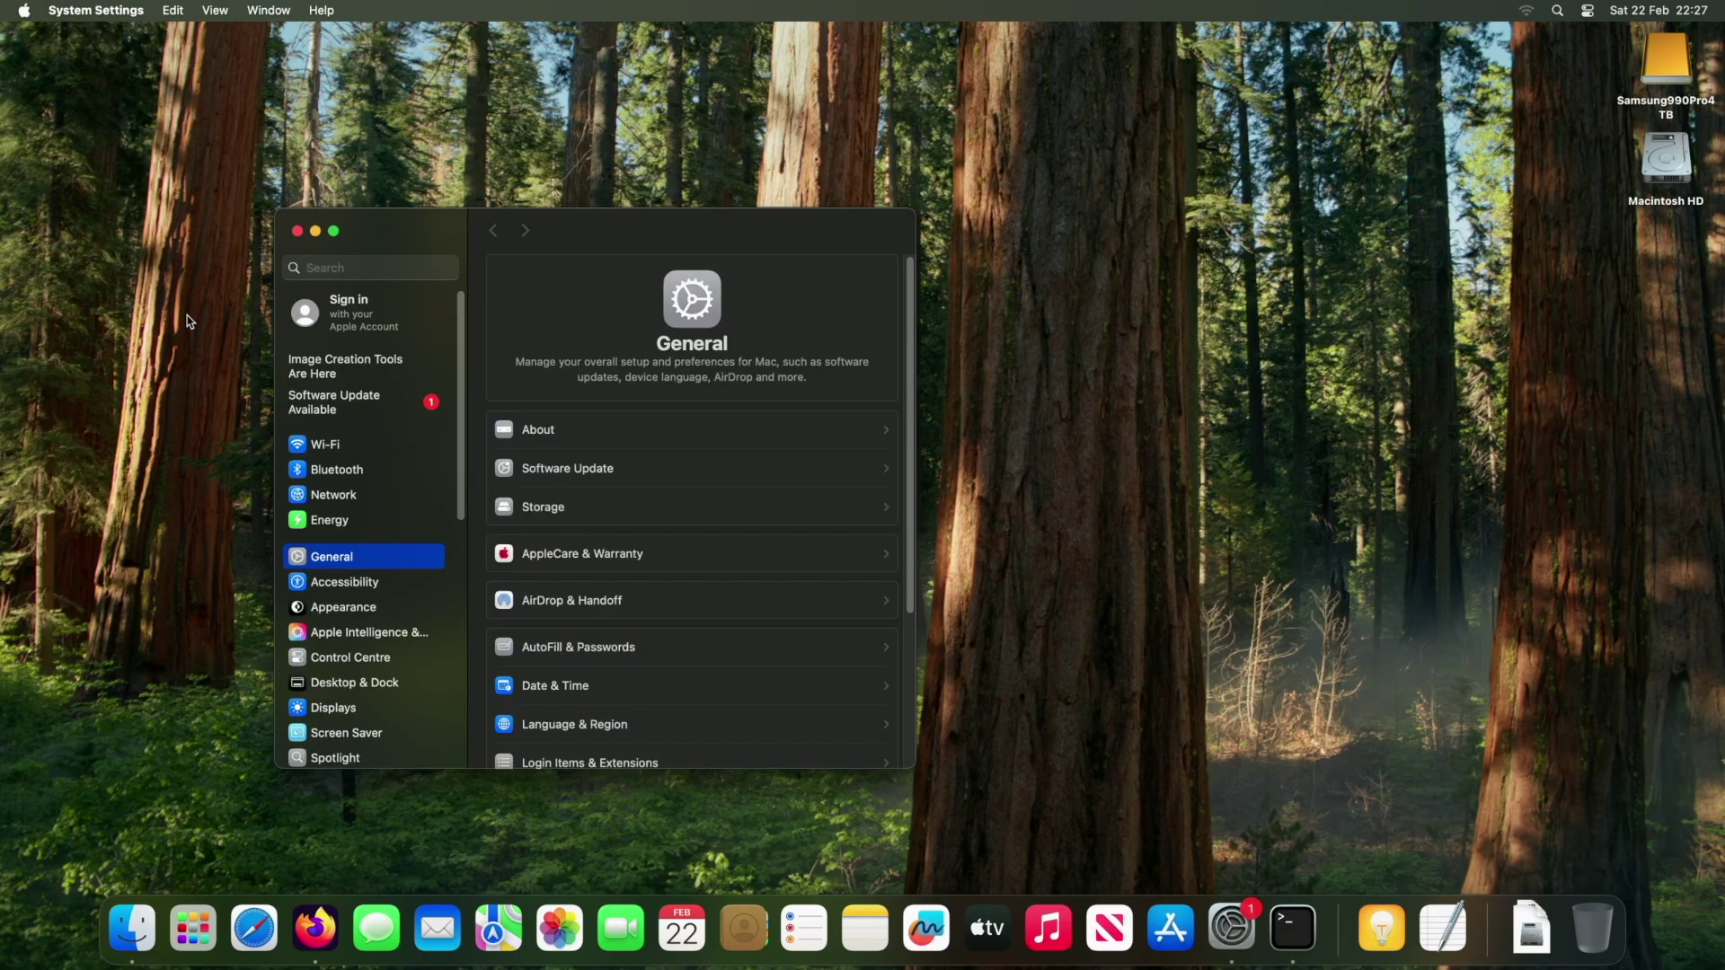
pyautogui.click(325, 525)
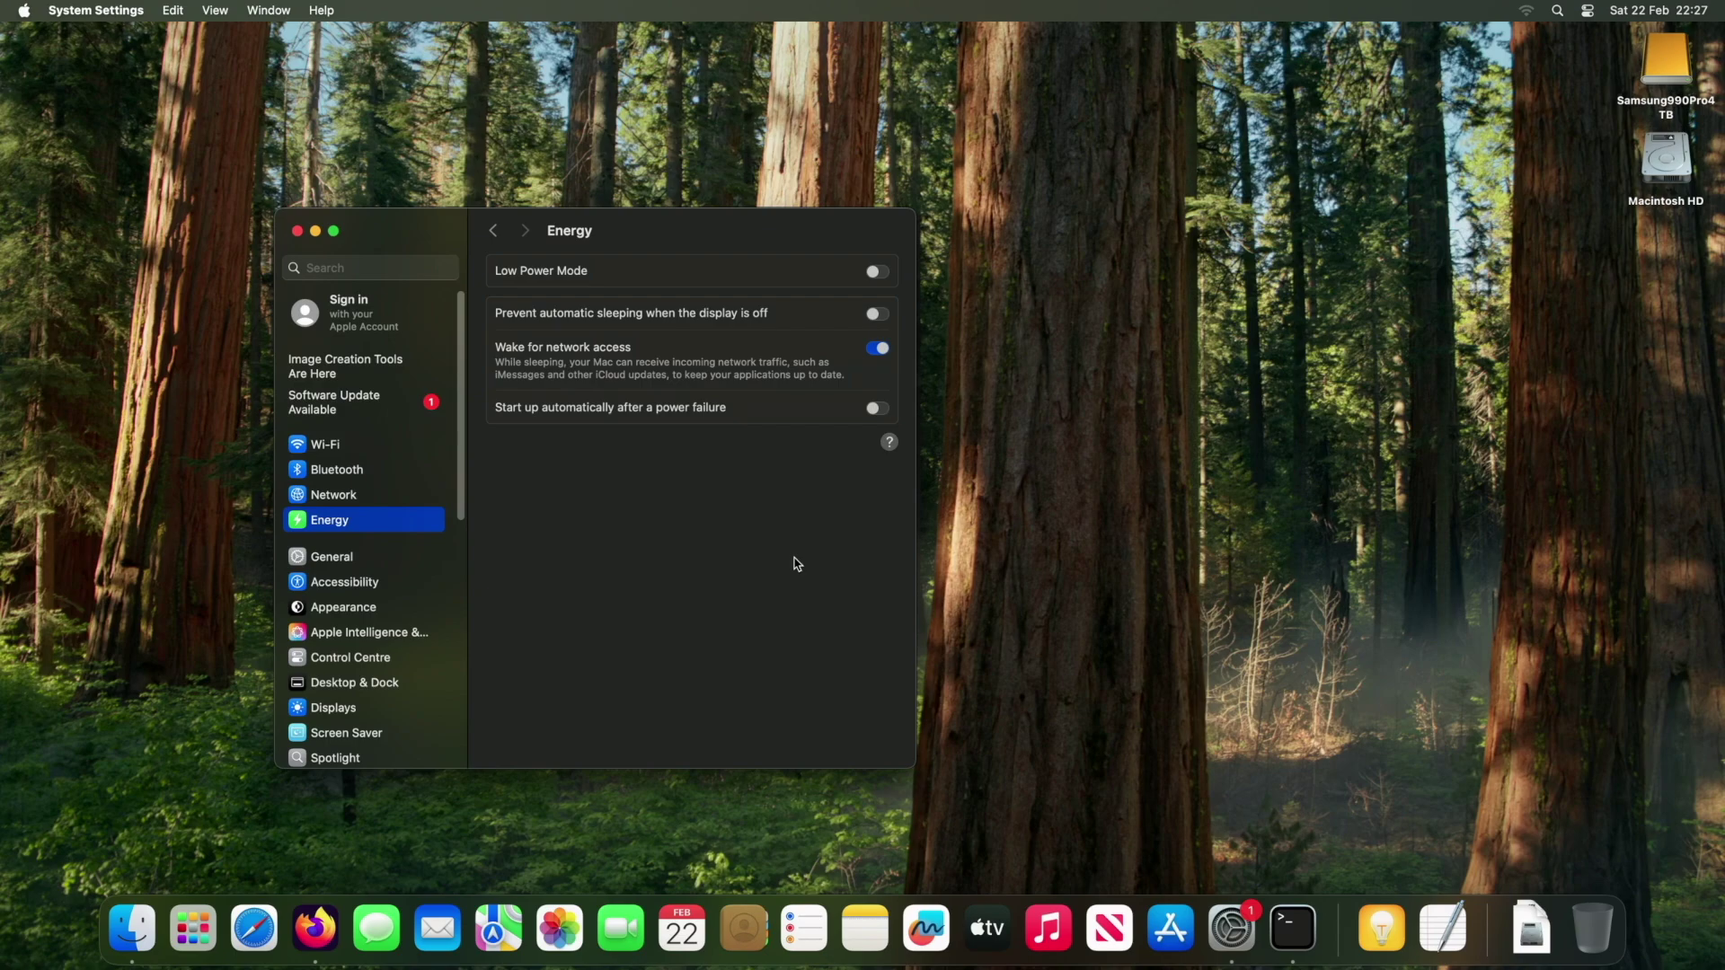
pyautogui.click(299, 232)
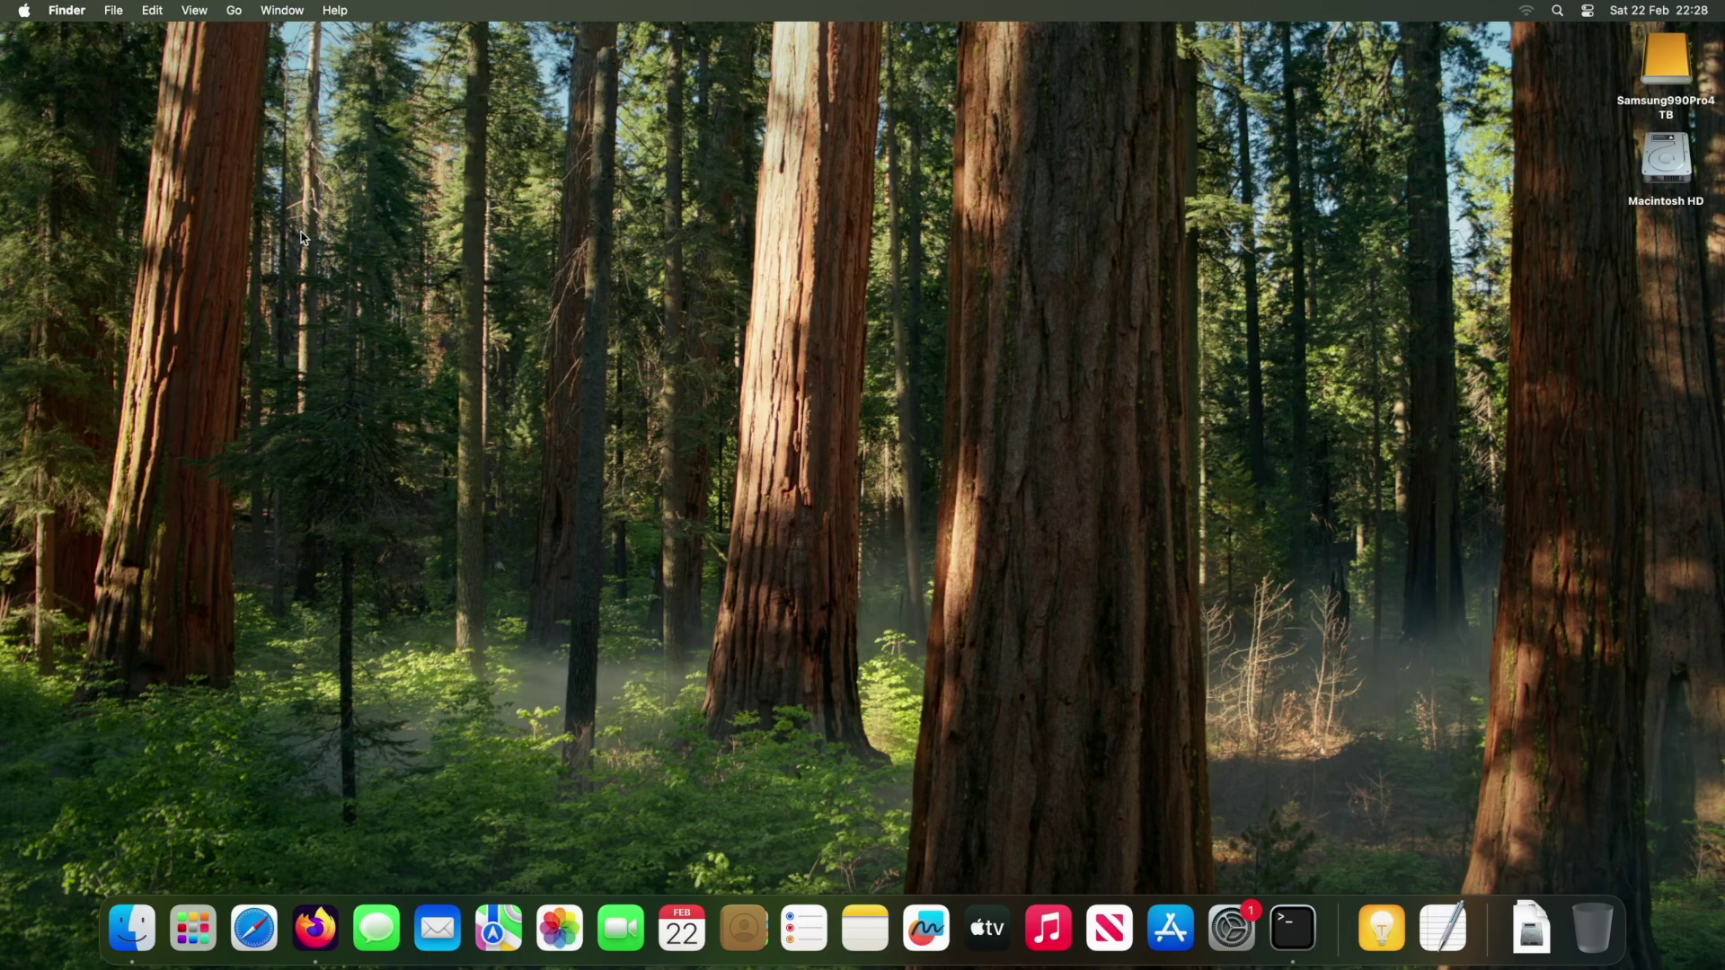